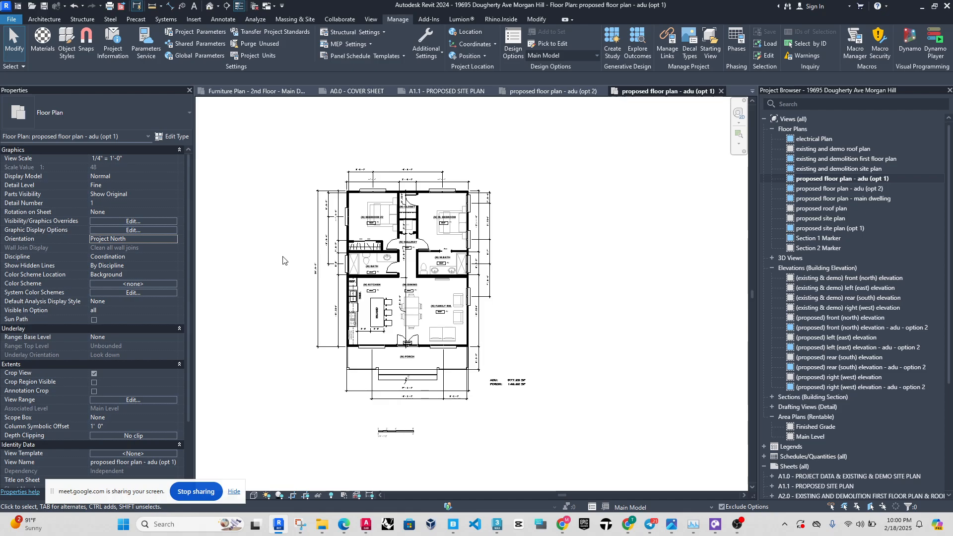
Close the inactive views and compare the proposed ADU option 1 and option 2 floor plans, ending on option 1.
{"action": "scroll", "coordinate": [251, 266], "scroll_direction": "up", "scroll_amount": 1}
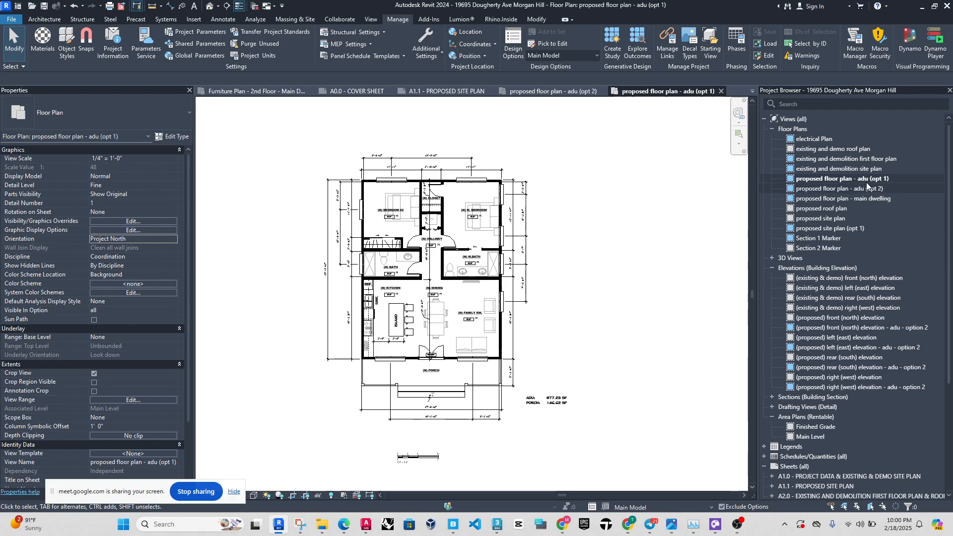
{"action": "scroll", "coordinate": [372, 385], "scroll_direction": "up", "scroll_amount": 2}
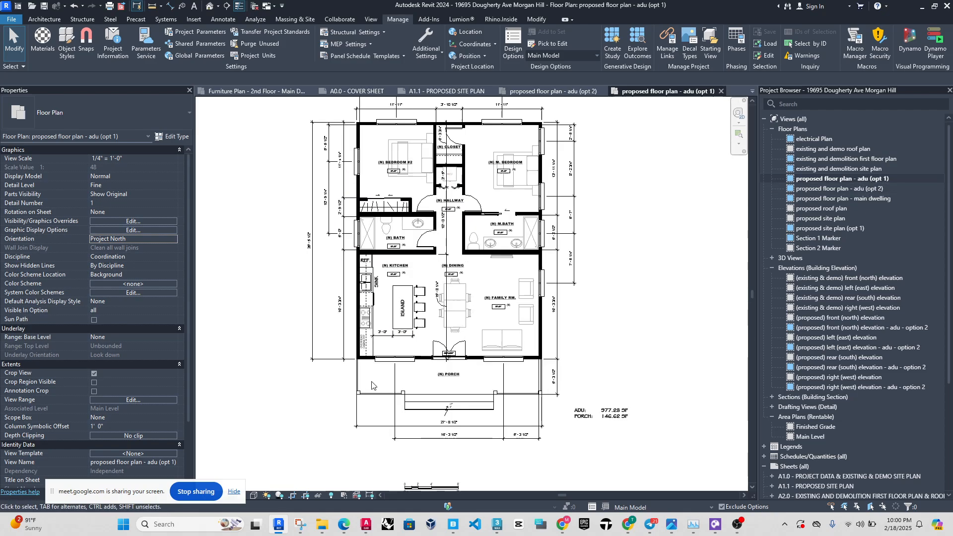
{"action": "scroll", "coordinate": [412, 204], "scroll_direction": "down", "scroll_amount": 1}
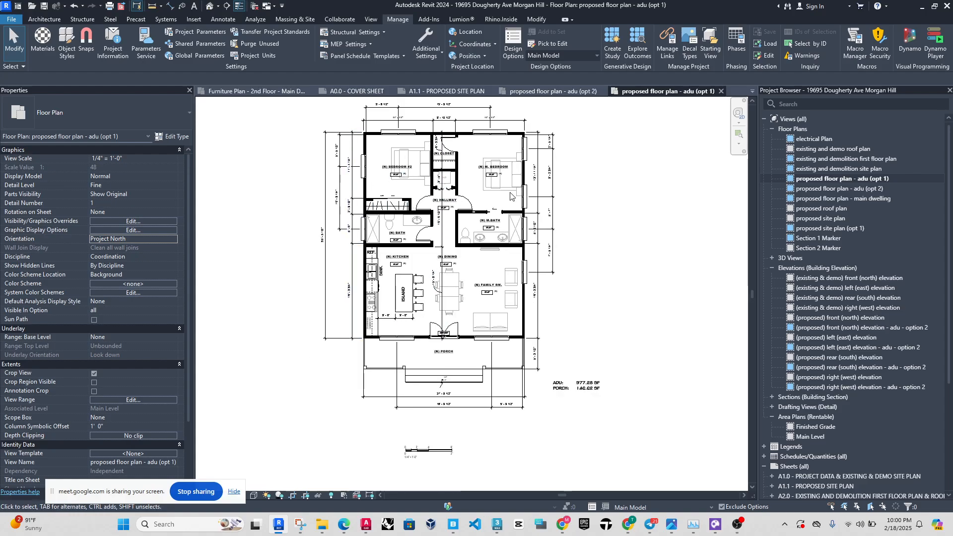
{"action": "middle_click_drag", "start_coordinate": [553, 212], "coordinate": [557, 216]}
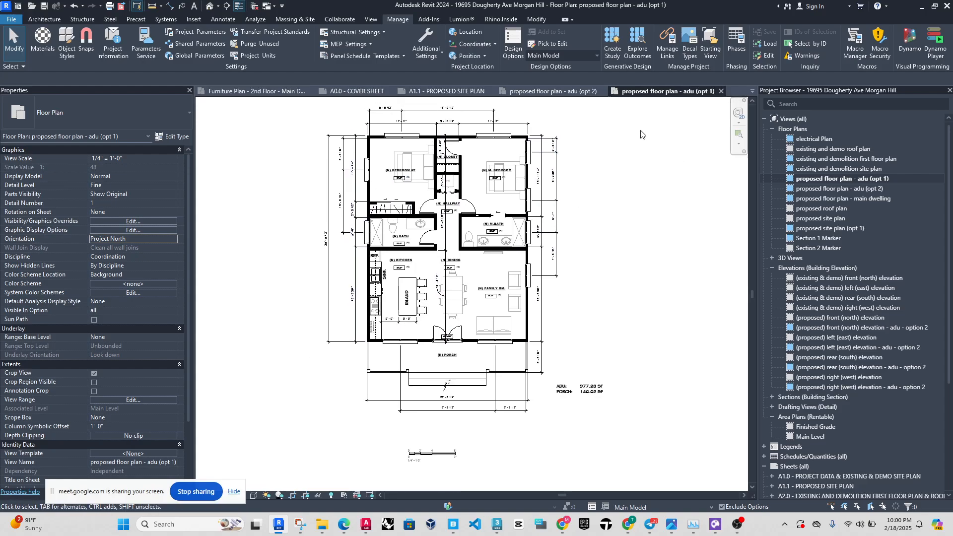
{"action": "left_click", "coordinate": [254, 5]}
{"action": "left_click", "coordinate": [861, 179]}
{"action": "double_click", "coordinate": [864, 189]}
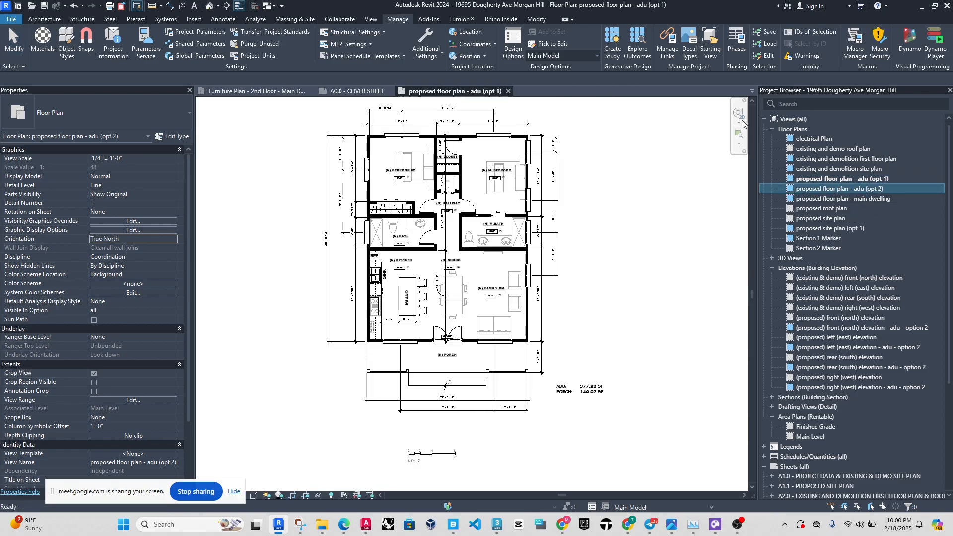
{"action": "middle_click_drag", "start_coordinate": [605, 235], "coordinate": [617, 264]}
{"action": "scroll", "coordinate": [546, 198], "scroll_direction": "up", "scroll_amount": 1}
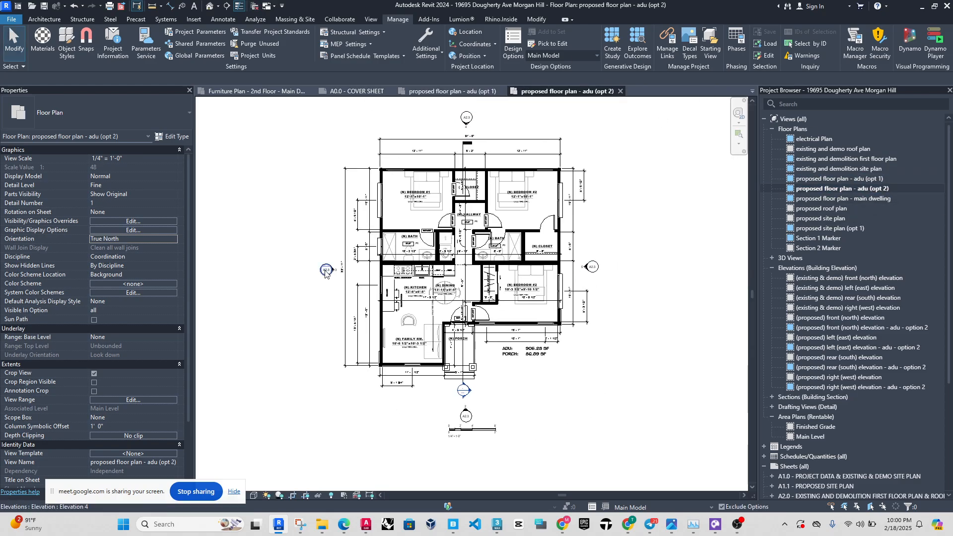
{"action": "scroll", "coordinate": [480, 128], "scroll_direction": "up", "scroll_amount": 1}
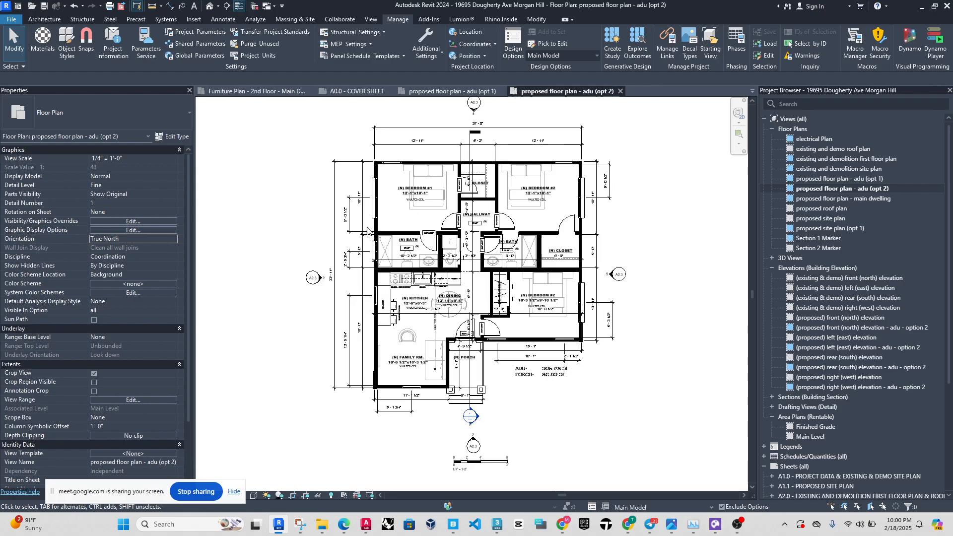
{"action": "left_click", "coordinate": [484, 95]}
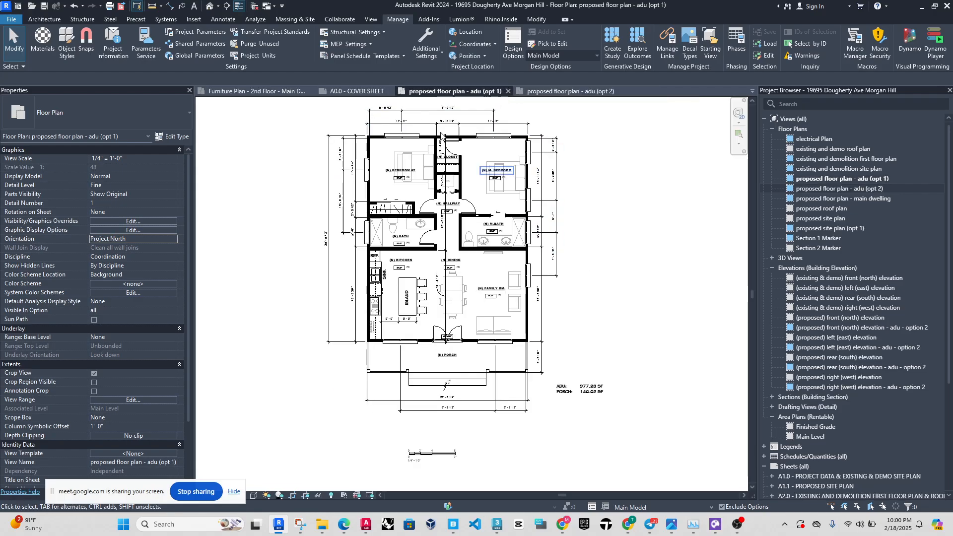
Close the other inactive views and open sheet A1.1 - PROPOSED SITE PLAN at the ADU in the rear yard.
{"action": "scroll", "coordinate": [782, 312], "scroll_direction": "down", "scroll_amount": 5}
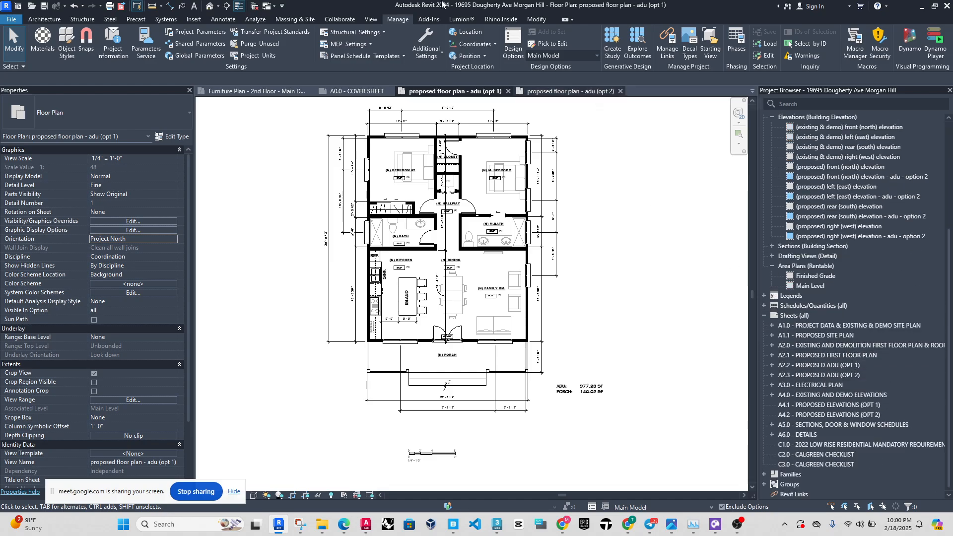
{"action": "left_click", "coordinate": [254, 6]}
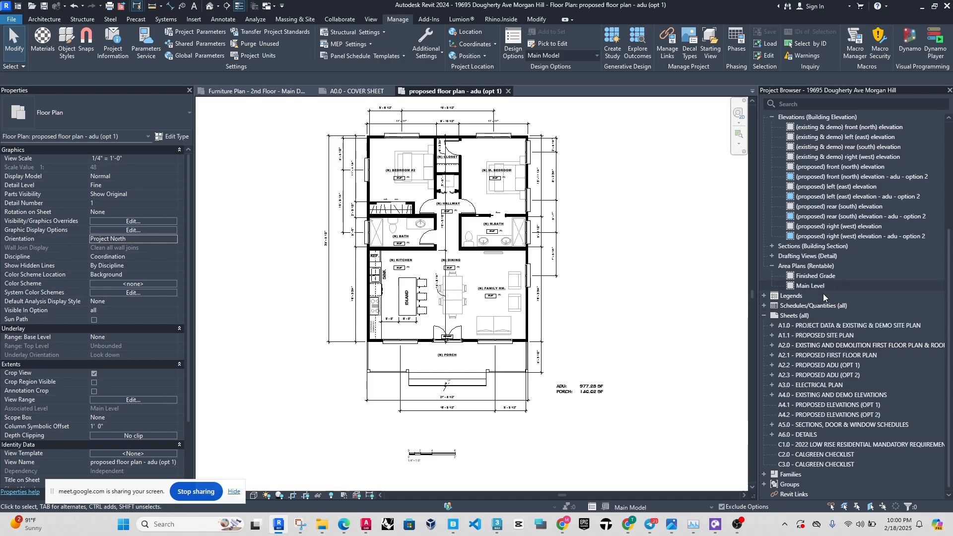
{"action": "double_click", "coordinate": [836, 336]}
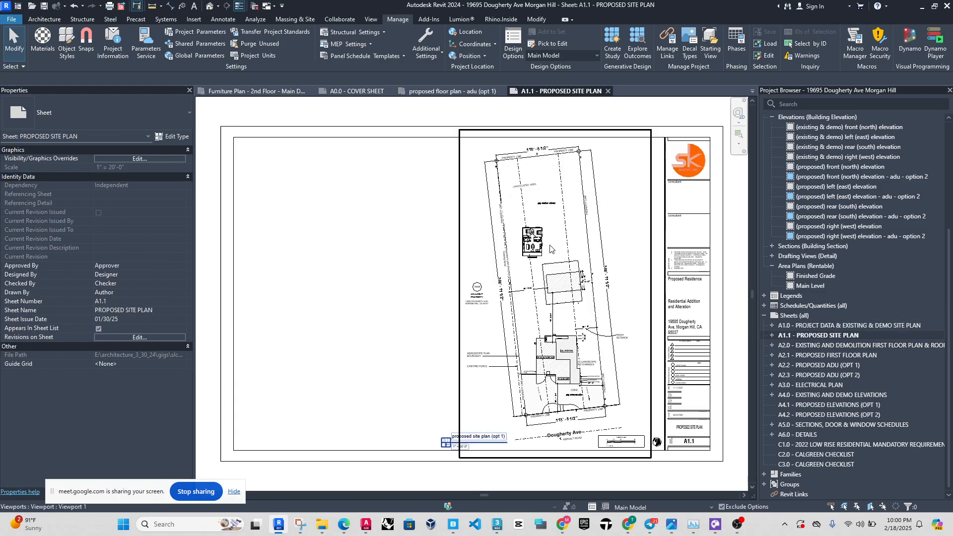
{"action": "scroll", "coordinate": [548, 264], "scroll_direction": "up", "scroll_amount": 3}
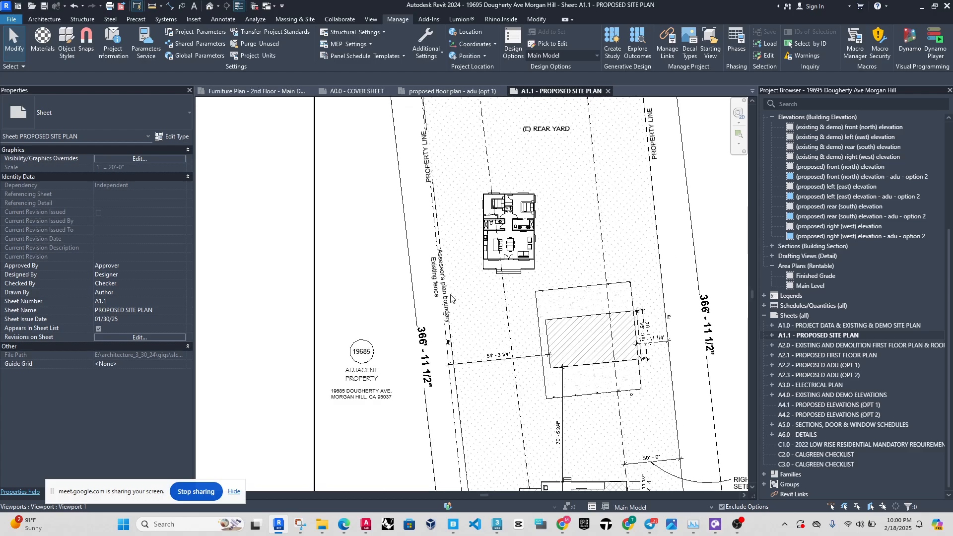
Review the marked-up site plan screenshot in Snipping Tool, then inspect the ADU option 1 floor plan in Revit.
{"action": "left_click", "coordinate": [303, 522]}
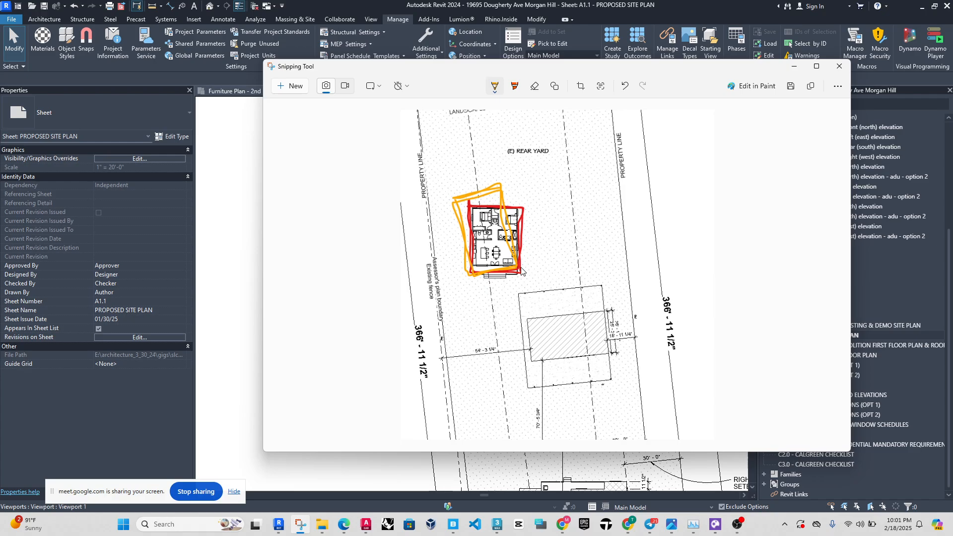
{"action": "left_click", "coordinate": [212, 248]}
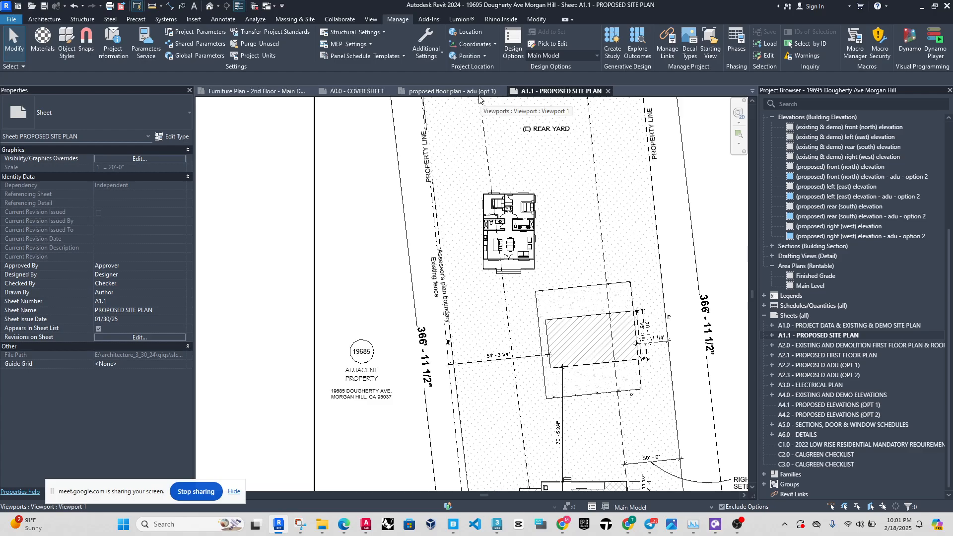
{"action": "left_click", "coordinate": [461, 91]}
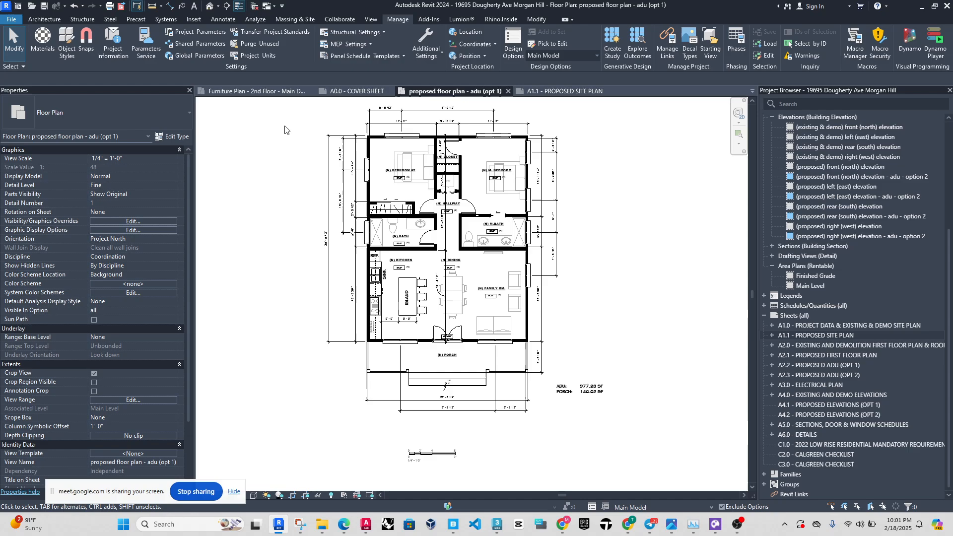
{"action": "scroll", "coordinate": [336, 118], "scroll_direction": "up", "scroll_amount": 1}
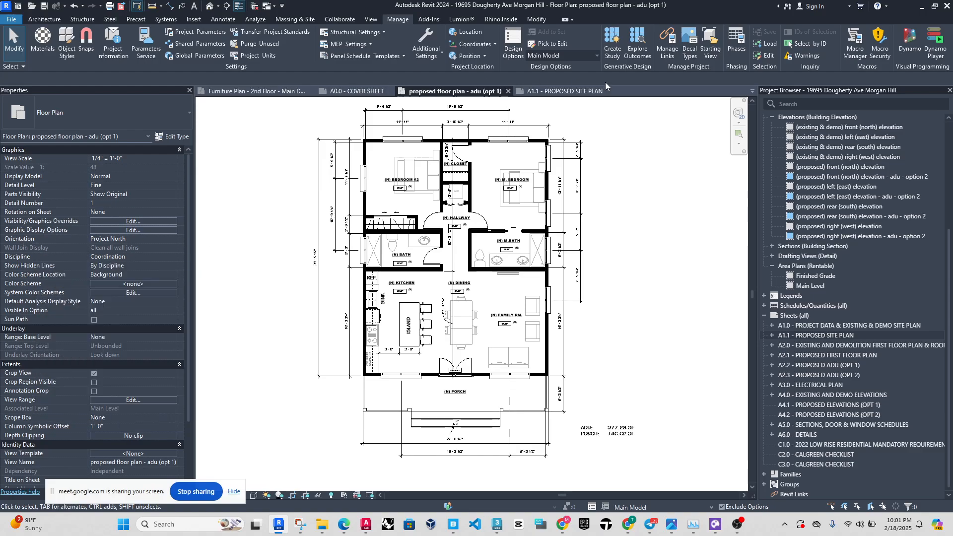
Make Option 1 the active design option and activate the site plan viewport on sheet A1.1.
{"action": "left_click", "coordinate": [548, 55]}
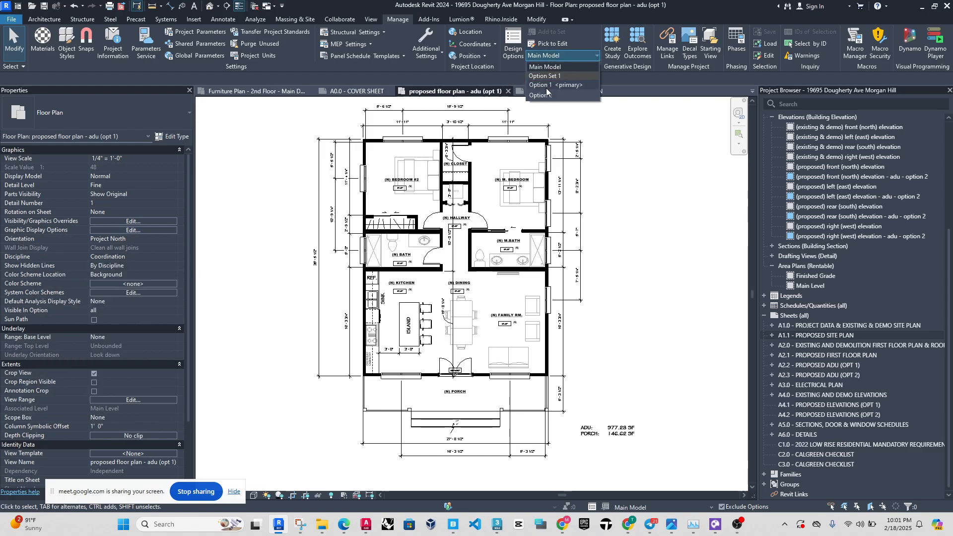
{"action": "left_click", "coordinate": [547, 87]}
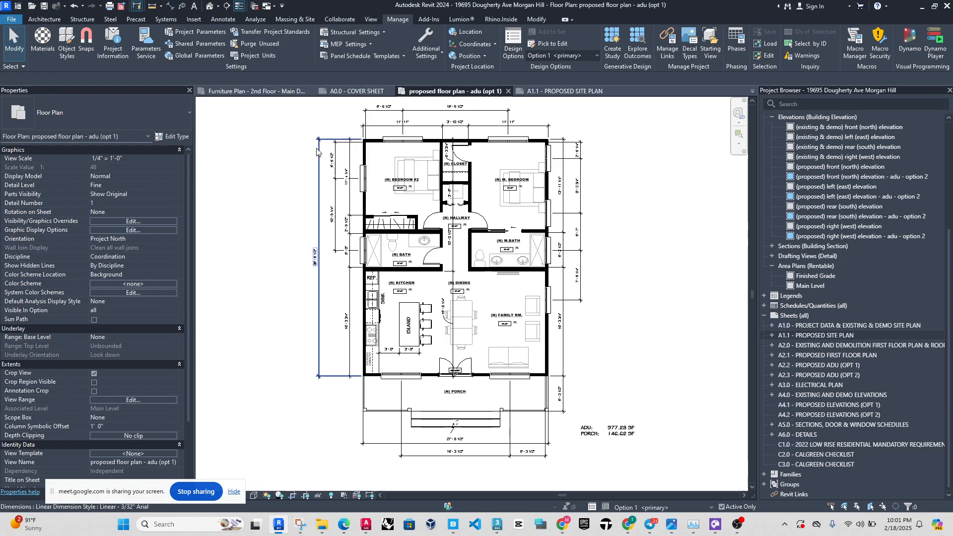
{"action": "left_click", "coordinate": [589, 92]}
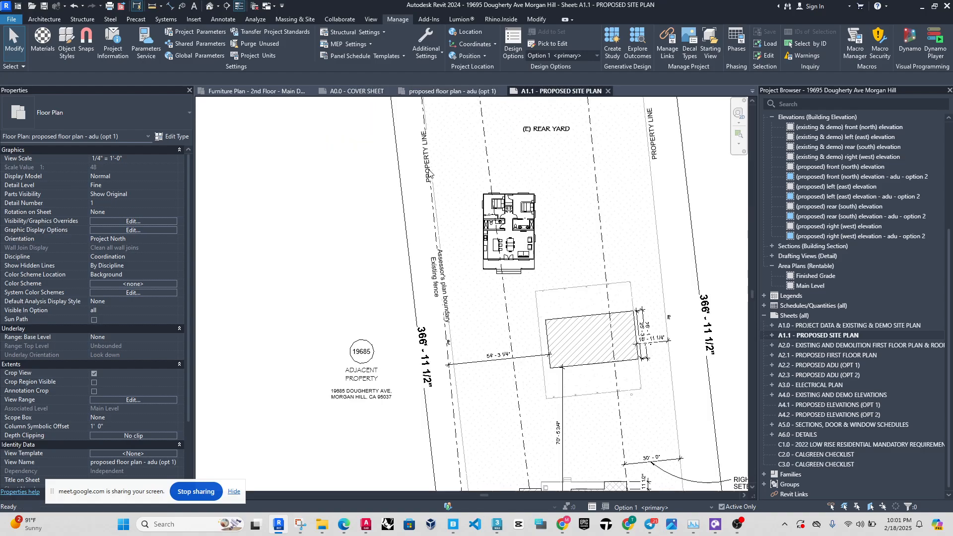
{"action": "double_click", "coordinate": [471, 270]}
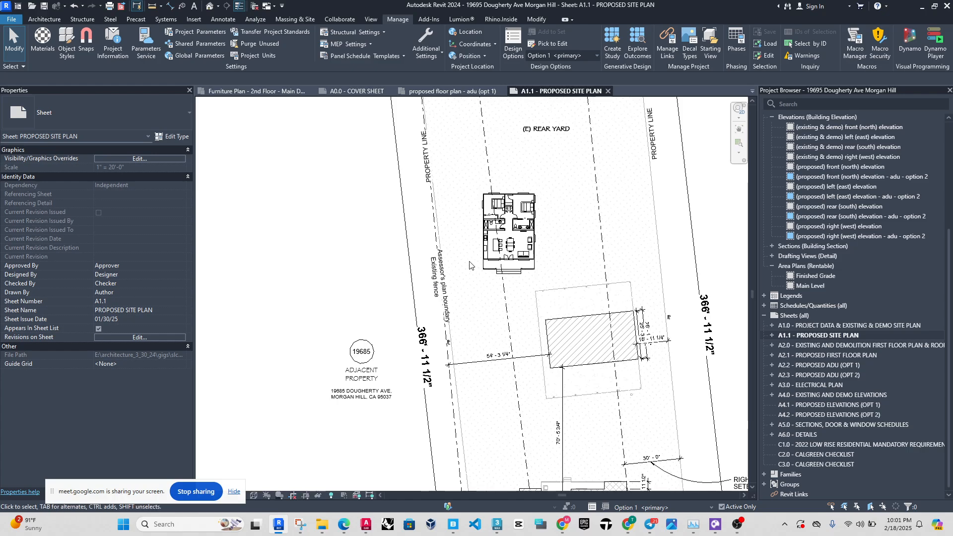
Compare the ADU option 1 floor plan with the ADU's placement and angle on the proposed site plan.
{"action": "left_click", "coordinate": [453, 91]}
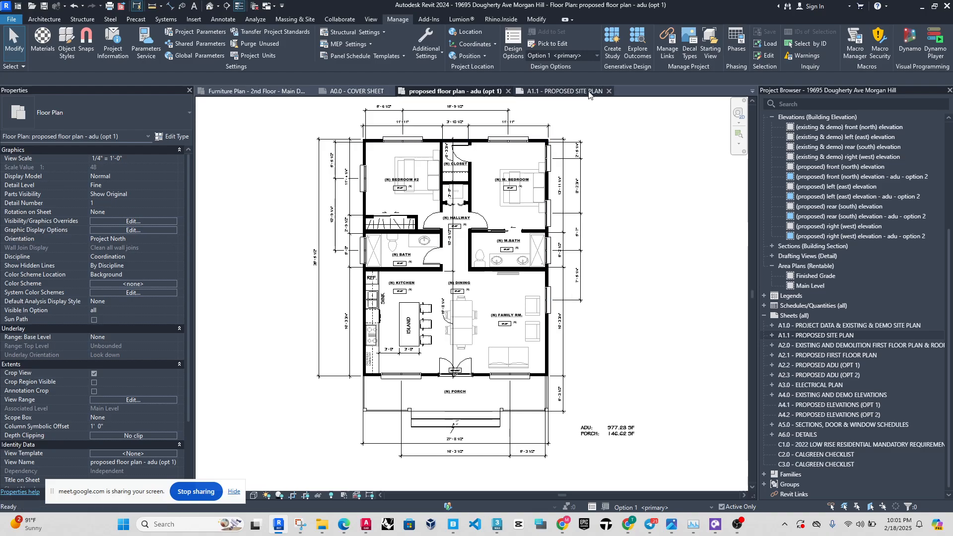
{"action": "left_click", "coordinate": [563, 91]}
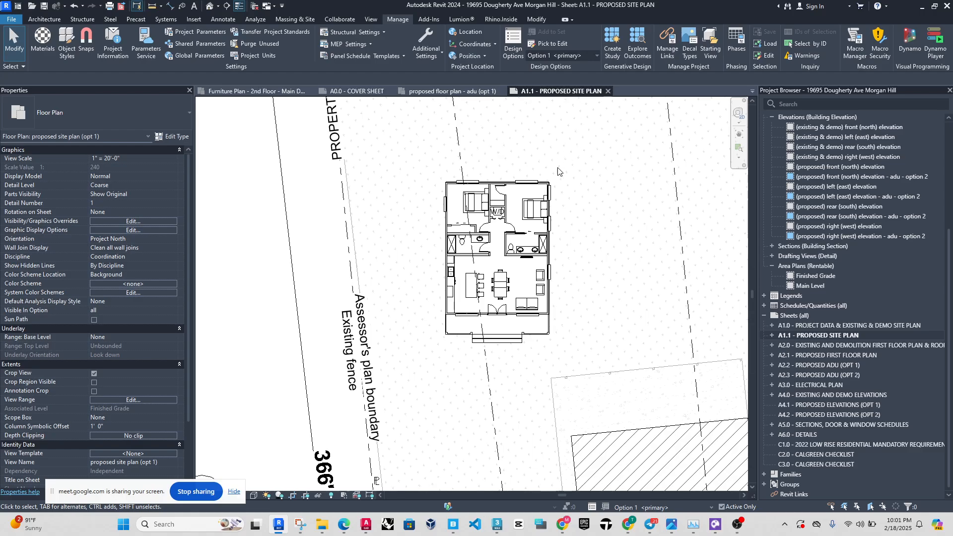
{"action": "scroll", "coordinate": [506, 229], "scroll_direction": "up", "scroll_amount": 2}
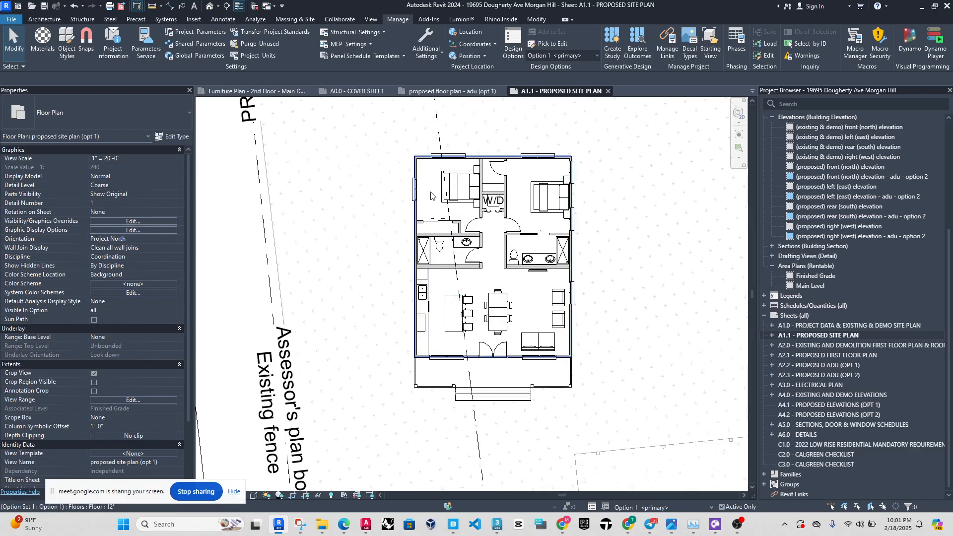
{"action": "scroll", "coordinate": [423, 239], "scroll_direction": "down", "scroll_amount": 1}
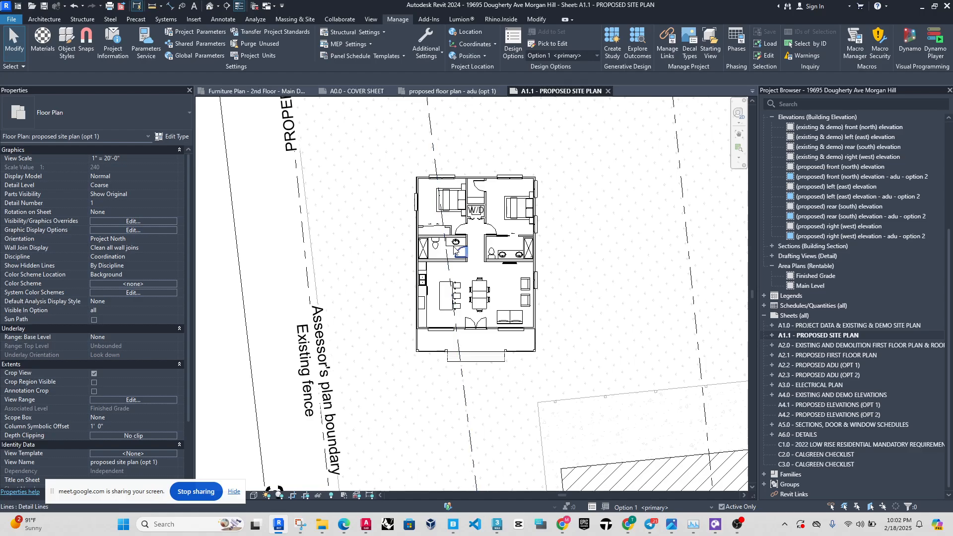
{"action": "scroll", "coordinate": [425, 202], "scroll_direction": "up", "scroll_amount": 4}
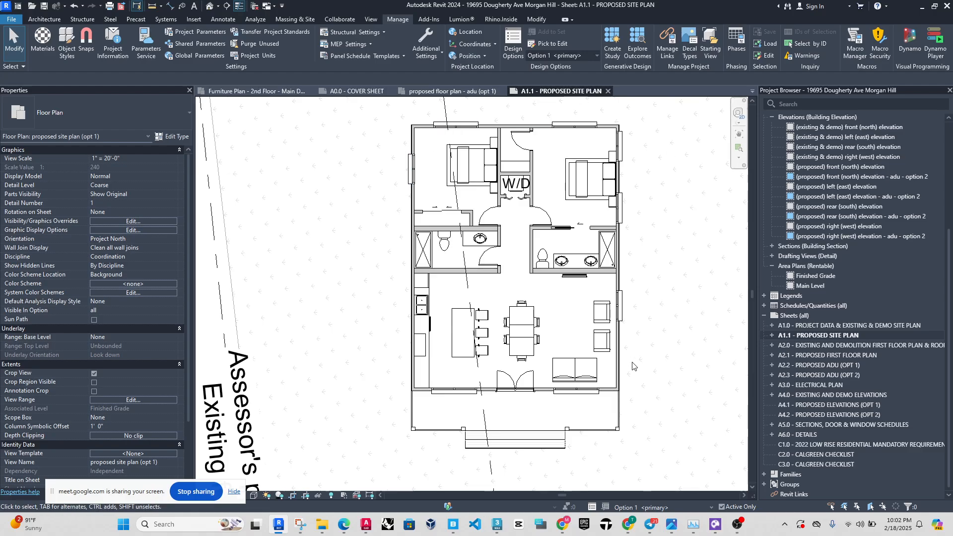
{"action": "scroll", "coordinate": [357, 243], "scroll_direction": "down", "scroll_amount": 3}
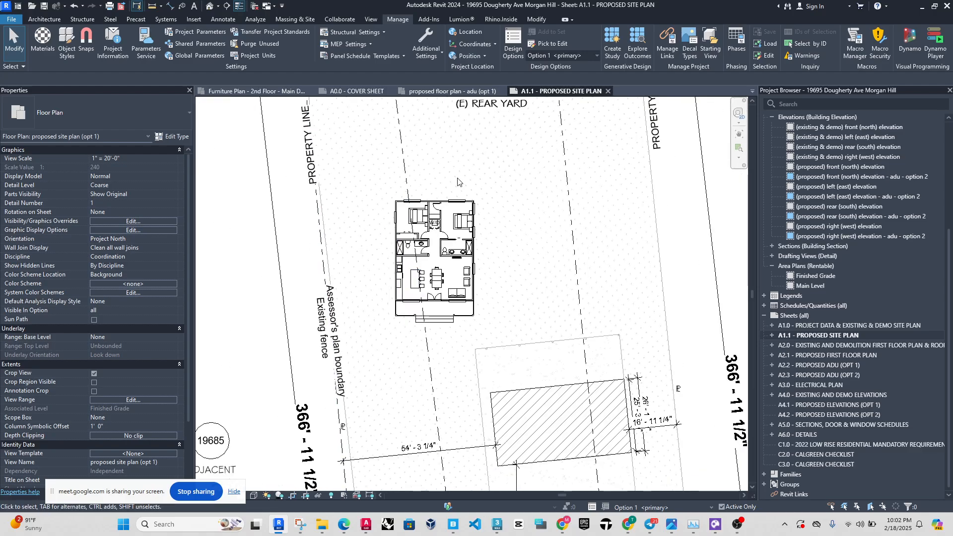
{"action": "scroll", "coordinate": [385, 263], "scroll_direction": "up", "scroll_amount": 4}
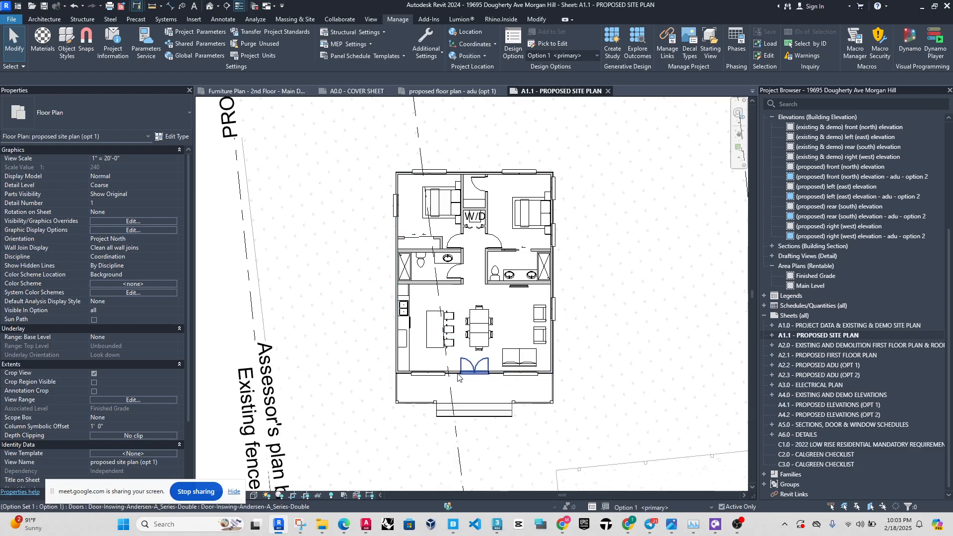
Check the marked-up ADU rotation in the Snipping Tool screenshot against the option 1 floor plan in Revit.
{"action": "left_click", "coordinate": [304, 520]}
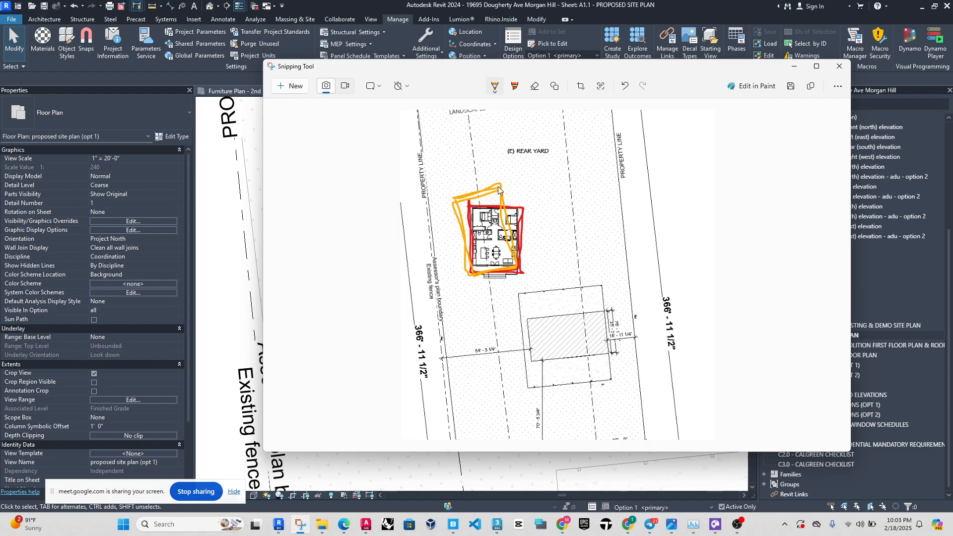
{"action": "left_click", "coordinate": [238, 278]}
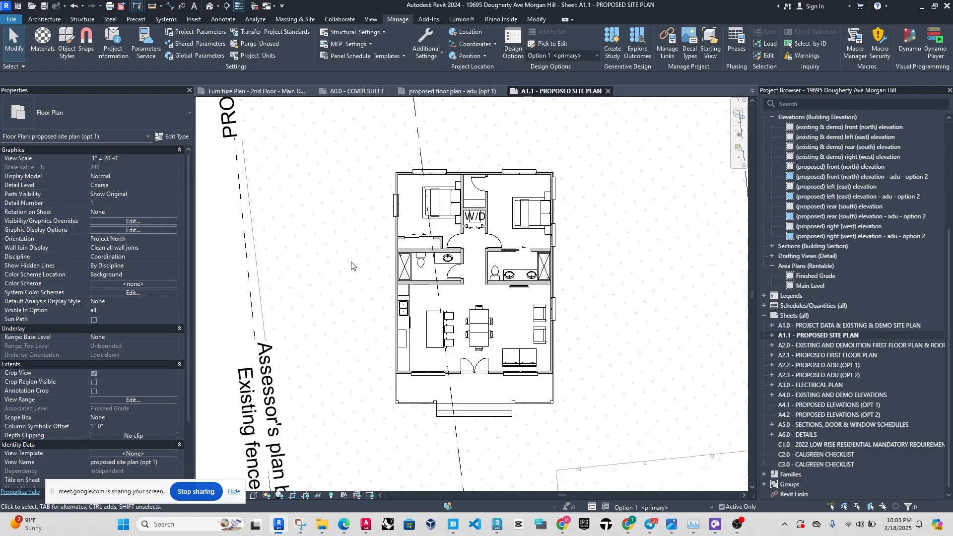
{"action": "left_click", "coordinate": [481, 92]}
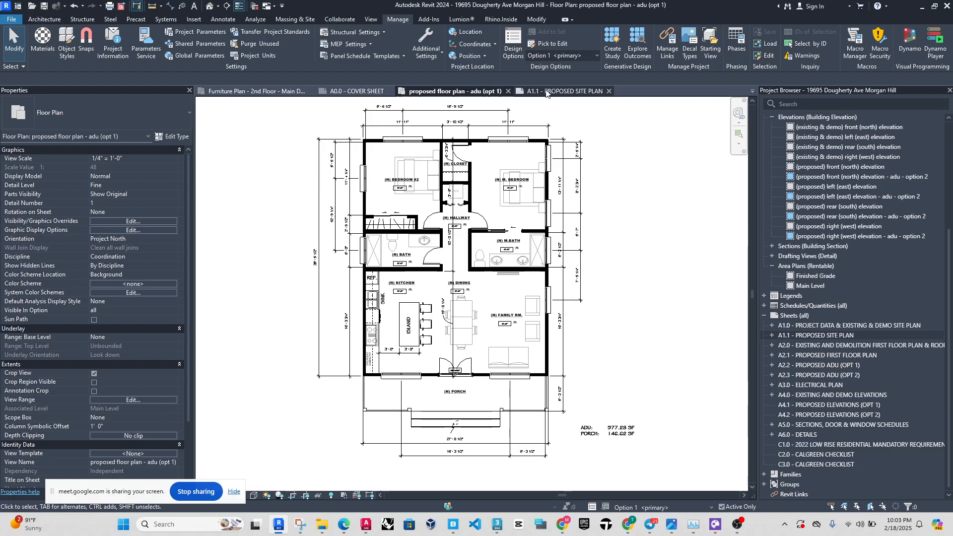
Set the orientation of the proposed site plan (opt 1) view on sheet A1.1 to True North.
{"action": "left_click", "coordinate": [584, 93]}
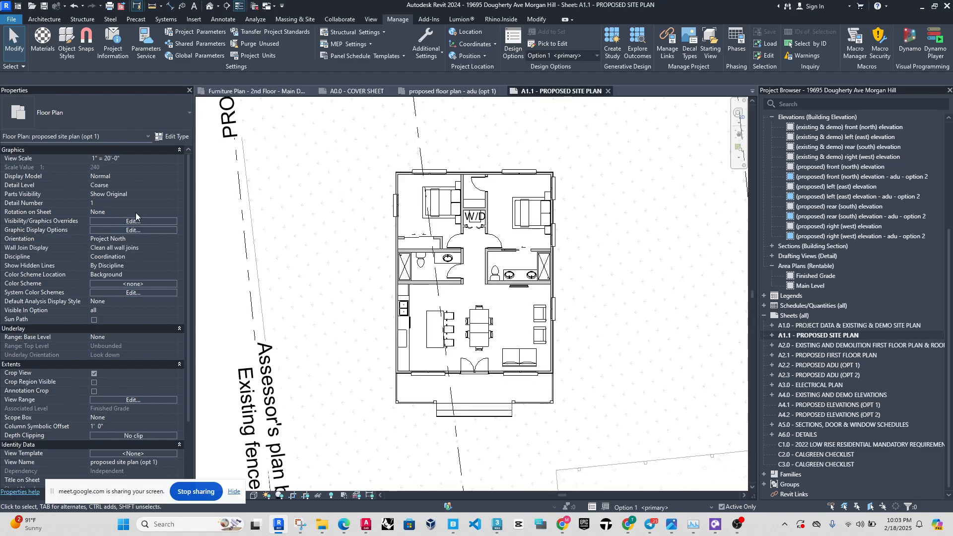
{"action": "left_click", "coordinate": [174, 239]}
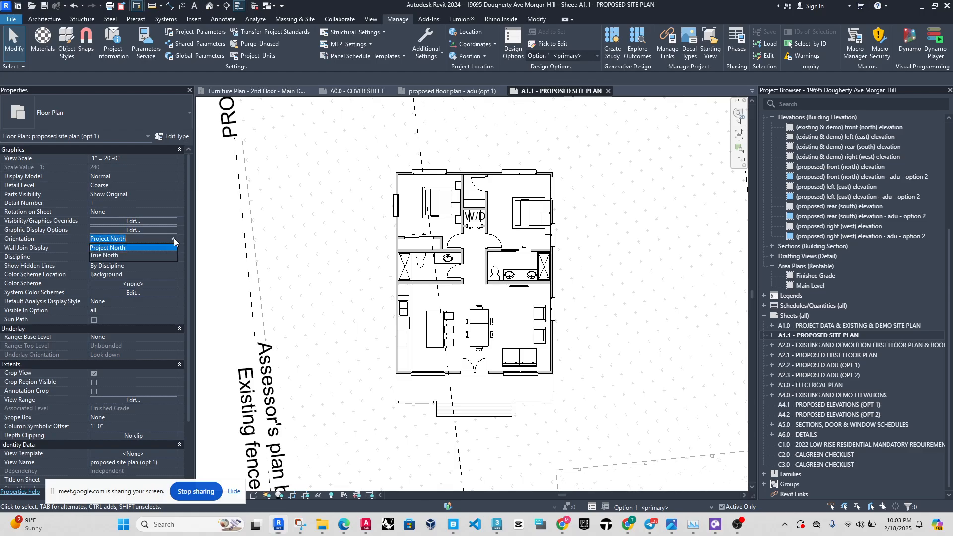
{"action": "left_click", "coordinate": [110, 258]}
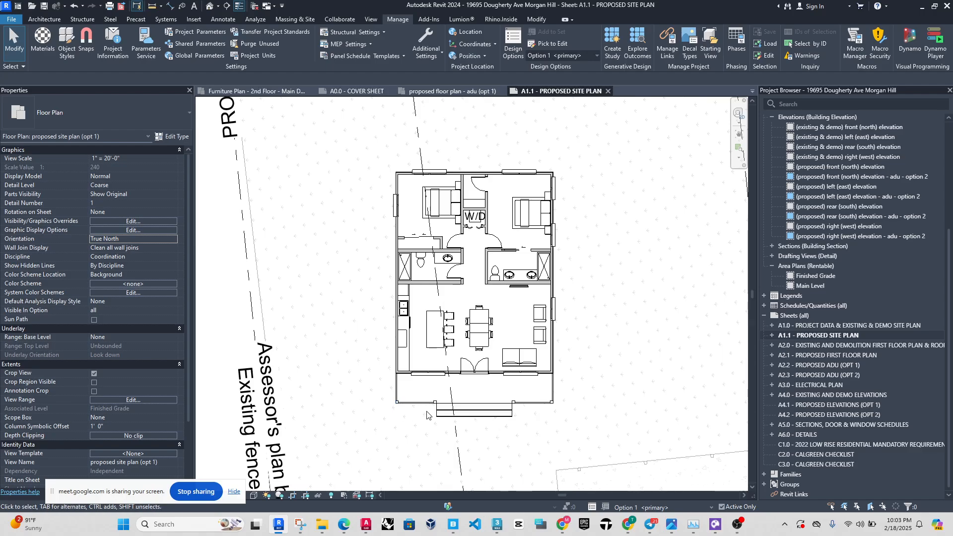
Copy the dashed setback centerline crossing the ADU so that it passes through the lower-left corner of the porch.
{"action": "left_click", "coordinate": [451, 437]}
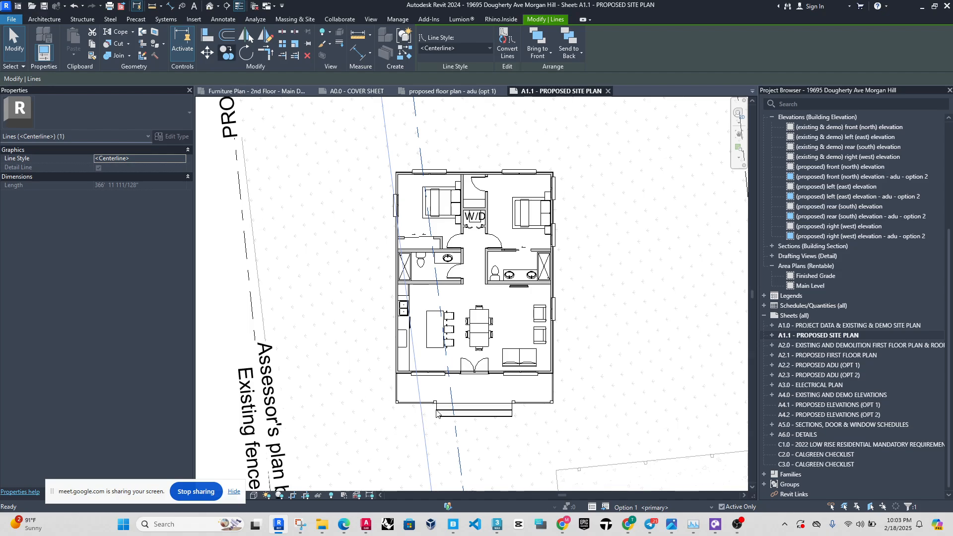
{"action": "scroll", "coordinate": [450, 405], "scroll_direction": "up", "scroll_amount": 3}
{"action": "left_click", "coordinate": [462, 399]}
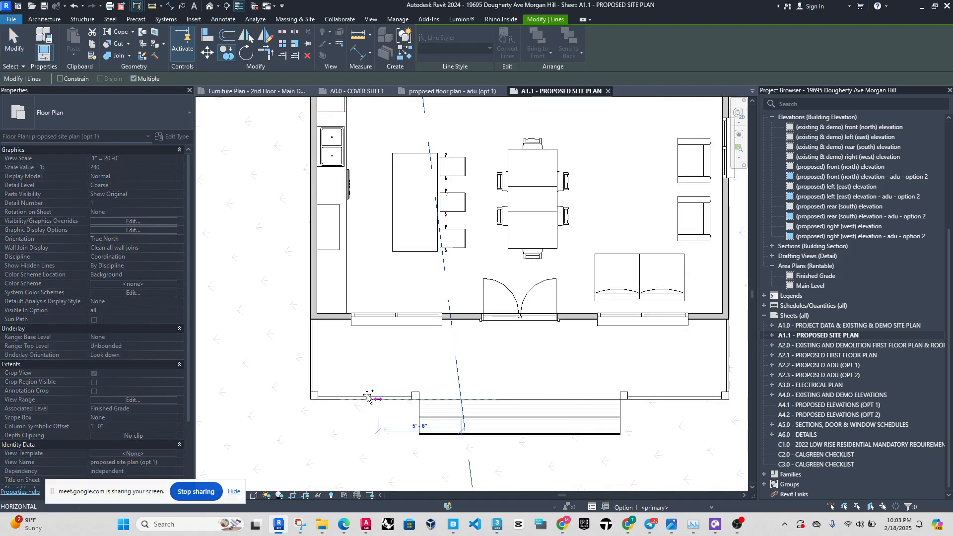
{"action": "left_click", "coordinate": [314, 396]}
{"action": "scroll", "coordinate": [317, 397], "scroll_direction": "down", "scroll_amount": 5}
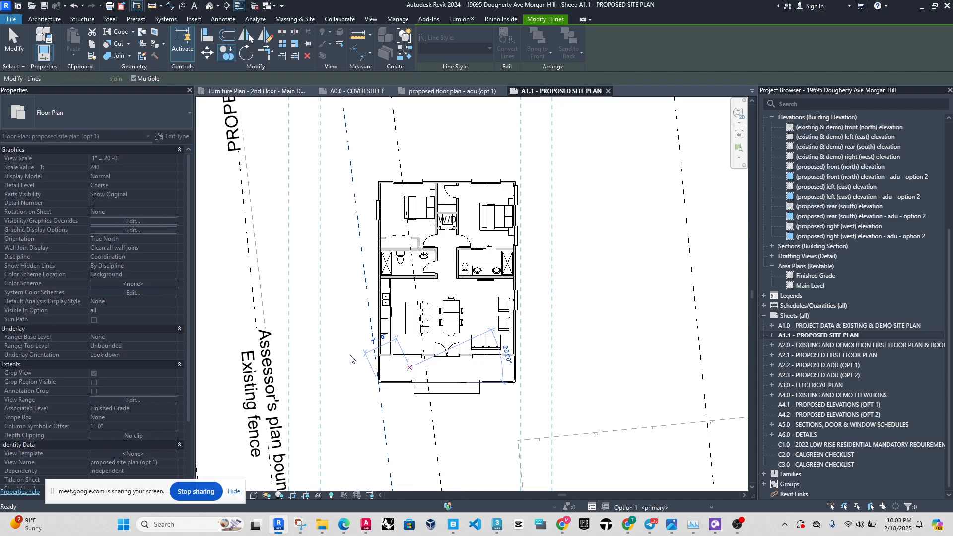
{"action": "key", "text": "Escape"}
{"action": "key", "text": "Escape"}
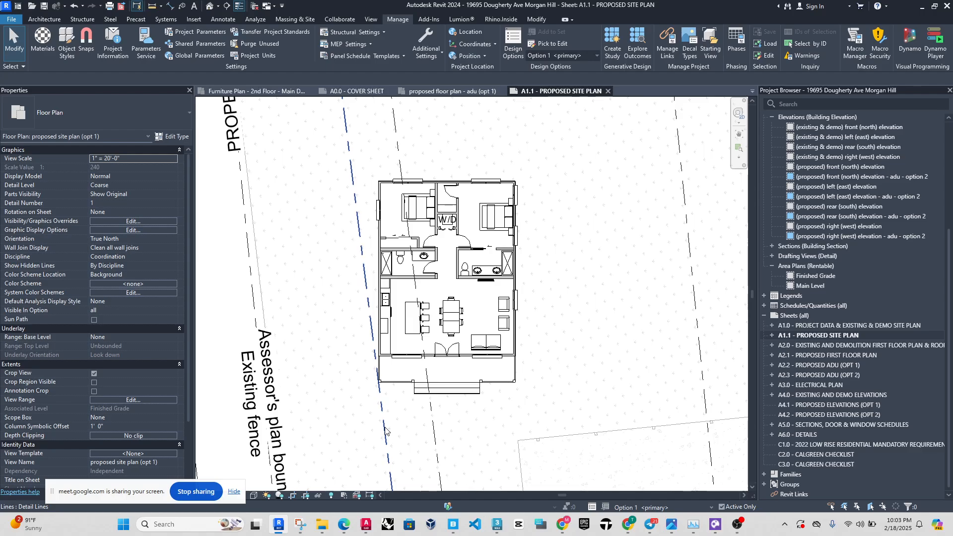
Try to rotate True North using the ADU's lower-left porch corner and the copied setback line as references.
{"action": "scroll", "coordinate": [379, 389], "scroll_direction": "down", "scroll_amount": 3}
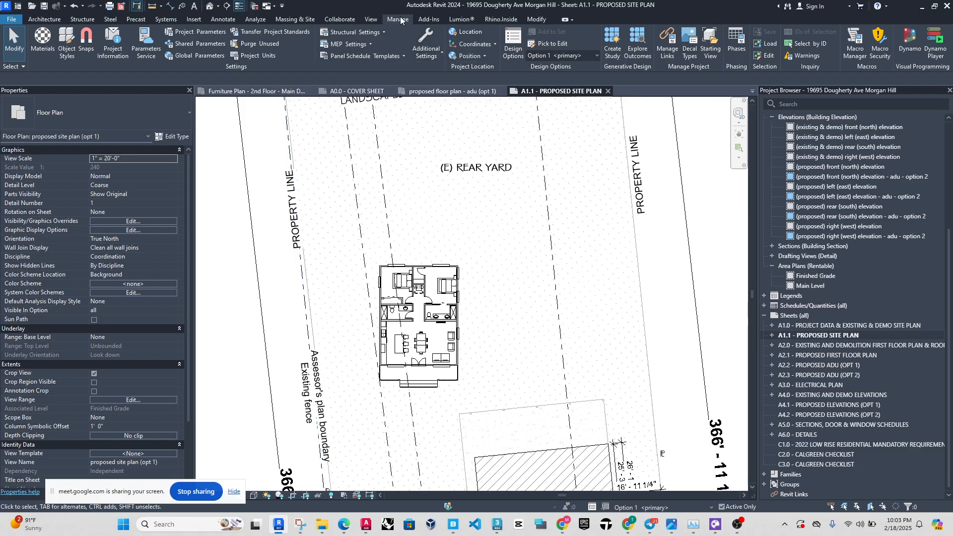
{"action": "left_click", "coordinate": [486, 55]}
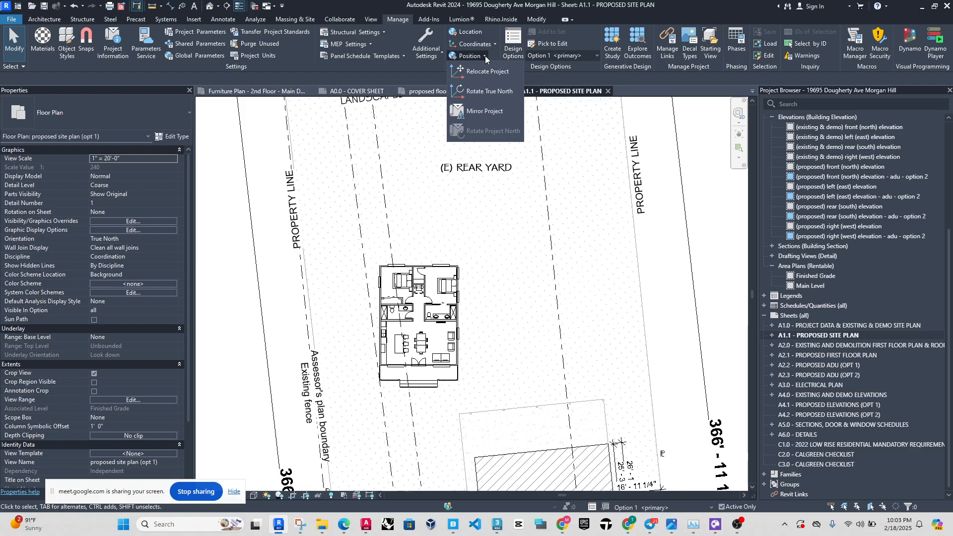
{"action": "left_click", "coordinate": [488, 91]}
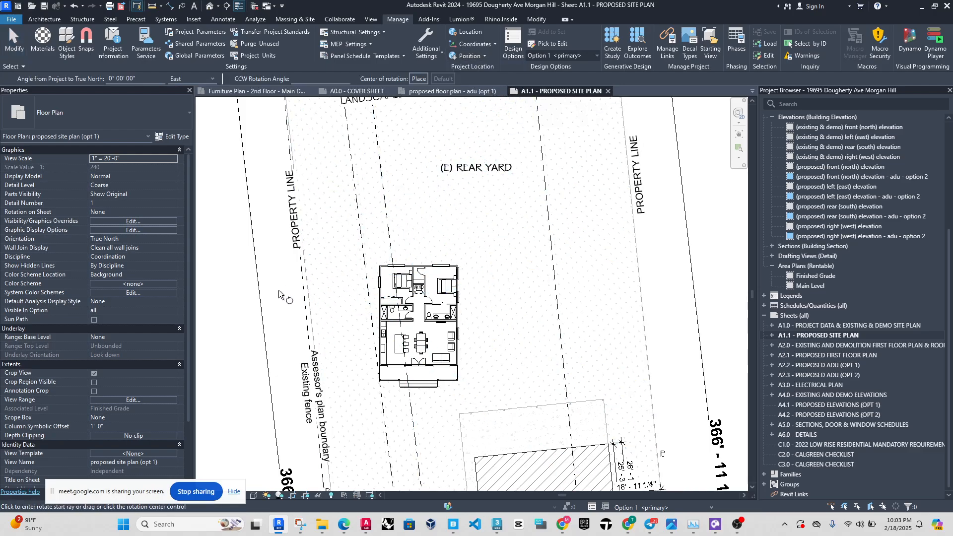
{"action": "left_click_drag", "start_coordinate": [53, 499], "coordinate": [578, 494]}
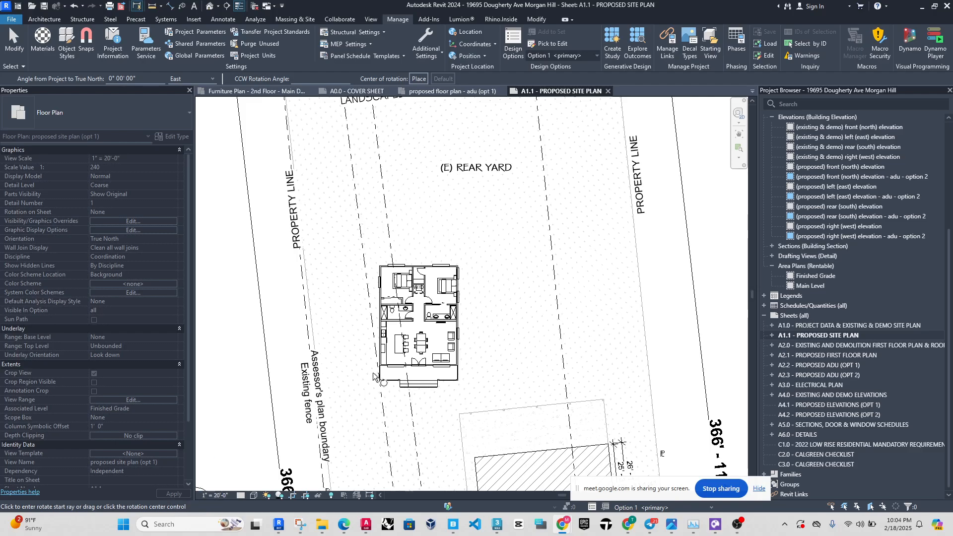
{"action": "scroll", "coordinate": [397, 372], "scroll_direction": "up", "scroll_amount": 8}
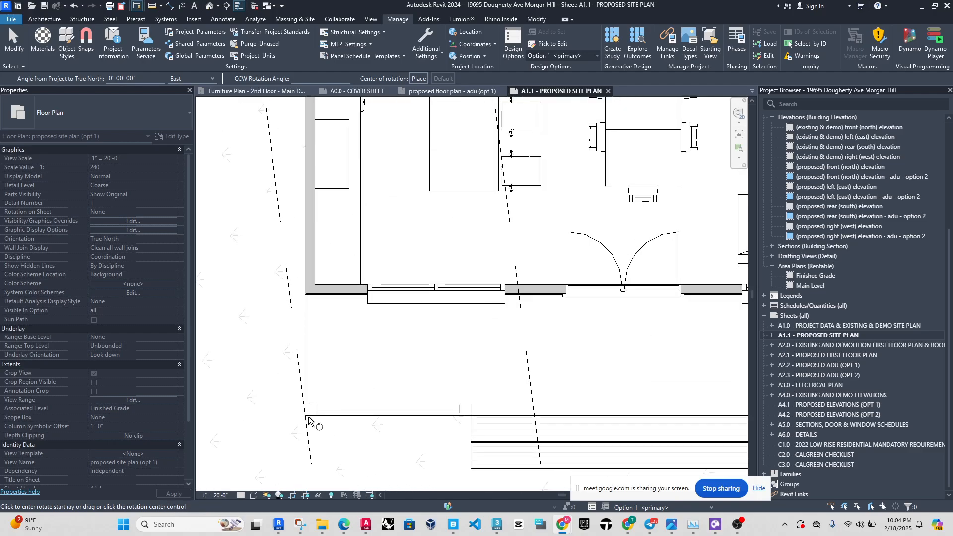
{"action": "scroll", "coordinate": [390, 404], "scroll_direction": "down", "scroll_amount": 1}
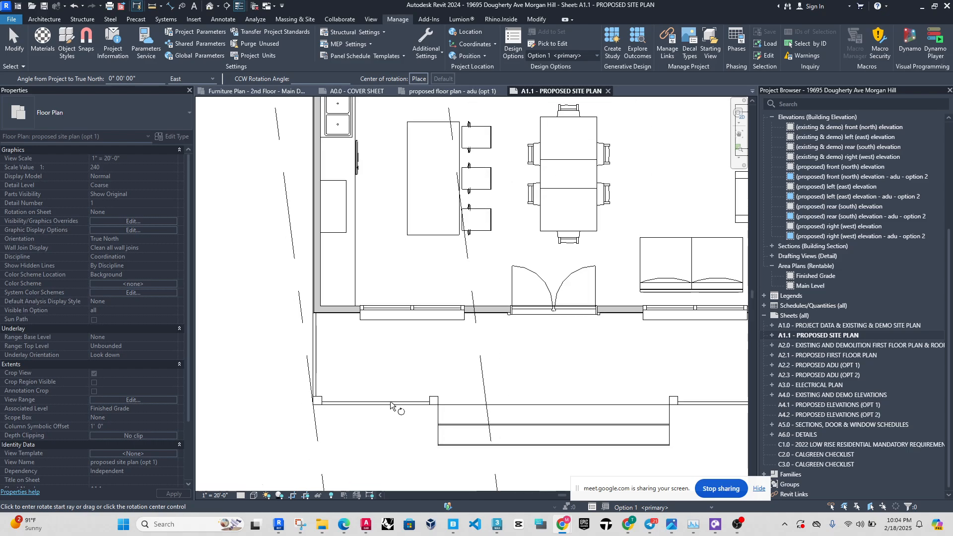
{"action": "scroll", "coordinate": [342, 374], "scroll_direction": "down", "scroll_amount": 4}
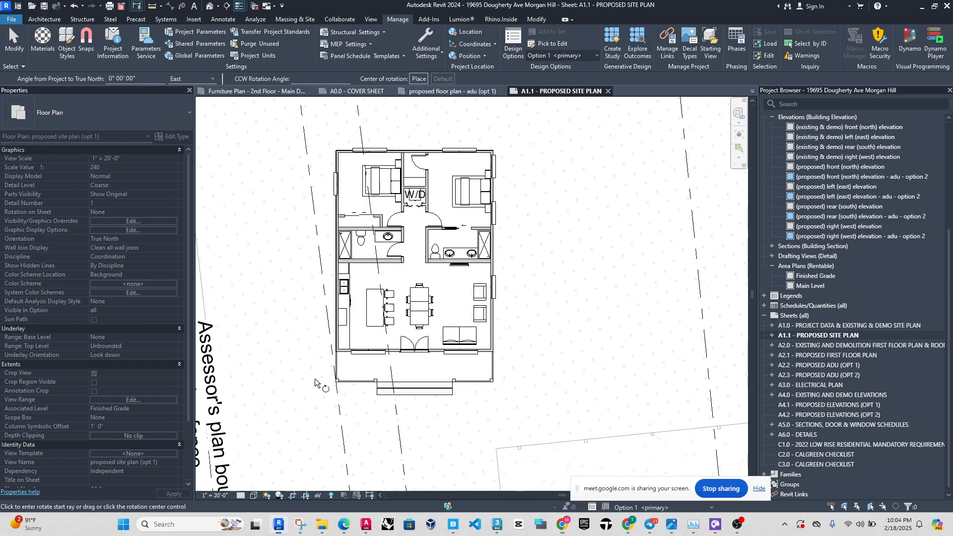
{"action": "scroll", "coordinate": [341, 382], "scroll_direction": "up", "scroll_amount": 5}
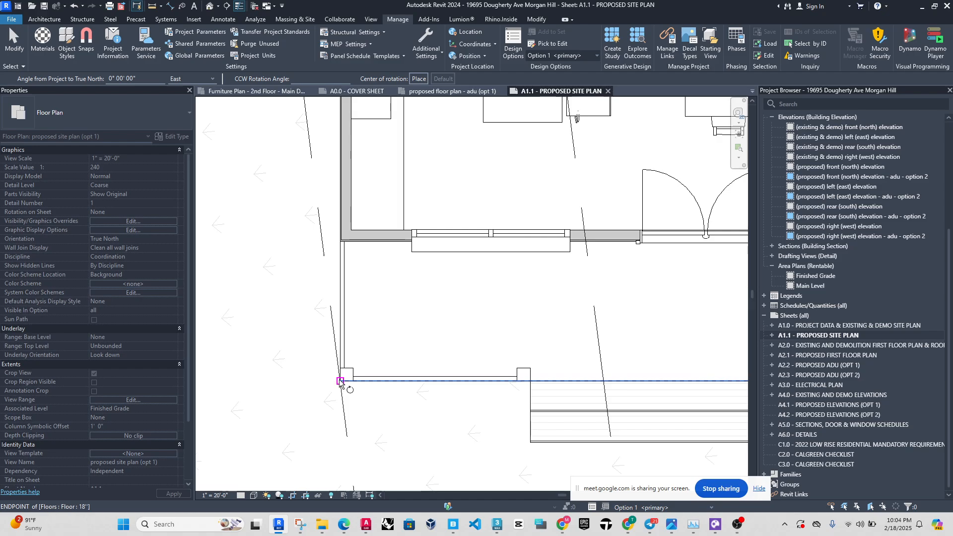
{"action": "left_click", "coordinate": [340, 382]}
{"action": "scroll", "coordinate": [329, 425], "scroll_direction": "down", "scroll_amount": 5}
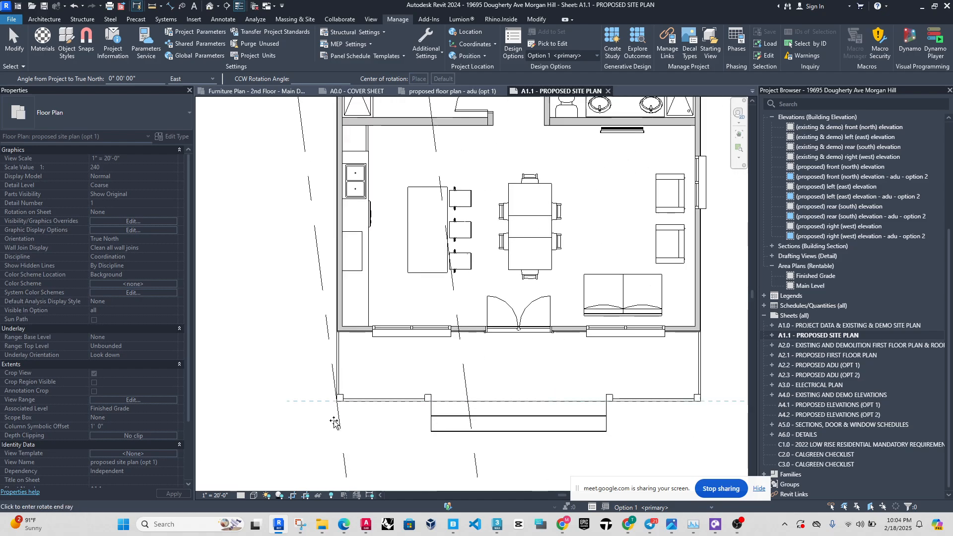
{"action": "scroll", "coordinate": [415, 337], "scroll_direction": "up", "scroll_amount": 5}
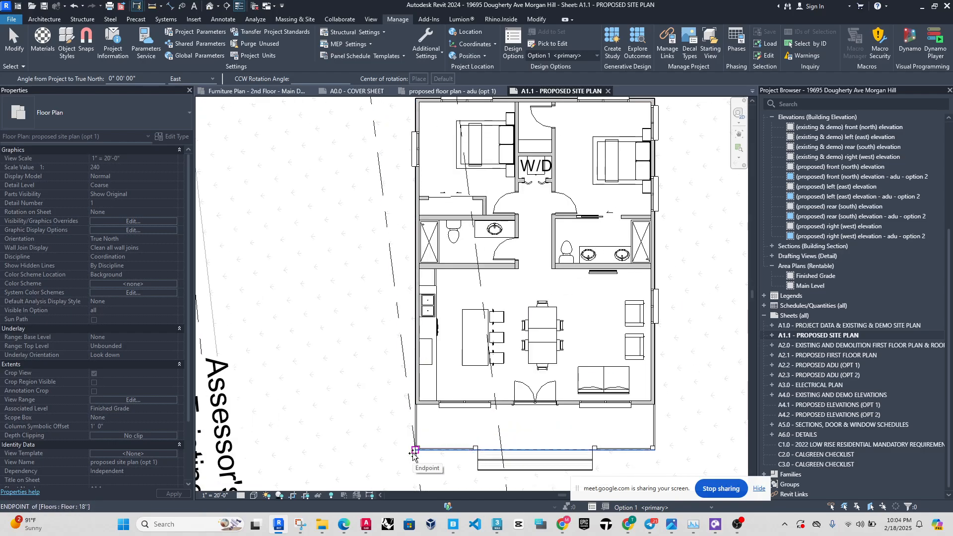
{"action": "scroll", "coordinate": [397, 300], "scroll_direction": "down", "scroll_amount": 5}
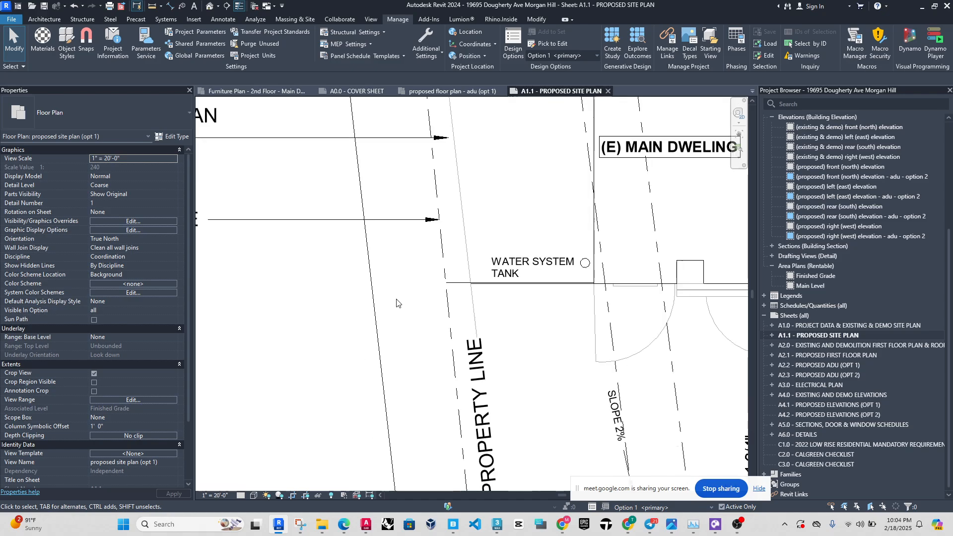
{"action": "scroll", "coordinate": [361, 341], "scroll_direction": "down", "scroll_amount": 3}
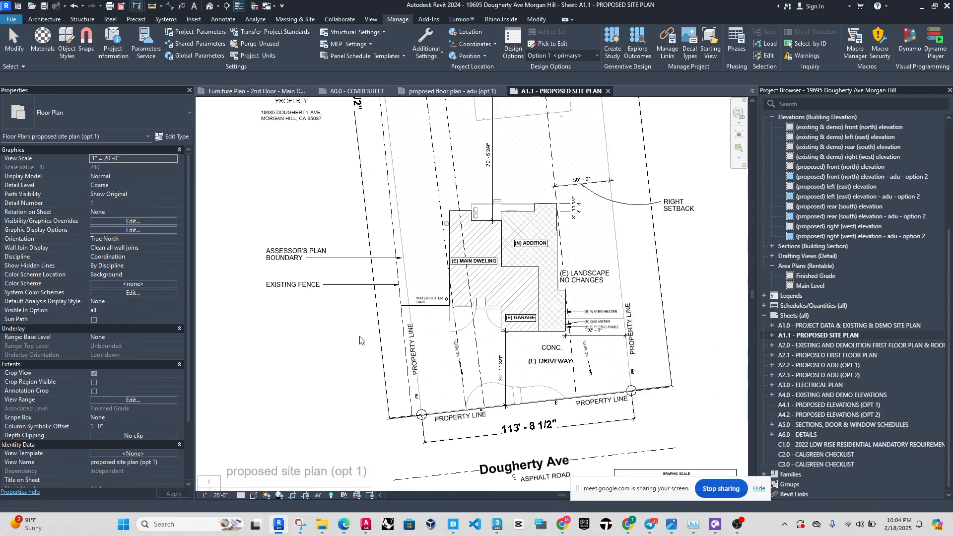
{"action": "scroll", "coordinate": [408, 320], "scroll_direction": "up", "scroll_amount": 5}
{"action": "scroll", "coordinate": [407, 320], "scroll_direction": "down", "scroll_amount": 2}
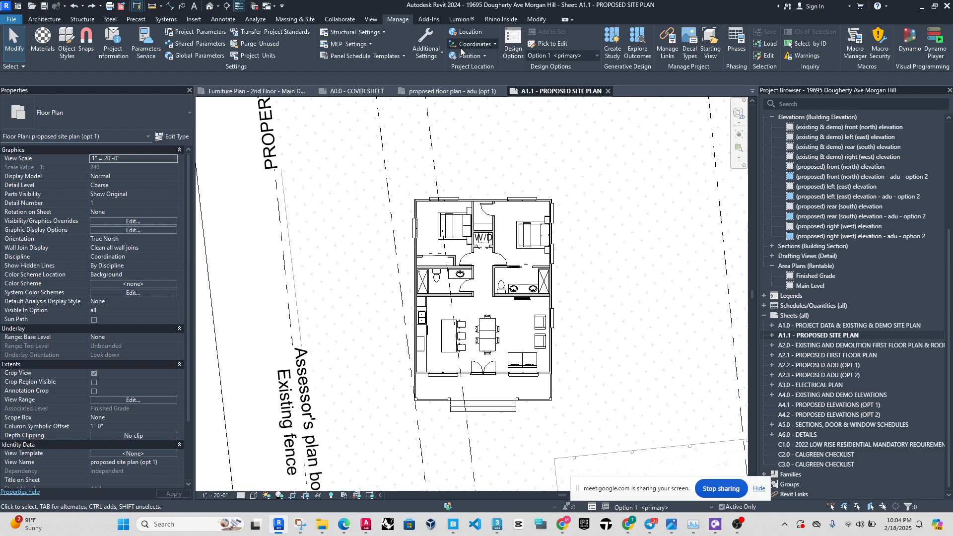
Retry Rotate True North with Option 1 active, from the porch corner column to the angled setback line, and undo it.
{"action": "left_click", "coordinate": [476, 56]}
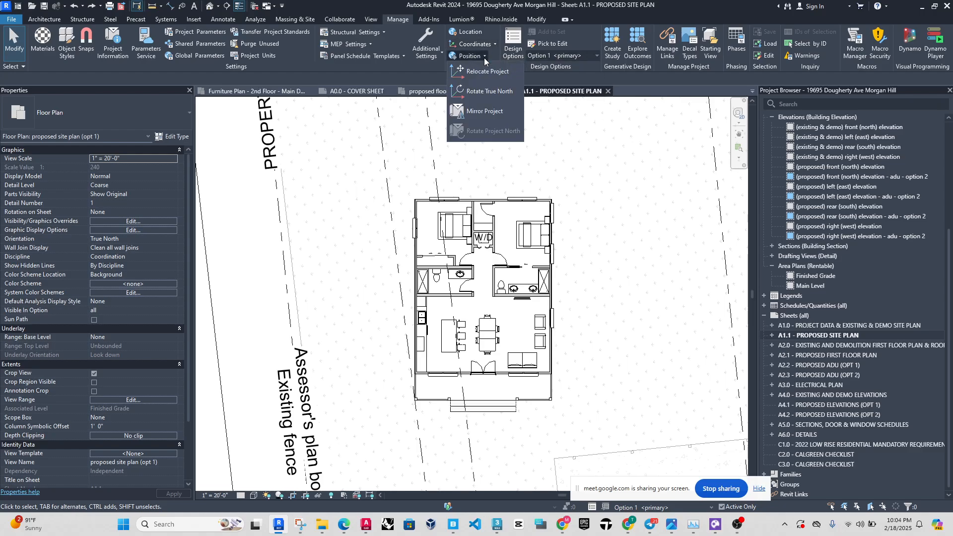
{"action": "left_click", "coordinate": [499, 101]}
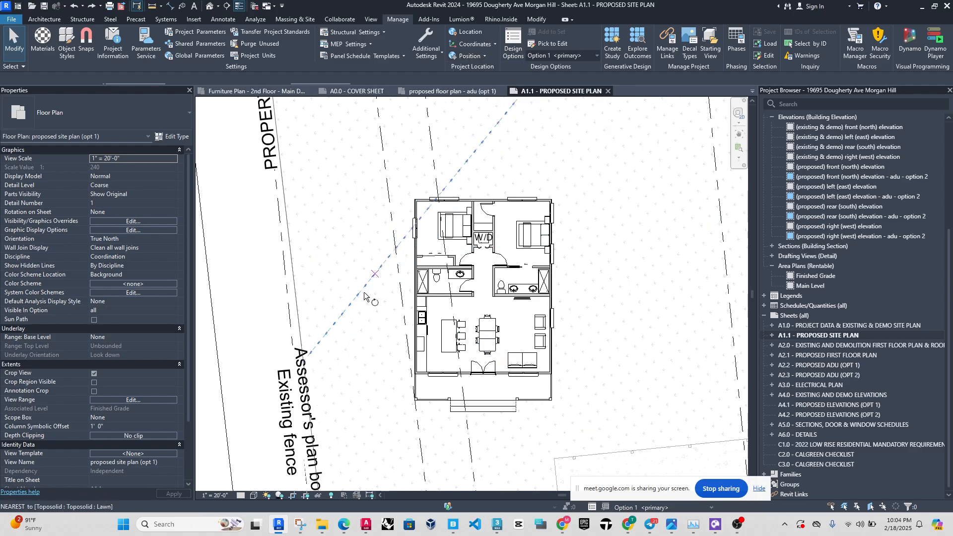
{"action": "scroll", "coordinate": [406, 400], "scroll_direction": "up", "scroll_amount": 3}
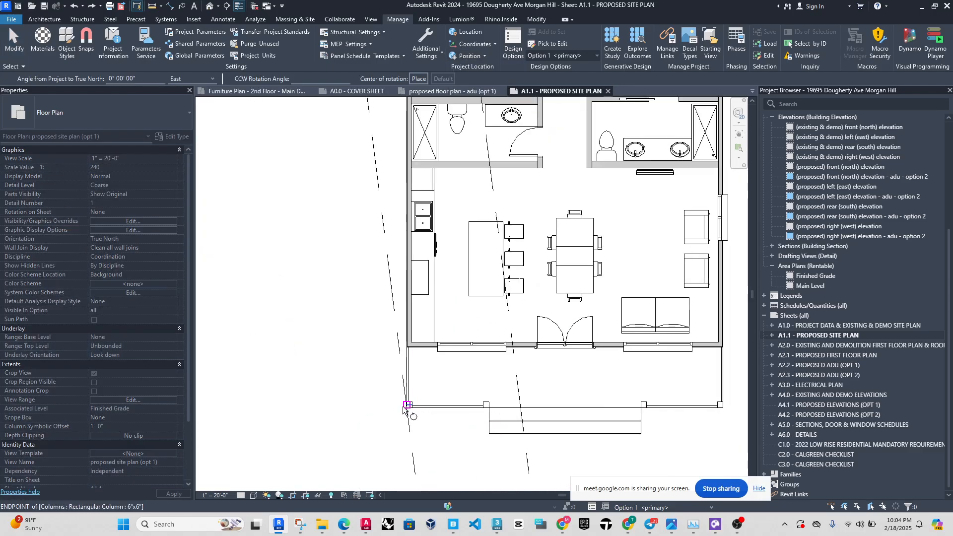
{"action": "left_click", "coordinate": [407, 408]}
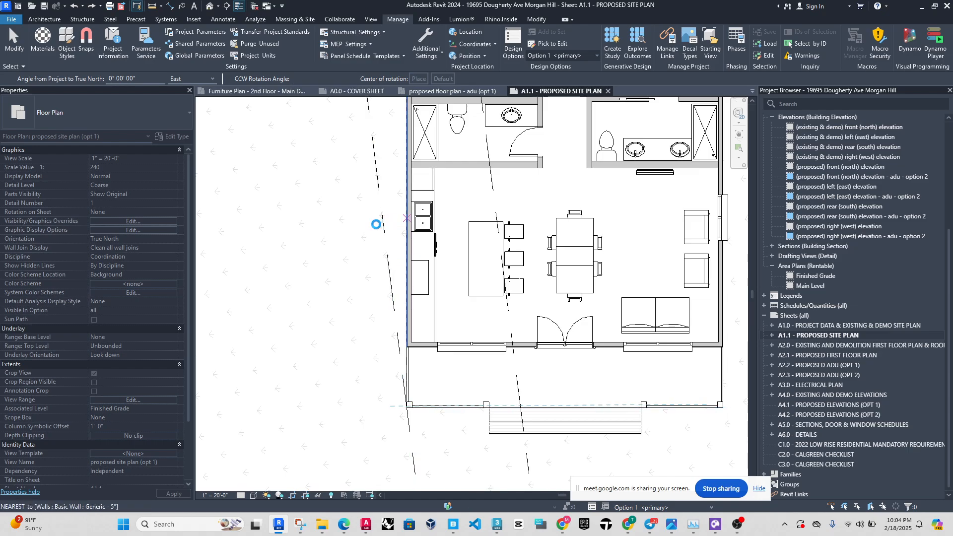
{"action": "left_click", "coordinate": [376, 225]}
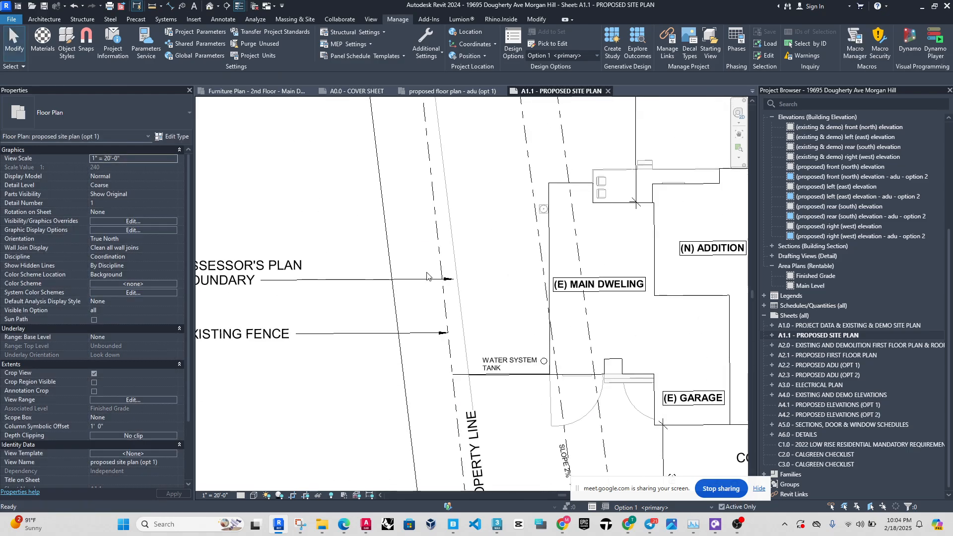
{"action": "key", "text": "ctrl+z"}
{"action": "left_click", "coordinate": [485, 56]}
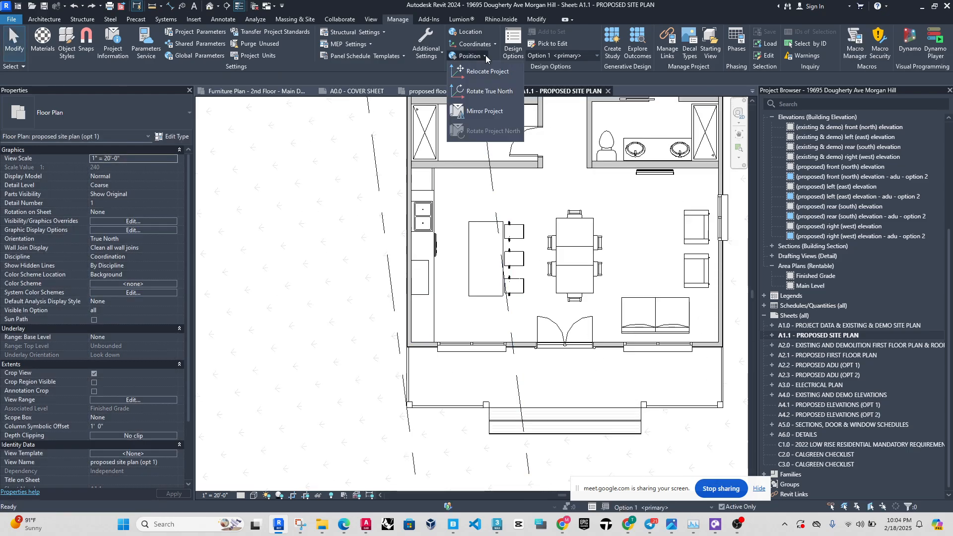
{"action": "left_click", "coordinate": [503, 94]}
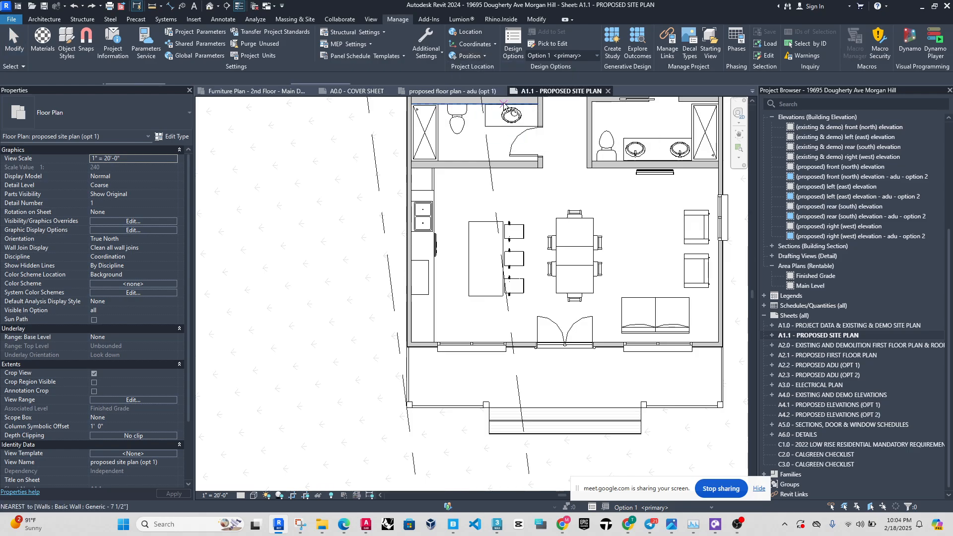
{"action": "key", "text": "Escape"}
{"action": "key", "text": "Escape"}
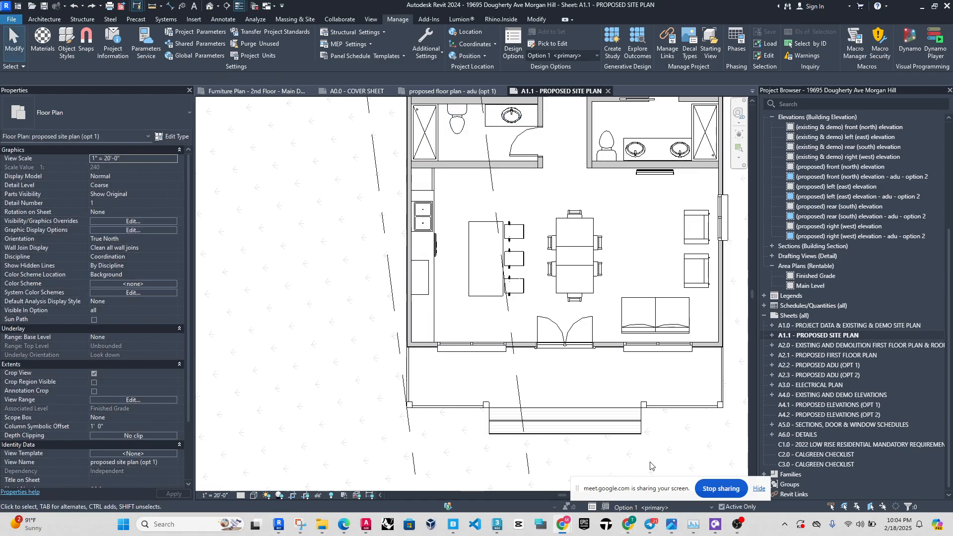
Make Main Model the active design option and rotate True North from the ADU's porch corner to the angled setback line.
{"action": "left_click", "coordinate": [711, 507]}
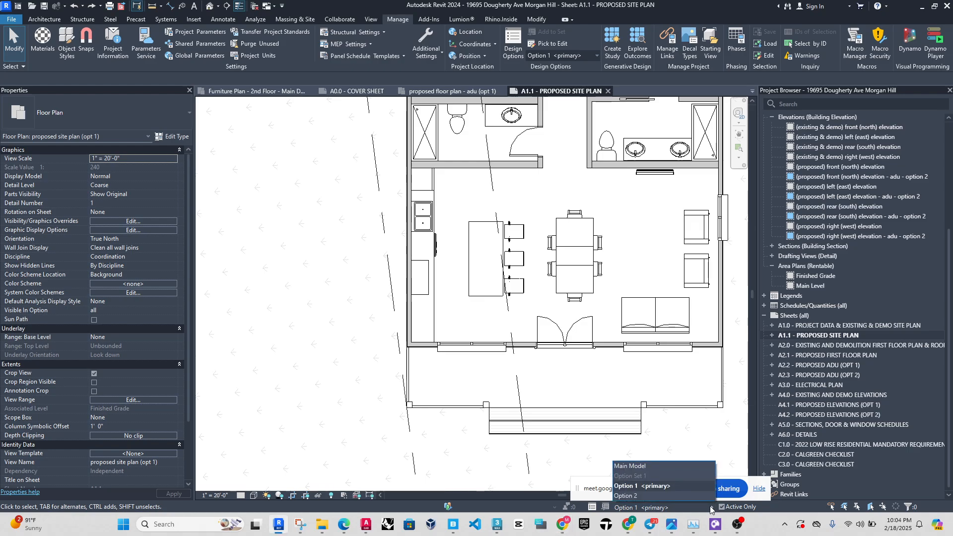
{"action": "left_click", "coordinate": [633, 466]}
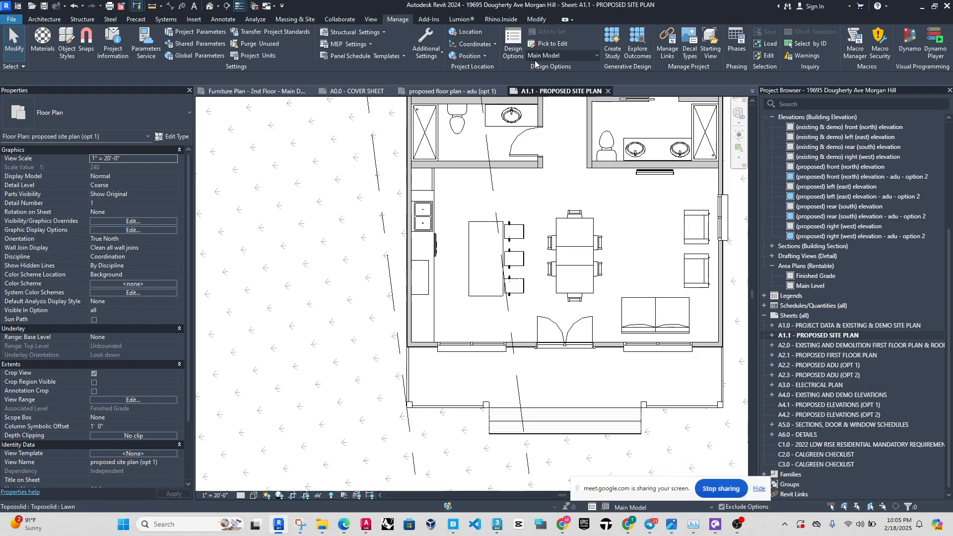
{"action": "left_click", "coordinate": [484, 57]}
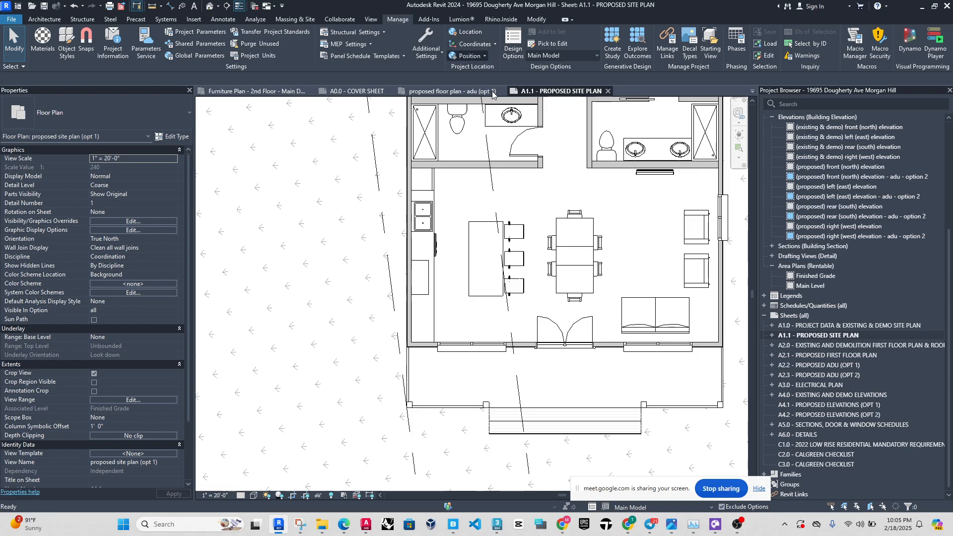
{"action": "left_click", "coordinate": [486, 57]}
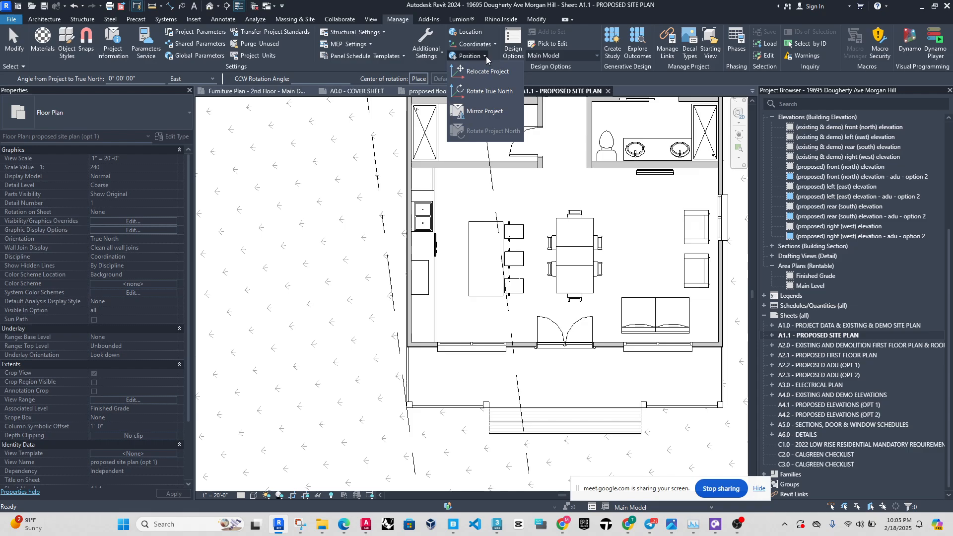
{"action": "left_click", "coordinate": [490, 93]}
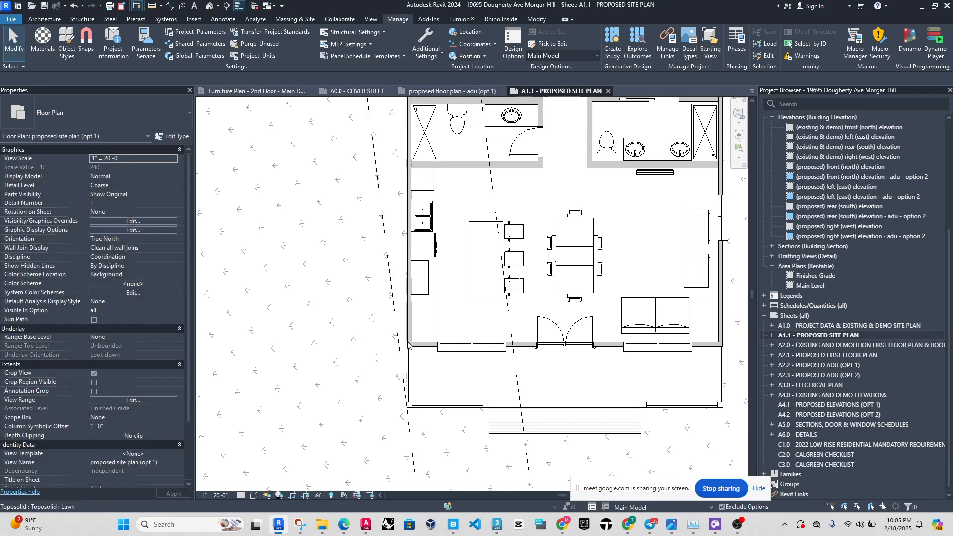
{"action": "left_click", "coordinate": [484, 56]}
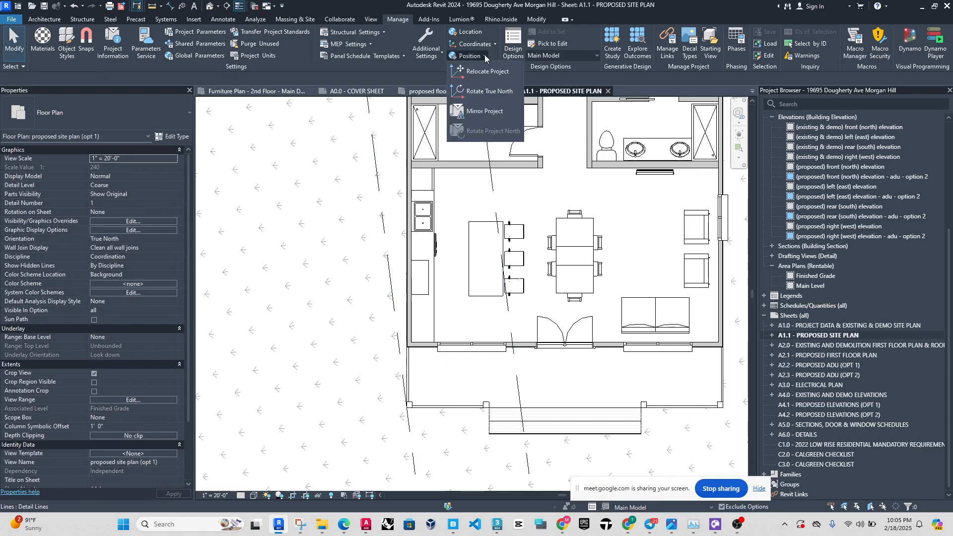
{"action": "left_click", "coordinate": [486, 93]}
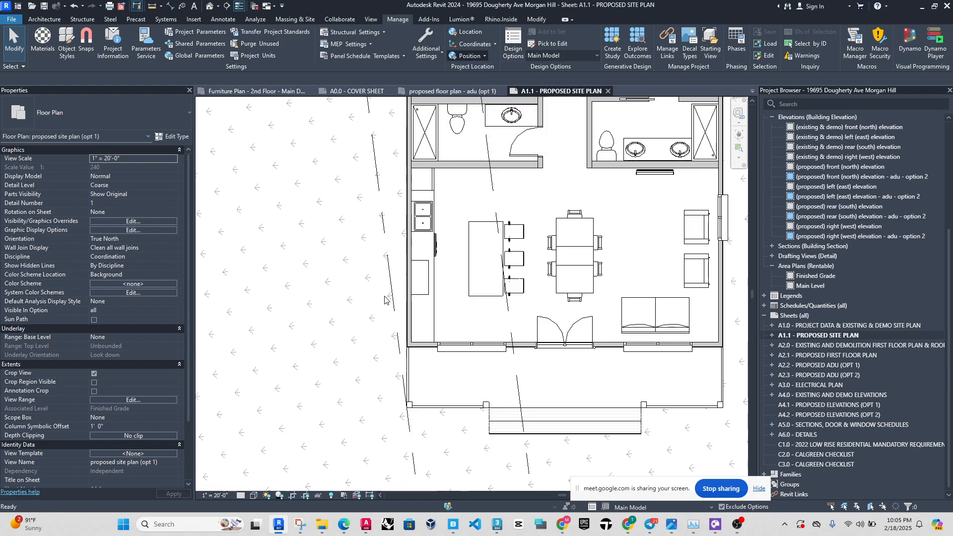
{"action": "left_click", "coordinate": [406, 348]}
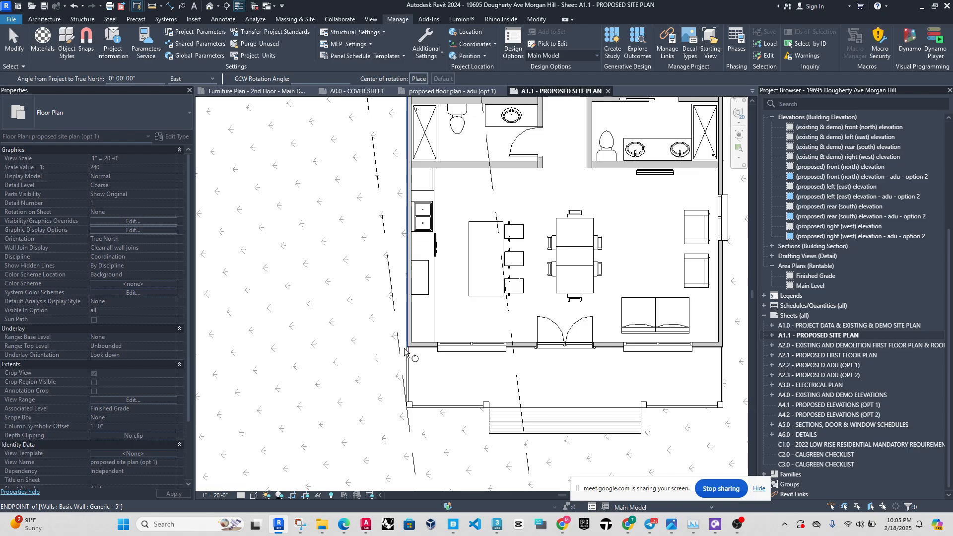
{"action": "scroll", "coordinate": [408, 350], "scroll_direction": "up", "scroll_amount": 5}
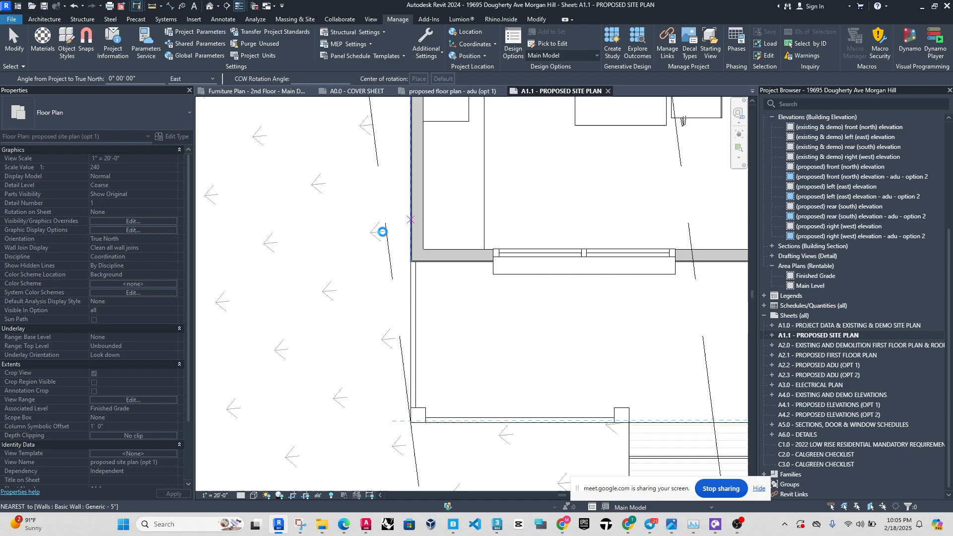
{"action": "left_click", "coordinate": [382, 232]}
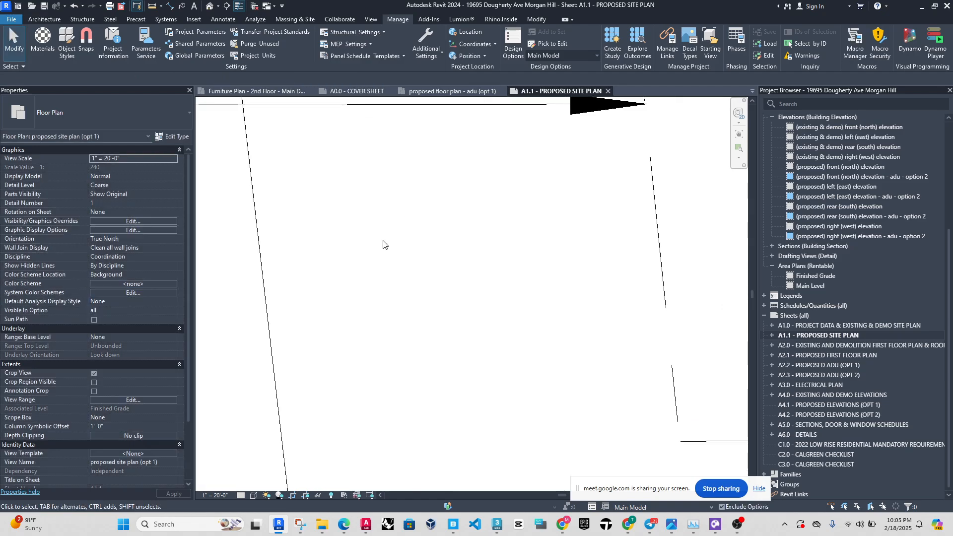
{"action": "scroll", "coordinate": [382, 326], "scroll_direction": "down", "scroll_amount": 10}
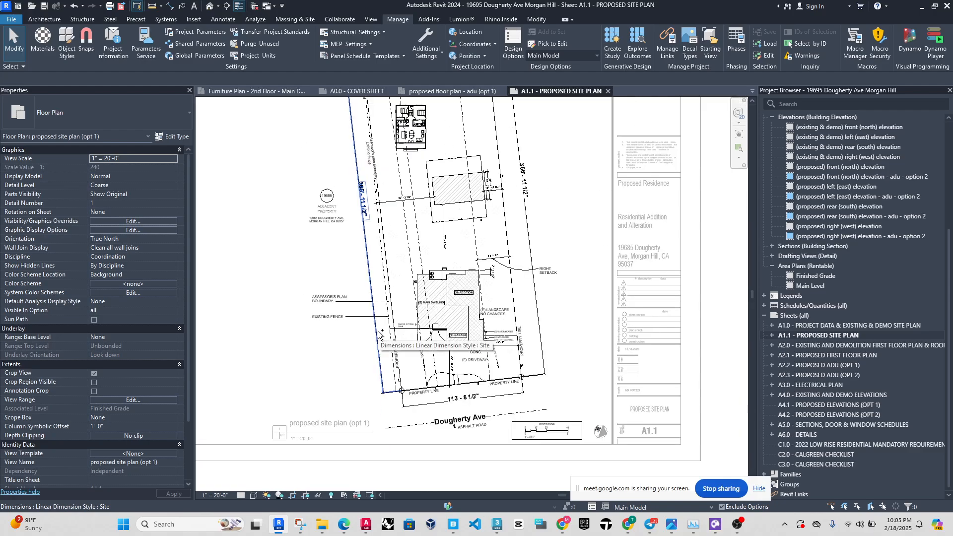
Start Rotate True North with the Main Model active and place the center of rotation at the ADU's lower-left porch corner.
{"action": "scroll", "coordinate": [434, 204], "scroll_direction": "up", "scroll_amount": 10}
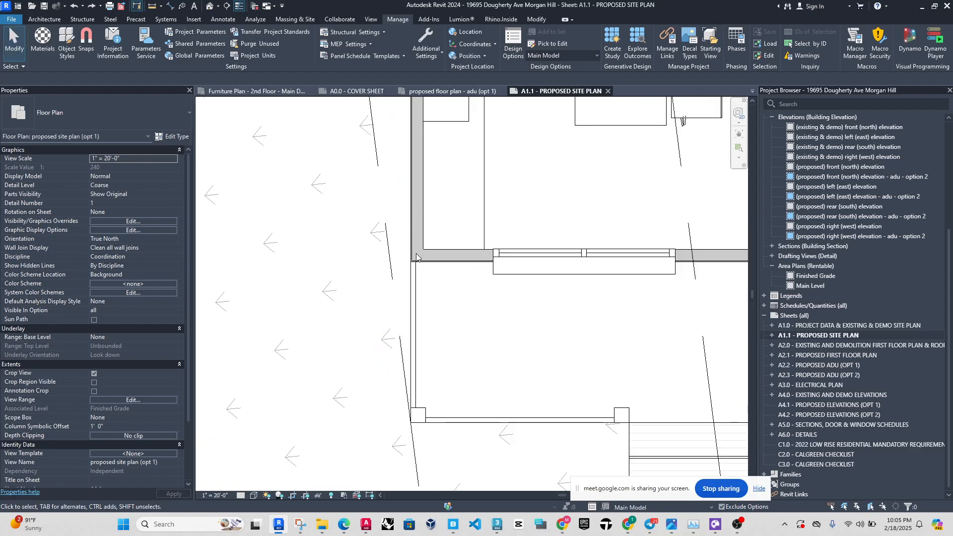
{"action": "left_click", "coordinate": [485, 58]}
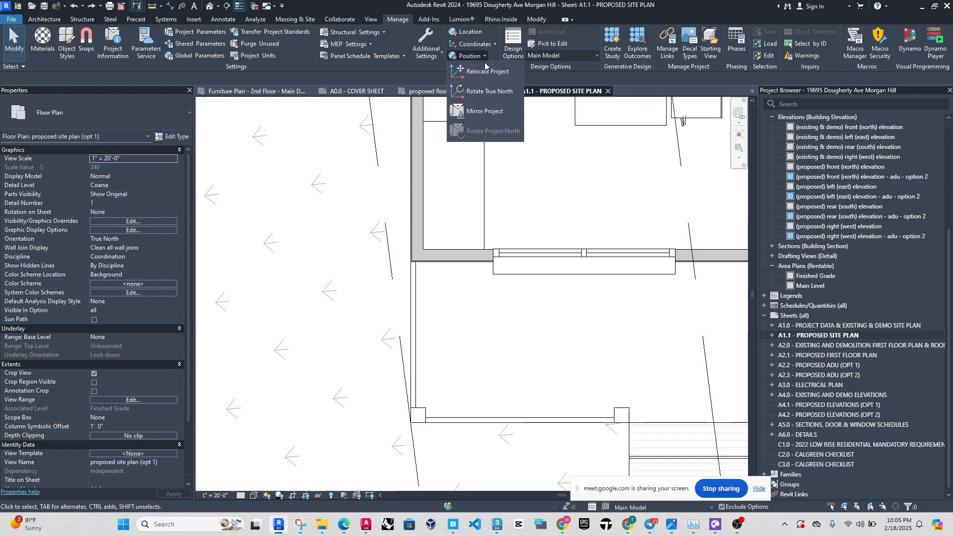
{"action": "left_click", "coordinate": [490, 94]}
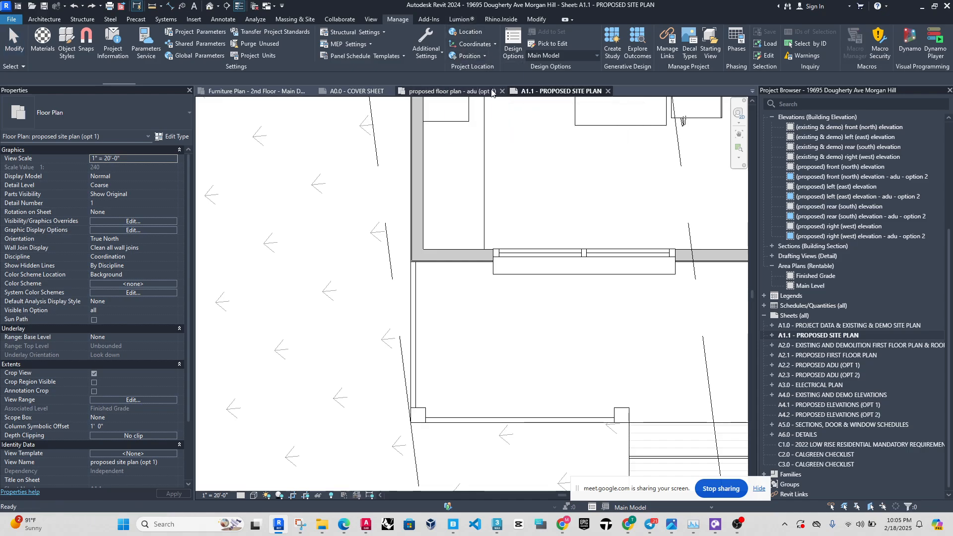
{"action": "scroll", "coordinate": [240, 398], "scroll_direction": "down", "scroll_amount": 1}
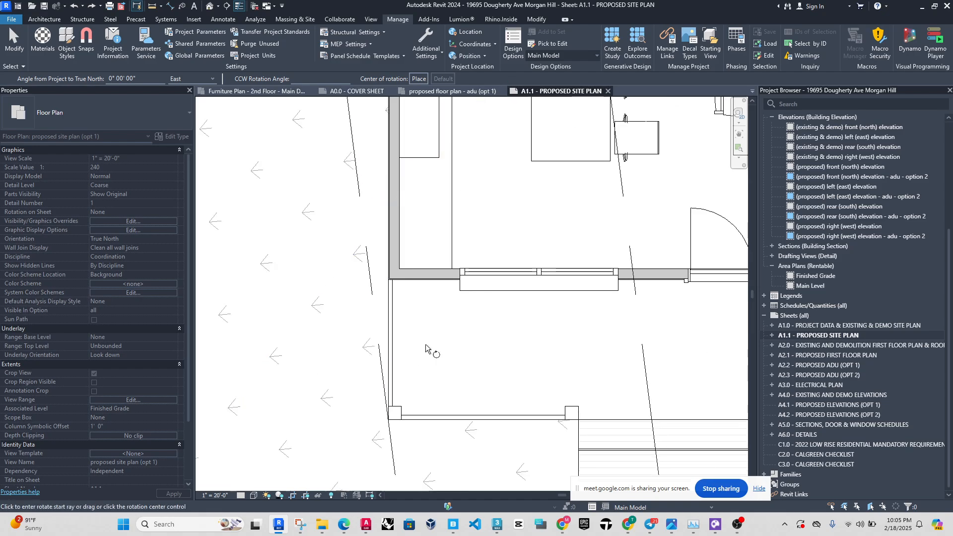
{"action": "scroll", "coordinate": [424, 344], "scroll_direction": "down", "scroll_amount": 5}
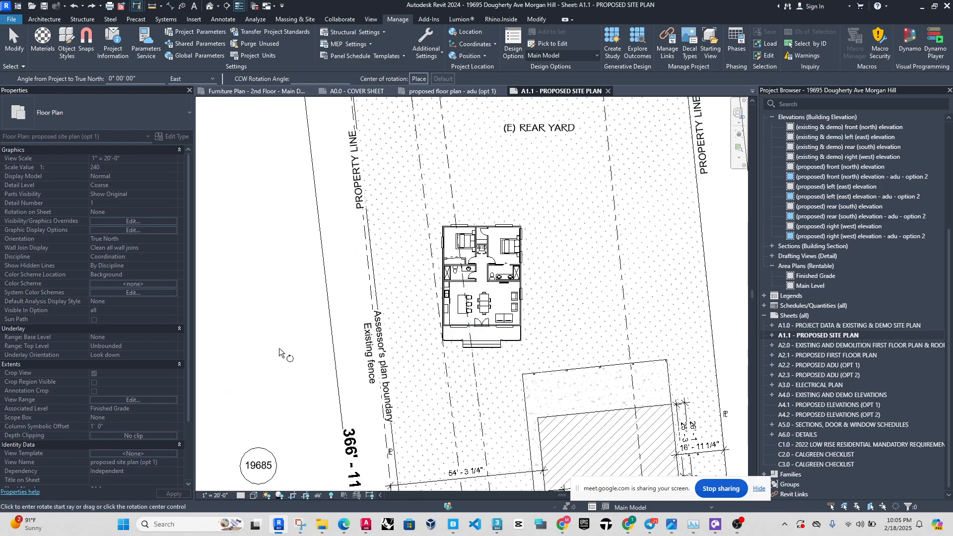
{"action": "scroll", "coordinate": [278, 348], "scroll_direction": "down", "scroll_amount": 6}
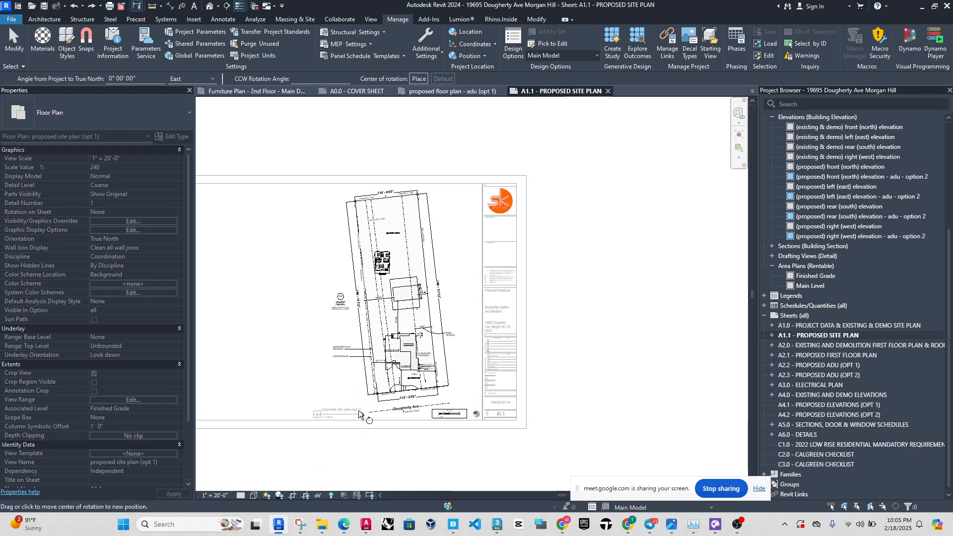
{"action": "scroll", "coordinate": [361, 410], "scroll_direction": "up", "scroll_amount": 2}
{"action": "scroll", "coordinate": [363, 416], "scroll_direction": "up", "scroll_amount": 2}
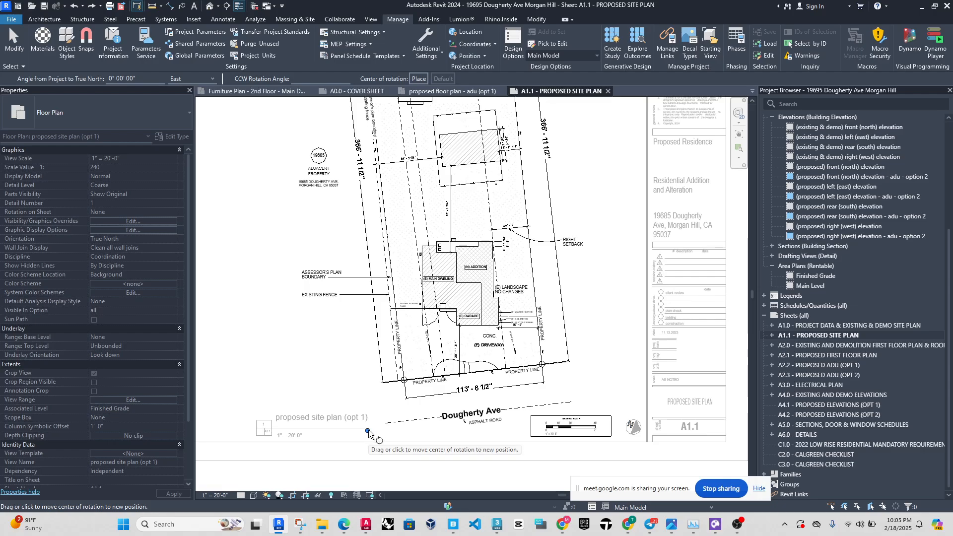
{"action": "left_click", "coordinate": [368, 430]}
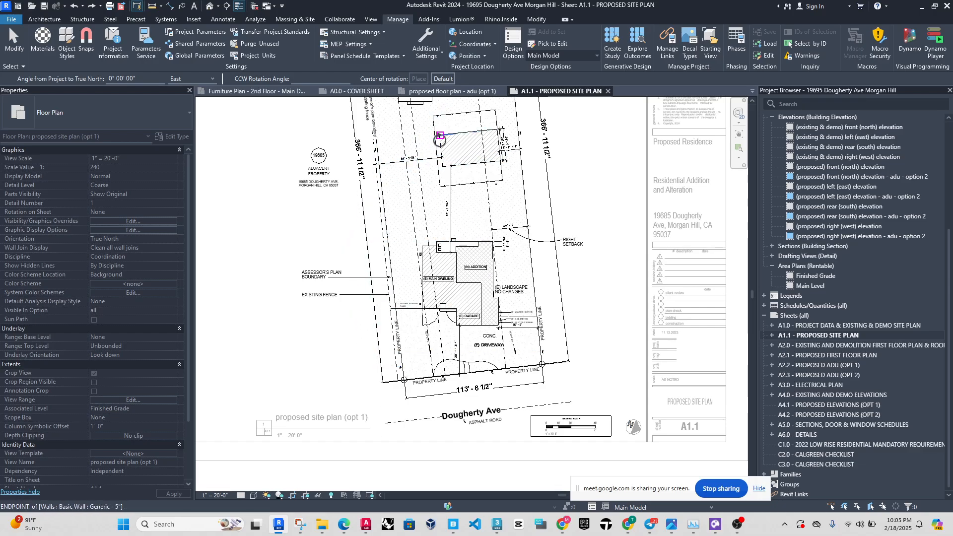
{"action": "scroll", "coordinate": [401, 300], "scroll_direction": "down", "scroll_amount": 1}
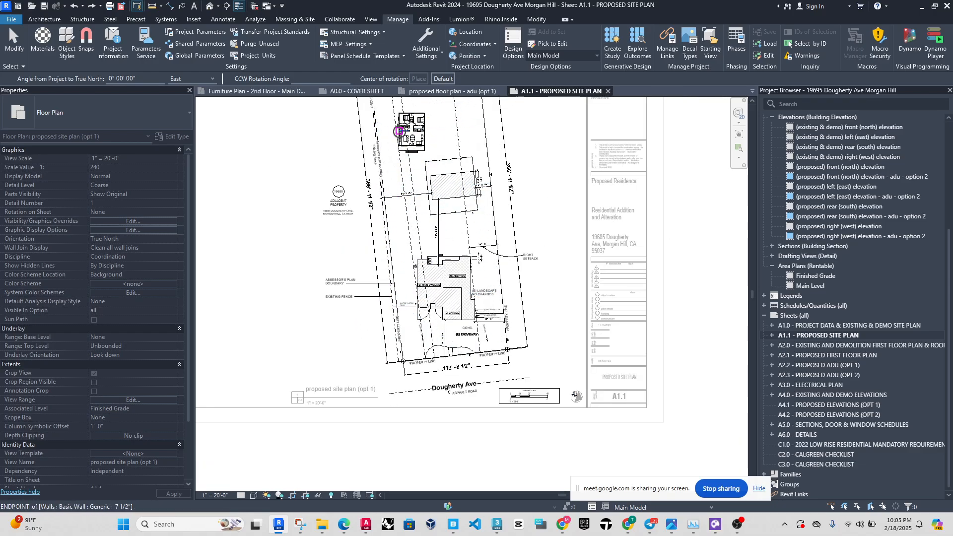
{"action": "scroll", "coordinate": [392, 134], "scroll_direction": "up", "scroll_amount": 5}
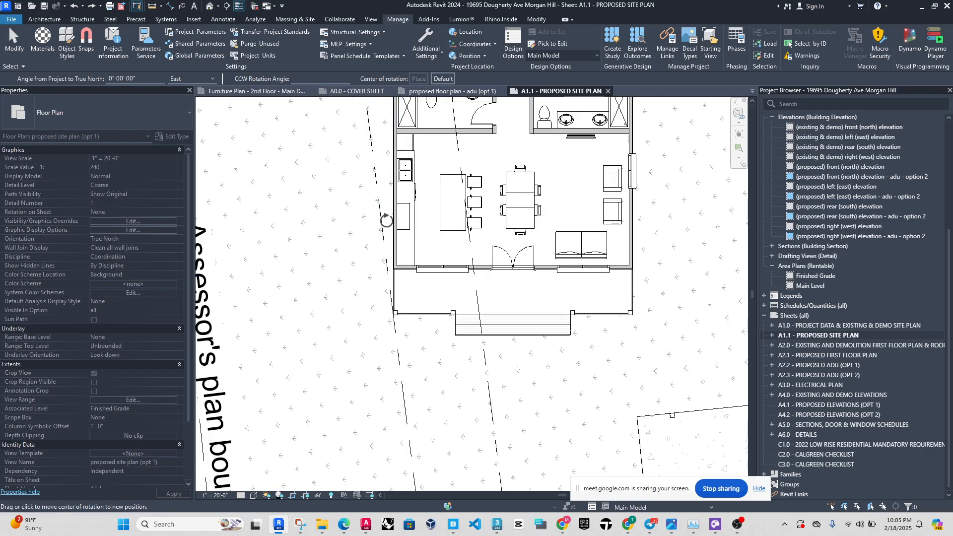
{"action": "scroll", "coordinate": [391, 311], "scroll_direction": "up", "scroll_amount": 5}
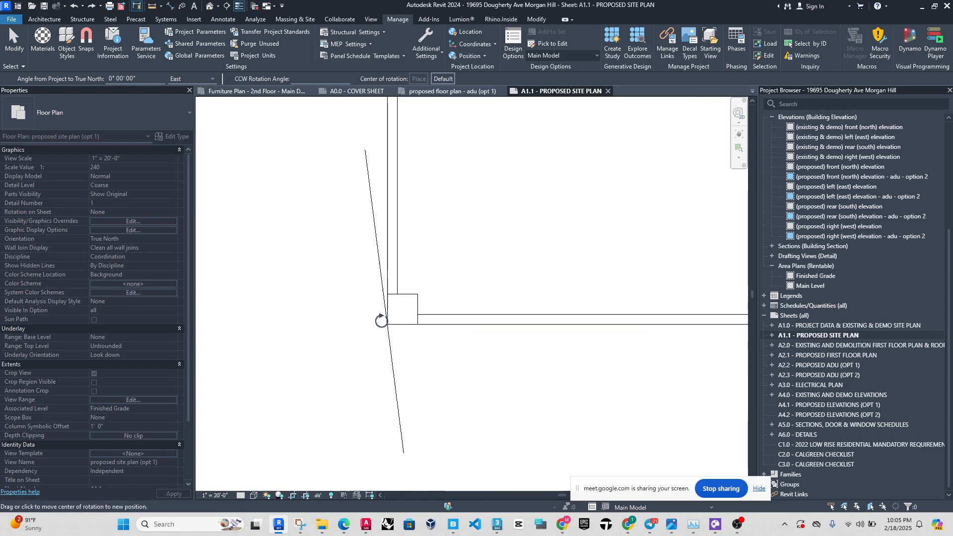
{"action": "left_click", "coordinate": [388, 325]}
Rotate True North about the porch corner from the ADU's left exterior wall to the angled setback line.
{"action": "scroll", "coordinate": [388, 348], "scroll_direction": "down", "scroll_amount": 3}
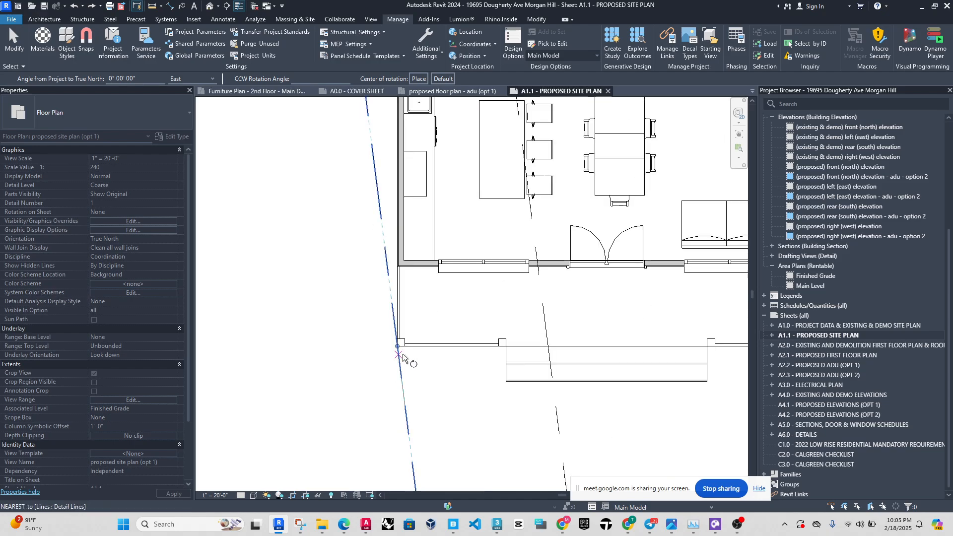
{"action": "scroll", "coordinate": [433, 398], "scroll_direction": "down", "scroll_amount": 5}
{"action": "scroll", "coordinate": [423, 283], "scroll_direction": "up", "scroll_amount": 8}
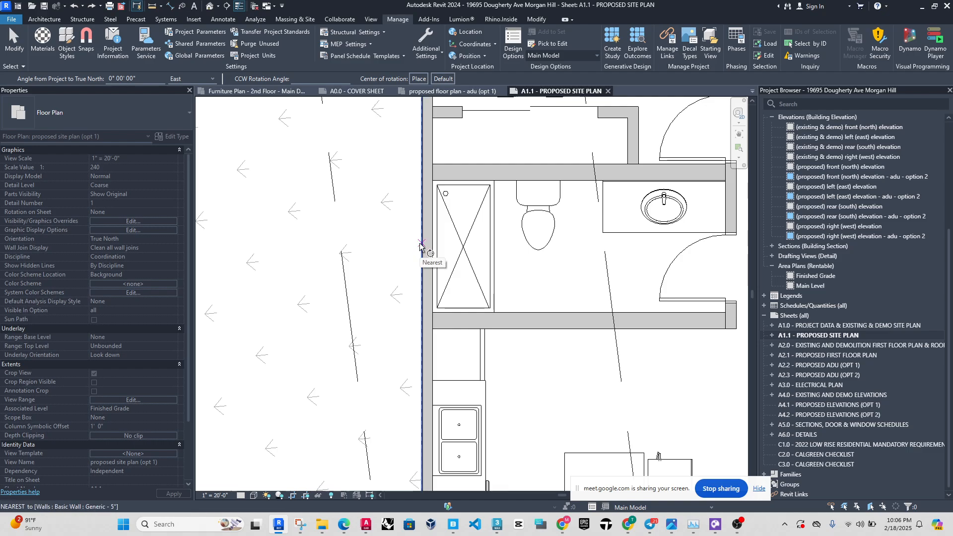
{"action": "left_click", "coordinate": [420, 244]}
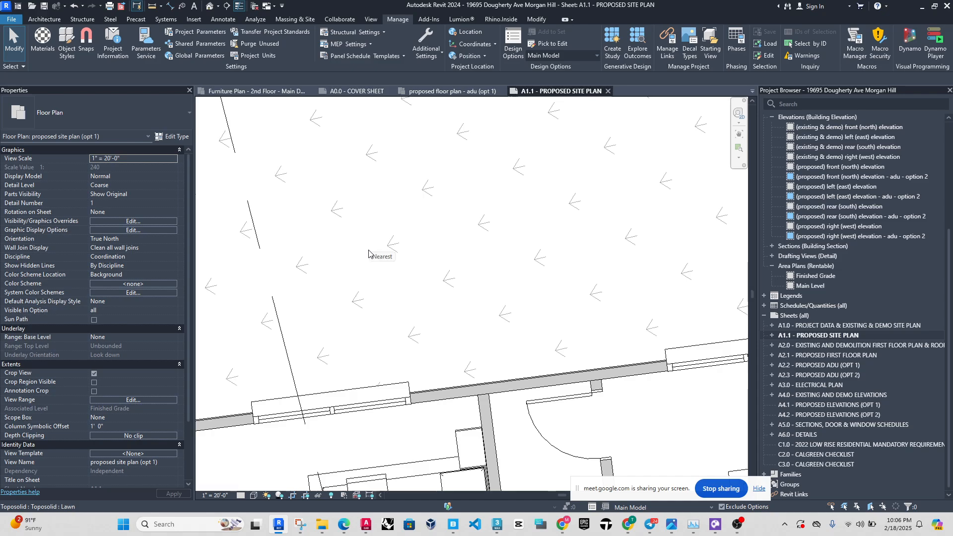
{"action": "scroll", "coordinate": [369, 254], "scroll_direction": "down", "scroll_amount": 6}
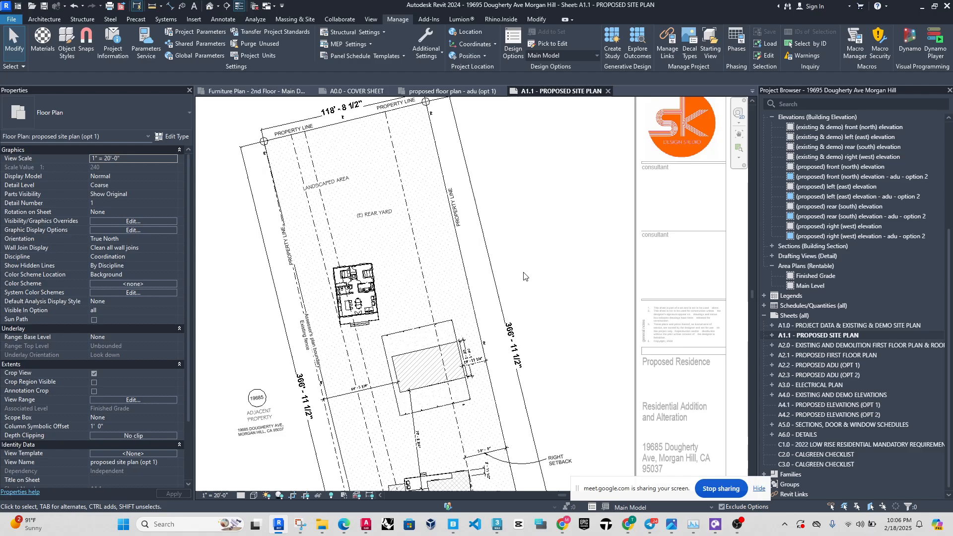
{"action": "scroll", "coordinate": [338, 322], "scroll_direction": "up", "scroll_amount": 4}
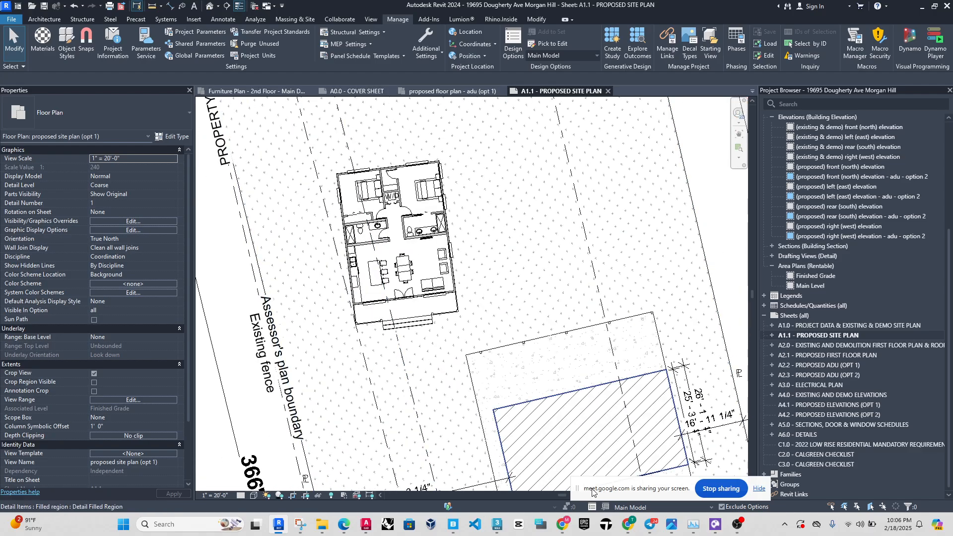
Make Option 1 the active design option and place the True North rotation center at the ADU's lower-left porch corner.
{"action": "left_click", "coordinate": [635, 507]}
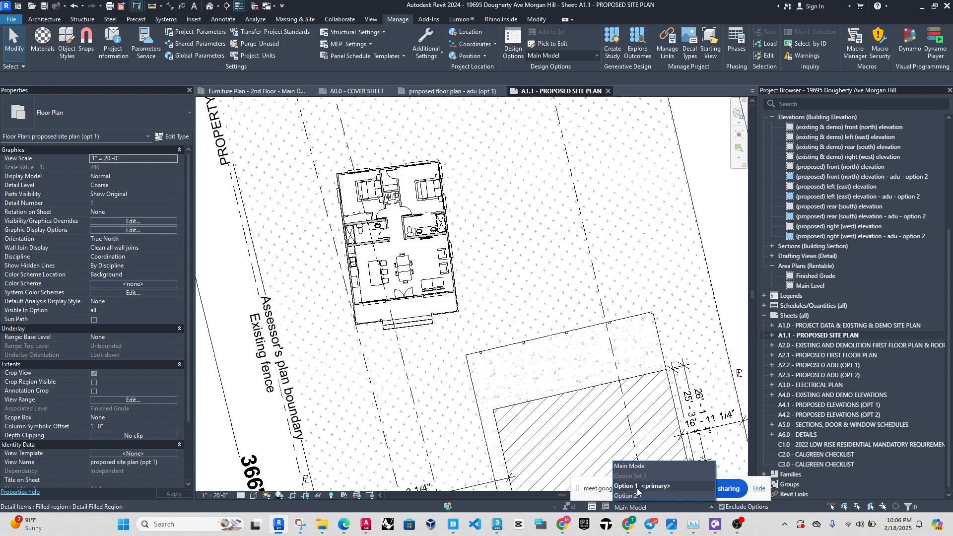
{"action": "left_click", "coordinate": [639, 494]}
{"action": "scroll", "coordinate": [385, 230], "scroll_direction": "down", "scroll_amount": 4}
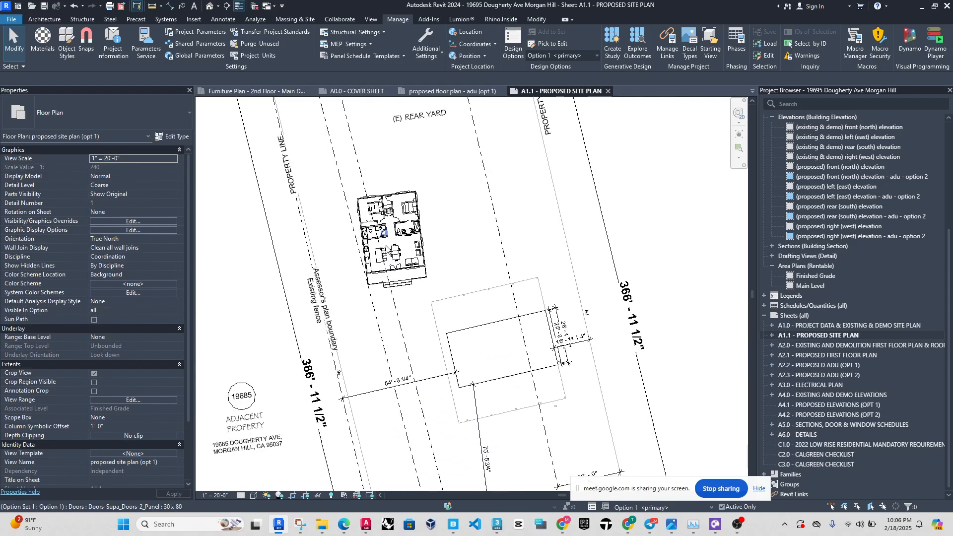
{"action": "scroll", "coordinate": [348, 200], "scroll_direction": "up", "scroll_amount": 3}
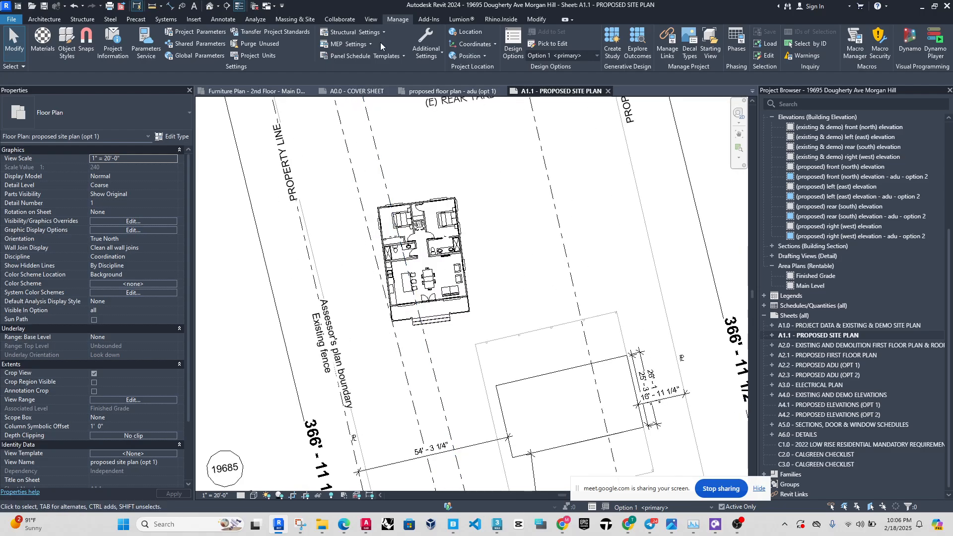
{"action": "left_click", "coordinate": [480, 56]}
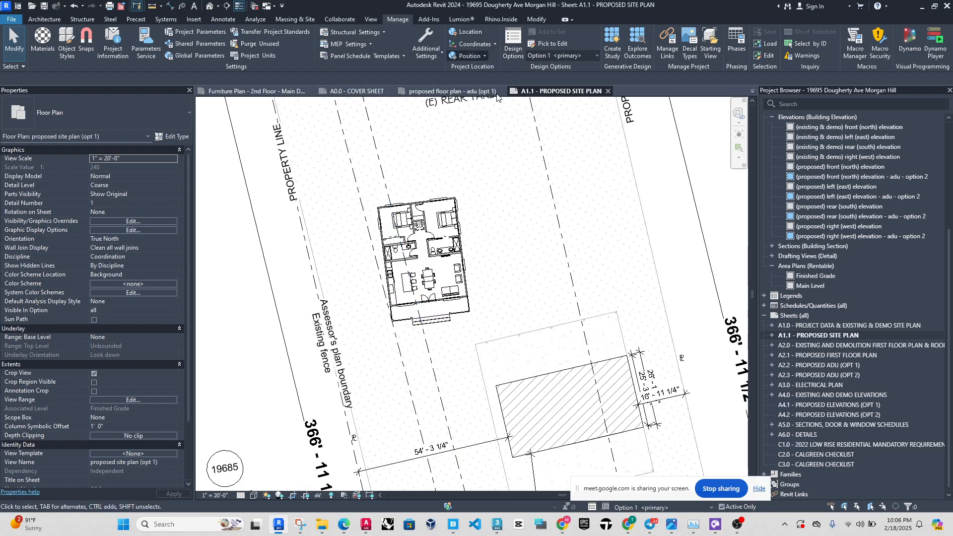
{"action": "scroll", "coordinate": [402, 200], "scroll_direction": "down", "scroll_amount": 4}
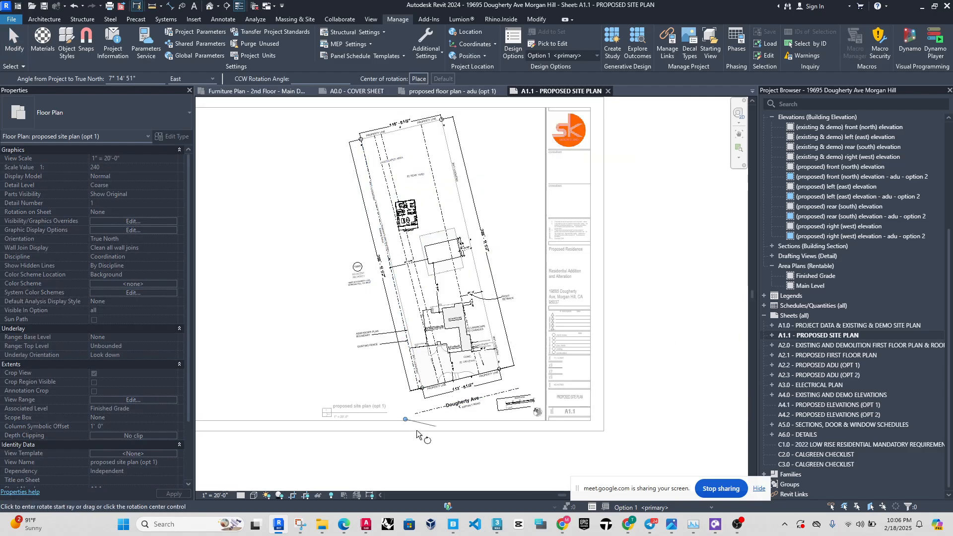
{"action": "left_click", "coordinate": [405, 421]}
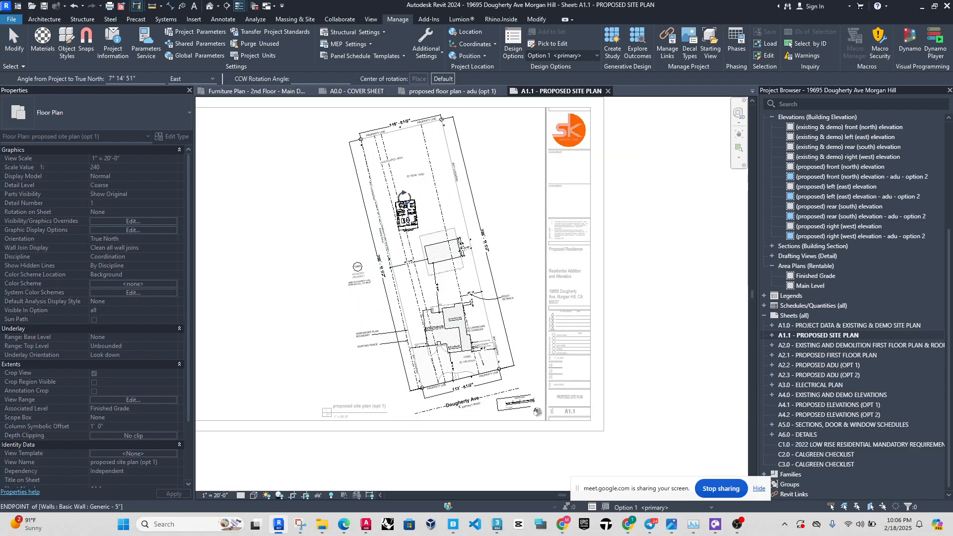
{"action": "scroll", "coordinate": [403, 198], "scroll_direction": "up", "scroll_amount": 3}
{"action": "scroll", "coordinate": [392, 258], "scroll_direction": "up", "scroll_amount": 5}
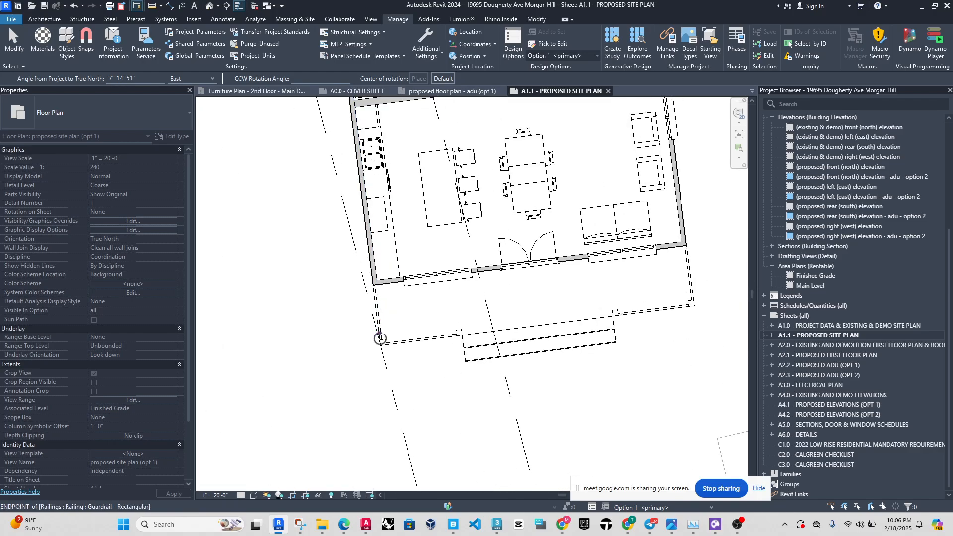
{"action": "scroll", "coordinate": [379, 342], "scroll_direction": "up", "scroll_amount": 3}
{"action": "left_click", "coordinate": [381, 359]}
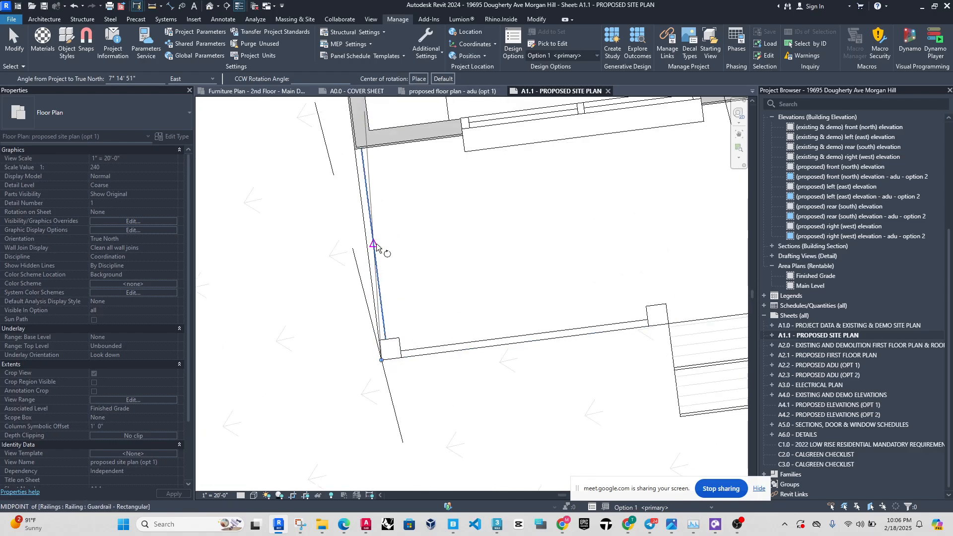
Try rotating True North from the porch's left edge to the angled setback line with Option 1 active, and undo it.
{"action": "left_click", "coordinate": [358, 171]}
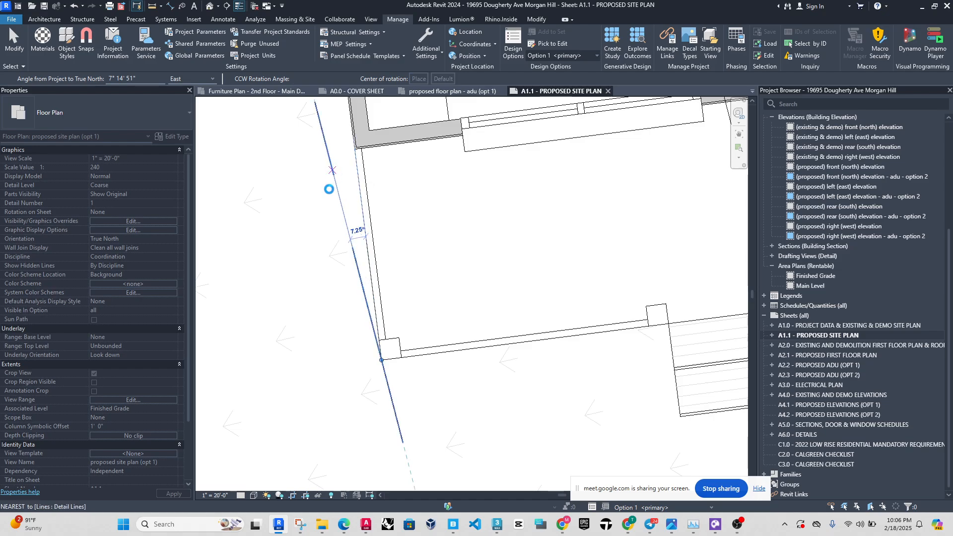
{"action": "left_click", "coordinate": [385, 193]}
{"action": "scroll", "coordinate": [380, 248], "scroll_direction": "down", "scroll_amount": 5}
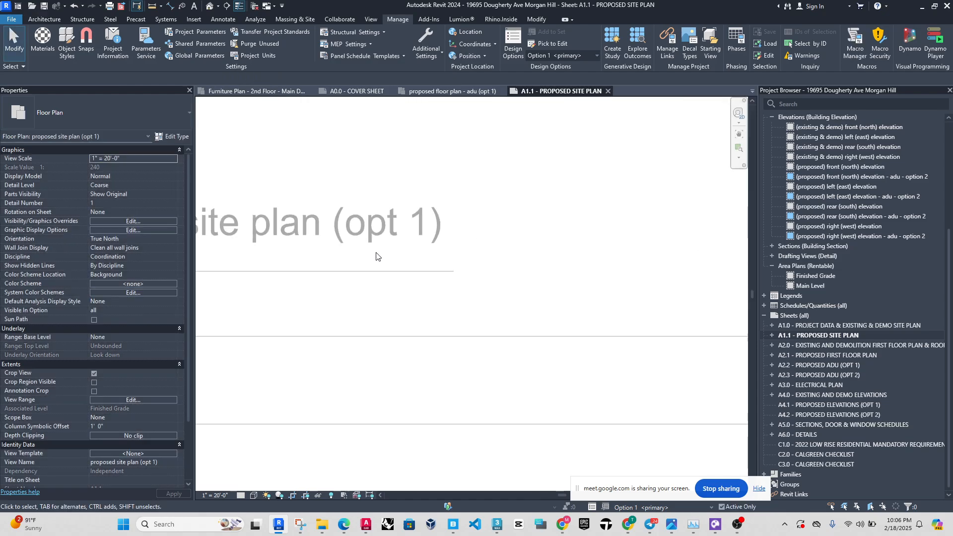
{"action": "scroll", "coordinate": [382, 254], "scroll_direction": "down", "scroll_amount": 8}
{"action": "scroll", "coordinate": [380, 253], "scroll_direction": "up", "scroll_amount": 6}
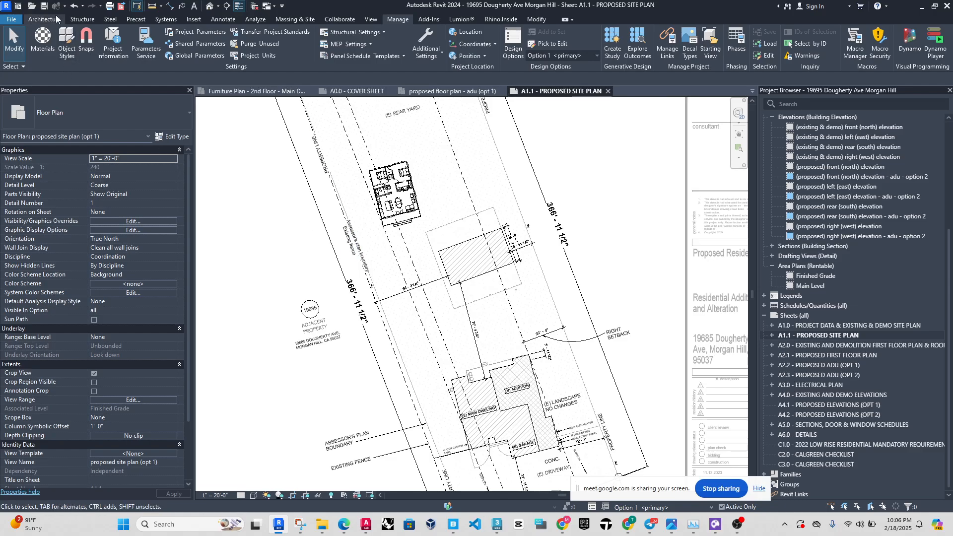
{"action": "left_click", "coordinate": [73, 7]}
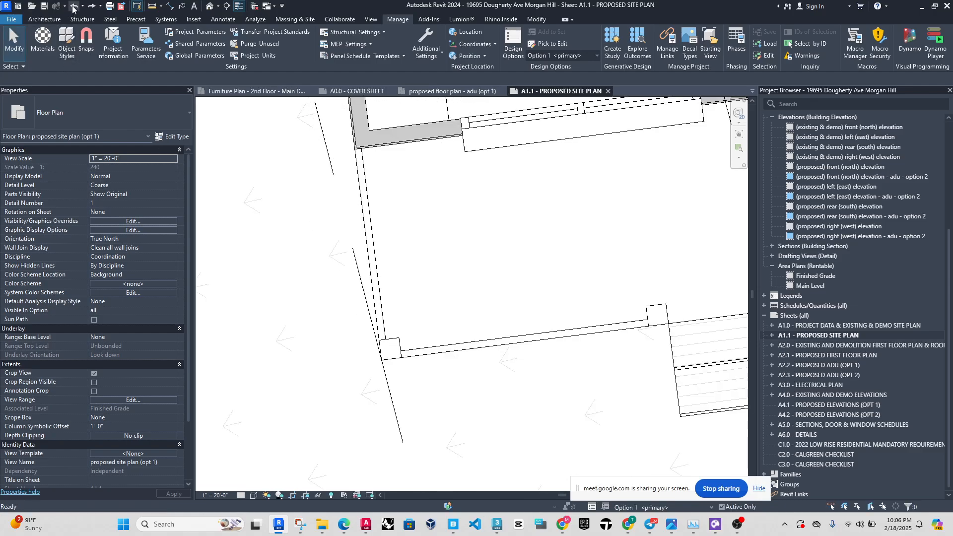
Examine how the option 1 ADU sits relative to the property lines, setback lines and existing buildings on the proposed site plan.
{"action": "scroll", "coordinate": [388, 240], "scroll_direction": "down", "scroll_amount": 5}
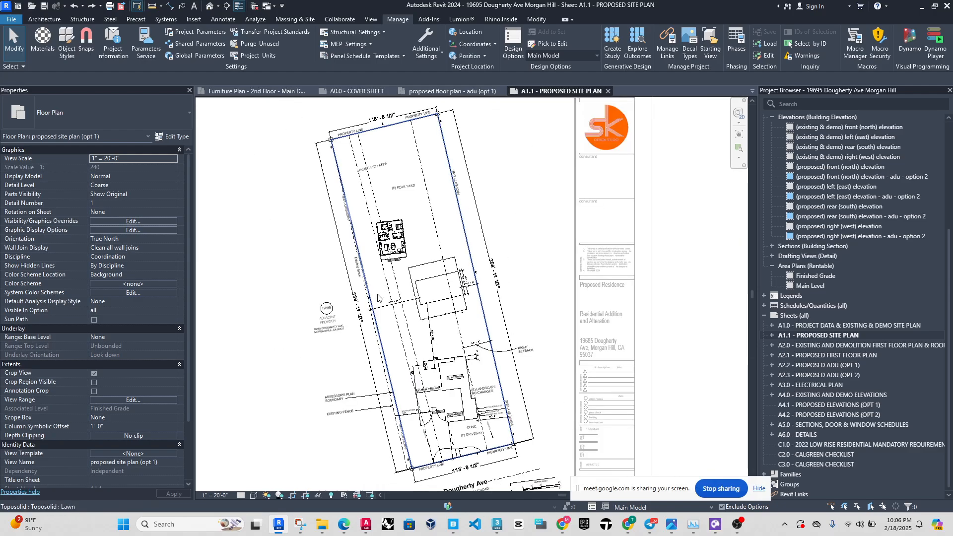
{"action": "scroll", "coordinate": [356, 266], "scroll_direction": "up", "scroll_amount": 4}
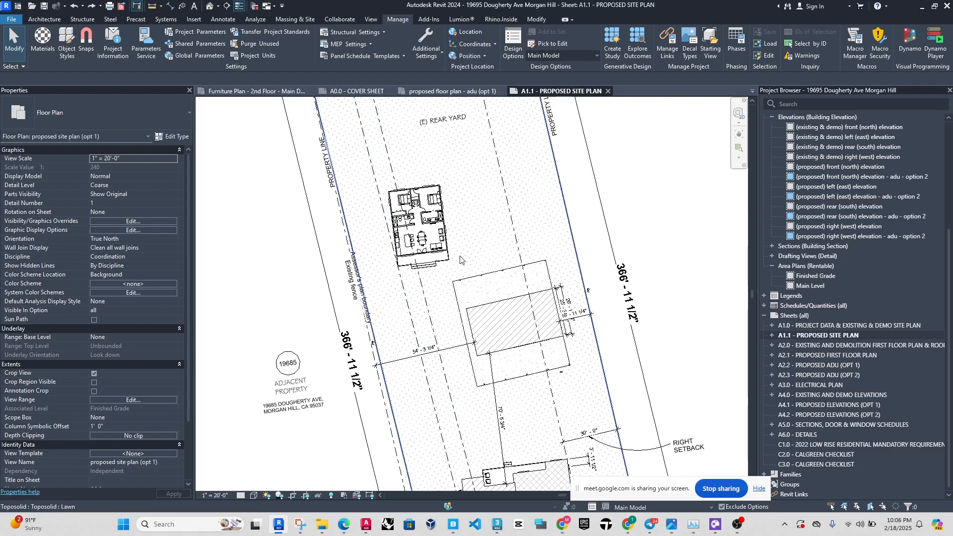
{"action": "scroll", "coordinate": [433, 223], "scroll_direction": "down", "scroll_amount": 1}
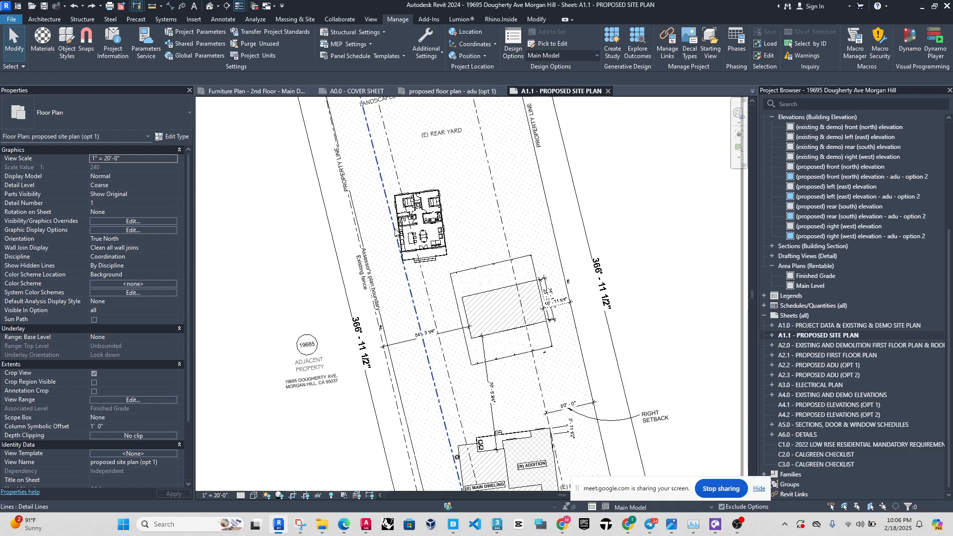
{"action": "scroll", "coordinate": [403, 234], "scroll_direction": "up", "scroll_amount": 3}
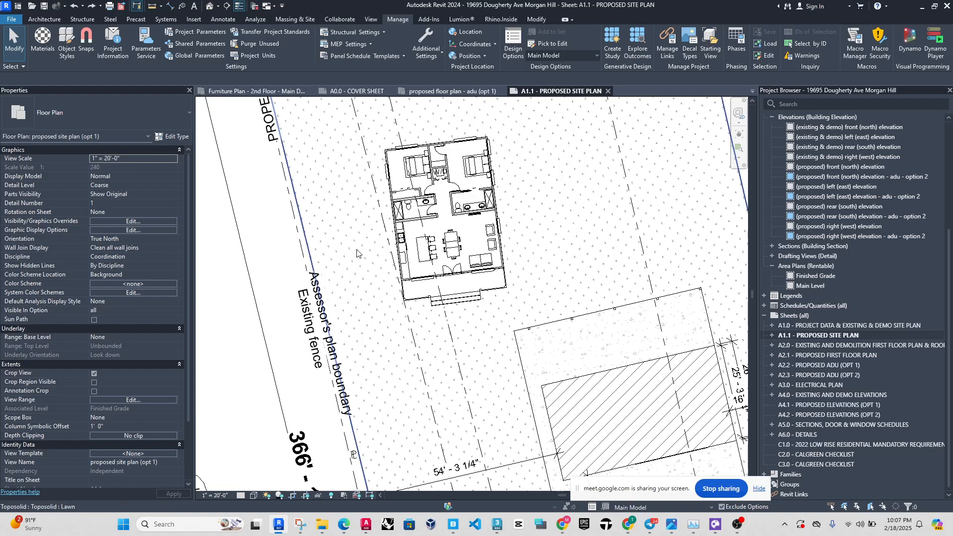
{"action": "scroll", "coordinate": [357, 253], "scroll_direction": "down", "scroll_amount": 6}
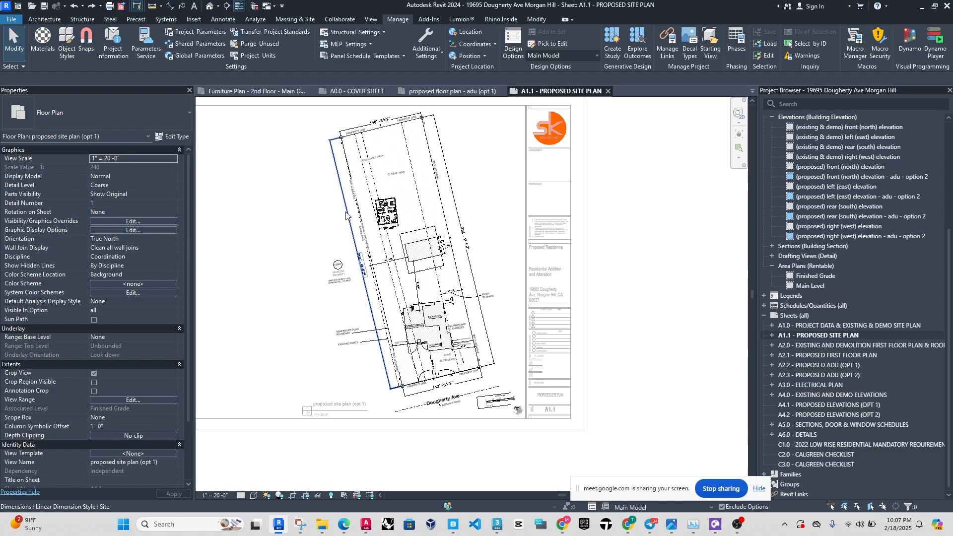
{"action": "scroll", "coordinate": [396, 228], "scroll_direction": "up", "scroll_amount": 2}
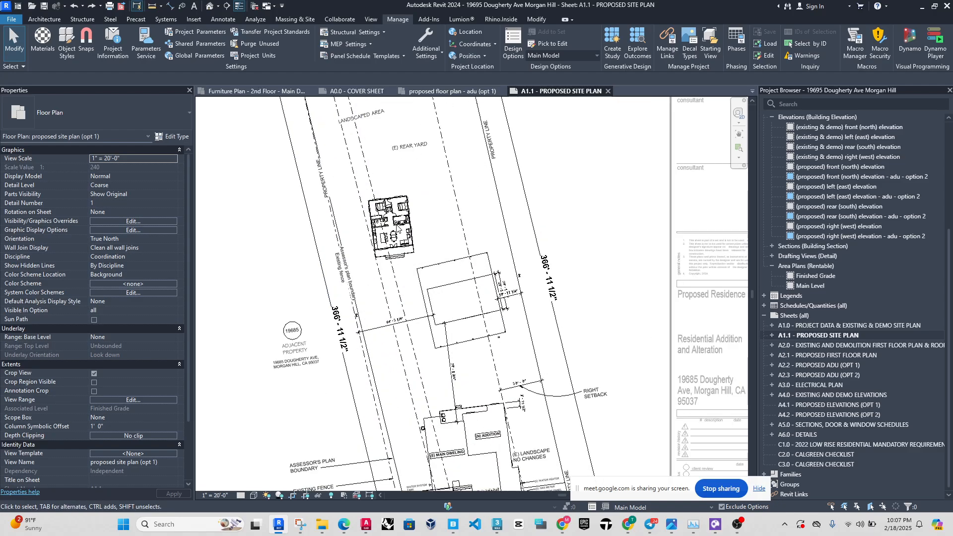
{"action": "scroll", "coordinate": [402, 203], "scroll_direction": "up", "scroll_amount": 2}
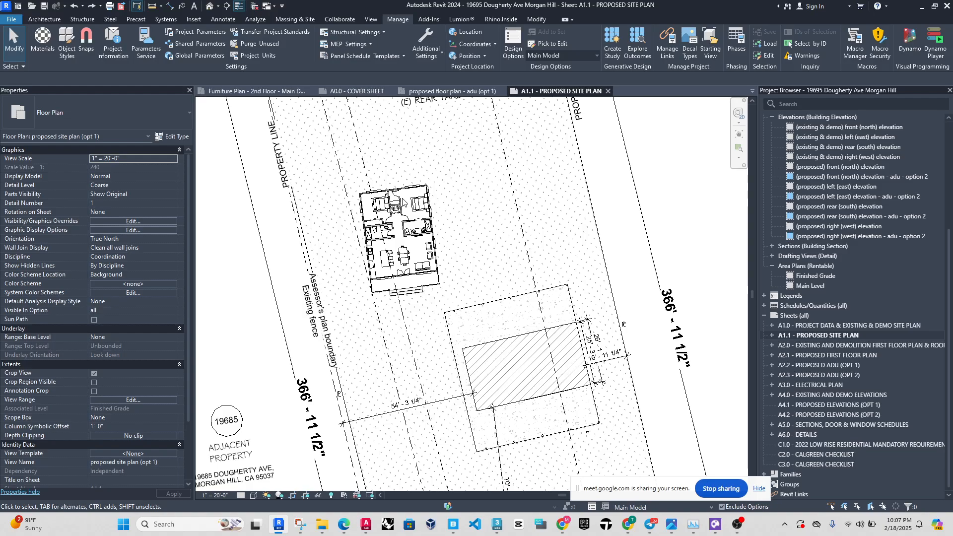
Undo the last "Rotate project shared coordinates" command on the proposed site plan.
{"action": "left_click", "coordinate": [83, 6]}
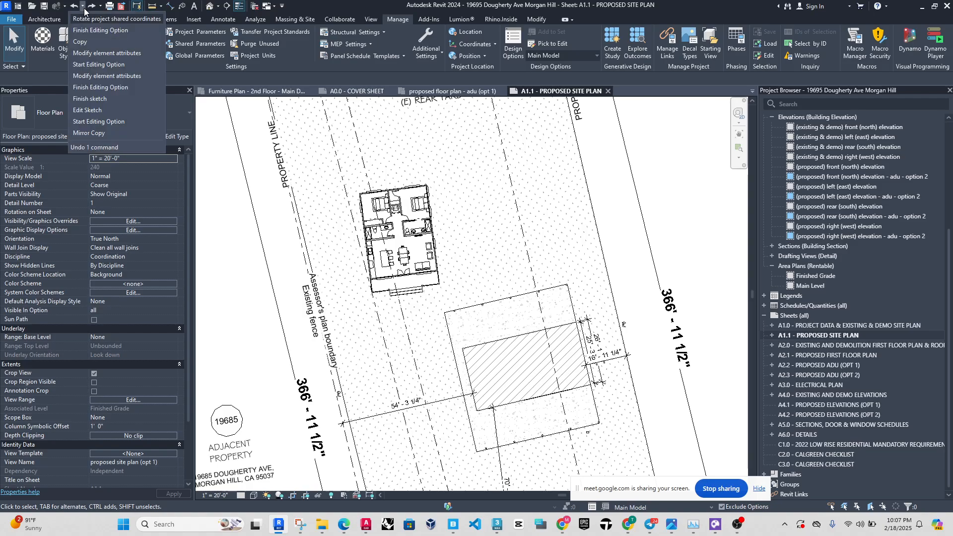
{"action": "left_click", "coordinate": [111, 20]}
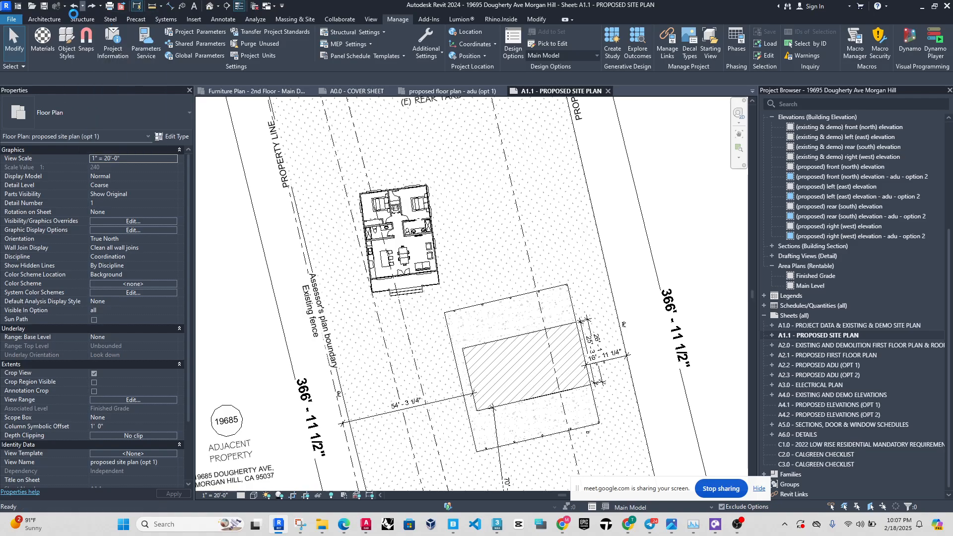
{"action": "left_click", "coordinate": [83, 6]}
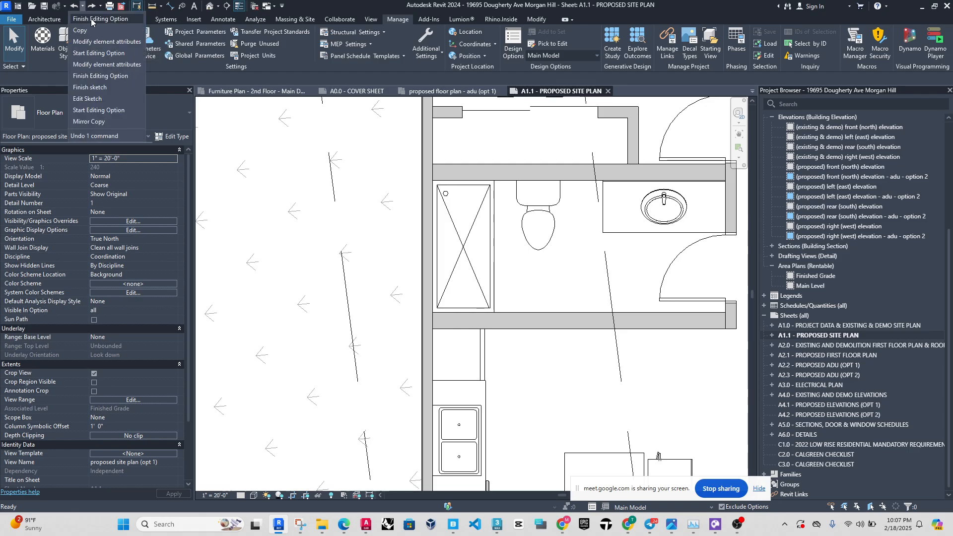
{"action": "left_click", "coordinate": [83, 7]}
{"action": "scroll", "coordinate": [399, 268], "scroll_direction": "down", "scroll_amount": 10}
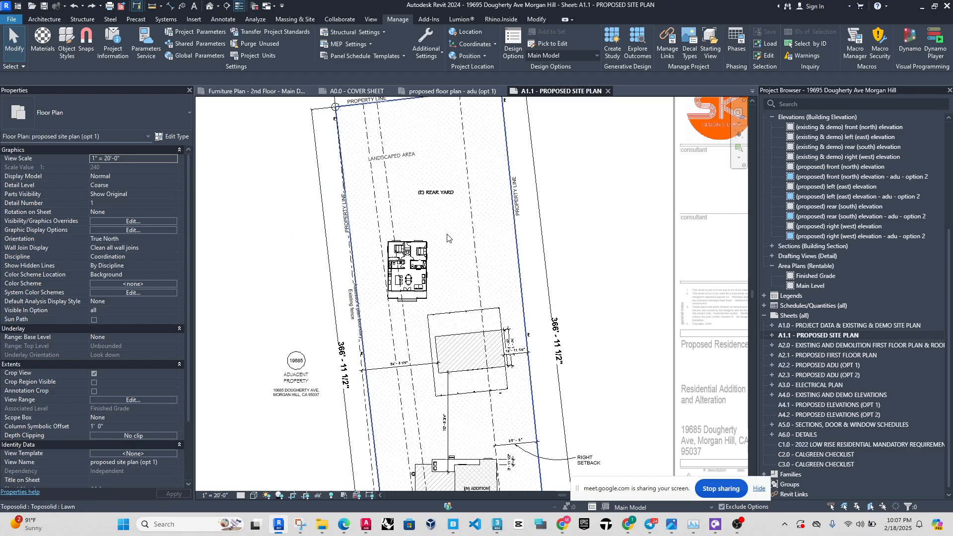
{"action": "scroll", "coordinate": [382, 261], "scroll_direction": "up", "scroll_amount": 2}
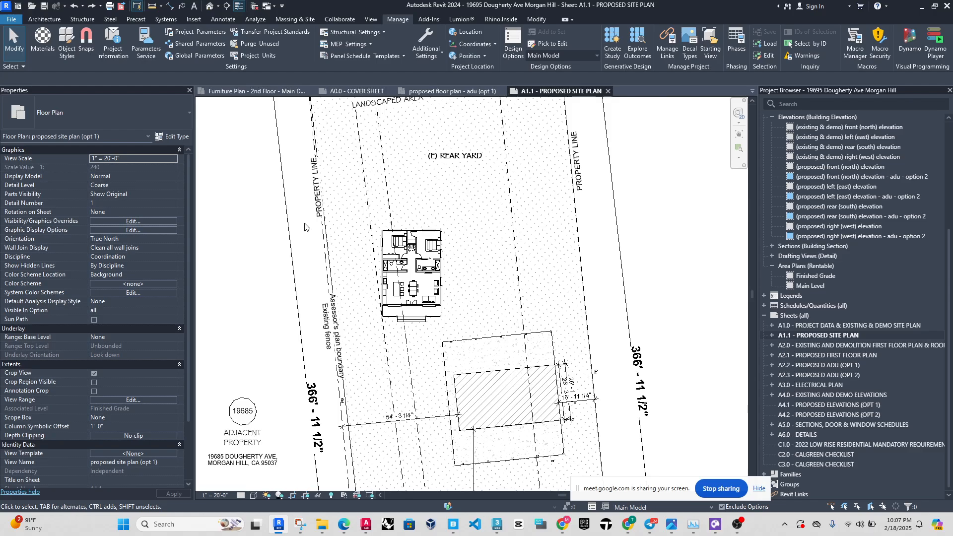
Make Option 1 the active design option and select all elements of the ADU on the site plan.
{"action": "left_click_drag", "start_coordinate": [304, 224], "coordinate": [403, 327]}
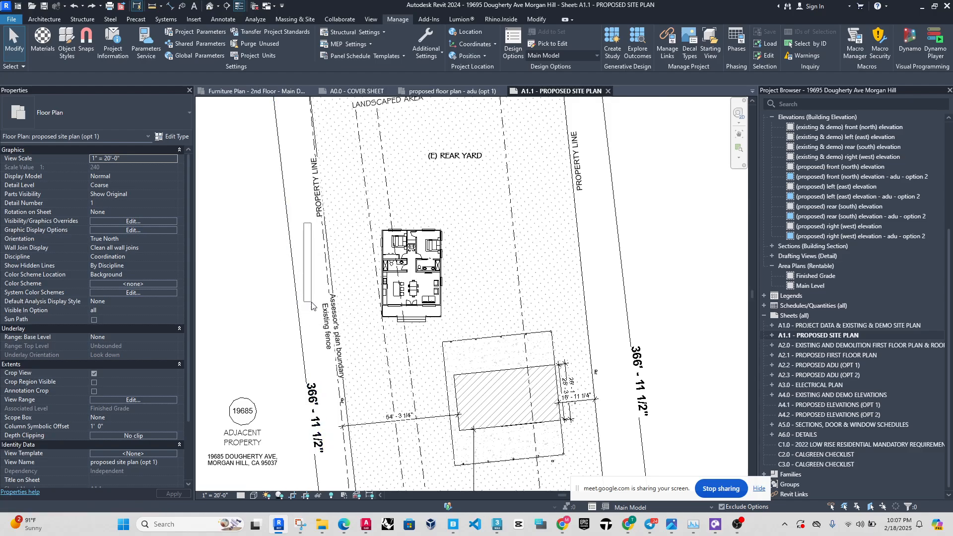
{"action": "left_click", "coordinate": [656, 508]}
{"action": "left_click", "coordinate": [639, 491]}
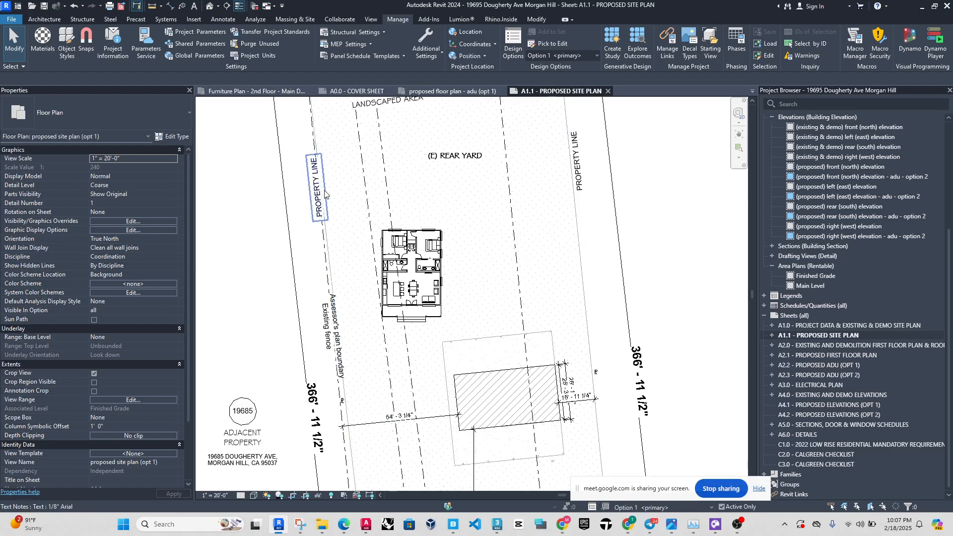
{"action": "scroll", "coordinate": [319, 231], "scroll_direction": "up", "scroll_amount": 1}
{"action": "left_click_drag", "start_coordinate": [301, 201], "coordinate": [499, 350]}
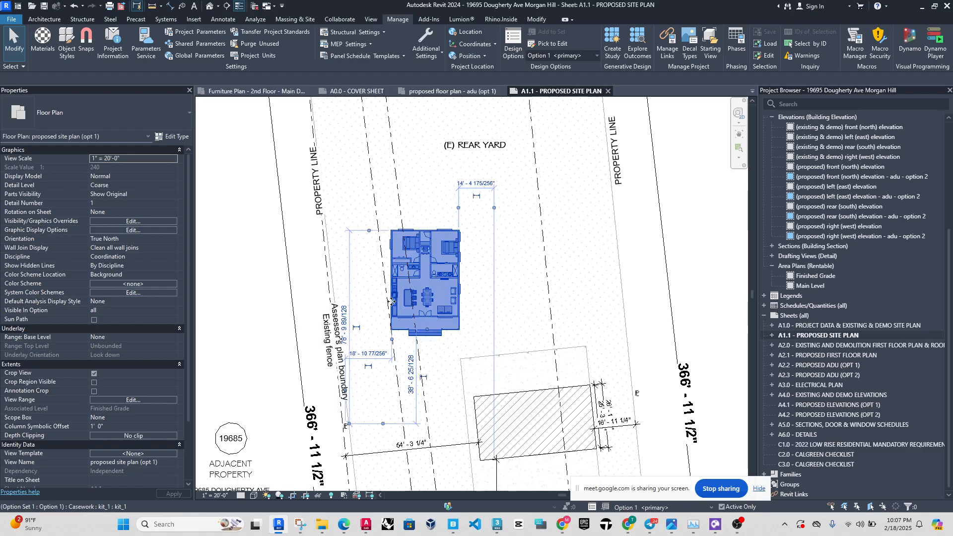
{"action": "scroll", "coordinate": [400, 316], "scroll_direction": "up", "scroll_amount": 3}
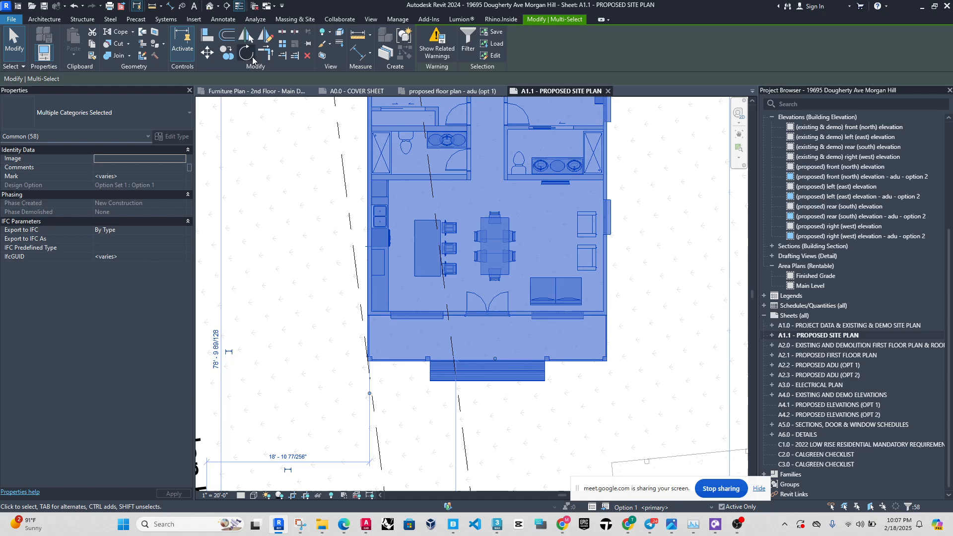
Try to rotate the selected ADU about its lower-left porch corner from the porch's left edge to the angled setback line.
{"action": "key", "text": "r"}
{"action": "key", "text": "o"}
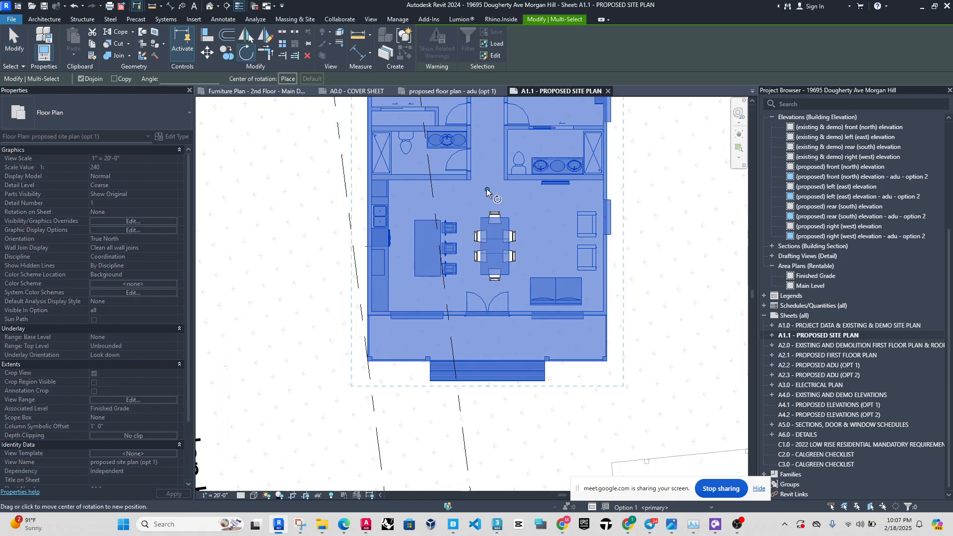
{"action": "left_click", "coordinate": [487, 190]}
{"action": "scroll", "coordinate": [366, 358], "scroll_direction": "up", "scroll_amount": 3}
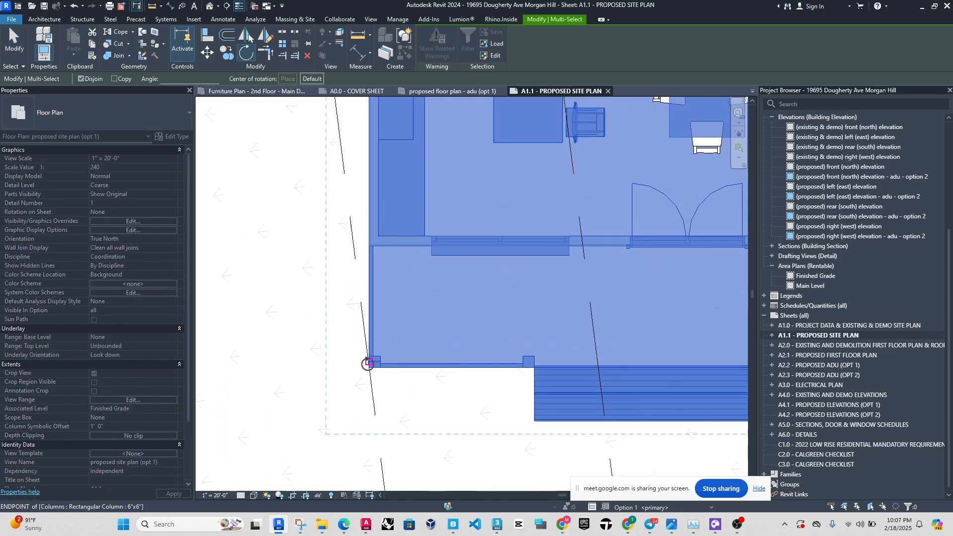
{"action": "scroll", "coordinate": [367, 364], "scroll_direction": "up", "scroll_amount": 3}
{"action": "left_click", "coordinate": [372, 375]}
{"action": "left_click", "coordinate": [372, 214]}
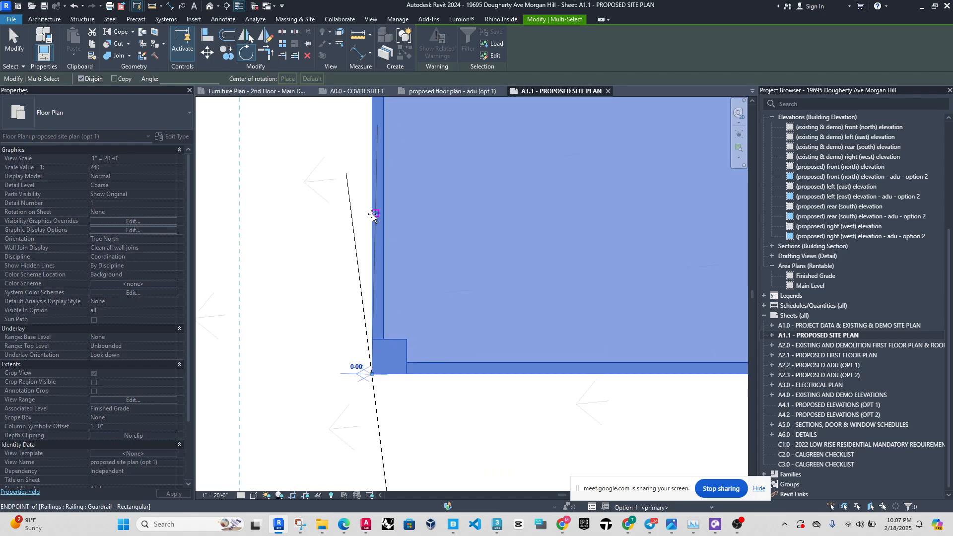
{"action": "left_click", "coordinate": [355, 240]}
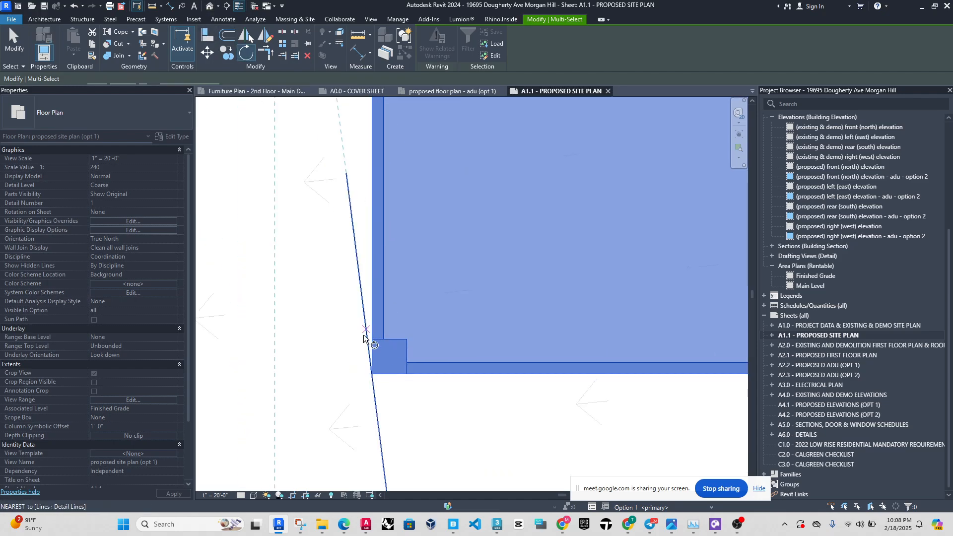
{"action": "scroll", "coordinate": [379, 390], "scroll_direction": "down", "scroll_amount": 5}
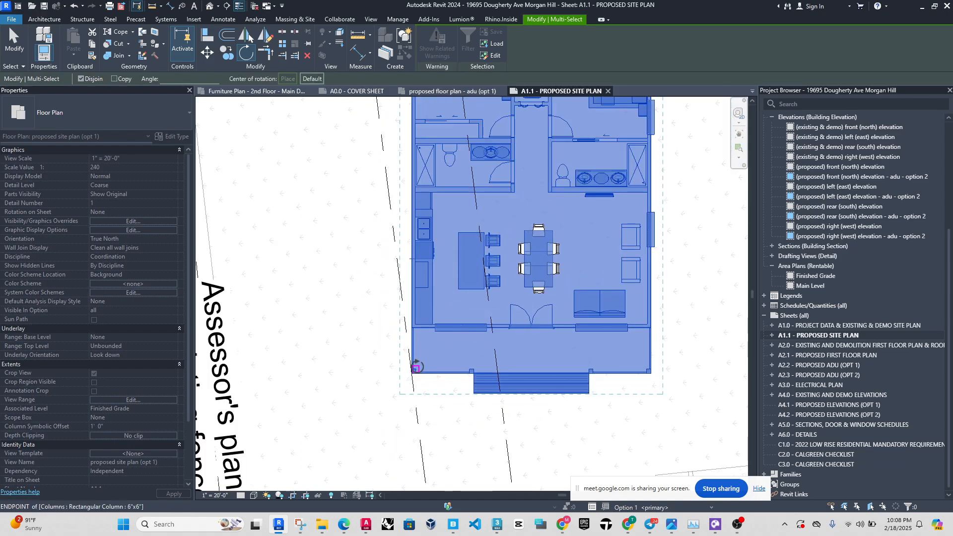
Rotate the ADU about its lower-left porch corner from the left edge to the angled setback line, accepting the element deletion and dismissing the overlap warning.
{"action": "scroll", "coordinate": [405, 378], "scroll_direction": "up", "scroll_amount": 4}
{"action": "scroll", "coordinate": [404, 380], "scroll_direction": "up", "scroll_amount": 1}
{"action": "left_click", "coordinate": [407, 391]}
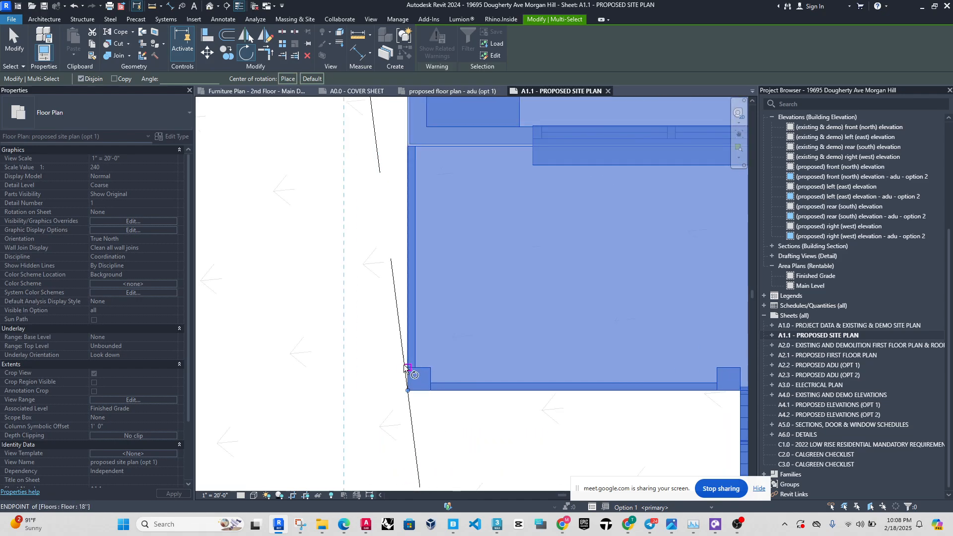
{"action": "left_click", "coordinate": [406, 280]}
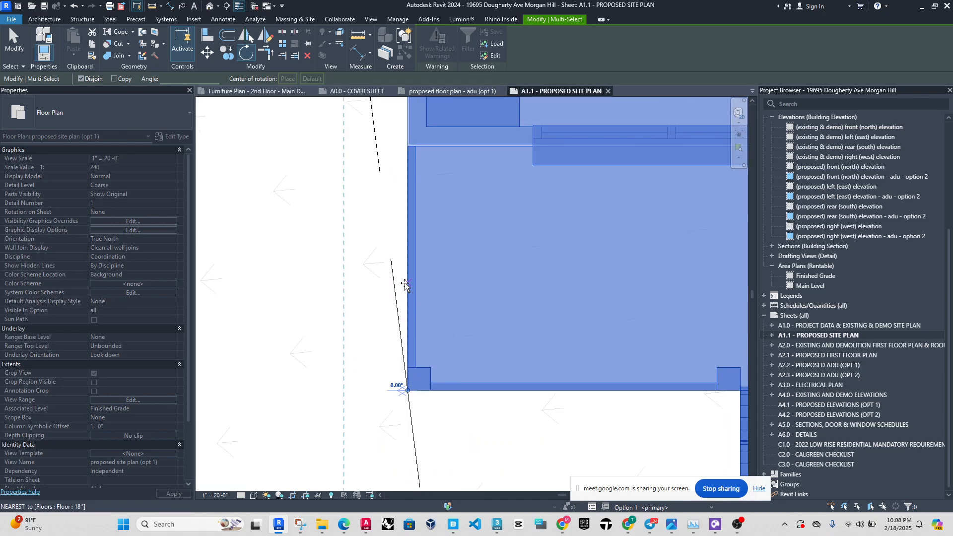
{"action": "left_click", "coordinate": [374, 318]}
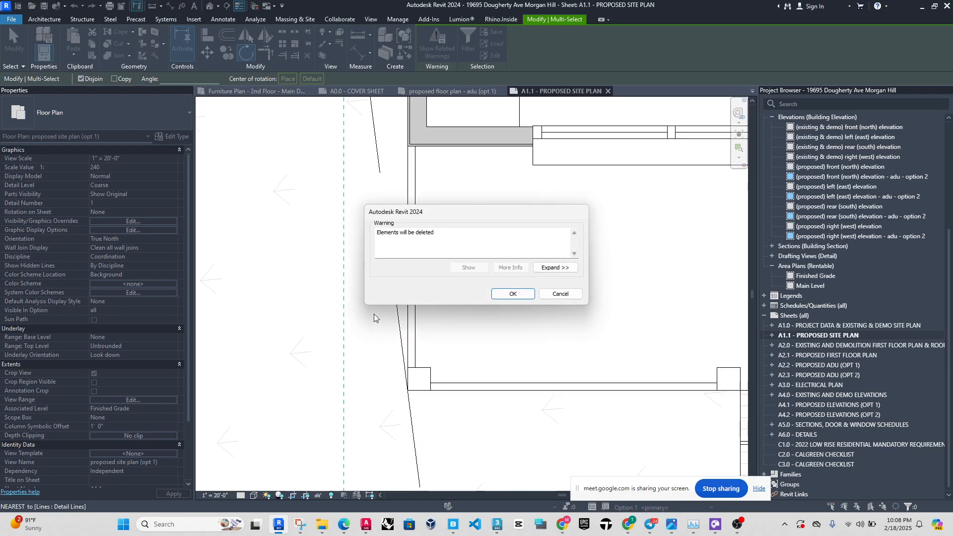
{"action": "left_click", "coordinate": [513, 293]}
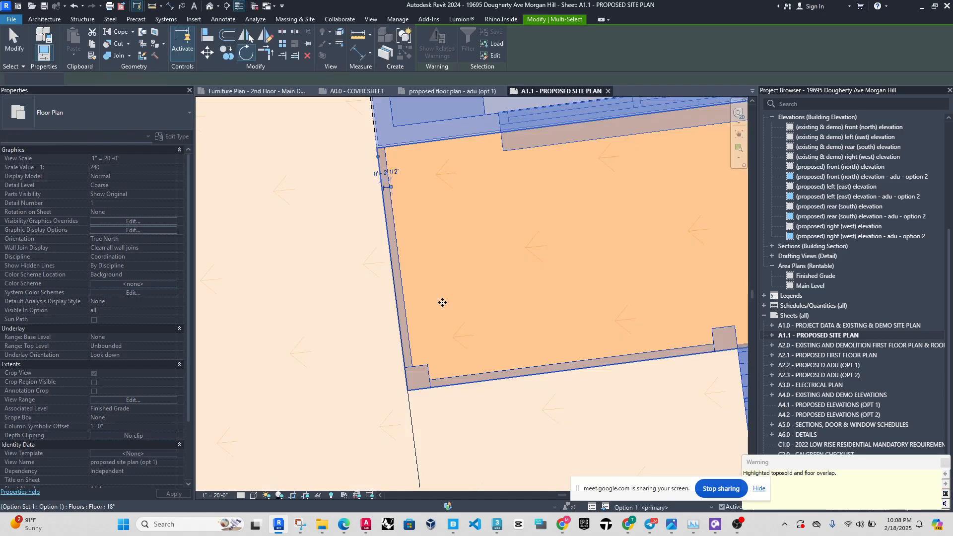
{"action": "scroll", "coordinate": [422, 296], "scroll_direction": "down", "scroll_amount": 6}
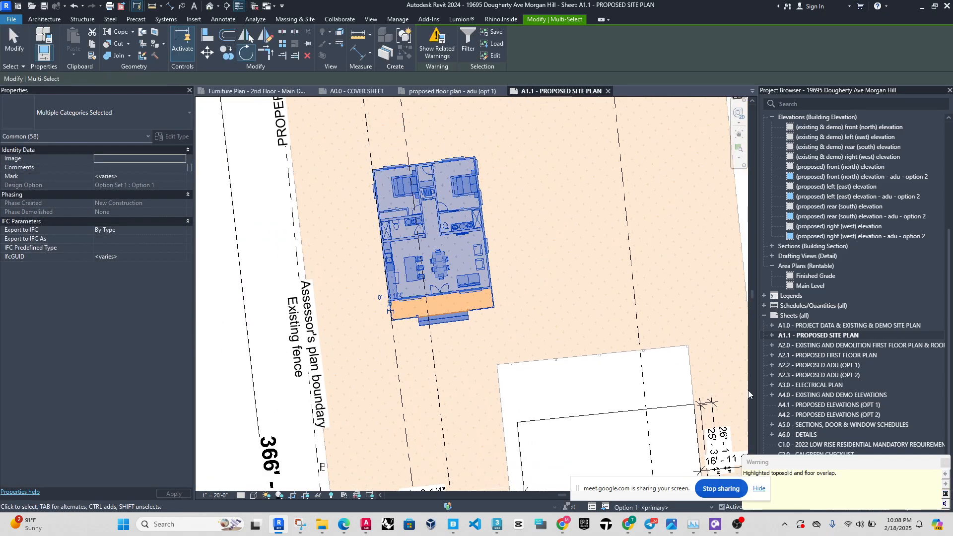
{"action": "left_click", "coordinate": [944, 462]}
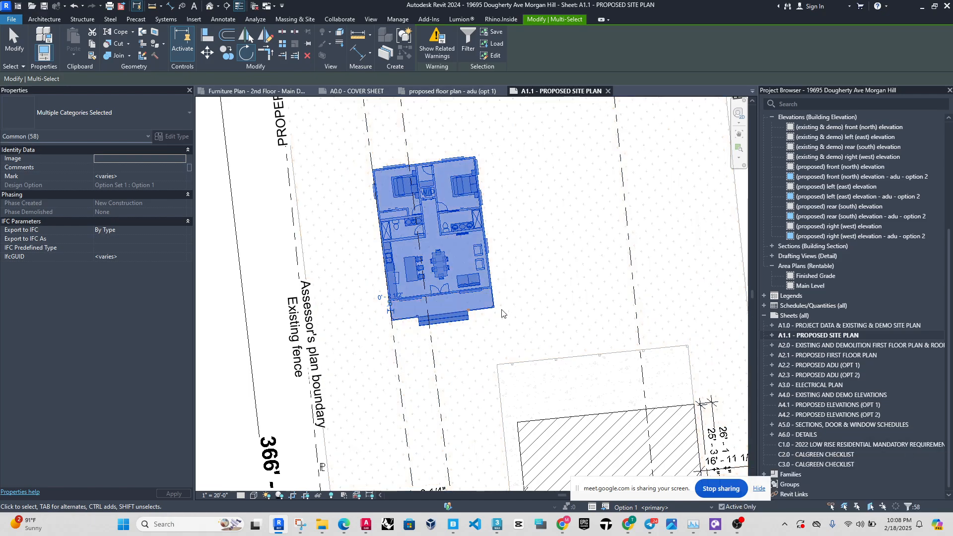
Examine the rotated ADU's alignment with the property lines, the addition's filled region near the main dwelling, and the ADU's interior layout.
{"action": "scroll", "coordinate": [432, 226], "scroll_direction": "down", "scroll_amount": 3}
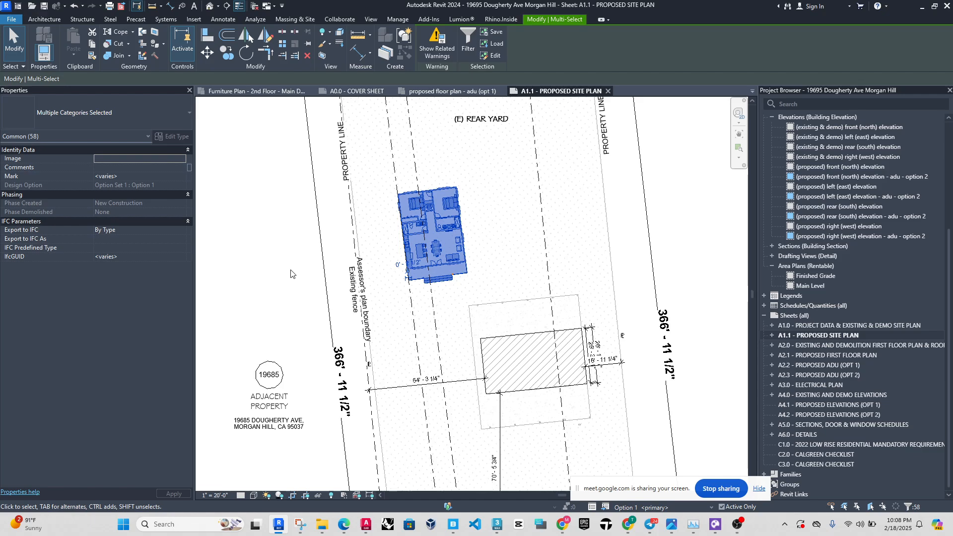
{"action": "scroll", "coordinate": [321, 188], "scroll_direction": "down", "scroll_amount": 6}
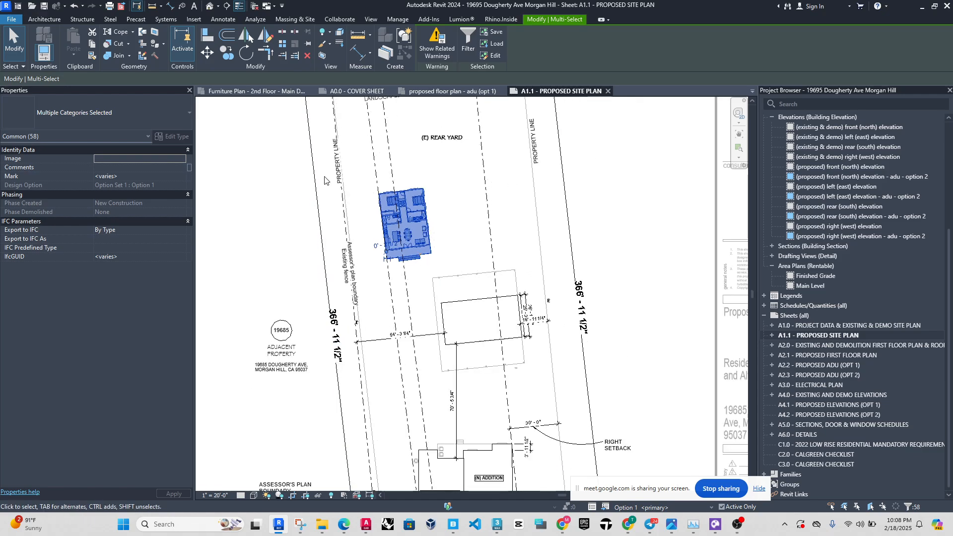
{"action": "scroll", "coordinate": [343, 282], "scroll_direction": "up", "scroll_amount": 3}
{"action": "scroll", "coordinate": [397, 348], "scroll_direction": "up", "scroll_amount": 2}
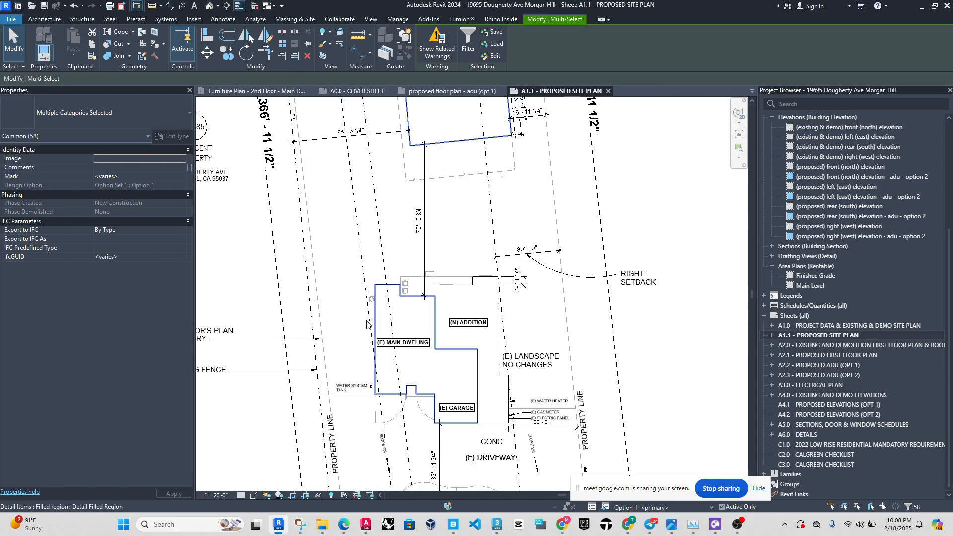
{"action": "scroll", "coordinate": [489, 397], "scroll_direction": "up", "scroll_amount": 2}
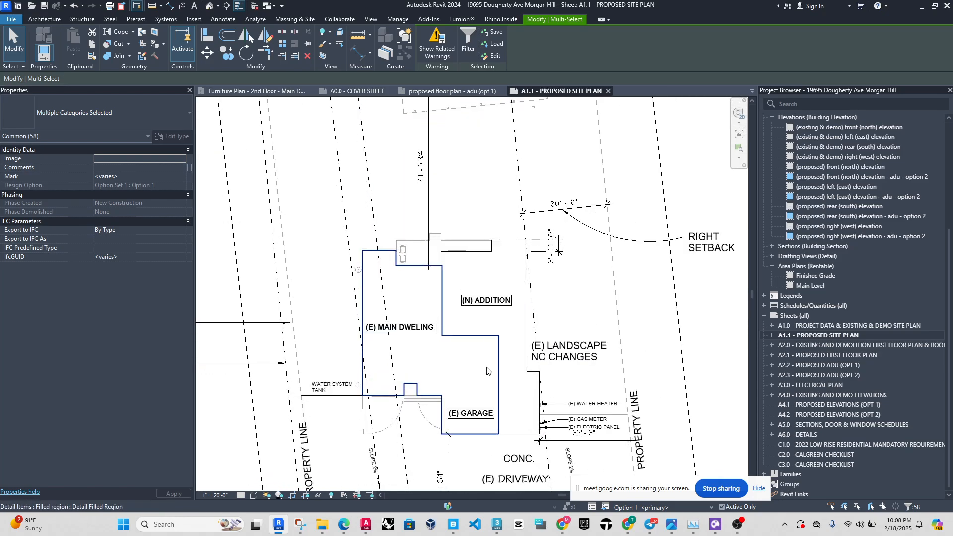
{"action": "left_click", "coordinate": [520, 331]}
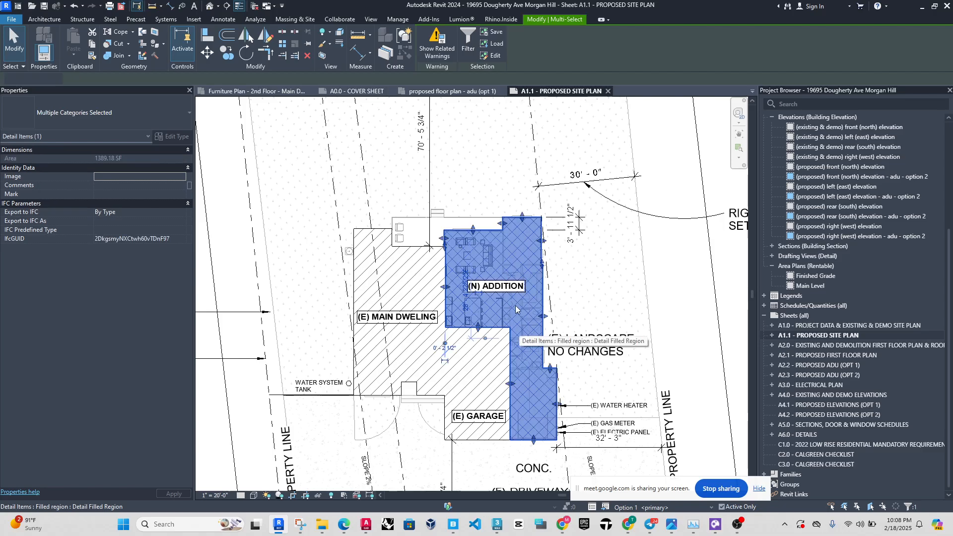
{"action": "scroll", "coordinate": [519, 331], "scroll_direction": "up", "scroll_amount": 5}
{"action": "scroll", "coordinate": [560, 359], "scroll_direction": "down", "scroll_amount": 9}
{"action": "scroll", "coordinate": [489, 349], "scroll_direction": "down", "scroll_amount": 4}
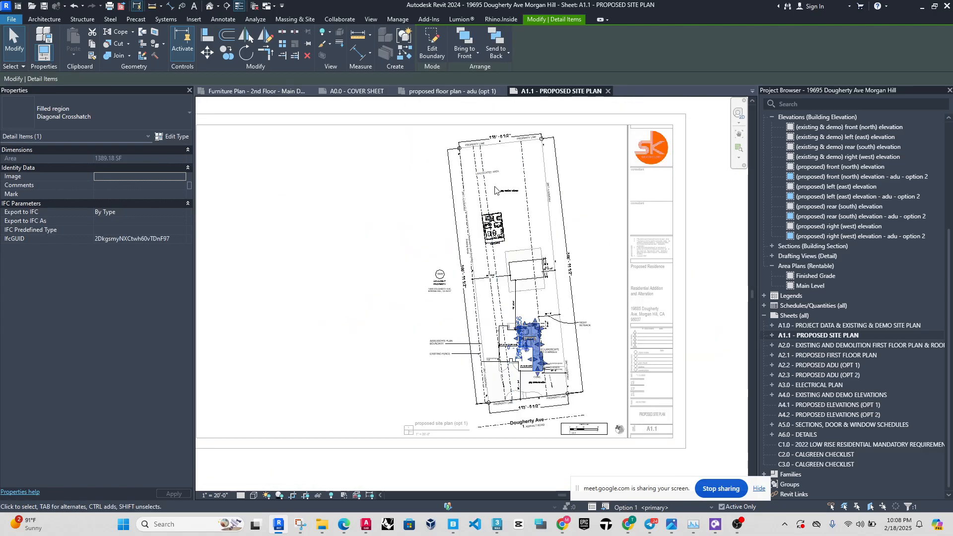
{"action": "scroll", "coordinate": [496, 211], "scroll_direction": "up", "scroll_amount": 6}
{"action": "key", "text": "Escape"}
{"action": "scroll", "coordinate": [510, 248], "scroll_direction": "up", "scroll_amount": 6}
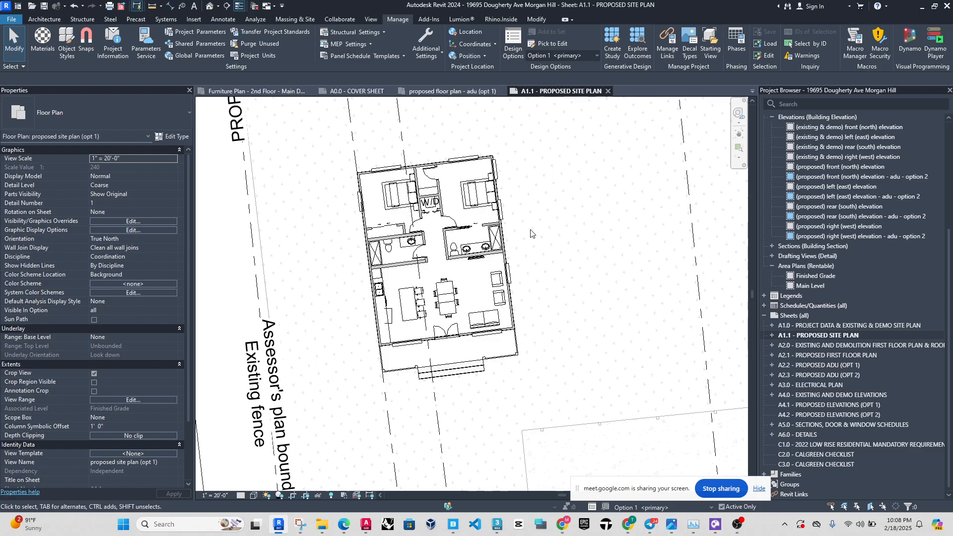
{"action": "scroll", "coordinate": [389, 263], "scroll_direction": "up", "scroll_amount": 4}
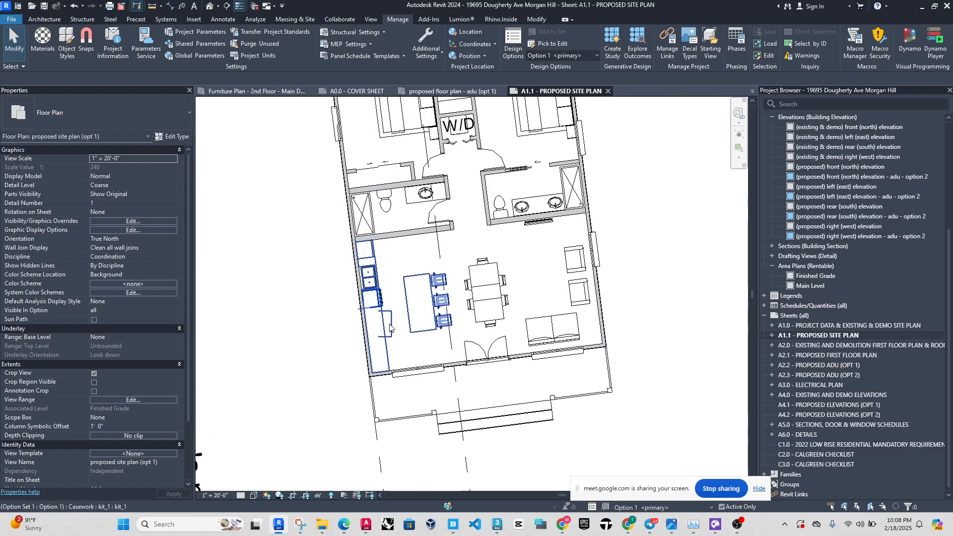
Open the proposed ADU floor plan for option 1.
{"action": "scroll", "coordinate": [382, 323], "scroll_direction": "down", "scroll_amount": 2}
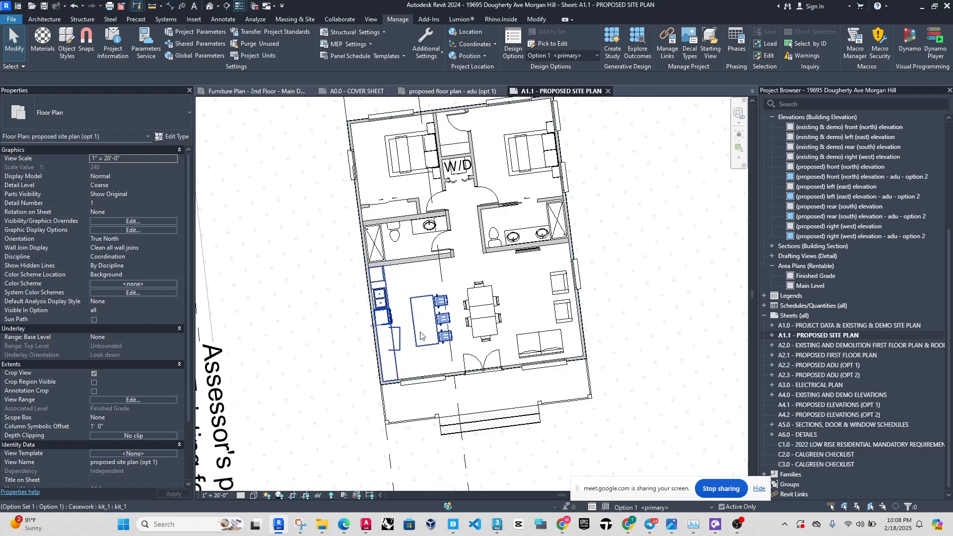
{"action": "scroll", "coordinate": [420, 336], "scroll_direction": "down", "scroll_amount": 3}
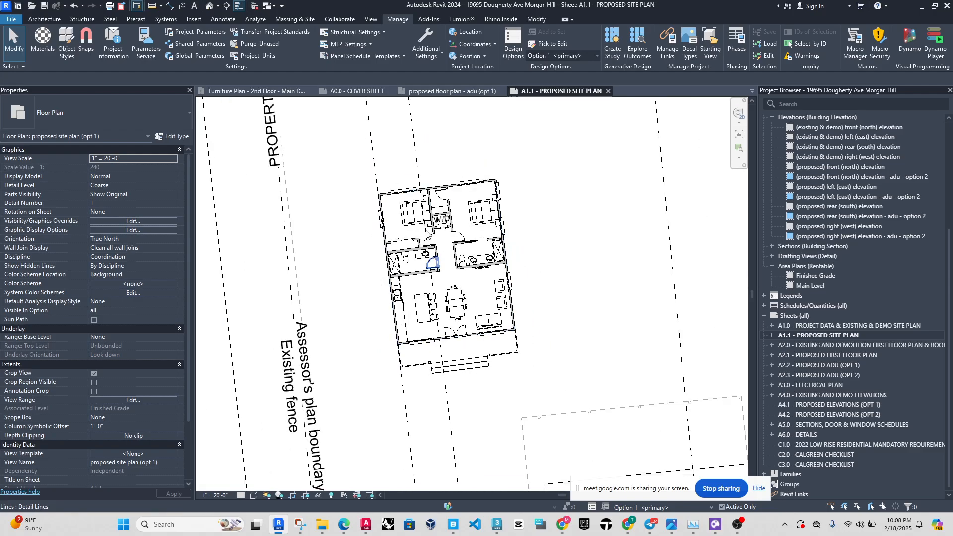
{"action": "left_click", "coordinate": [464, 91]}
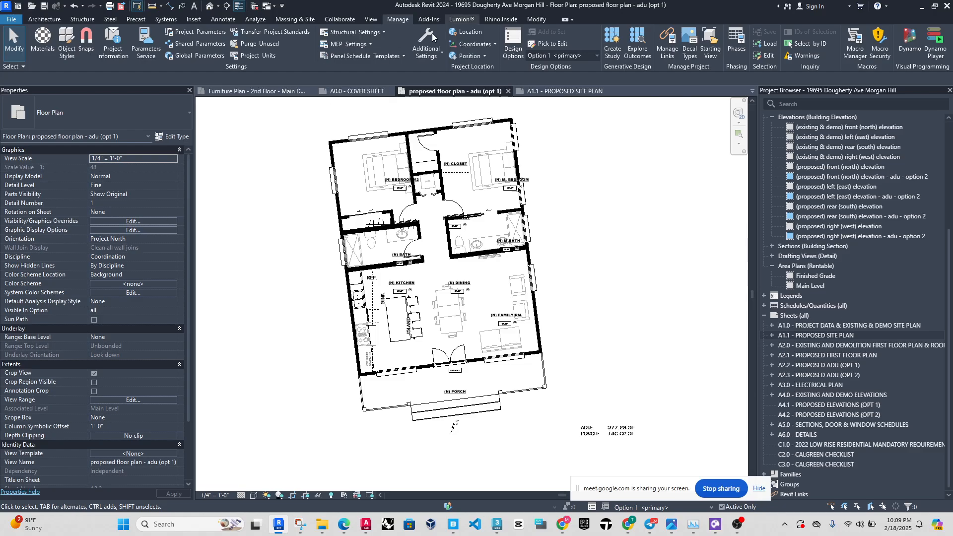
{"action": "left_click", "coordinate": [439, 57]}
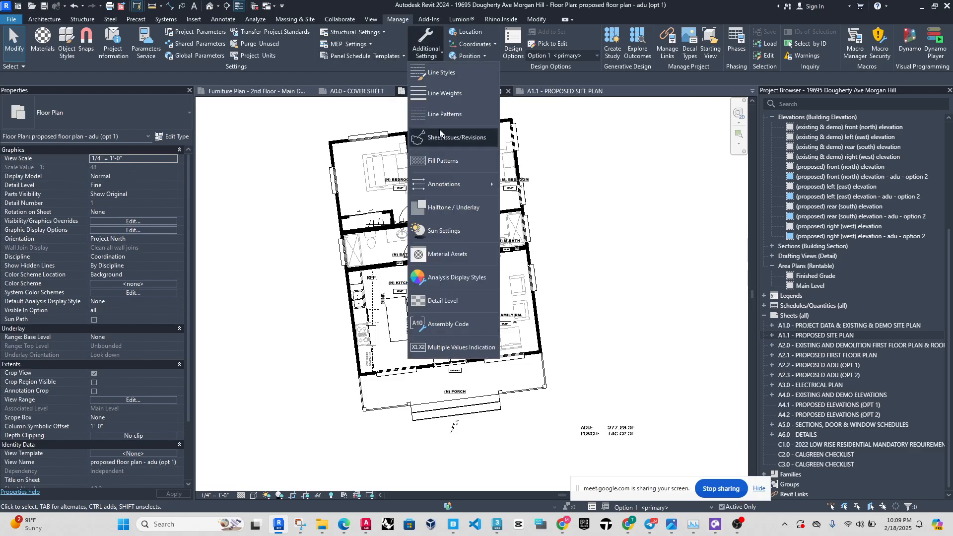
{"action": "left_click", "coordinate": [385, 73]}
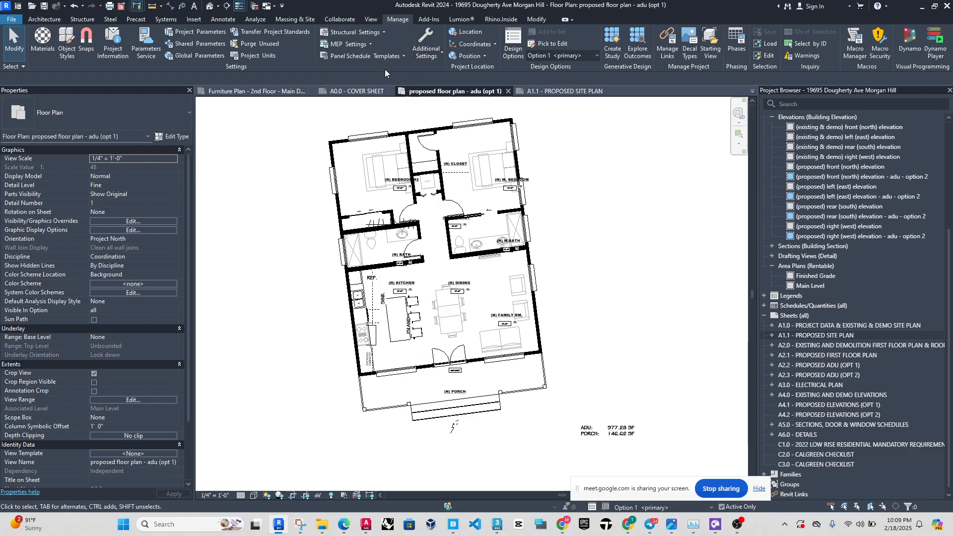
Rotate Project North by aligning a selected line of the tilted ADU plan, accepting the off-axis sketch warnings.
{"action": "left_click", "coordinate": [485, 56]}
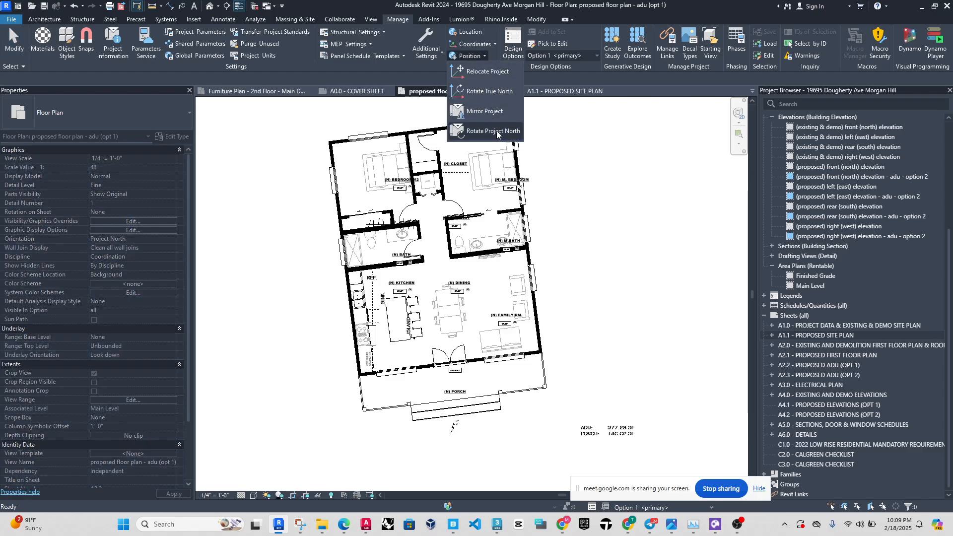
{"action": "left_click", "coordinate": [497, 133]}
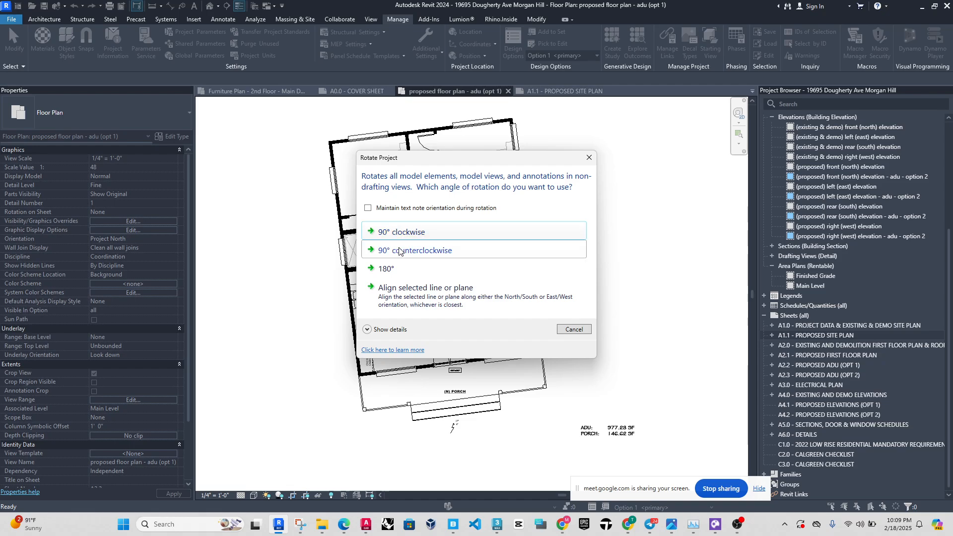
{"action": "left_click", "coordinate": [421, 291]}
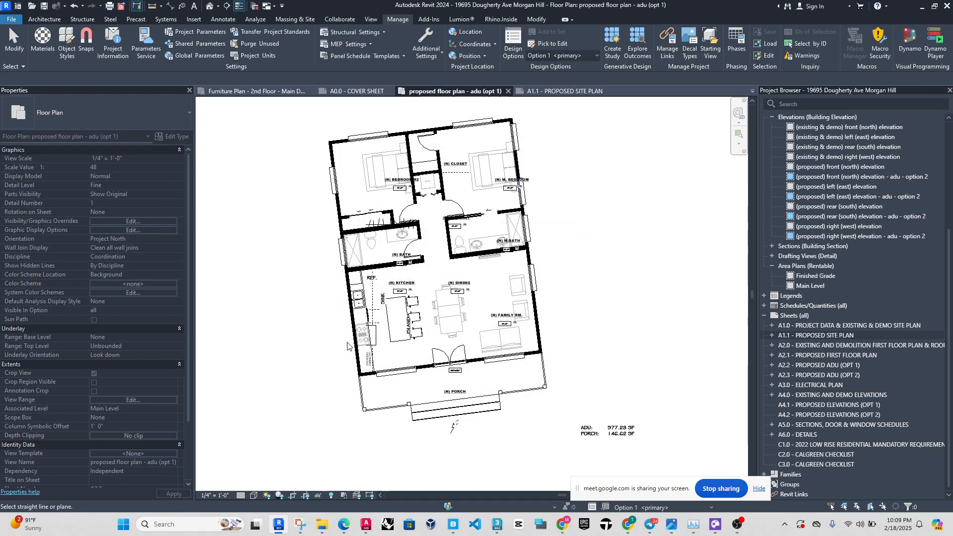
{"action": "scroll", "coordinate": [350, 344], "scroll_direction": "up", "scroll_amount": 5}
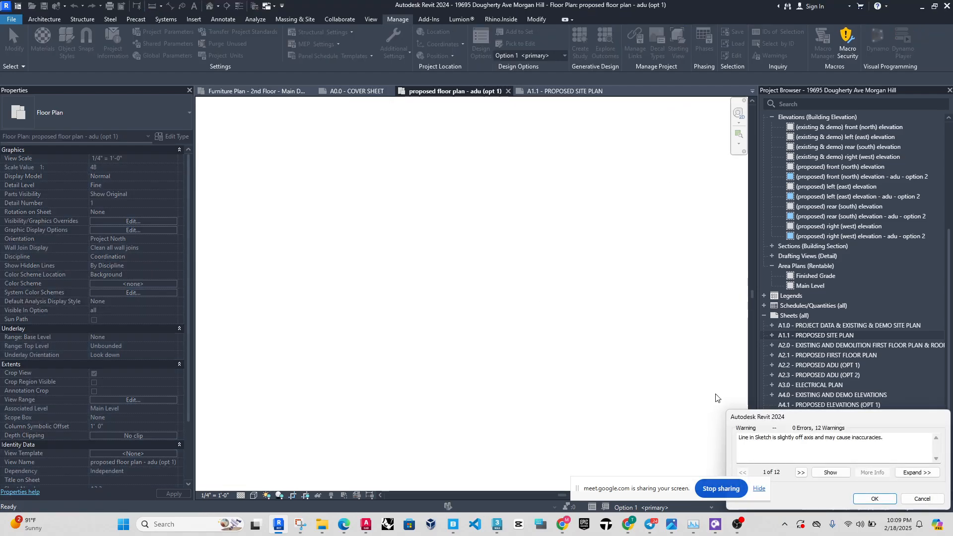
{"action": "left_click", "coordinate": [874, 499]}
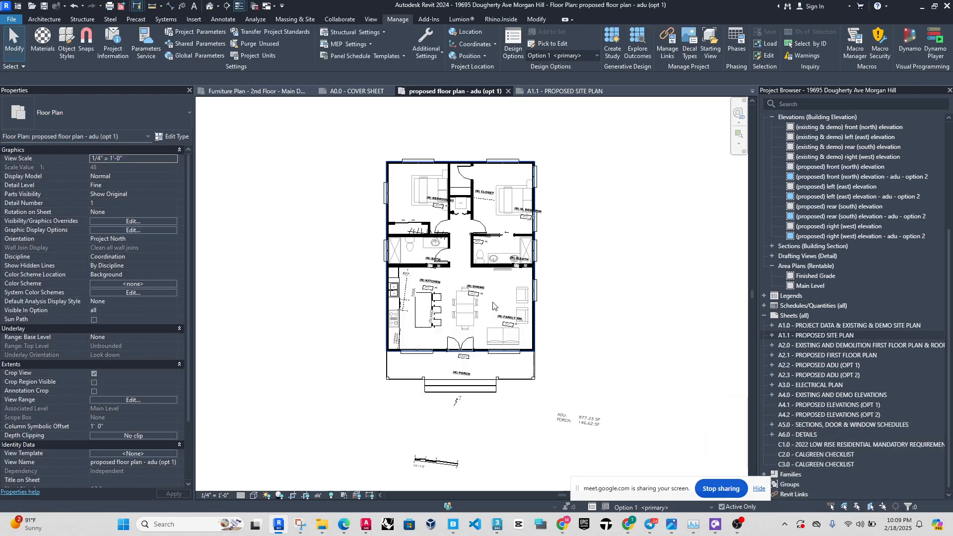
Examine the ADU plan's rotated annotations, and switch the view's orientation to True North and back to Project North.
{"action": "scroll", "coordinate": [428, 317], "scroll_direction": "up", "scroll_amount": 3}
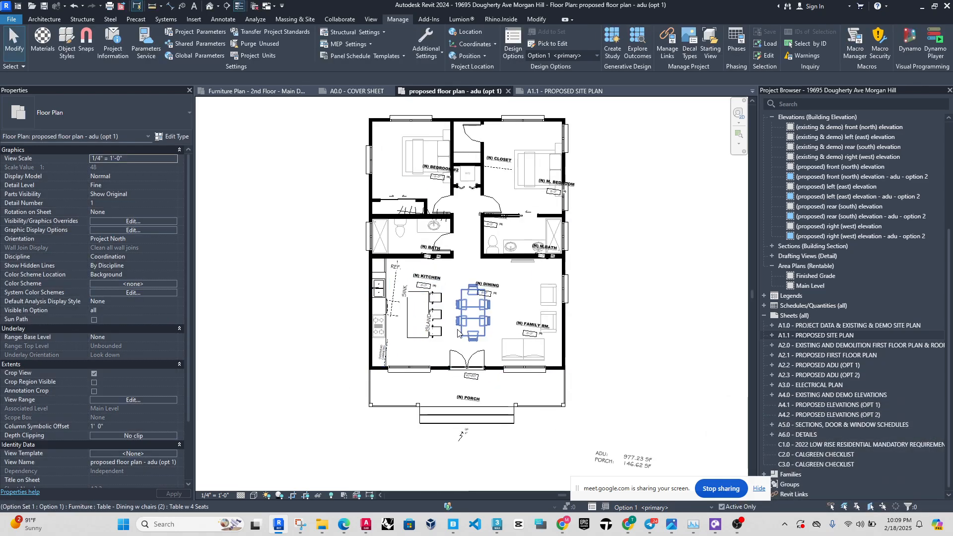
{"action": "scroll", "coordinate": [417, 333], "scroll_direction": "up", "scroll_amount": 1}
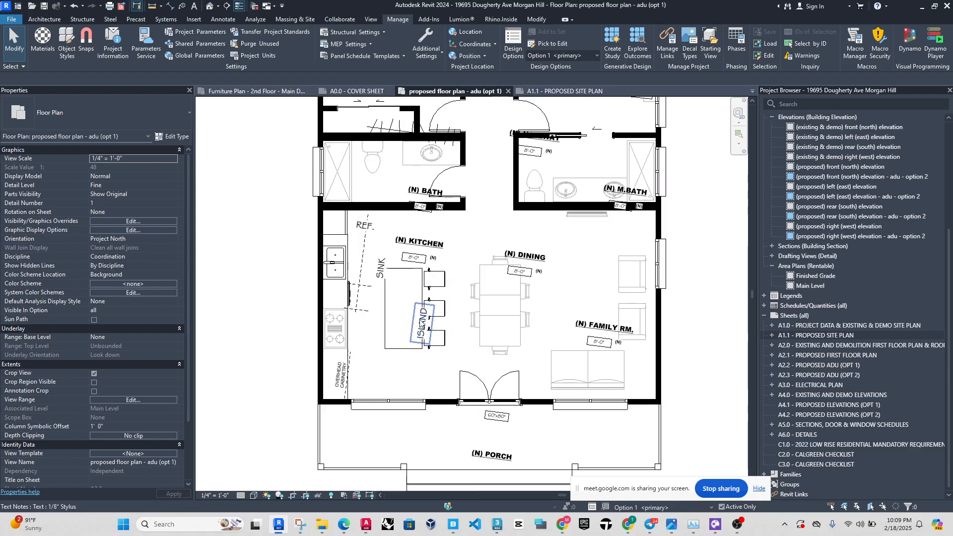
{"action": "scroll", "coordinate": [458, 300], "scroll_direction": "down", "scroll_amount": 2}
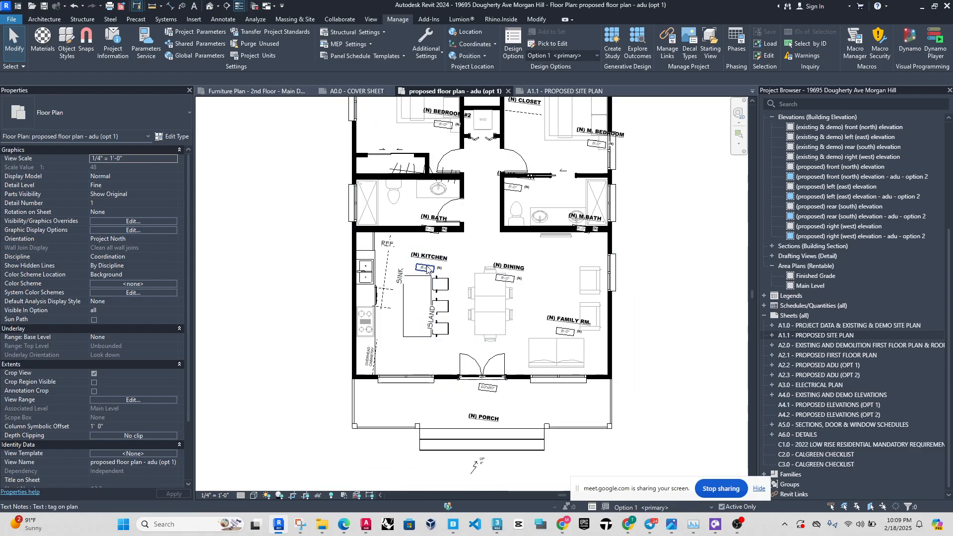
{"action": "scroll", "coordinate": [384, 312], "scroll_direction": "down", "scroll_amount": 3}
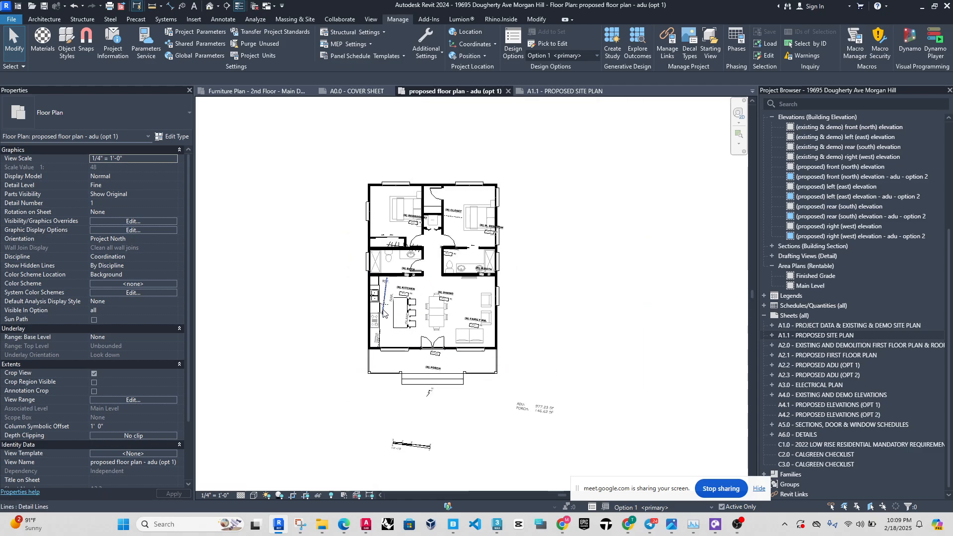
{"action": "scroll", "coordinate": [383, 312], "scroll_direction": "down", "scroll_amount": 1}
{"action": "left_click", "coordinate": [171, 236]}
{"action": "left_click", "coordinate": [173, 239]}
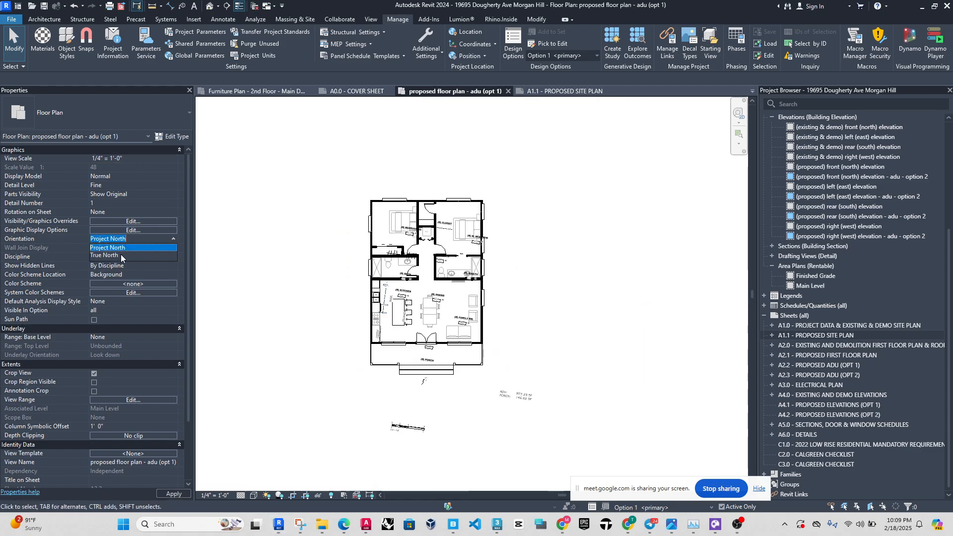
{"action": "left_click", "coordinate": [129, 257]}
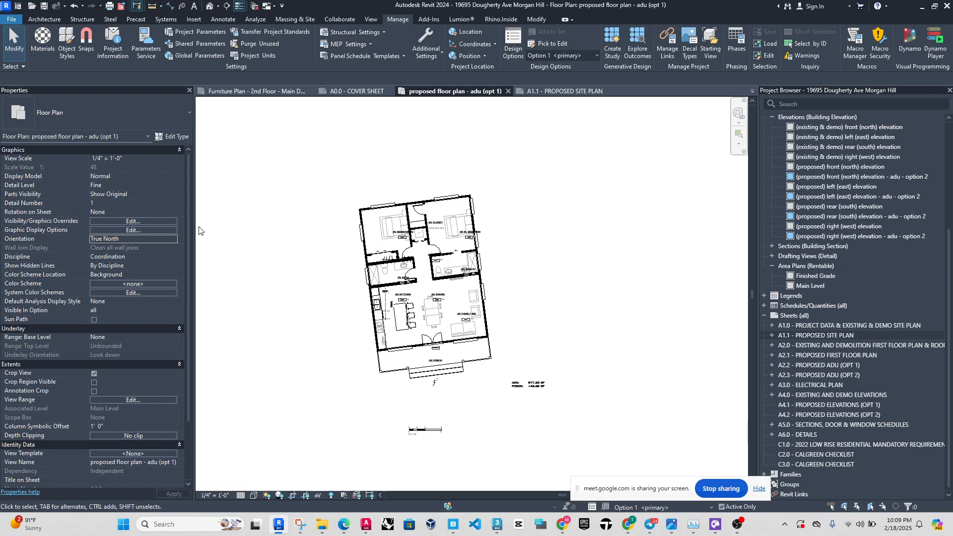
{"action": "left_click", "coordinate": [175, 239]}
{"action": "left_click", "coordinate": [174, 239]}
{"action": "left_click", "coordinate": [135, 248]}
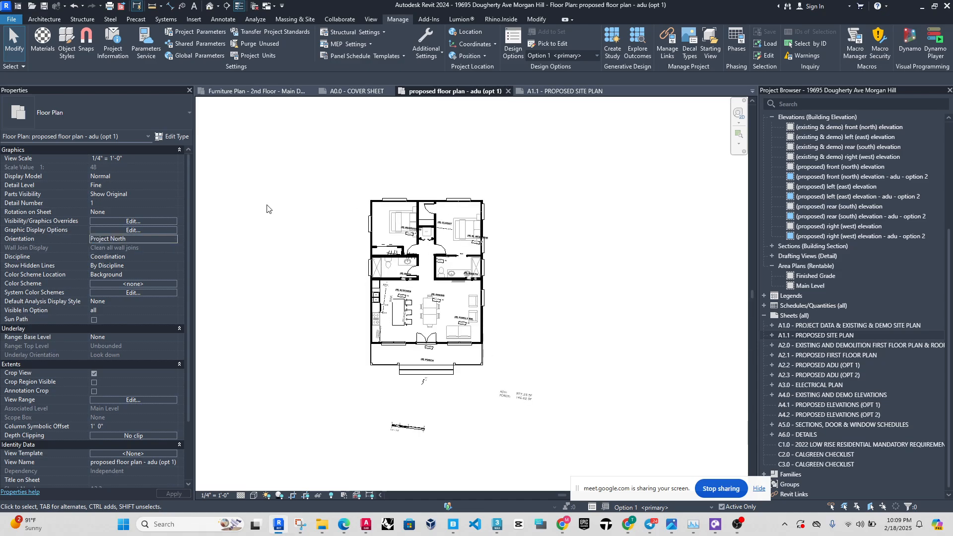
Toggle the ADU plan's orientation between True North and Project North again for comparison, ending on Project North.
{"action": "left_click", "coordinate": [173, 239]}
{"action": "left_click", "coordinate": [142, 254]}
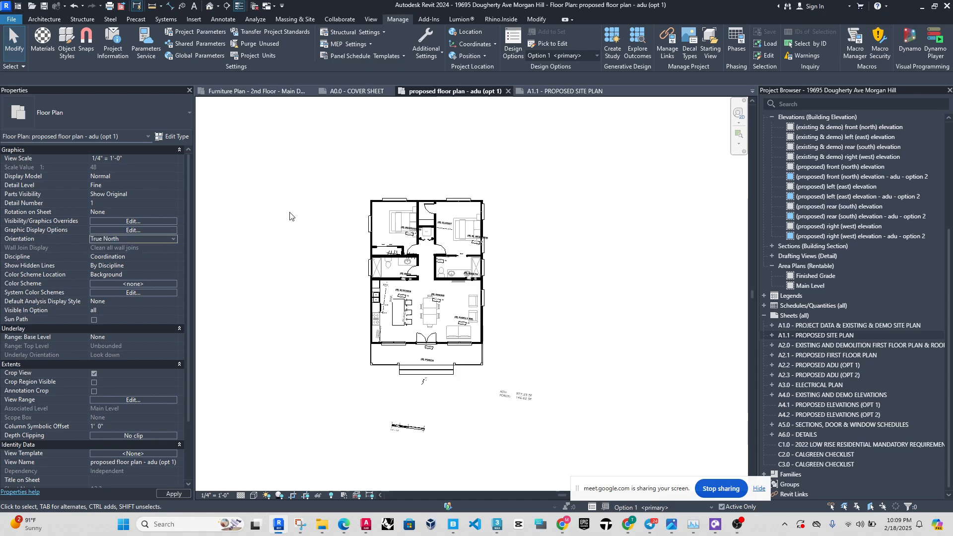
{"action": "left_click", "coordinate": [171, 238]}
{"action": "left_click", "coordinate": [140, 249]}
{"action": "left_click", "coordinate": [174, 237]}
{"action": "left_click", "coordinate": [130, 252]}
{"action": "left_click", "coordinate": [171, 238]}
{"action": "left_click", "coordinate": [159, 252]}
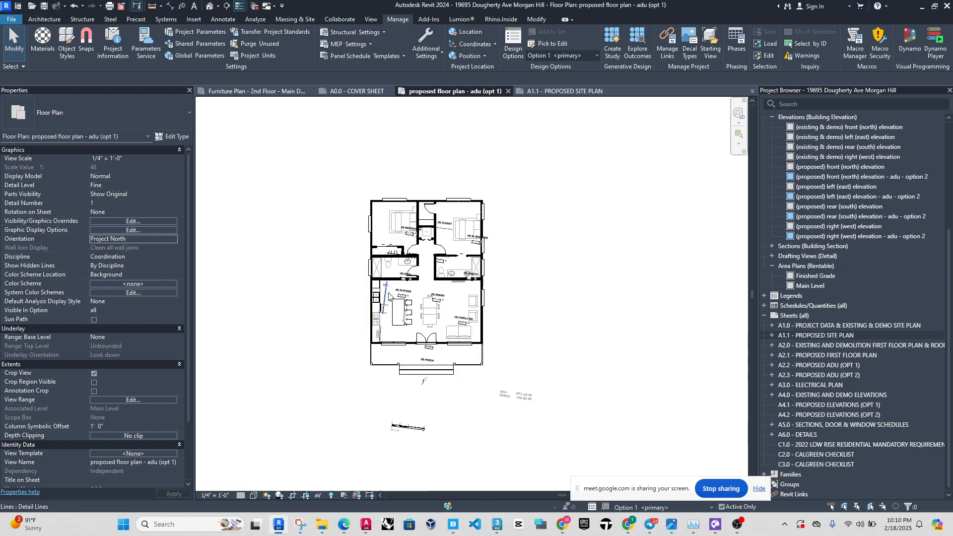
Examine how the room names, text notes and kitchen detail lines are angled relative to the ADU walls.
{"action": "scroll", "coordinate": [387, 319], "scroll_direction": "up", "scroll_amount": 4}
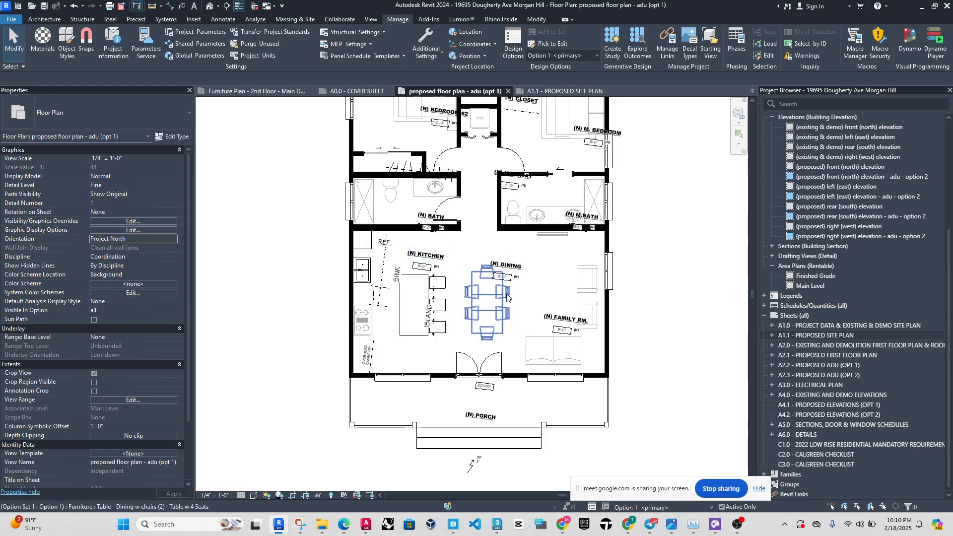
{"action": "scroll", "coordinate": [419, 307], "scroll_direction": "down", "scroll_amount": 2}
{"action": "scroll", "coordinate": [395, 206], "scroll_direction": "down", "scroll_amount": 2}
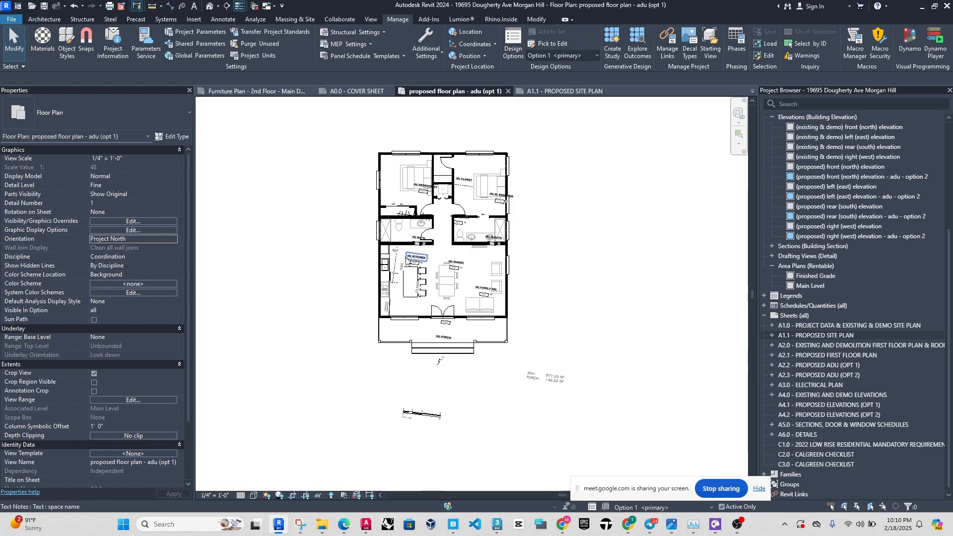
{"action": "scroll", "coordinate": [424, 255], "scroll_direction": "up", "scroll_amount": 3}
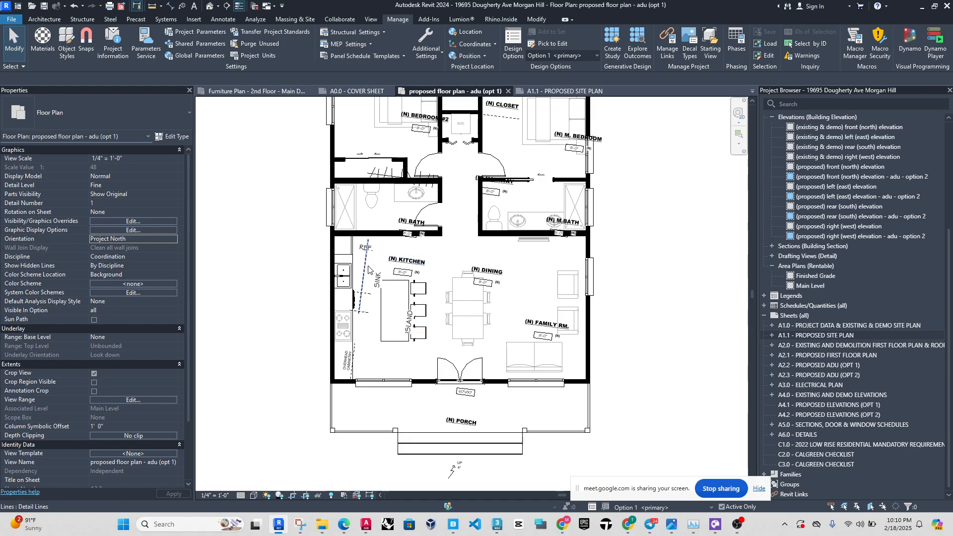
{"action": "scroll", "coordinate": [437, 266], "scroll_direction": "down", "scroll_amount": 1}
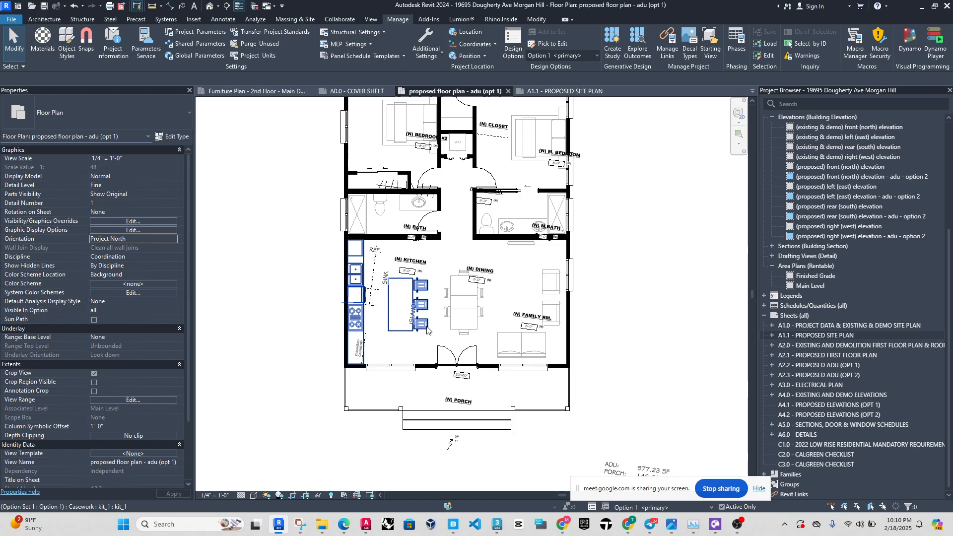
{"action": "scroll", "coordinate": [432, 326], "scroll_direction": "down", "scroll_amount": 1}
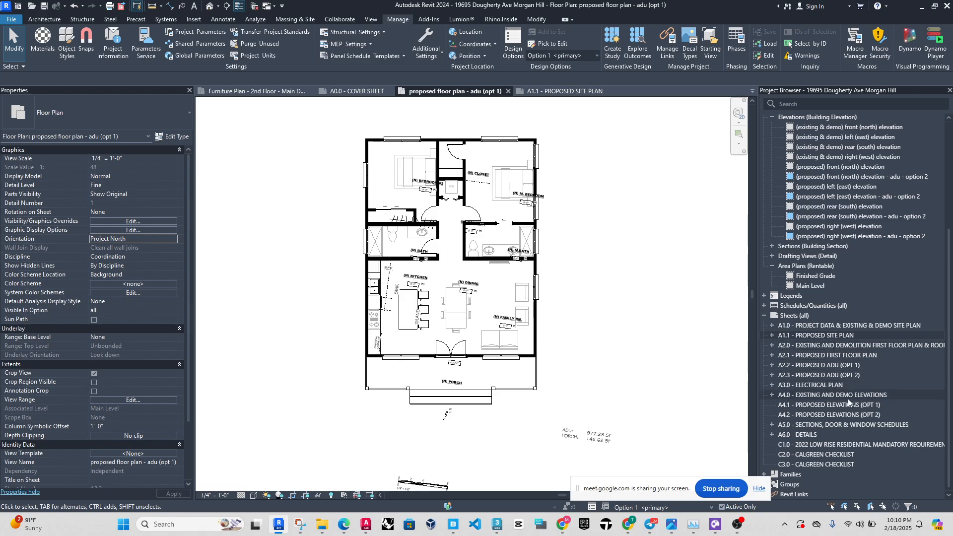
Open sheet A2.1, activate its main dwelling floor plan viewport, and make Main Model the active design option.
{"action": "left_click", "coordinate": [831, 356]}
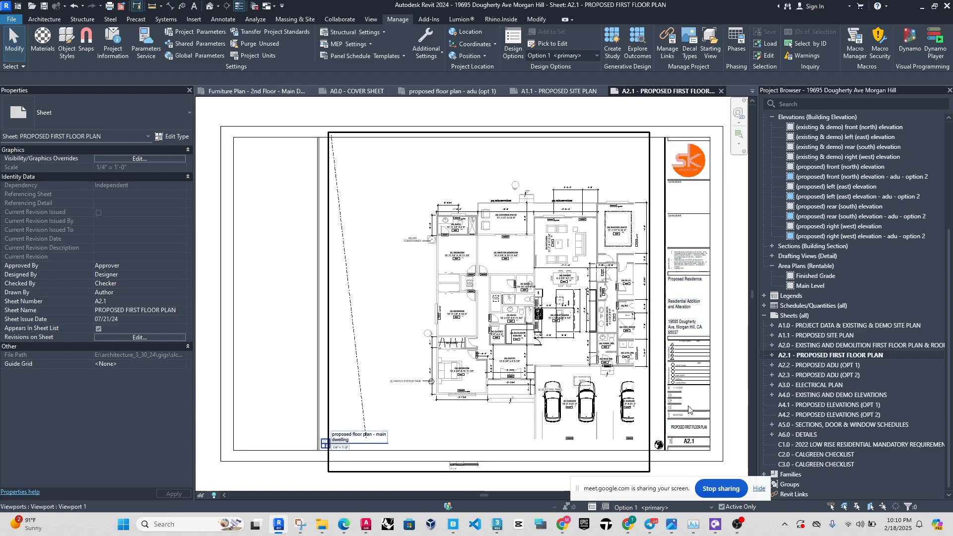
{"action": "scroll", "coordinate": [674, 424], "scroll_direction": "up", "scroll_amount": 2}
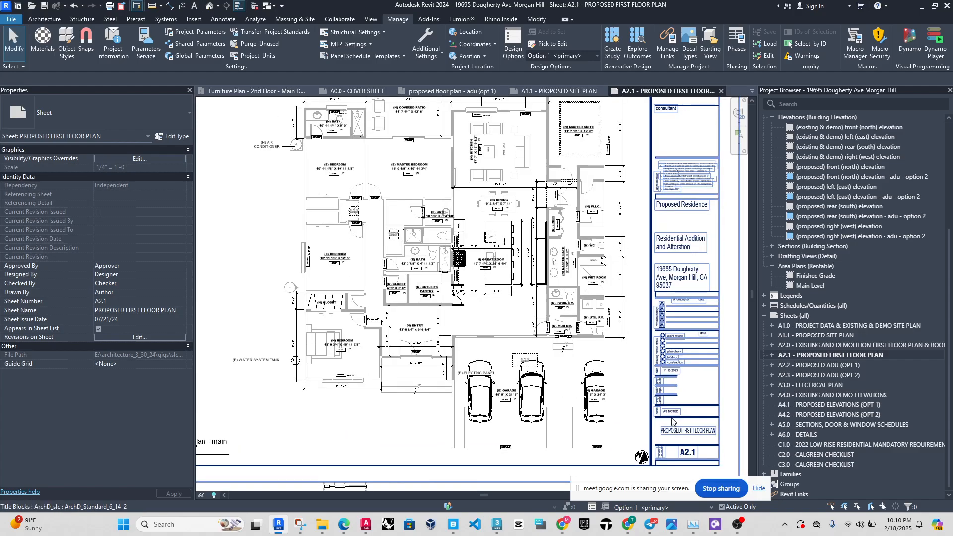
{"action": "double_click", "coordinate": [475, 296]}
{"action": "left_click", "coordinate": [687, 507]}
{"action": "left_click", "coordinate": [651, 467]}
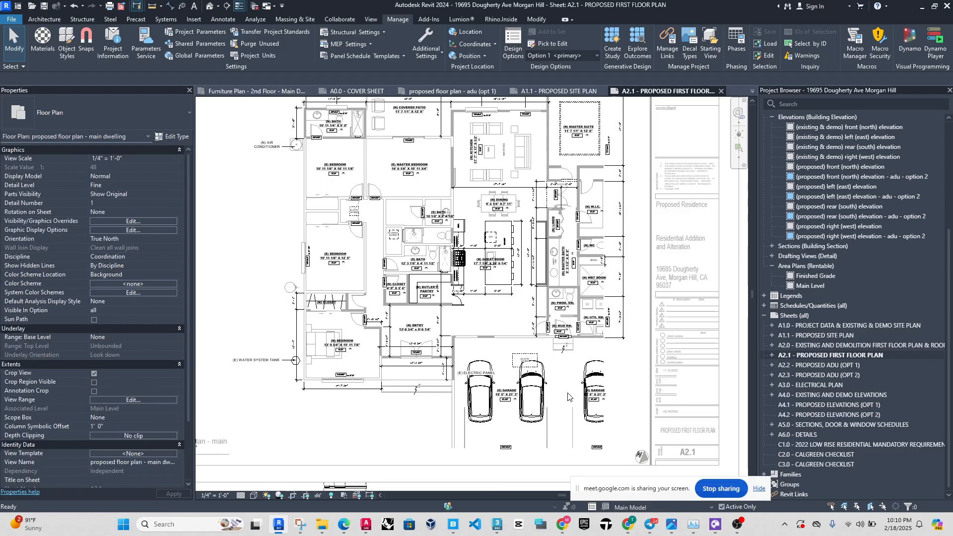
{"action": "scroll", "coordinate": [513, 319], "scroll_direction": "down", "scroll_amount": 3}
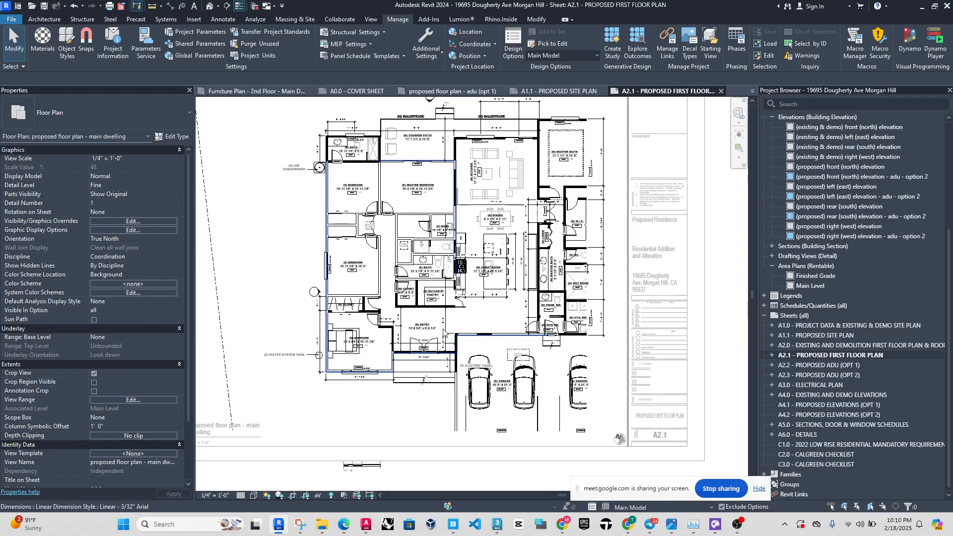
Set the main dwelling plan's orientation to Project North, examine its entry area, and restore True North.
{"action": "left_click", "coordinate": [169, 241]}
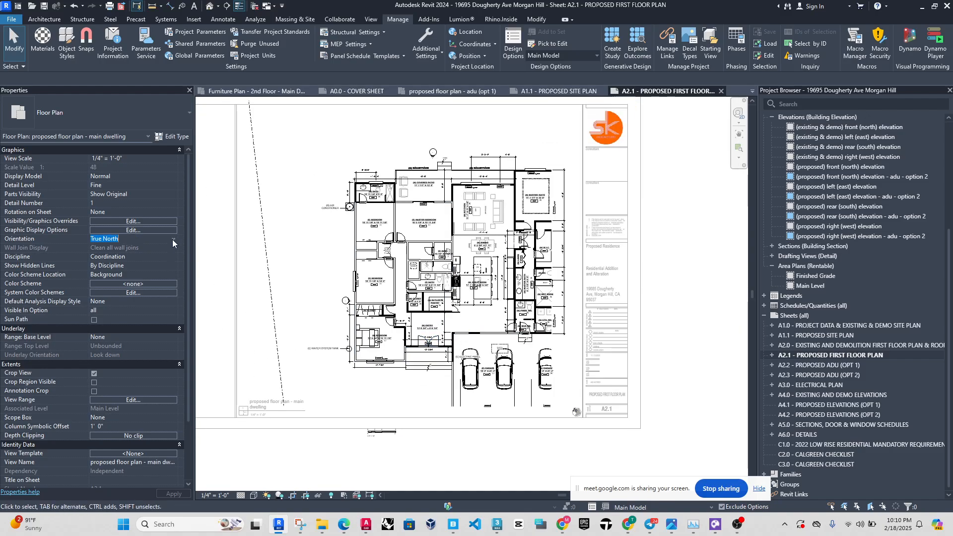
{"action": "left_click", "coordinate": [172, 239]}
{"action": "left_click", "coordinate": [108, 248]}
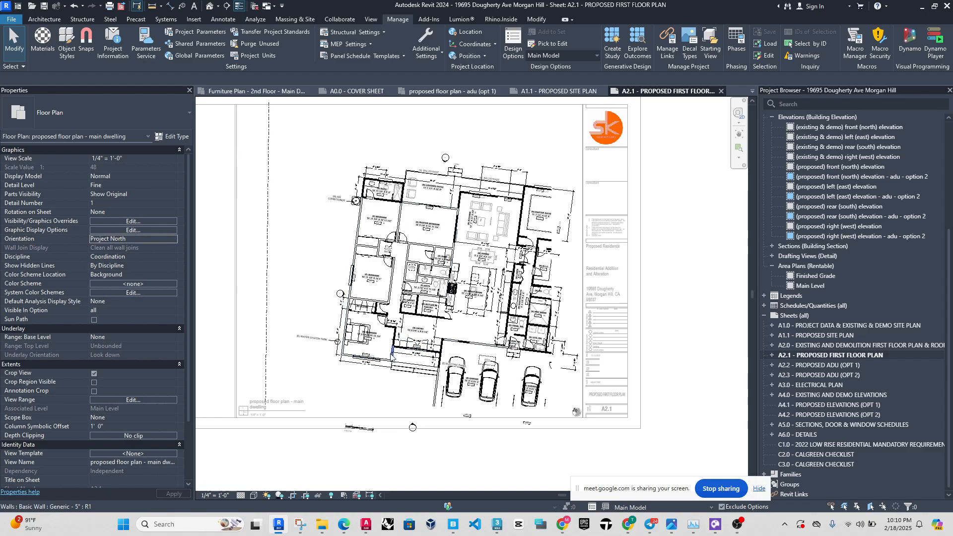
{"action": "scroll", "coordinate": [412, 353], "scroll_direction": "up", "scroll_amount": 3}
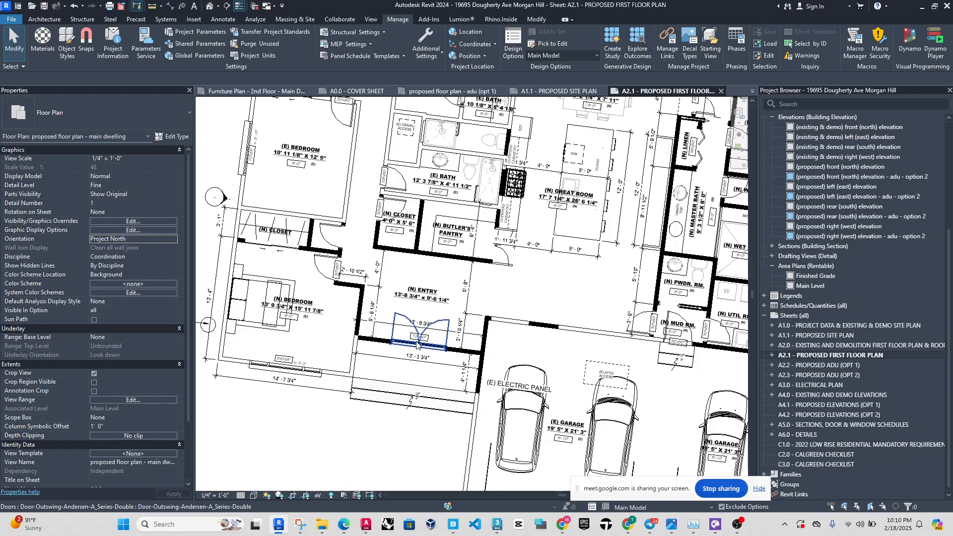
{"action": "scroll", "coordinate": [390, 311], "scroll_direction": "down", "scroll_amount": 3}
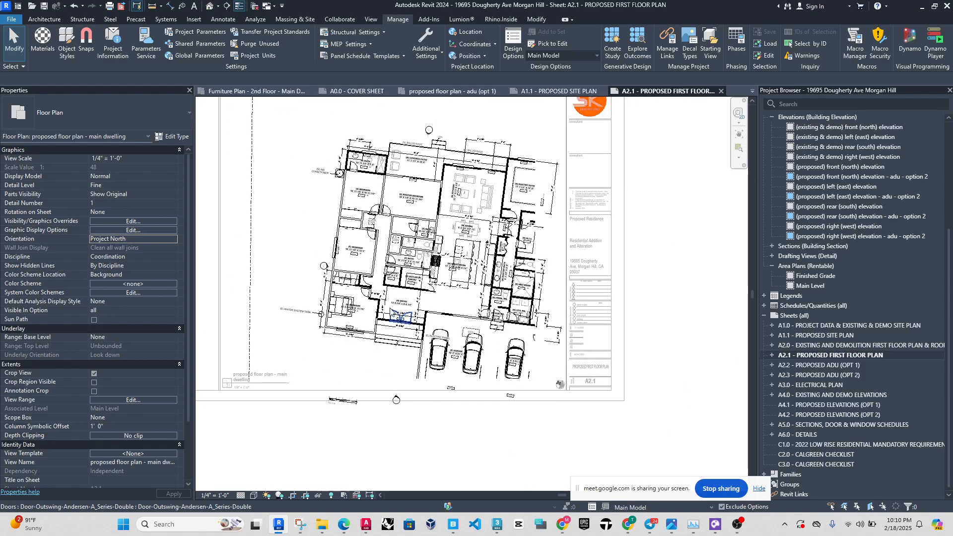
{"action": "left_click", "coordinate": [174, 239]}
{"action": "left_click", "coordinate": [119, 257]}
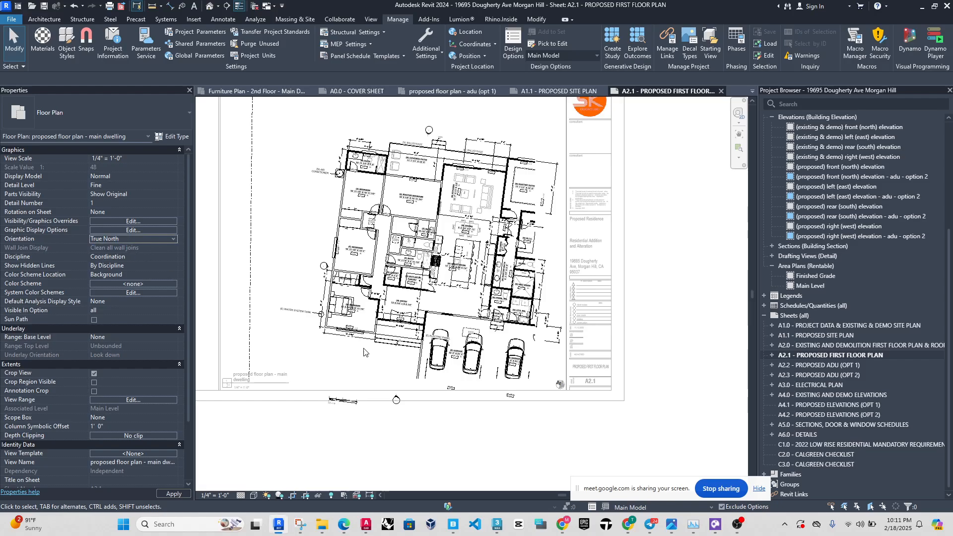
Return to sheet A1.1 and examine the proposed site plan around the main dwelling.
{"action": "left_click", "coordinate": [558, 91]}
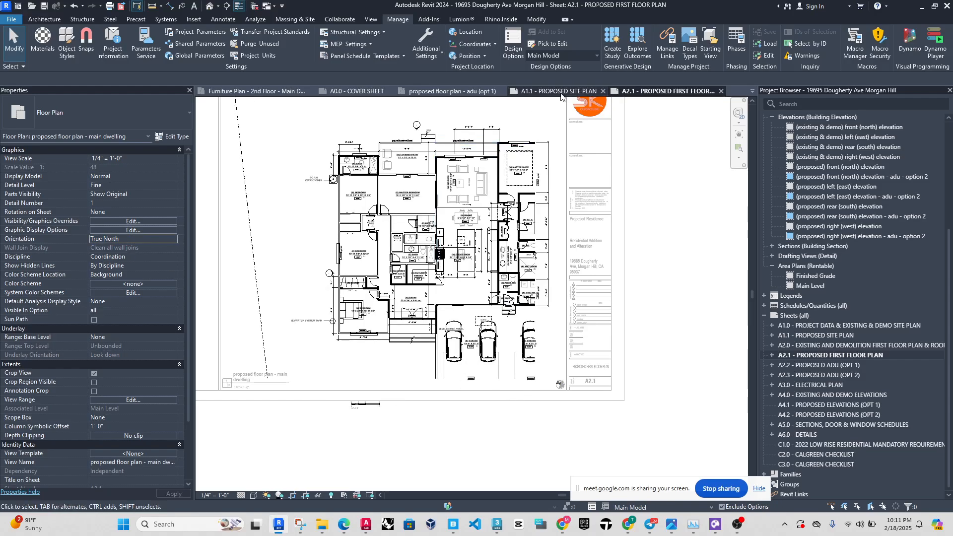
{"action": "scroll", "coordinate": [483, 277], "scroll_direction": "up", "scroll_amount": 5}
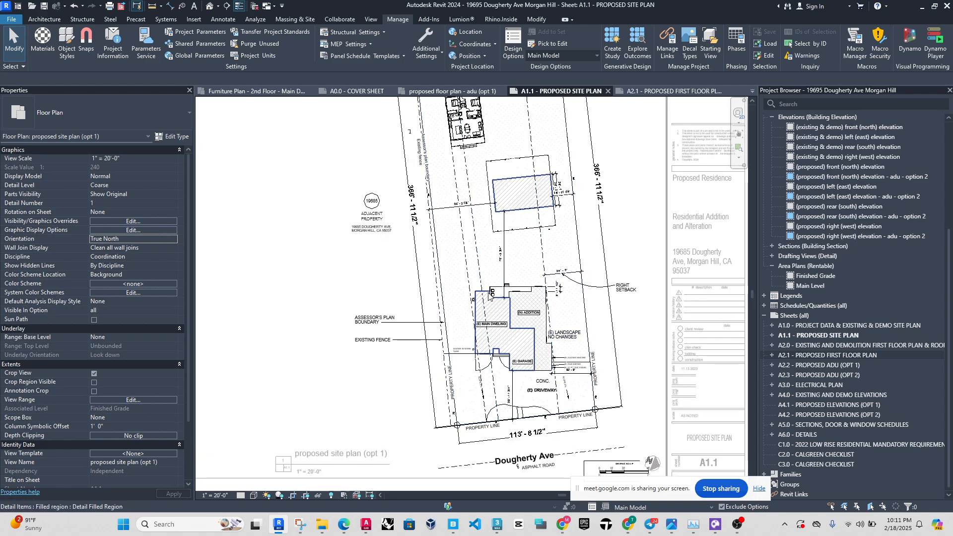
Check the main dwelling plan on sheet A2.1 and the option 1 ADU floor plan, and return to sheet A1.1.
{"action": "key", "text": "ctrl+Tab"}
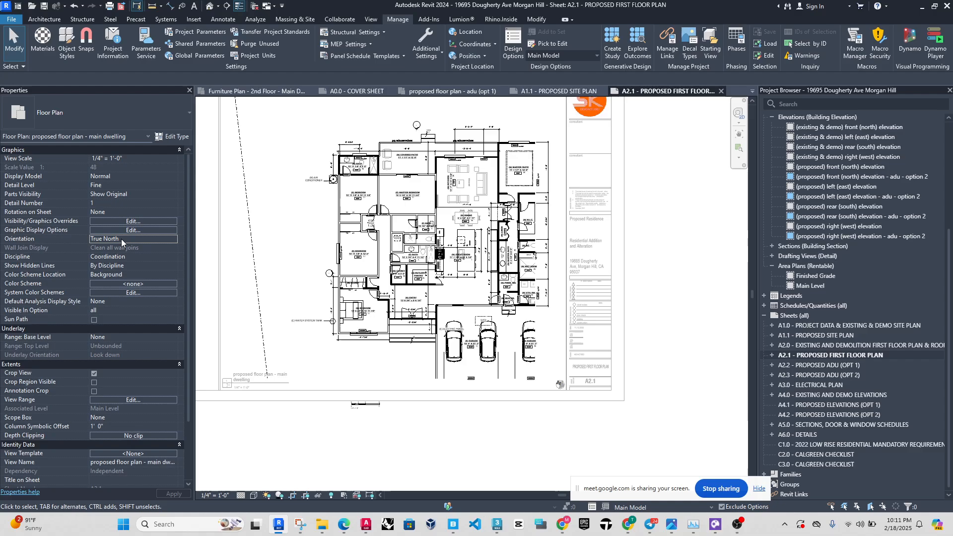
{"action": "left_click", "coordinate": [449, 91]}
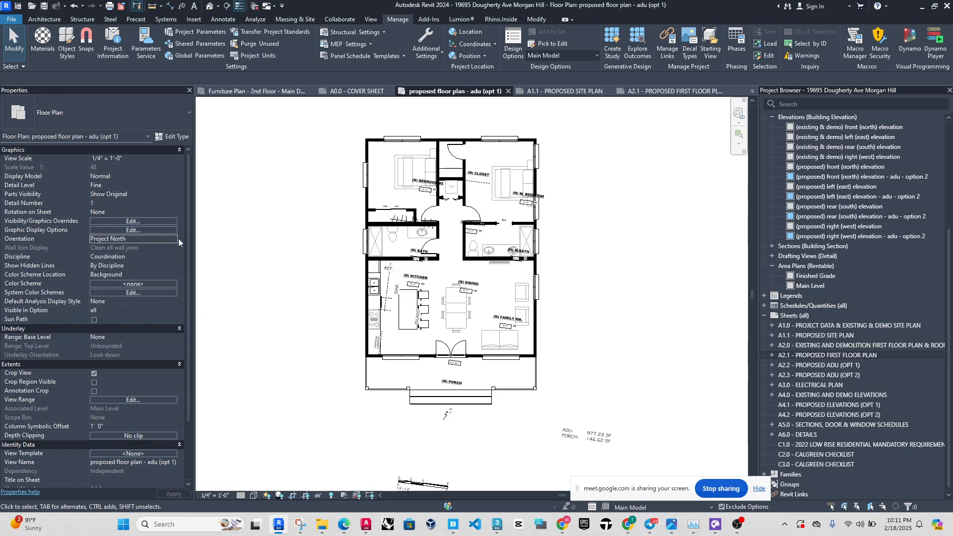
{"action": "left_click", "coordinate": [580, 92]}
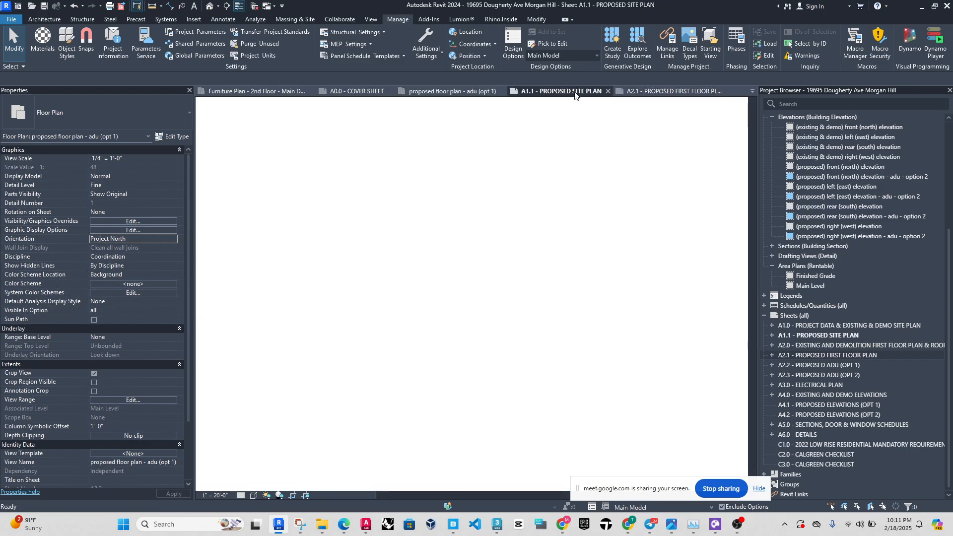
Examine how the main dwelling, garage and addition are angled relative to the property lines on the proposed site plan.
{"action": "scroll", "coordinate": [523, 333], "scroll_direction": "down", "scroll_amount": 2}
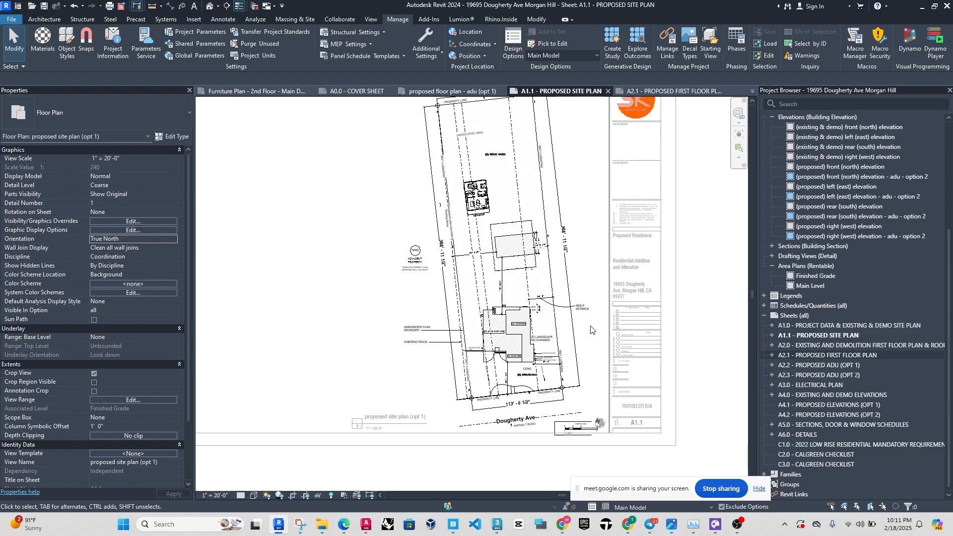
{"action": "scroll", "coordinate": [525, 348], "scroll_direction": "up", "scroll_amount": 2}
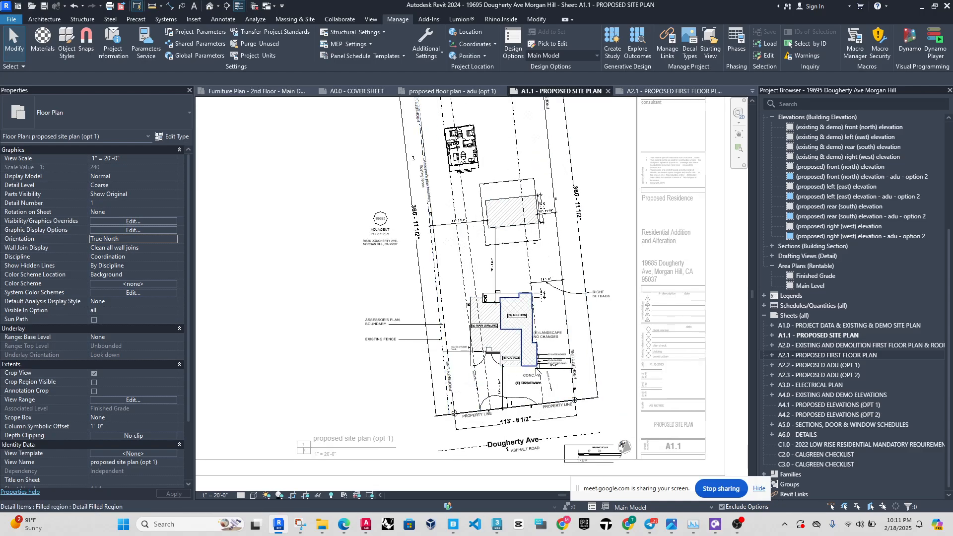
{"action": "scroll", "coordinate": [516, 368], "scroll_direction": "up", "scroll_amount": 3}
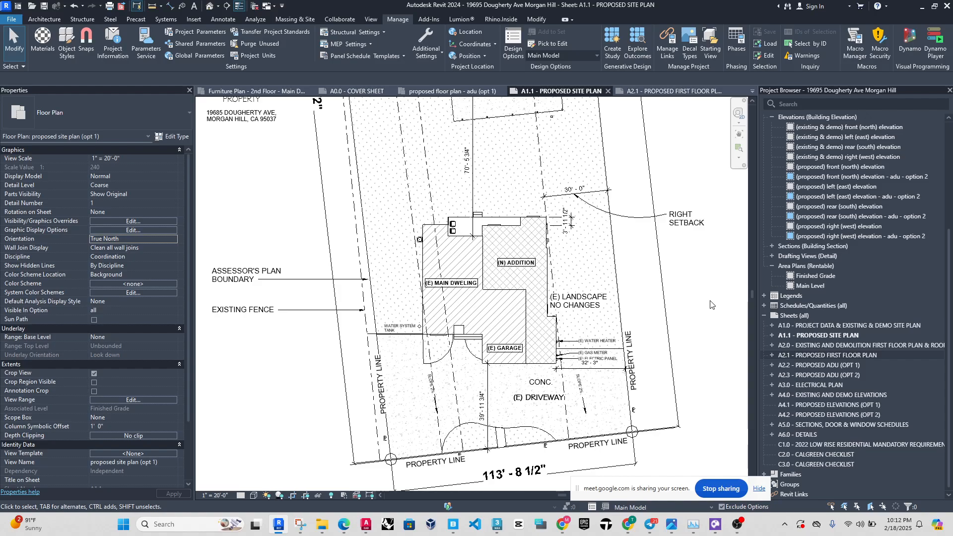
{"action": "scroll", "coordinate": [278, 277], "scroll_direction": "down", "scroll_amount": 4}
{"action": "scroll", "coordinate": [462, 342], "scroll_direction": "up", "scroll_amount": 5}
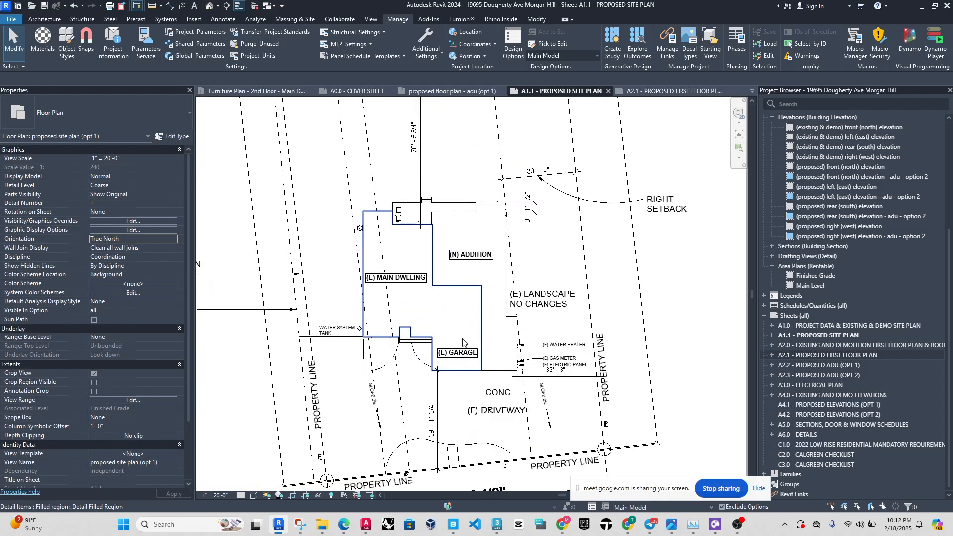
{"action": "scroll", "coordinate": [463, 343], "scroll_direction": "up", "scroll_amount": 1}
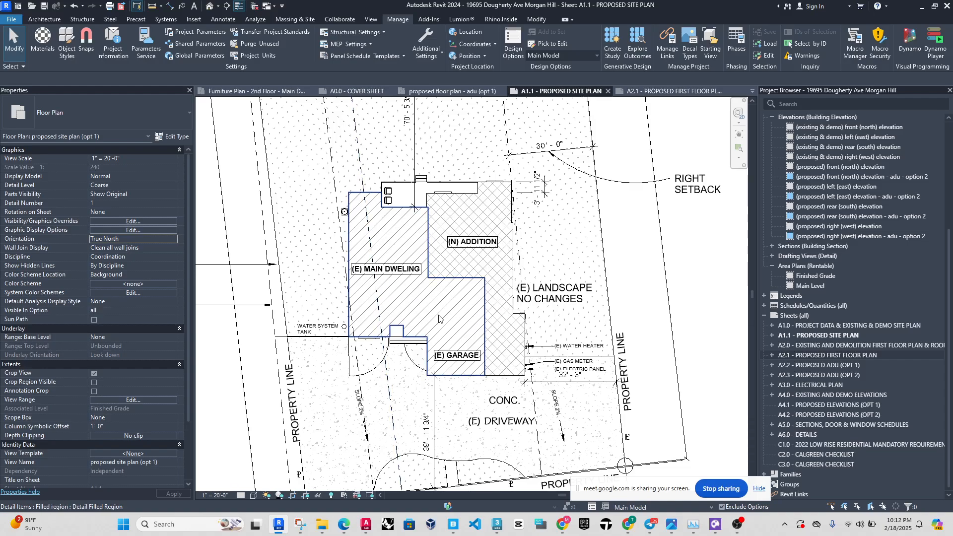
{"action": "scroll", "coordinate": [439, 317], "scroll_direction": "down", "scroll_amount": 3}
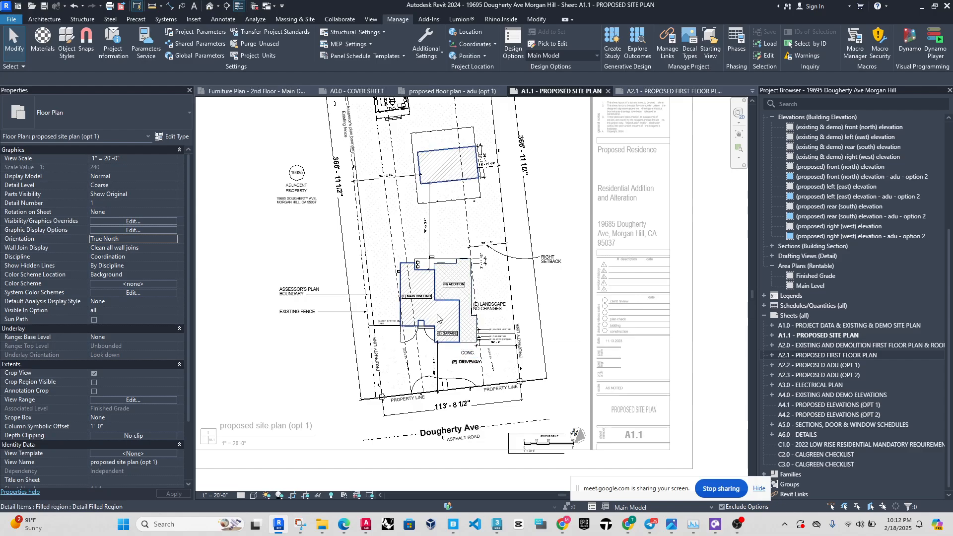
Examine how the option 1 ADU in the rear yard lines up with the property lines and the dashed lines crossing it.
{"action": "scroll", "coordinate": [297, 231], "scroll_direction": "up", "scroll_amount": 5}
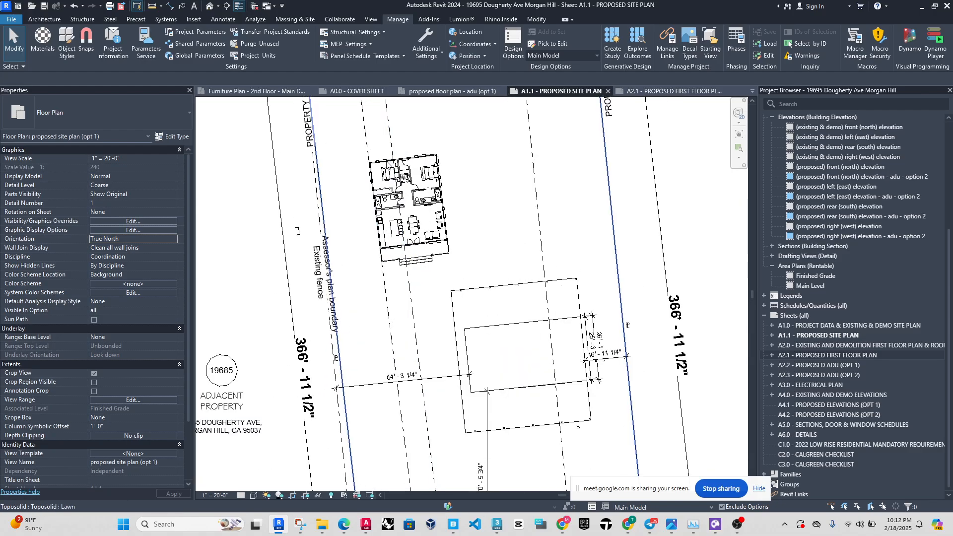
{"action": "scroll", "coordinate": [297, 231], "scroll_direction": "up", "scroll_amount": 1}
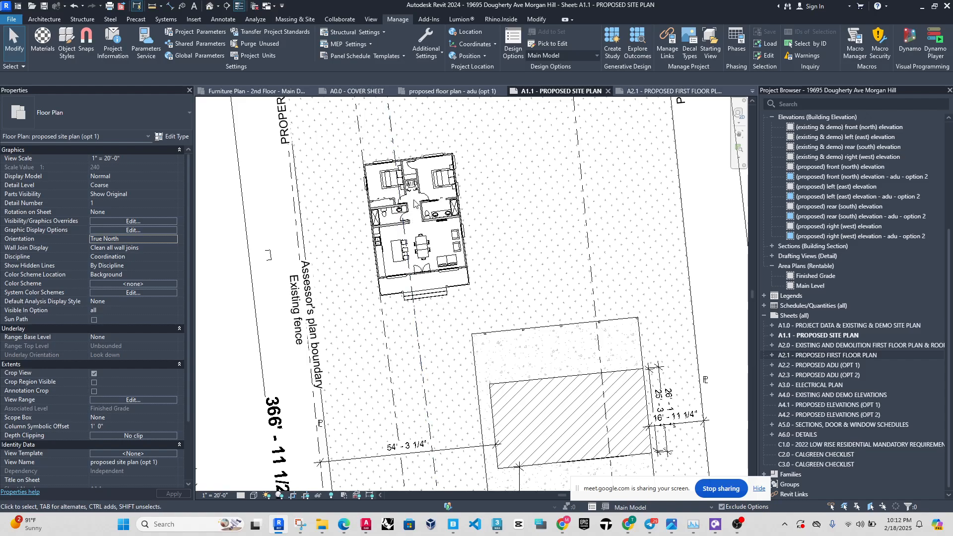
{"action": "scroll", "coordinate": [387, 169], "scroll_direction": "up", "scroll_amount": 2}
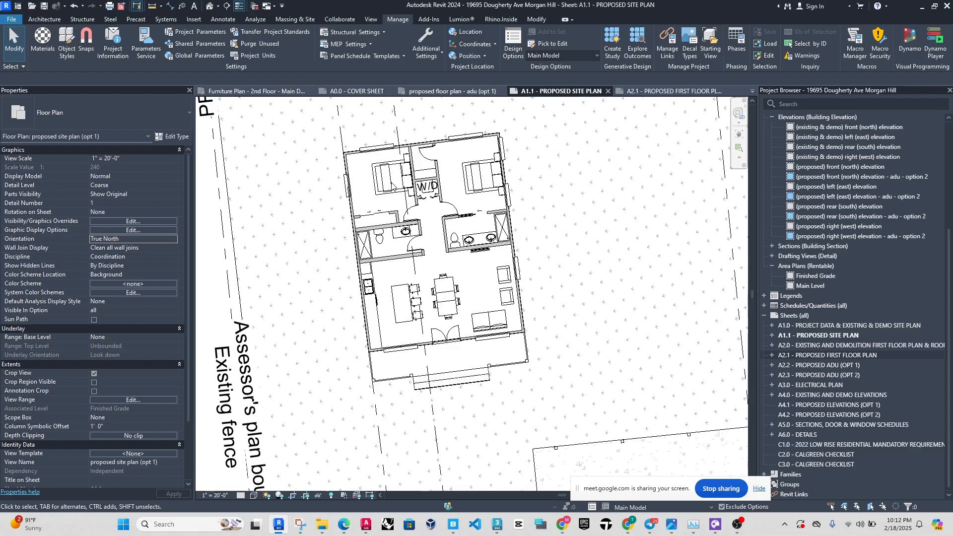
{"action": "scroll", "coordinate": [393, 185], "scroll_direction": "down", "scroll_amount": 4}
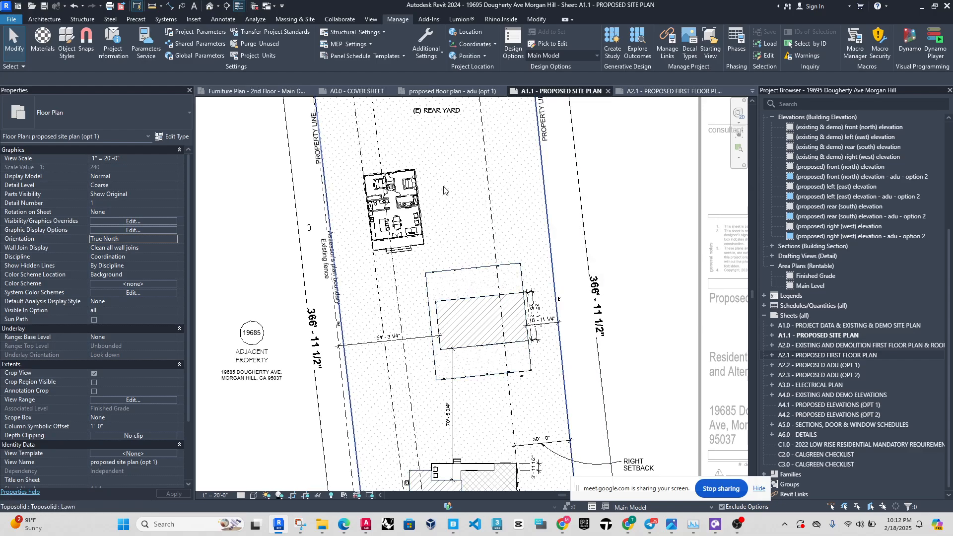
{"action": "scroll", "coordinate": [590, 137], "scroll_direction": "down", "scroll_amount": 2}
{"action": "scroll", "coordinate": [477, 187], "scroll_direction": "down", "scroll_amount": 3}
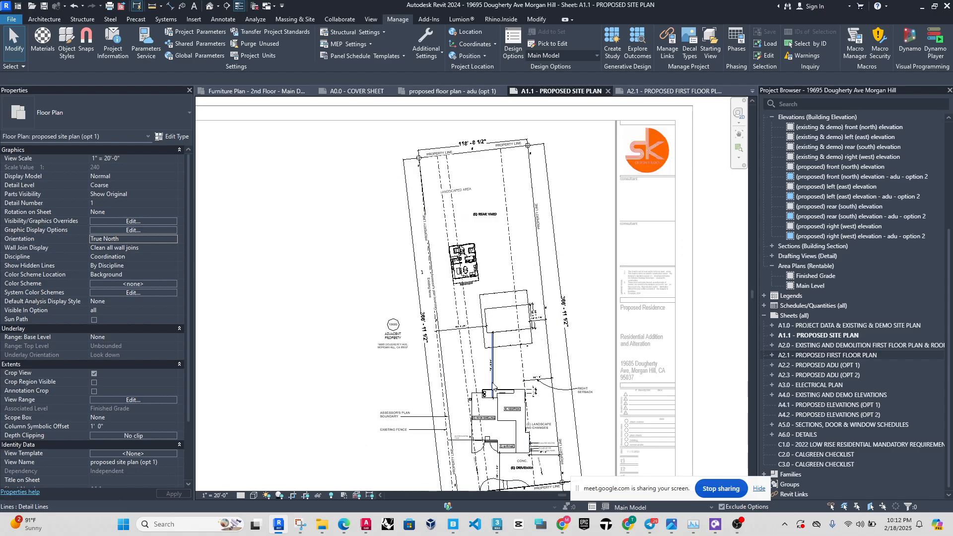
{"action": "scroll", "coordinate": [479, 188], "scroll_direction": "up", "scroll_amount": 3}
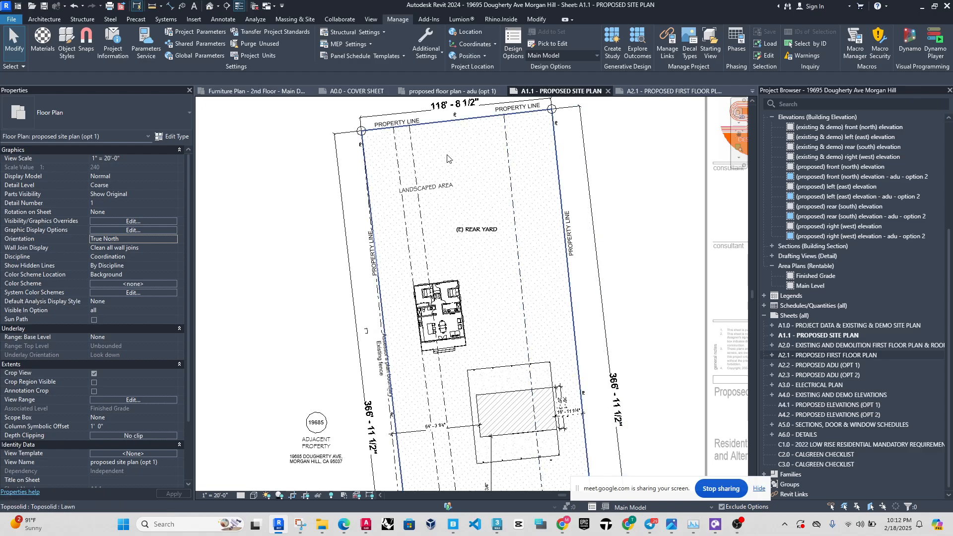
{"action": "scroll", "coordinate": [449, 159], "scroll_direction": "down", "scroll_amount": 4}
{"action": "scroll", "coordinate": [448, 261], "scroll_direction": "up", "scroll_amount": 5}
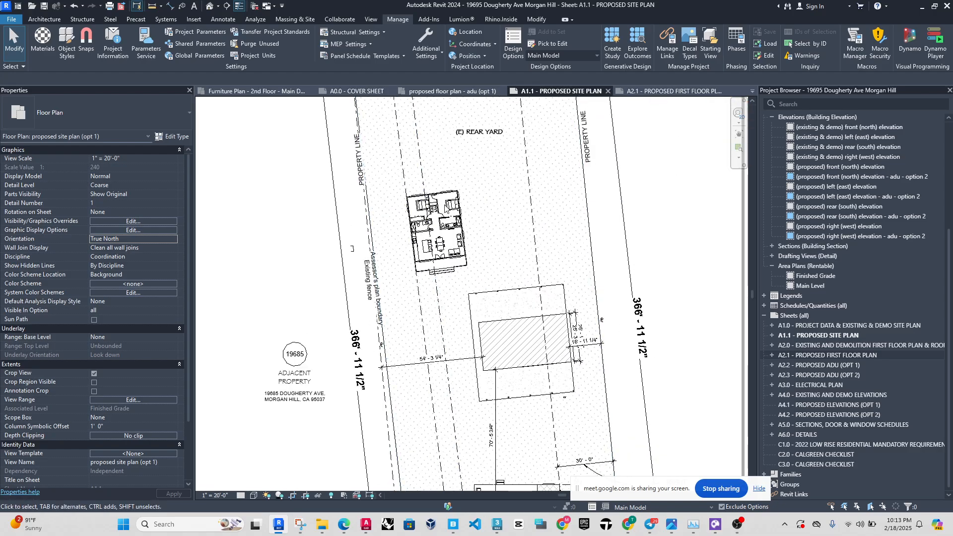
{"action": "scroll", "coordinate": [439, 246], "scroll_direction": "up", "scroll_amount": 3}
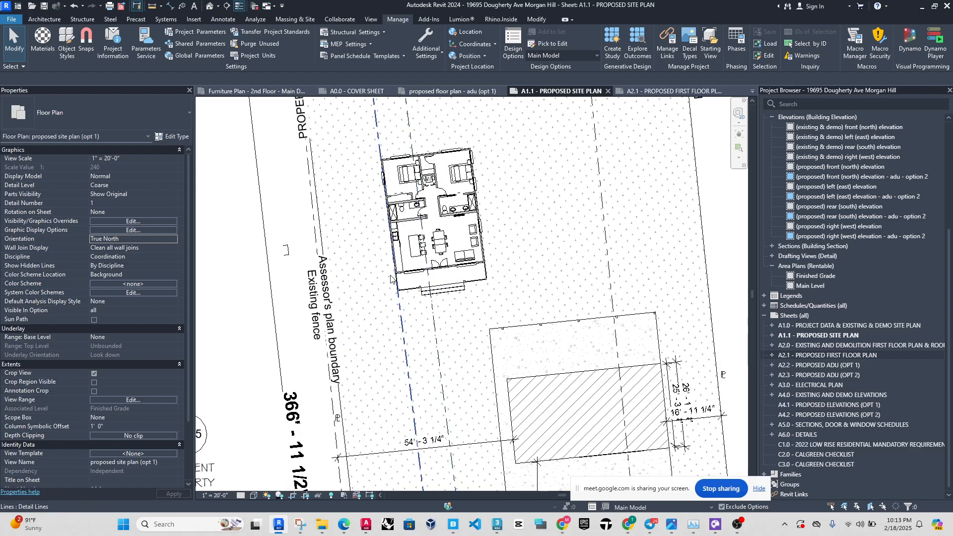
{"action": "scroll", "coordinate": [390, 279], "scroll_direction": "down", "scroll_amount": 3}
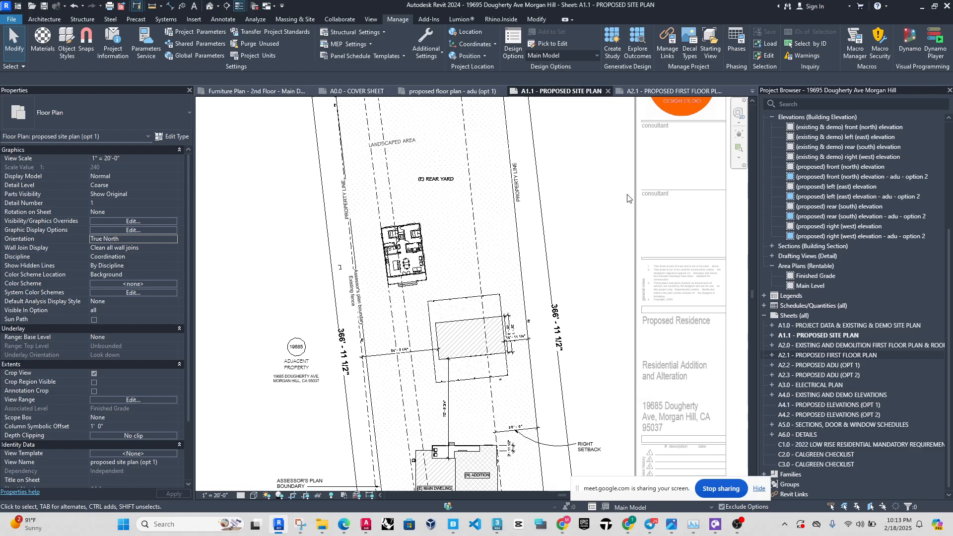
{"action": "scroll", "coordinate": [491, 241], "scroll_direction": "up", "scroll_amount": 3}
{"action": "scroll", "coordinate": [495, 240], "scroll_direction": "up", "scroll_amount": 5}
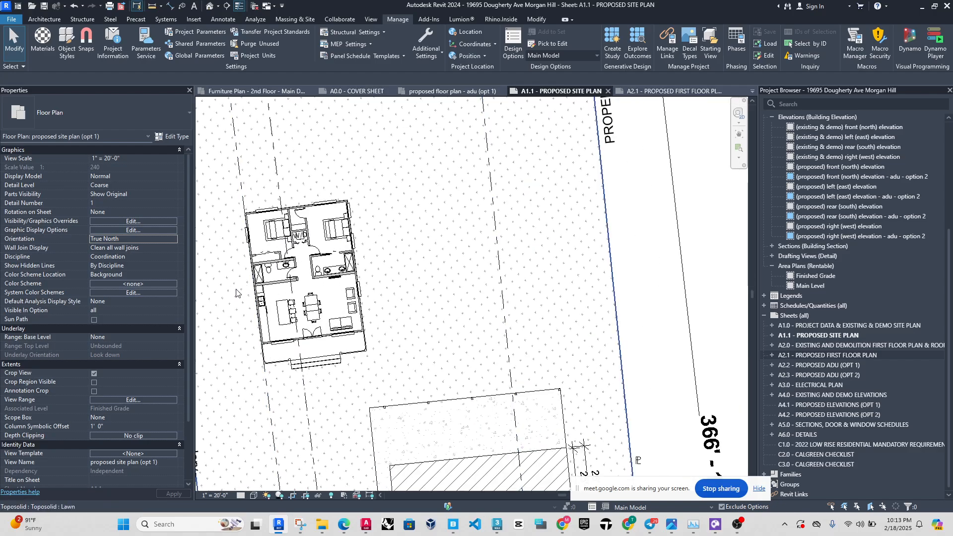
{"action": "scroll", "coordinate": [464, 222], "scroll_direction": "down", "scroll_amount": 1}
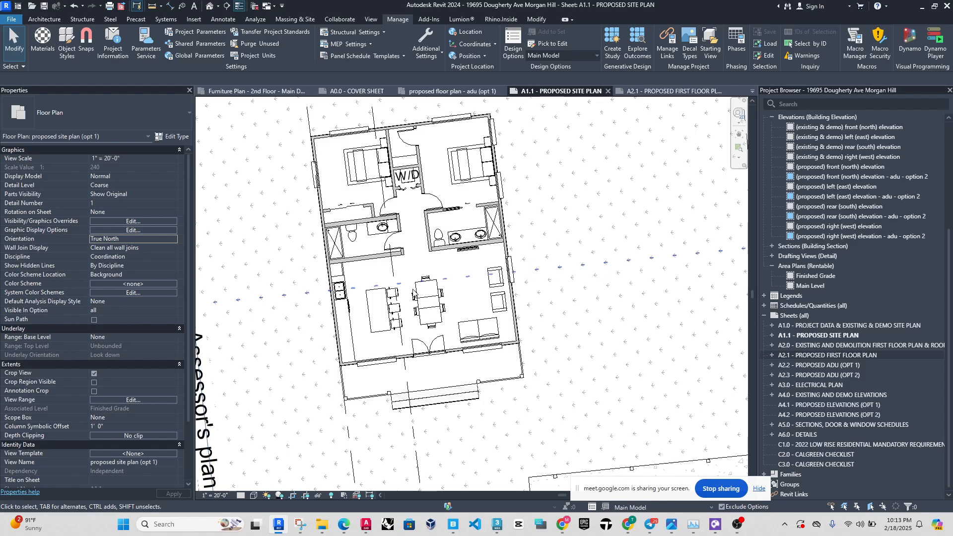
{"action": "scroll", "coordinate": [532, 266], "scroll_direction": "down", "scroll_amount": 1}
{"action": "scroll", "coordinate": [522, 276], "scroll_direction": "up", "scroll_amount": 2}
{"action": "scroll", "coordinate": [526, 278], "scroll_direction": "down", "scroll_amount": 1}
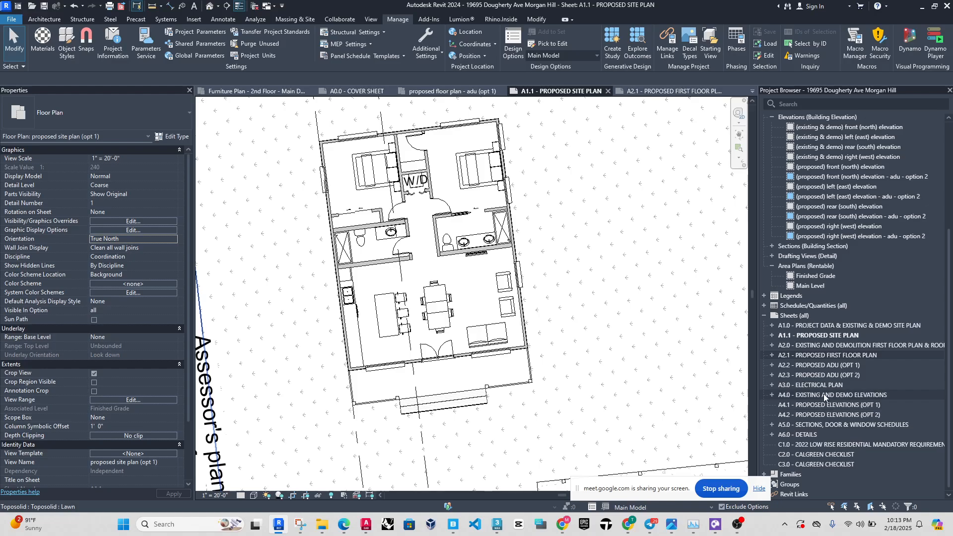
Open sheet A2.1, dismiss the save reminder without saving, and activate the main dwelling floor plan viewport.
{"action": "double_click", "coordinate": [826, 355]}
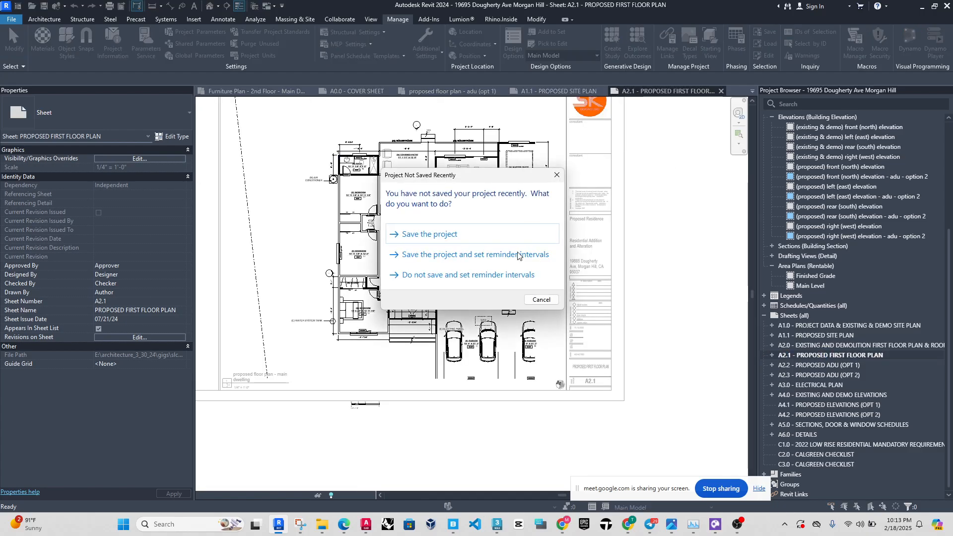
{"action": "left_click", "coordinate": [556, 175]}
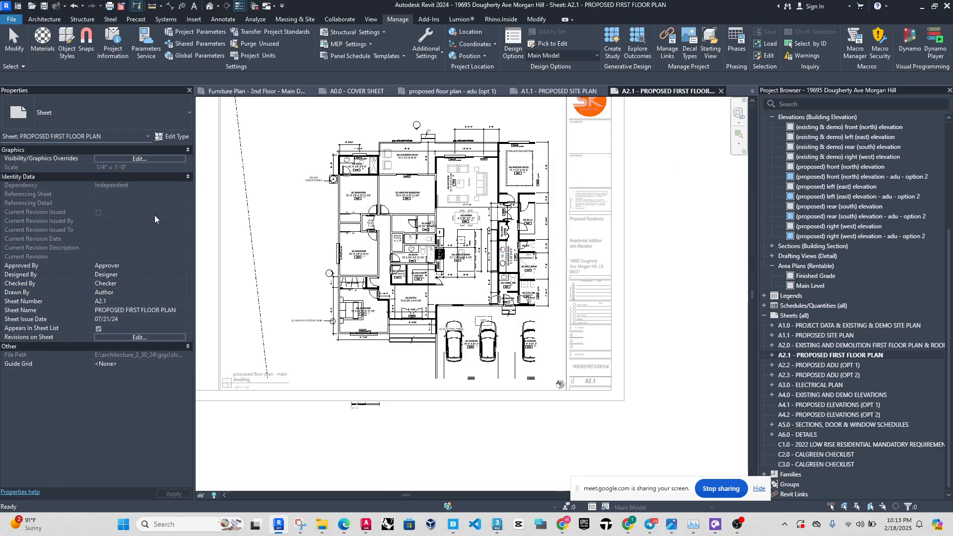
{"action": "left_click", "coordinate": [259, 261]}
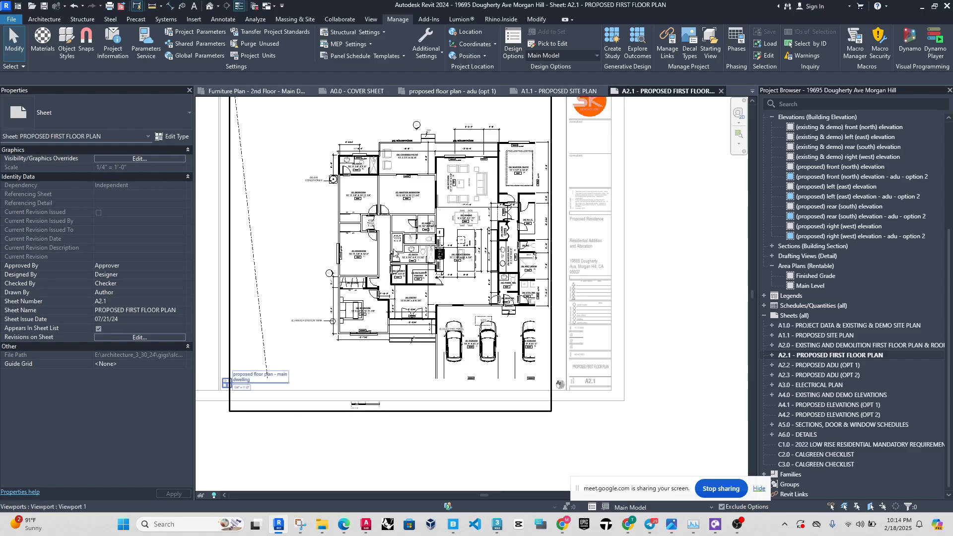
{"action": "double_click", "coordinate": [259, 261]}
Set the main dwelling floor plan's orientation to Project North.
{"action": "left_click", "coordinate": [168, 240]}
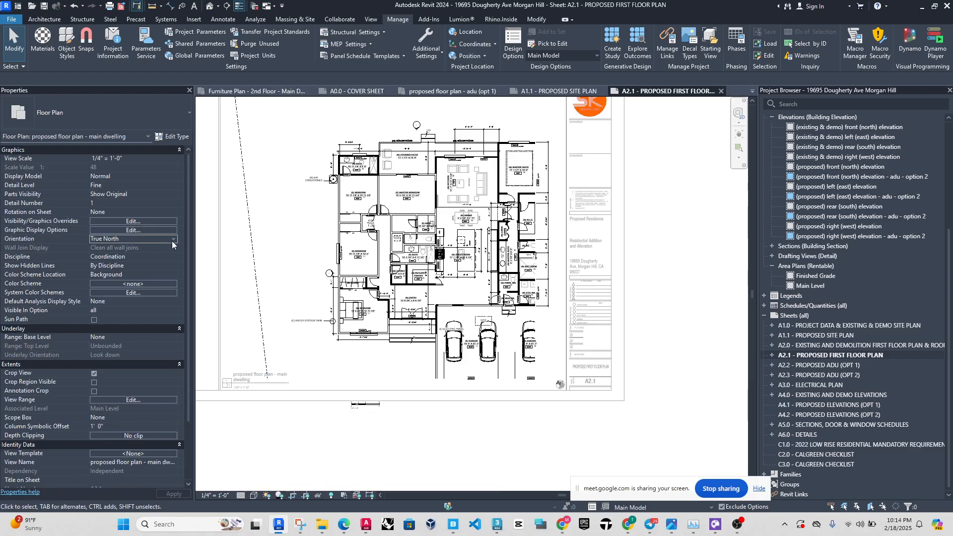
{"action": "left_click", "coordinate": [172, 240]}
{"action": "left_click", "coordinate": [103, 248]}
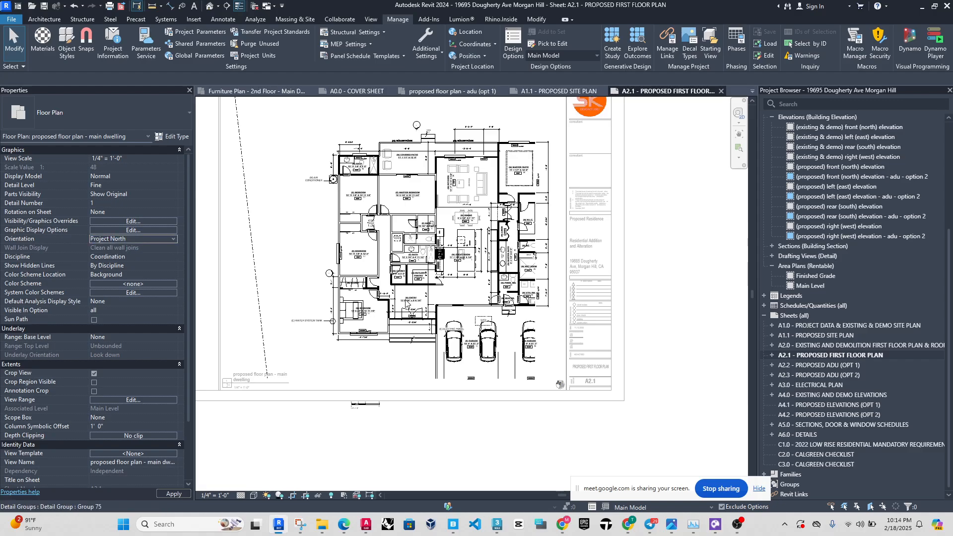
Examine the walls, room names and dimensions of the Project North plan on the sheet, and undo the orientation change.
{"action": "scroll", "coordinate": [435, 275], "scroll_direction": "up", "scroll_amount": 5}
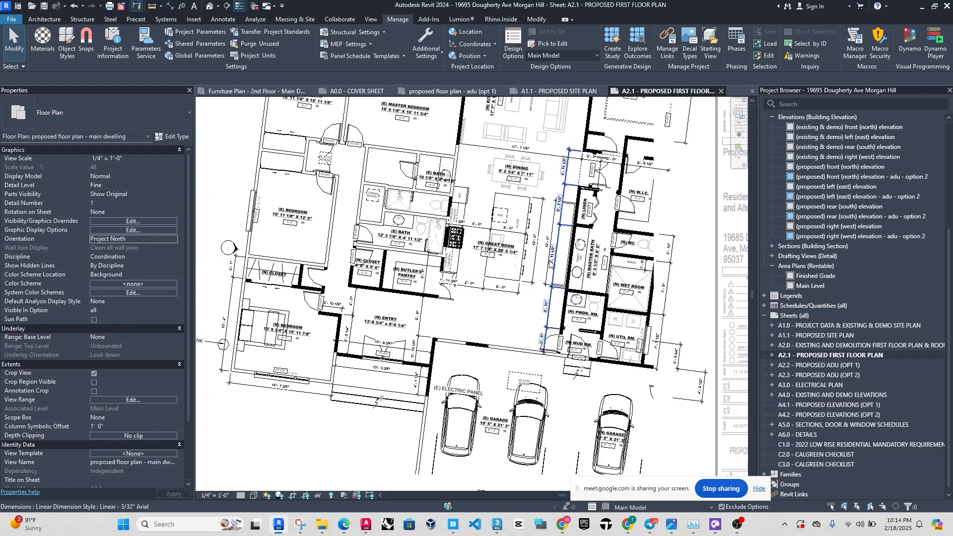
{"action": "scroll", "coordinate": [551, 263], "scroll_direction": "down", "scroll_amount": 5}
{"action": "scroll", "coordinate": [570, 278], "scroll_direction": "up", "scroll_amount": 3}
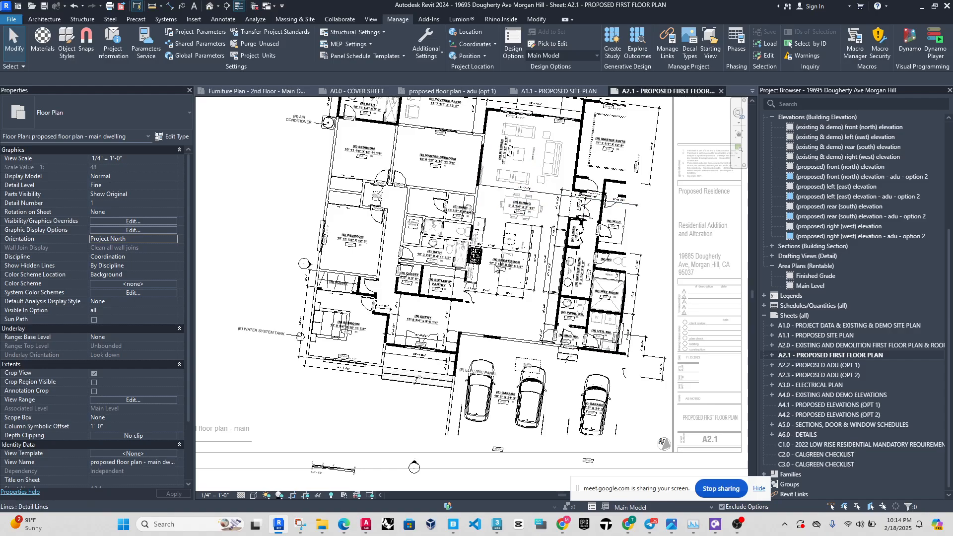
{"action": "scroll", "coordinate": [494, 251], "scroll_direction": "up", "scroll_amount": 4}
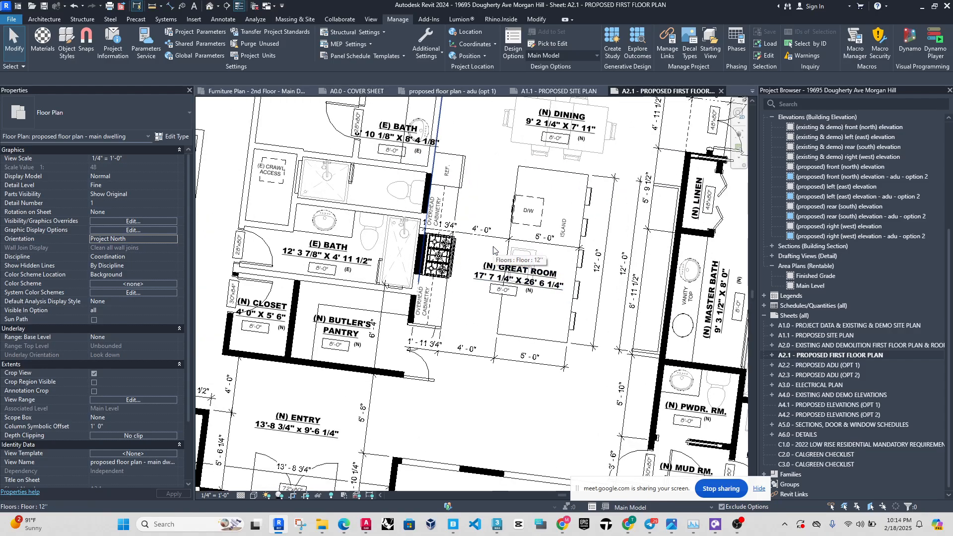
{"action": "scroll", "coordinate": [493, 250], "scroll_direction": "down", "scroll_amount": 5}
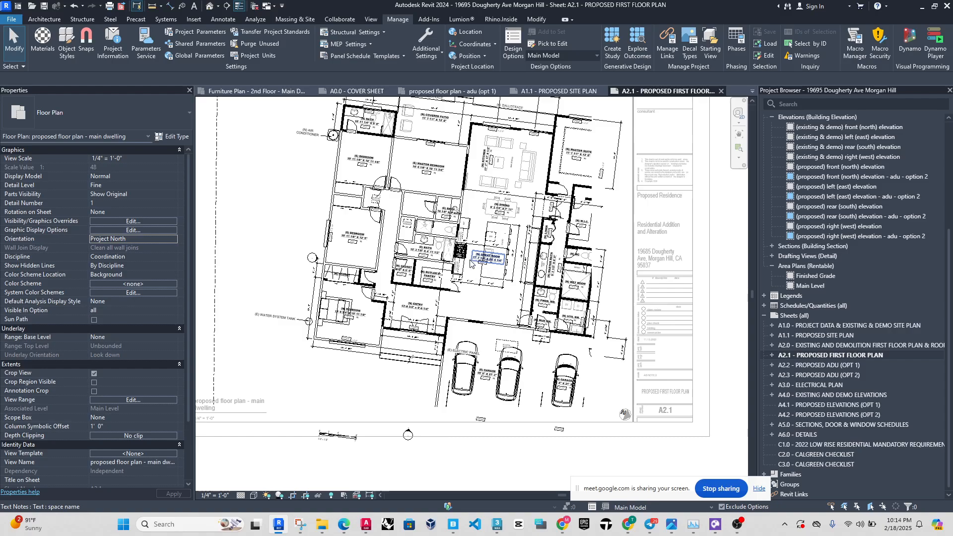
{"action": "scroll", "coordinate": [470, 264], "scroll_direction": "down", "scroll_amount": 3}
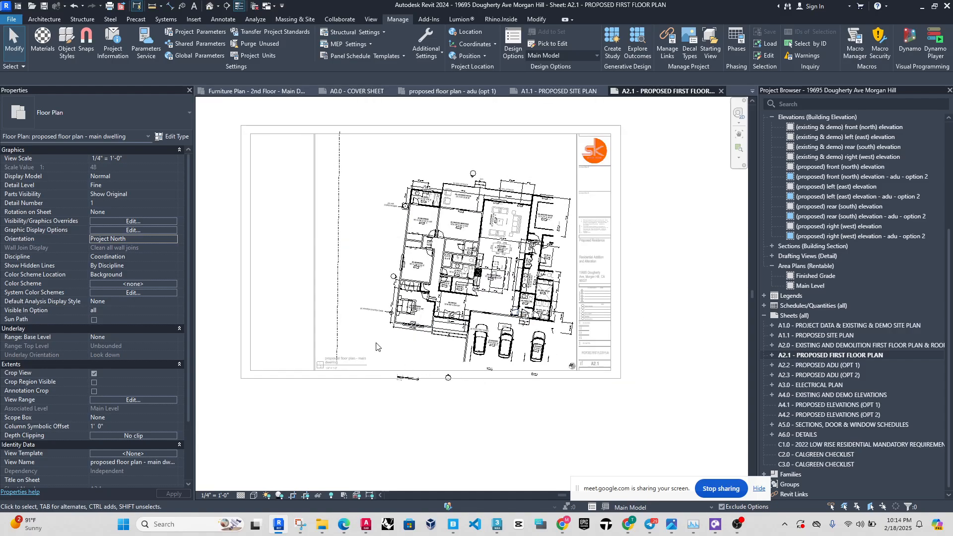
{"action": "scroll", "coordinate": [392, 224], "scroll_direction": "up", "scroll_amount": 2}
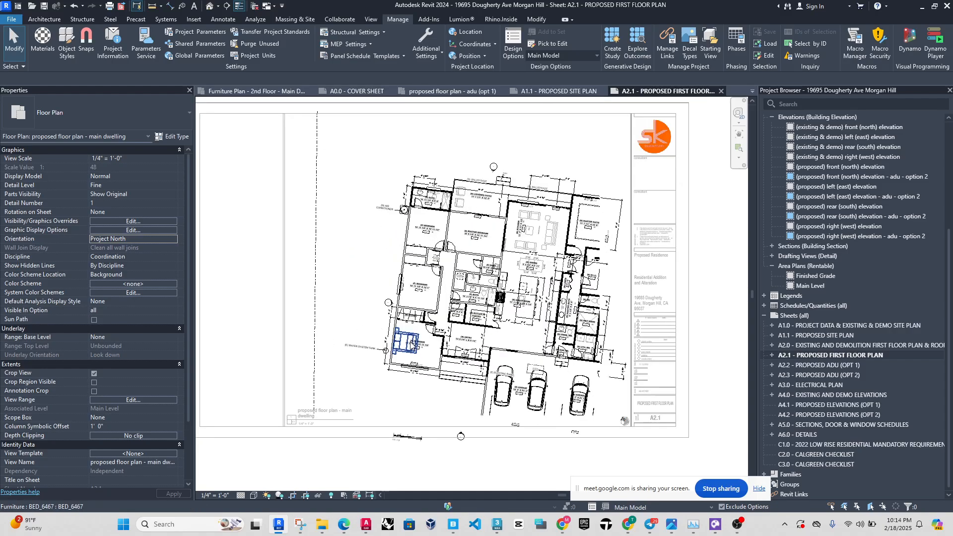
{"action": "left_click", "coordinate": [74, 6]}
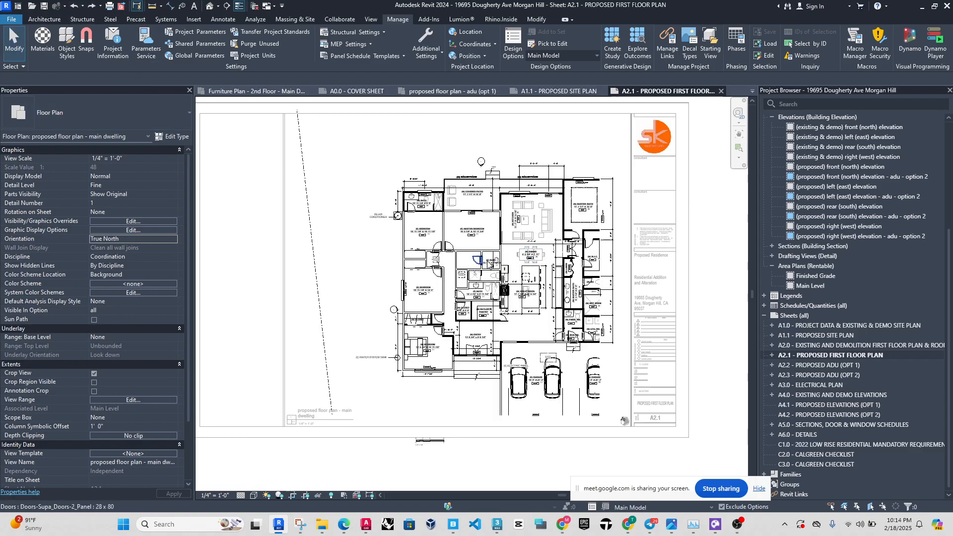
Show the main dwelling floor plan's crop region and shift it to take in the whole garage and leave out the property line.
{"action": "left_click", "coordinate": [305, 495]}
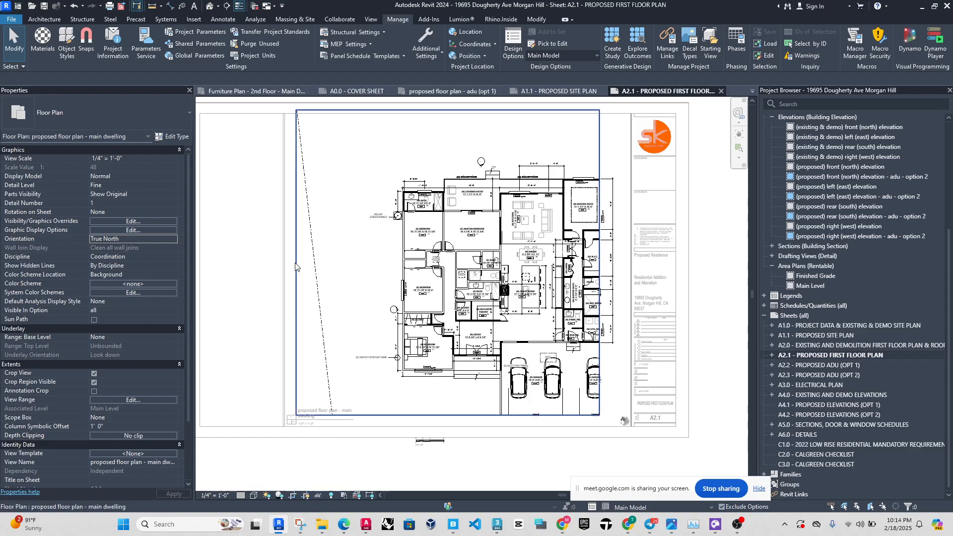
{"action": "left_click_drag", "start_coordinate": [295, 266], "coordinate": [347, 290]}
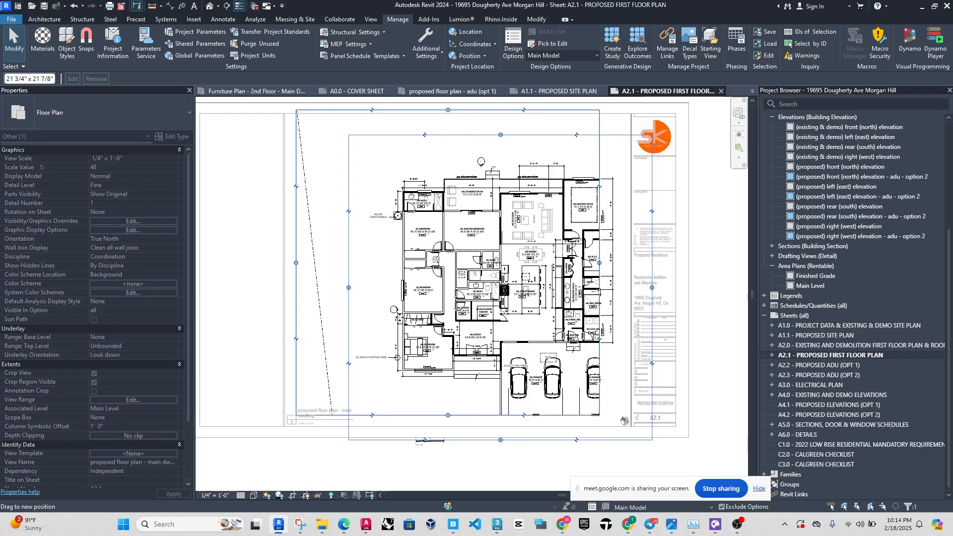
{"action": "left_click_drag", "start_coordinate": [347, 399], "coordinate": [348, 399]}
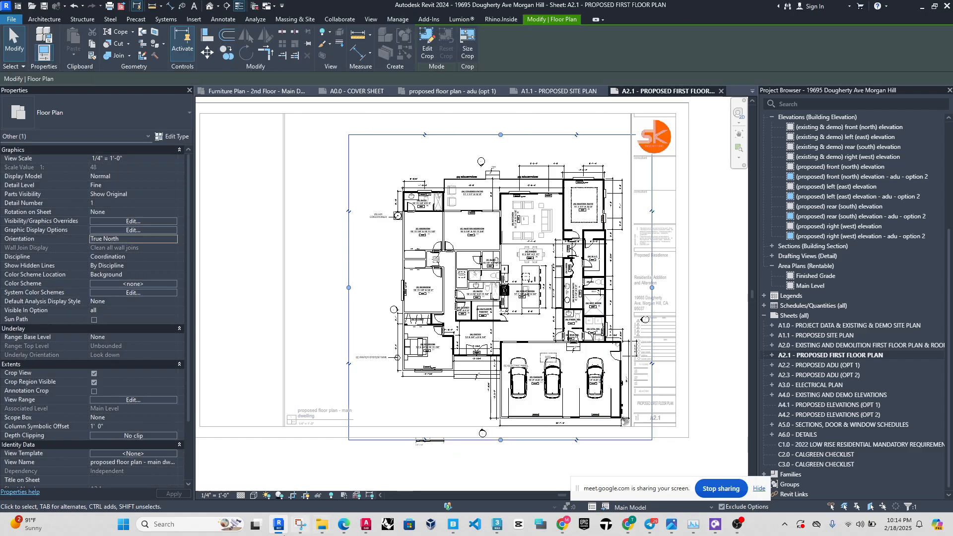
Hide the shifted crop region, keep view cropping on, and deactivate the viewport to return to the sheet.
{"action": "left_click", "coordinate": [292, 496]}
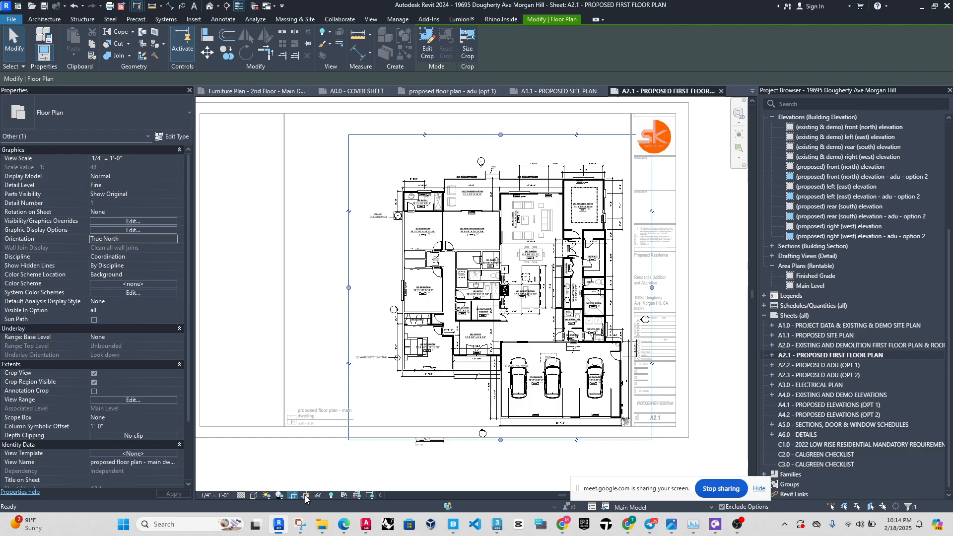
{"action": "left_click", "coordinate": [305, 496]}
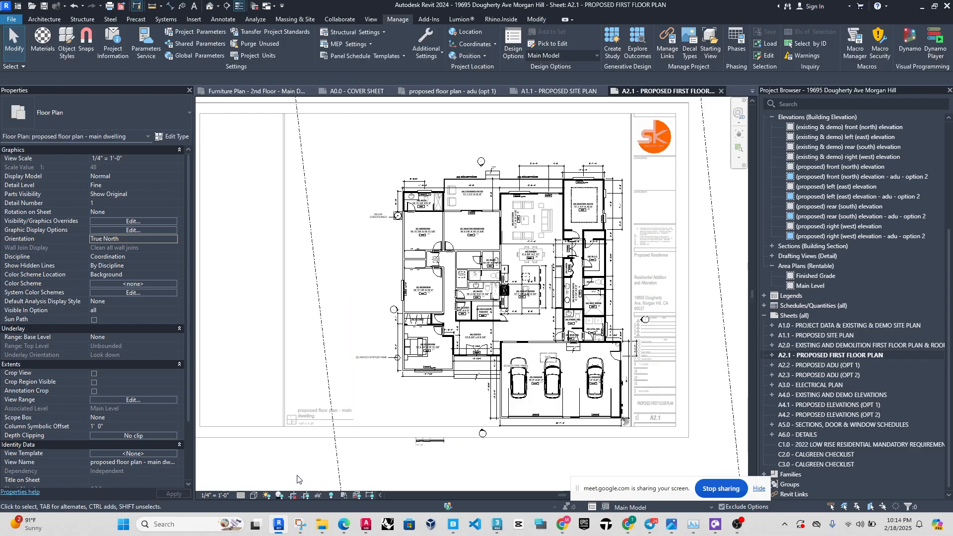
{"action": "scroll", "coordinate": [487, 337], "scroll_direction": "down", "scroll_amount": 2}
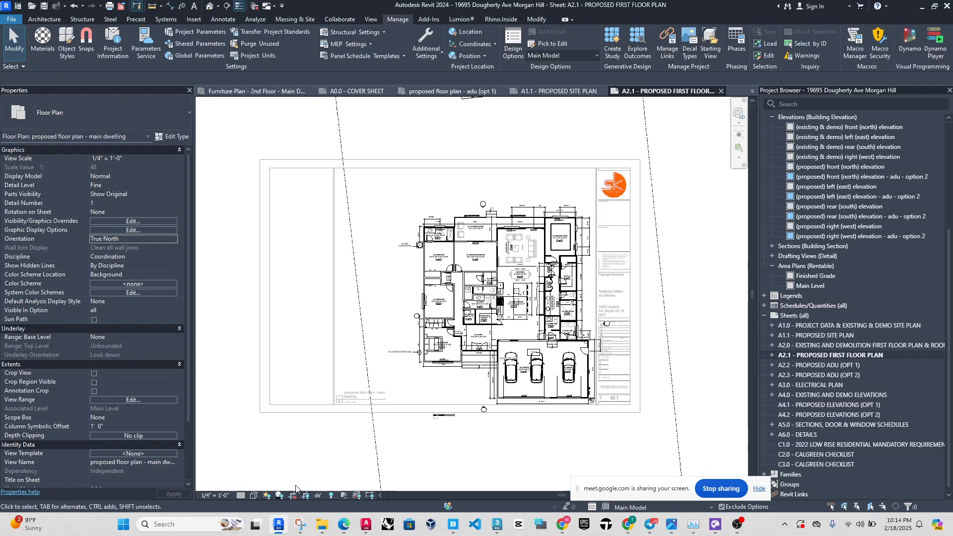
{"action": "left_click", "coordinate": [292, 495]}
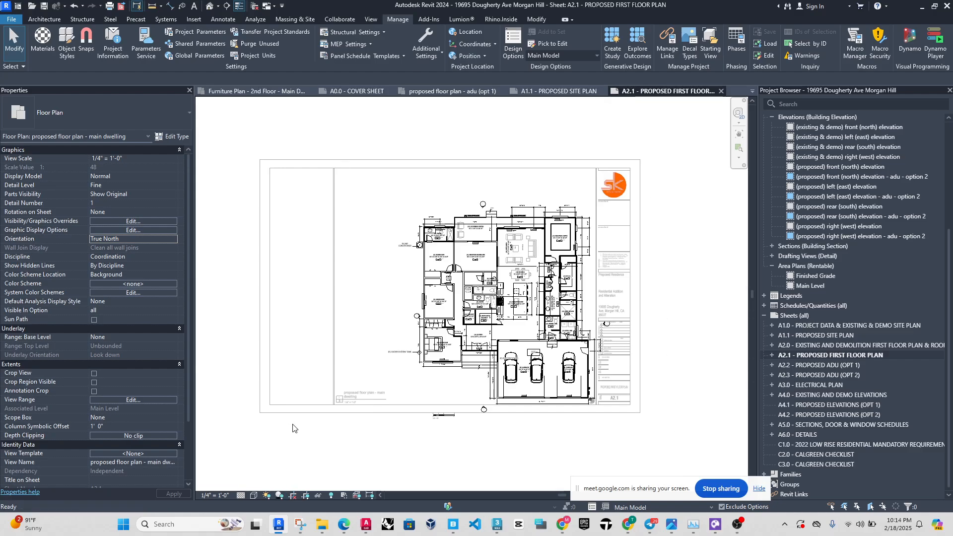
{"action": "double_click", "coordinate": [243, 439]}
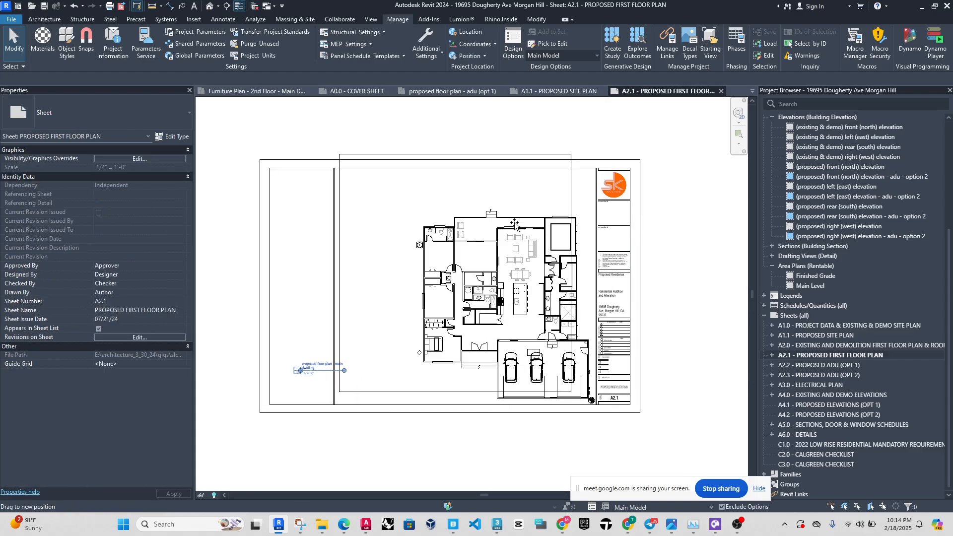
Shift the main dwelling viewport within the sheet border and place its view title in the drawing area's lower-left corner.
{"action": "left_click_drag", "start_coordinate": [515, 225], "coordinate": [548, 239]}
{"action": "left_click", "coordinate": [323, 349]}
{"action": "scroll", "coordinate": [332, 376], "scroll_direction": "up", "scroll_amount": 1}
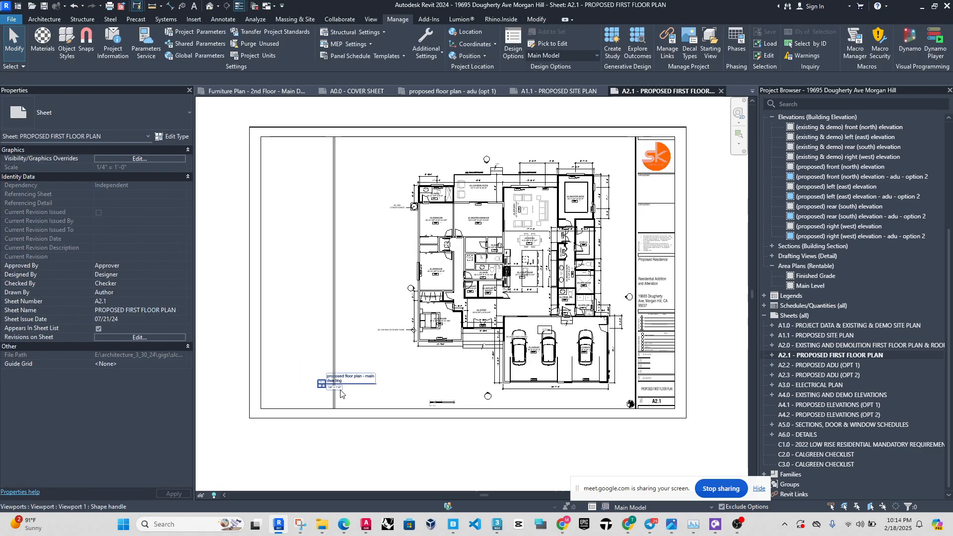
{"action": "scroll", "coordinate": [340, 393], "scroll_direction": "up", "scroll_amount": 3}
{"action": "left_click_drag", "start_coordinate": [349, 383], "coordinate": [392, 425]}
{"action": "scroll", "coordinate": [331, 419], "scroll_direction": "down", "scroll_amount": 3}
{"action": "left_click", "coordinate": [283, 368]}
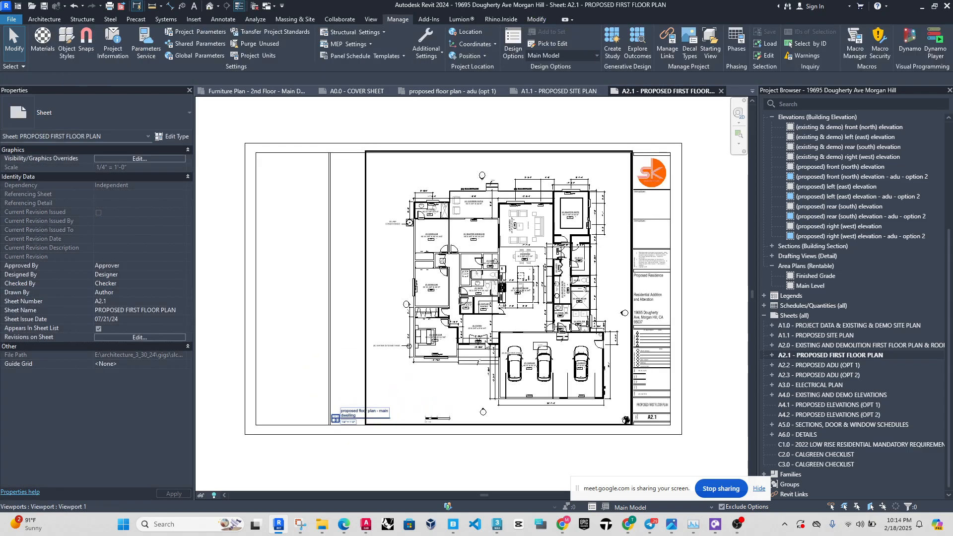
Compare the main dwelling plan on A2.1 with the proposed adu (opt 1) floor plan and the site plan on A1.1.
{"action": "scroll", "coordinate": [483, 342], "scroll_direction": "up", "scroll_amount": 1}
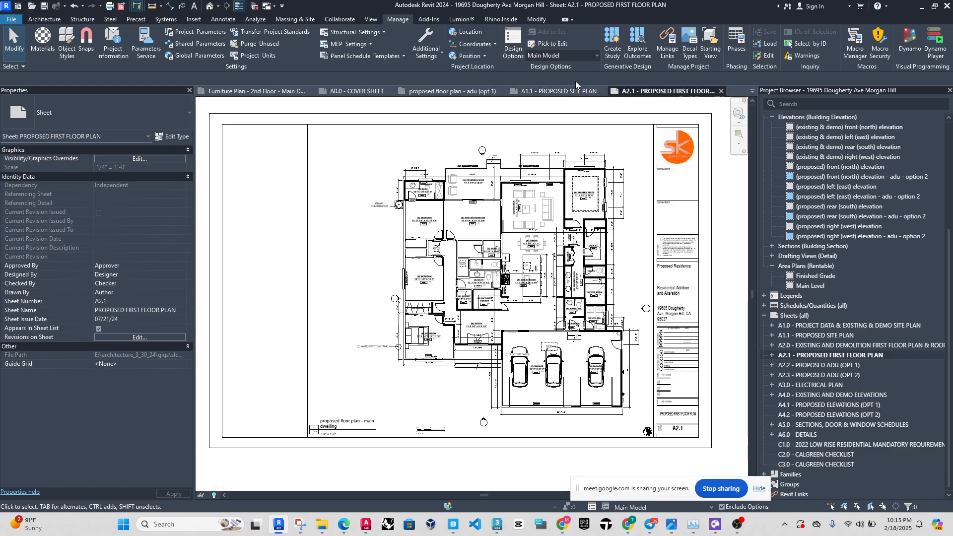
{"action": "left_click", "coordinate": [486, 305]}
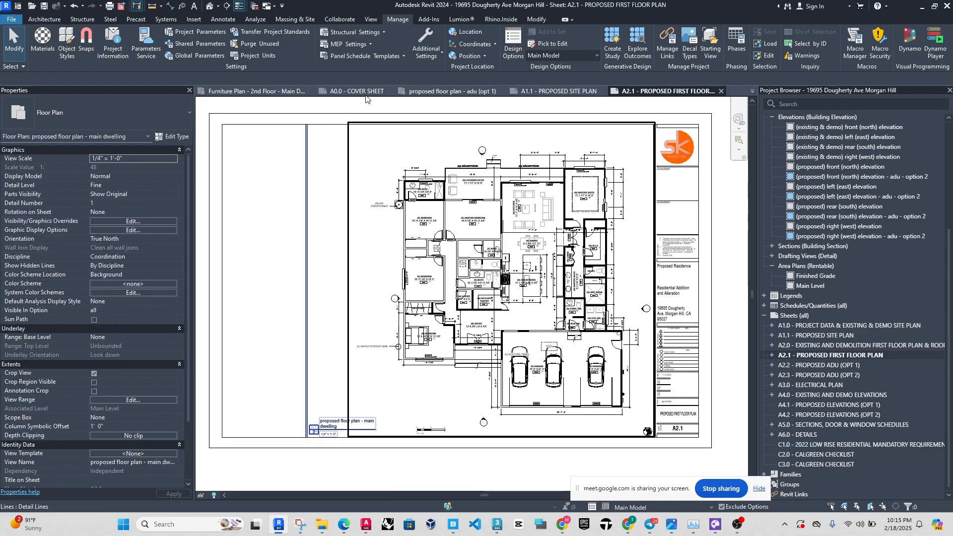
{"action": "left_click", "coordinate": [449, 91]}
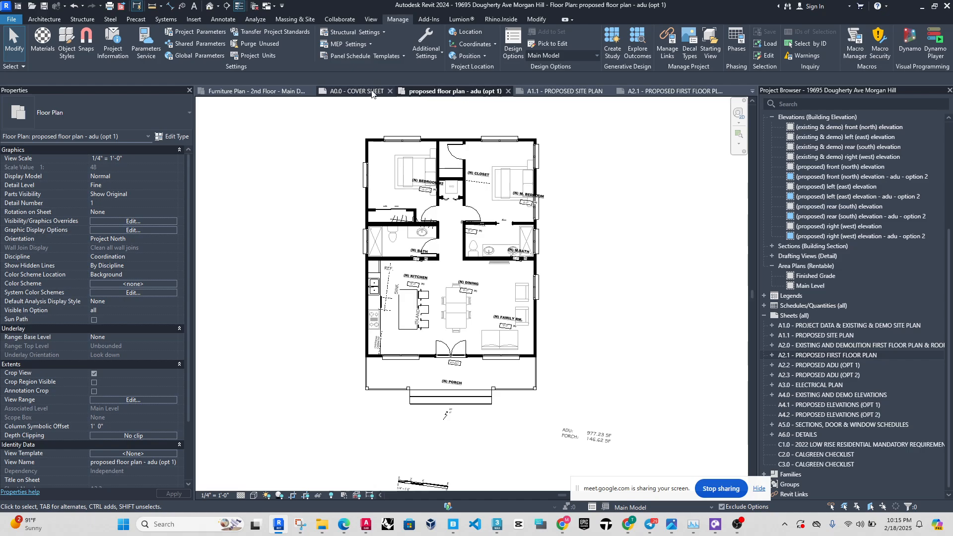
{"action": "left_click", "coordinate": [586, 94]}
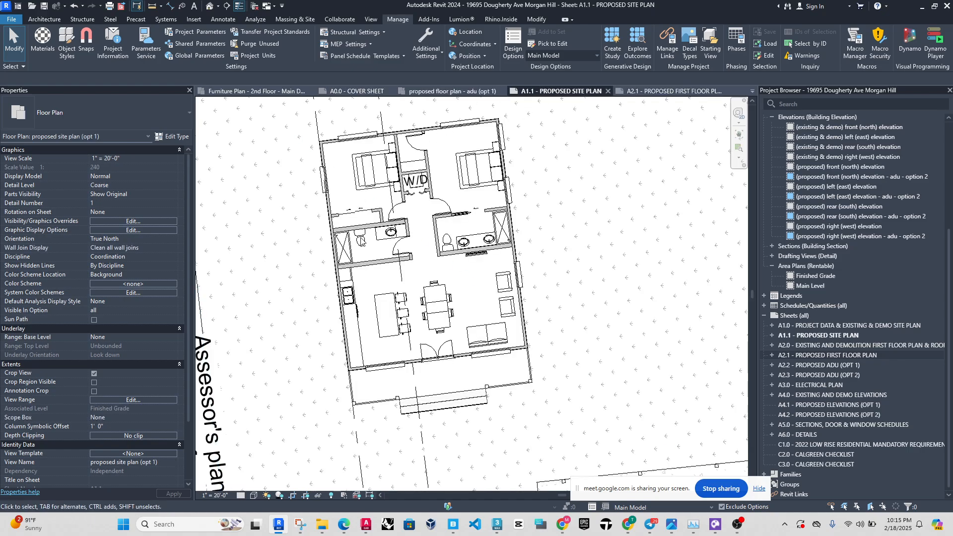
{"action": "scroll", "coordinate": [434, 269], "scroll_direction": "up", "scroll_amount": 3}
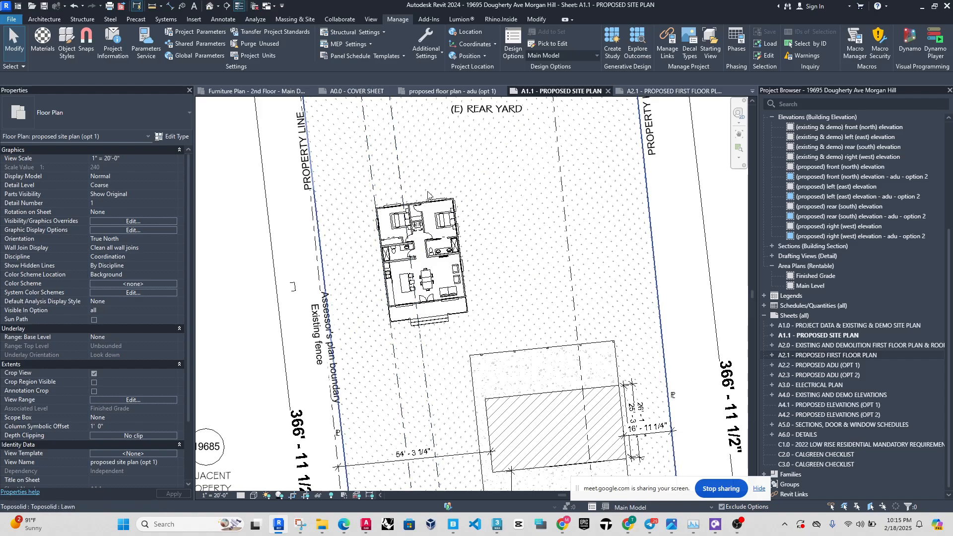
Set the proposed site plan's orientation to Project North, inspect the ADU against the property lines, and undo the change.
{"action": "left_click", "coordinate": [173, 239]}
{"action": "left_click", "coordinate": [149, 256]}
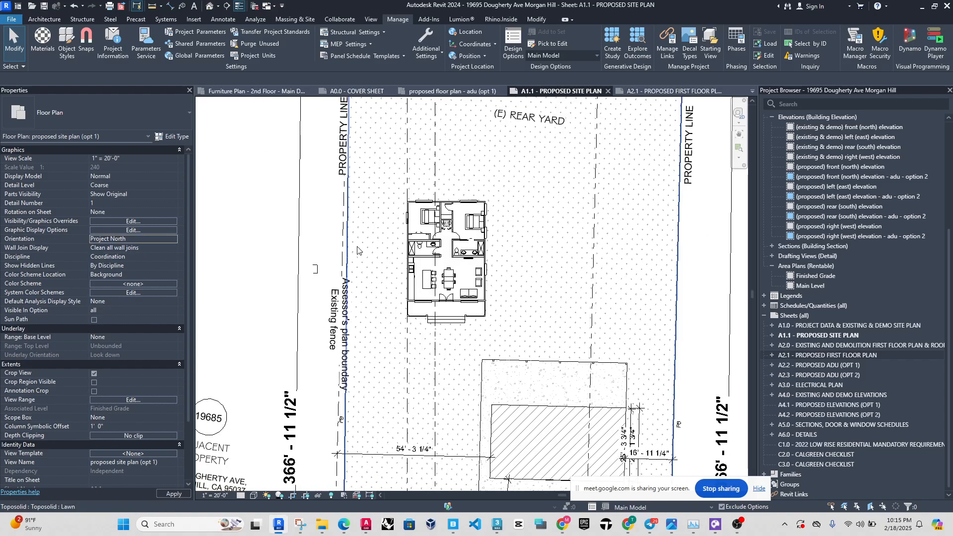
{"action": "scroll", "coordinate": [443, 243], "scroll_direction": "down", "scroll_amount": 5}
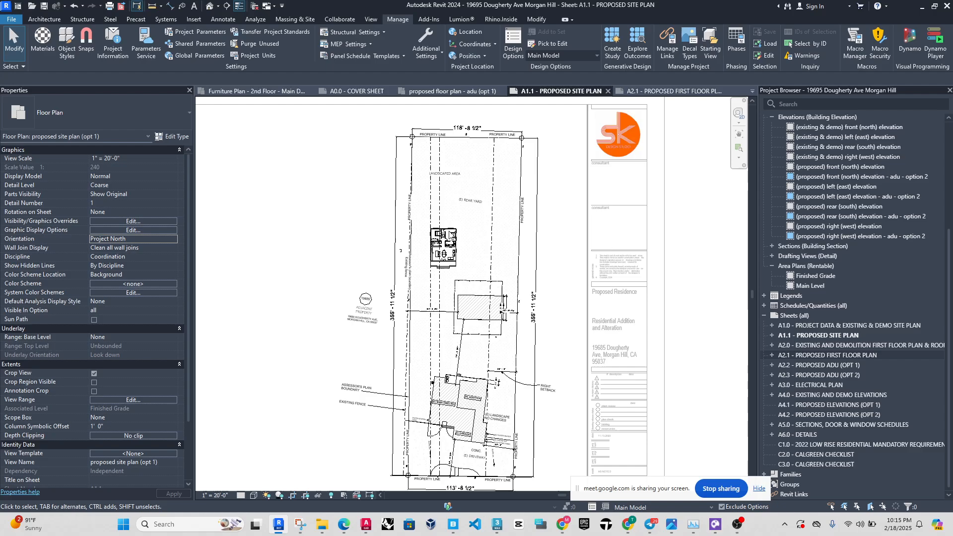
{"action": "scroll", "coordinate": [449, 251], "scroll_direction": "up", "scroll_amount": 3}
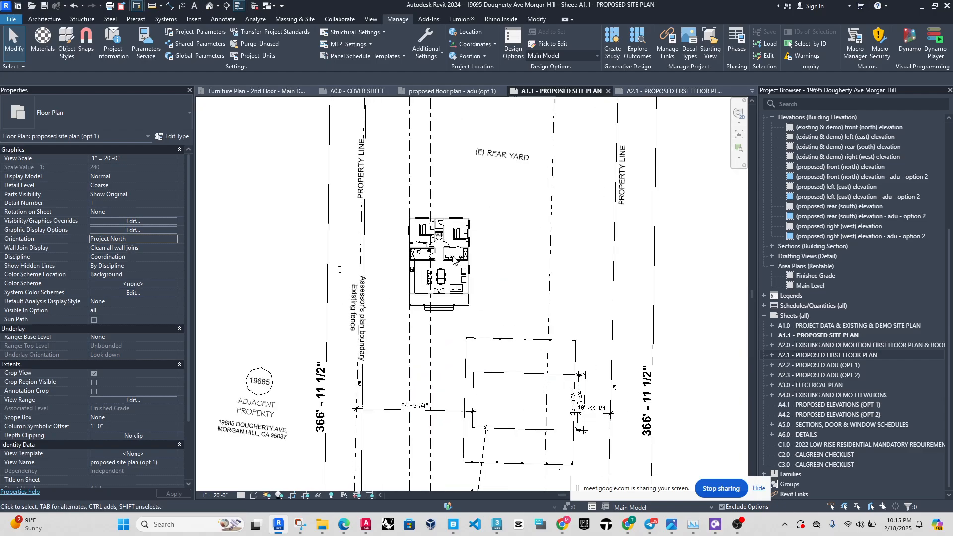
{"action": "scroll", "coordinate": [438, 214], "scroll_direction": "down", "scroll_amount": 2}
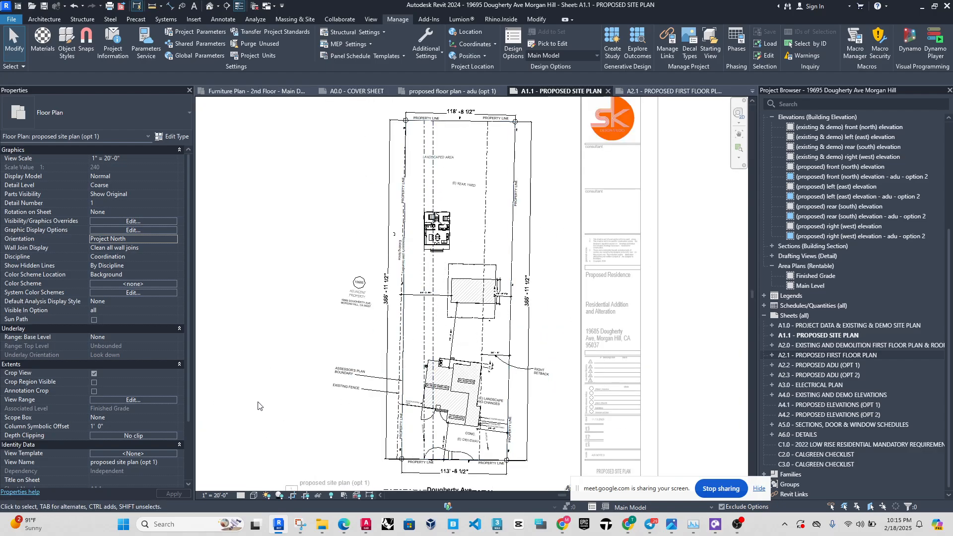
{"action": "left_click", "coordinate": [74, 6]}
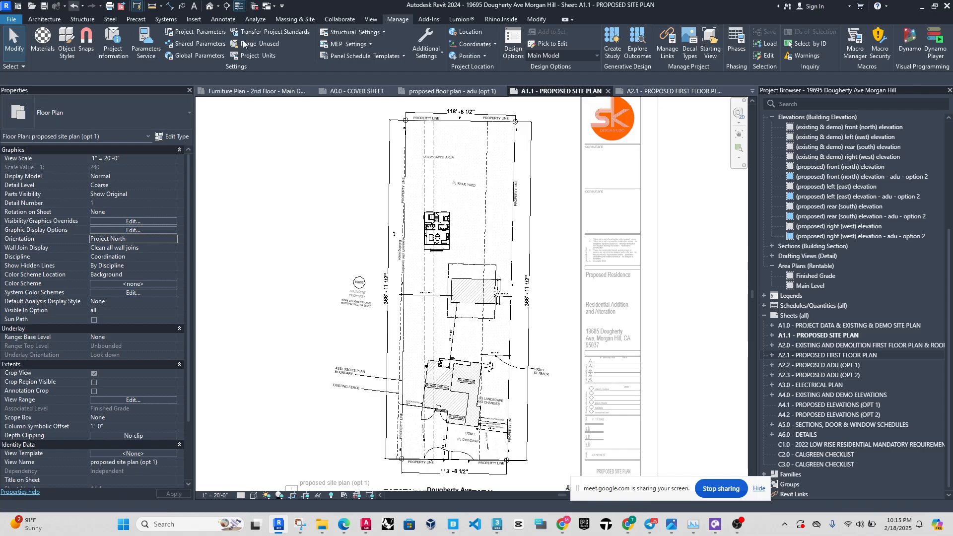
Examine the True North site plan and the option 1 ADU on sheet A1.1, and deactivate the viewport.
{"action": "scroll", "coordinate": [440, 315], "scroll_direction": "down", "scroll_amount": 2}
{"action": "scroll", "coordinate": [440, 315], "scroll_direction": "down", "scroll_amount": 1}
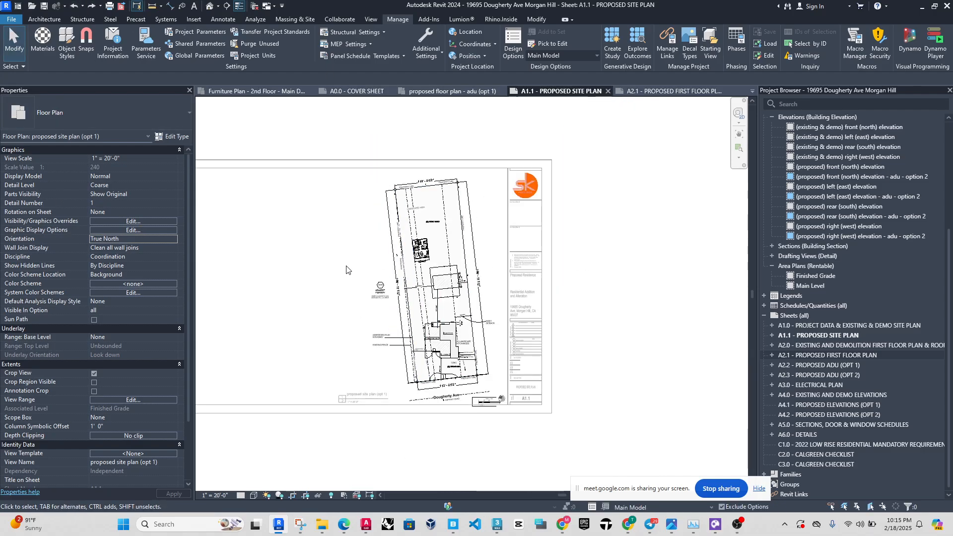
{"action": "scroll", "coordinate": [279, 269], "scroll_direction": "up", "scroll_amount": 2}
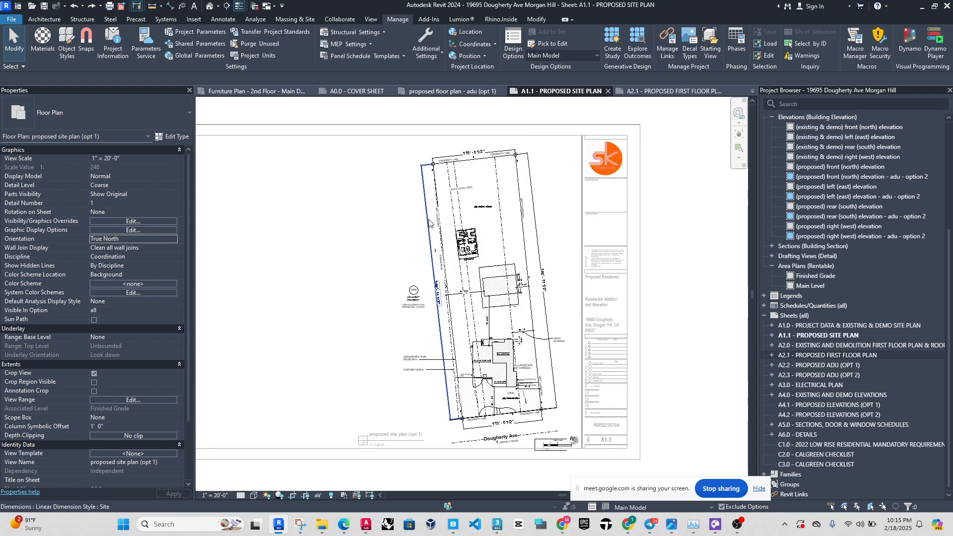
{"action": "scroll", "coordinate": [429, 222], "scroll_direction": "up", "scroll_amount": 1}
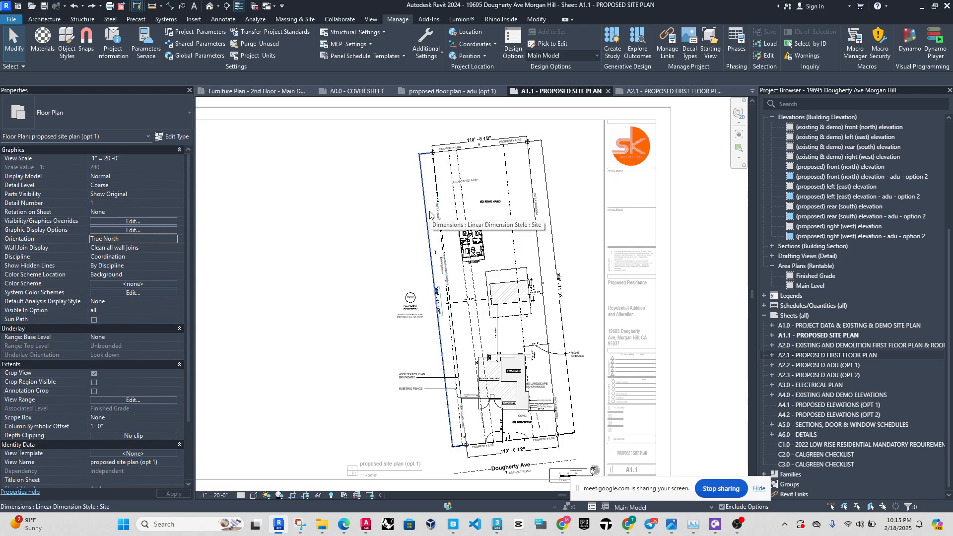
{"action": "scroll", "coordinate": [433, 228], "scroll_direction": "up", "scroll_amount": 4}
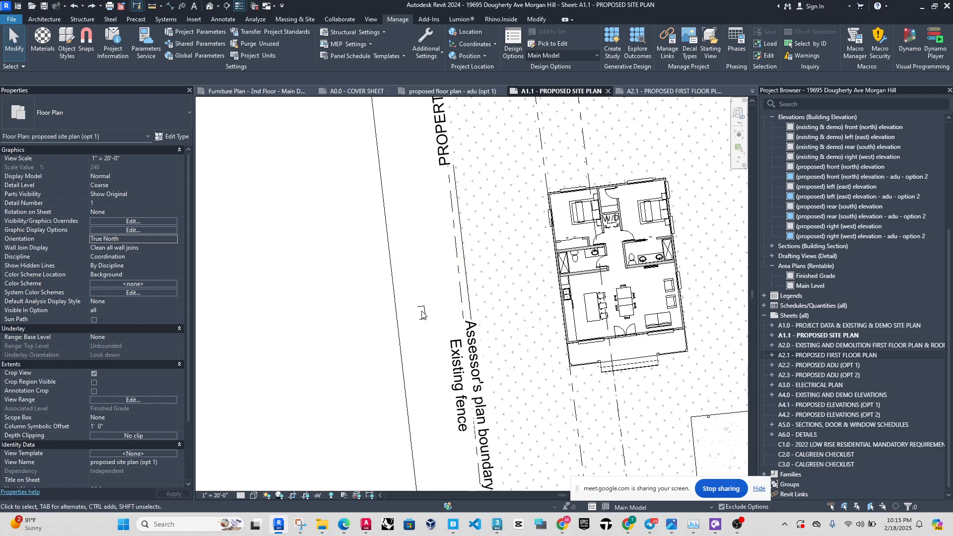
{"action": "scroll", "coordinate": [415, 321], "scroll_direction": "down", "scroll_amount": 3}
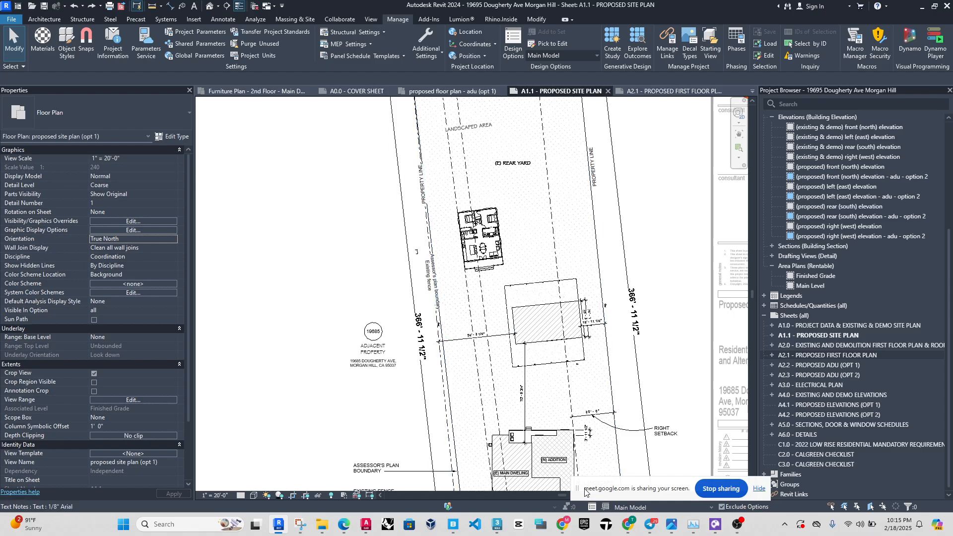
{"action": "left_click_drag", "start_coordinate": [579, 489], "coordinate": [89, 502]}
{"action": "scroll", "coordinate": [549, 304], "scroll_direction": "down", "scroll_amount": 5}
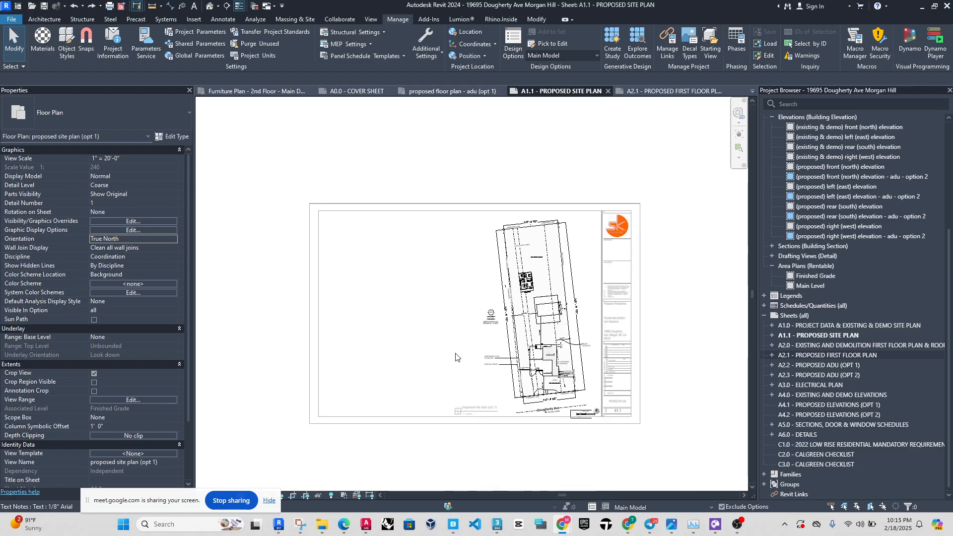
{"action": "scroll", "coordinate": [456, 356], "scroll_direction": "up", "scroll_amount": 1}
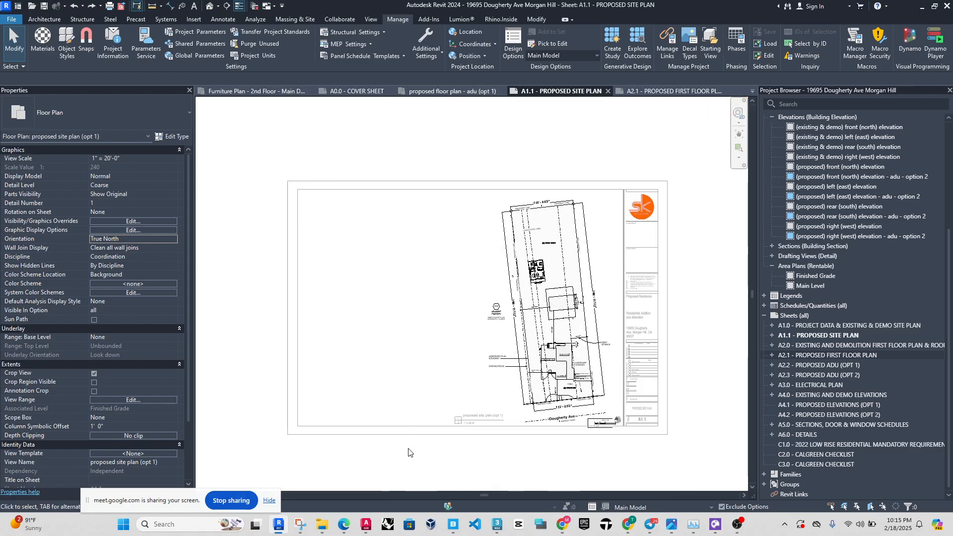
{"action": "left_click", "coordinate": [414, 401]}
{"action": "scroll", "coordinate": [534, 355], "scroll_direction": "up", "scroll_amount": 2}
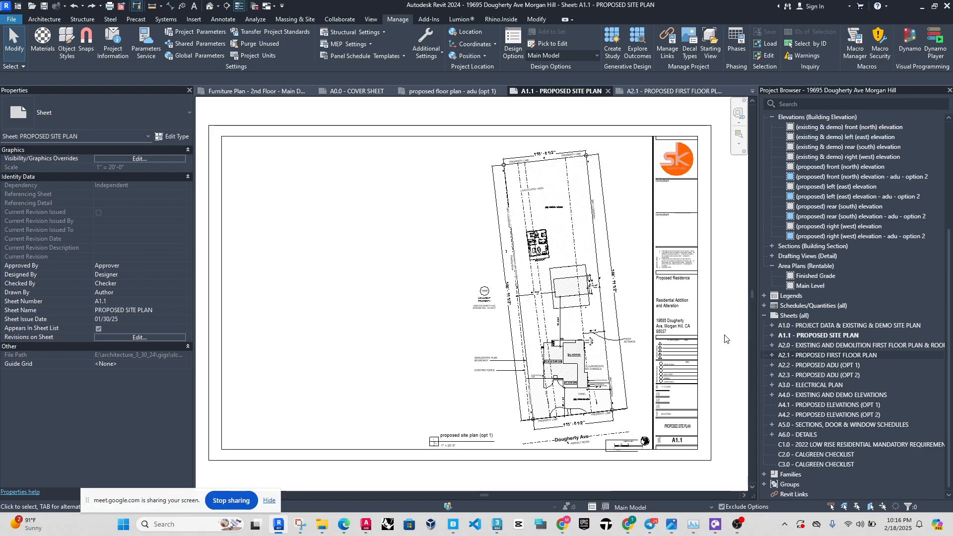
Review the project's design option set and its options, and close the Design Options dialog.
{"action": "left_click", "coordinate": [507, 45]}
{"action": "left_click_drag", "start_coordinate": [658, 164], "coordinate": [258, 152]}
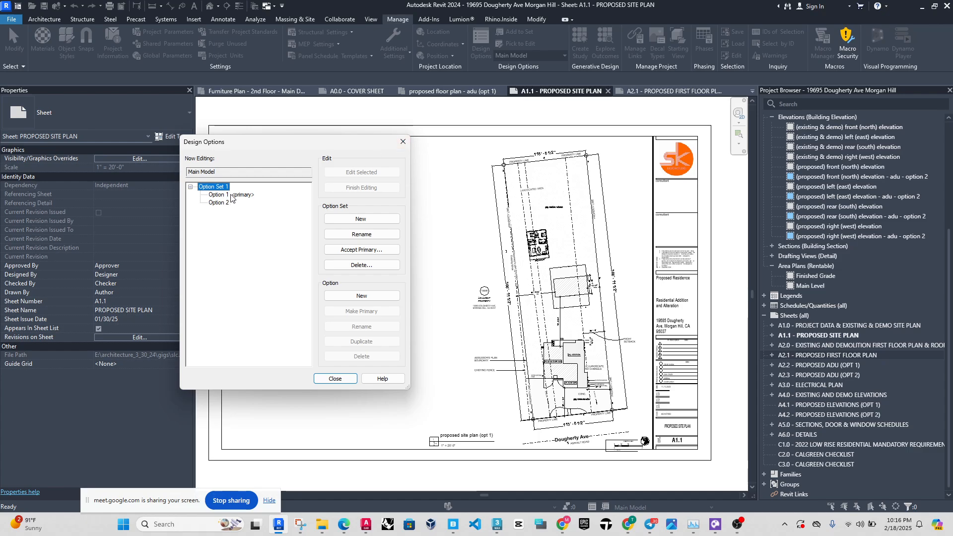
{"action": "left_click", "coordinate": [402, 144]}
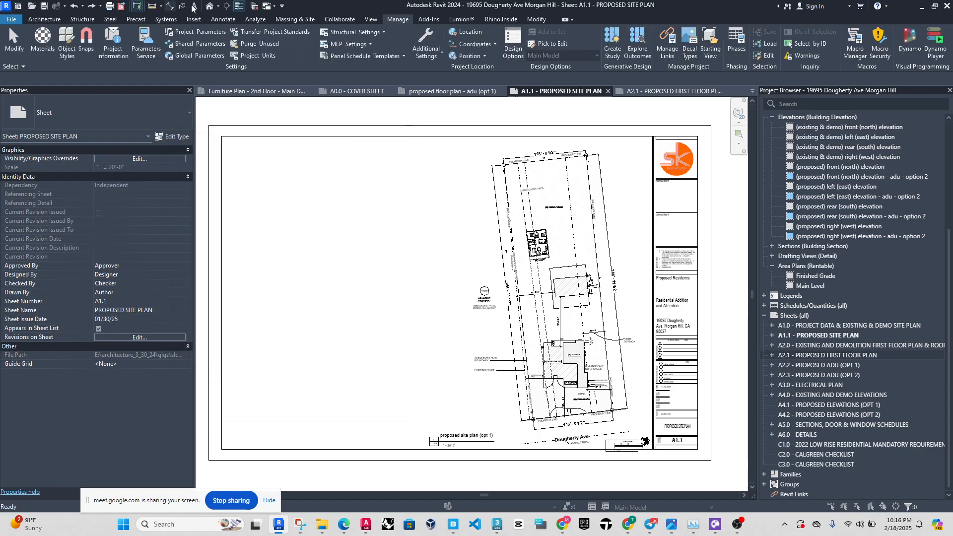
Switch to The Patriarch project's Furniture Plan - 2nd Floor - Main Dwelling view and focus on the central stair.
{"action": "left_click", "coordinate": [254, 6]}
{"action": "left_click", "coordinate": [256, 91]}
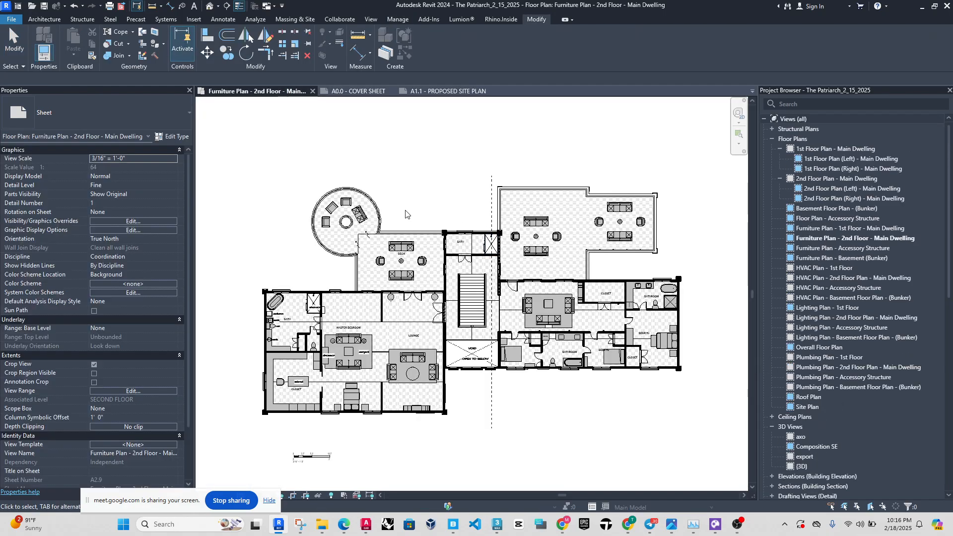
{"action": "scroll", "coordinate": [497, 348], "scroll_direction": "up", "scroll_amount": 2}
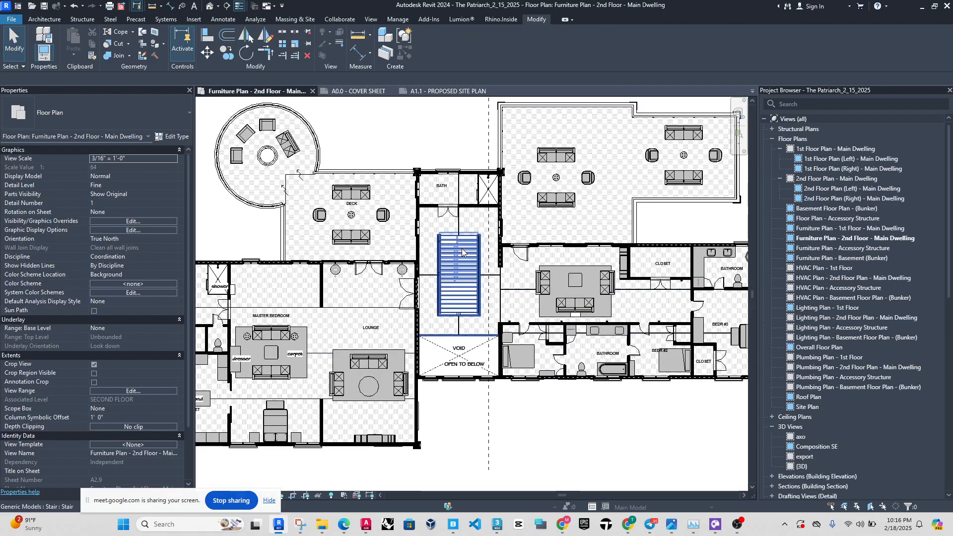
Create a new design option set in the project and add a second option to it.
{"action": "left_click", "coordinate": [404, 20]}
{"action": "left_click", "coordinate": [513, 45]}
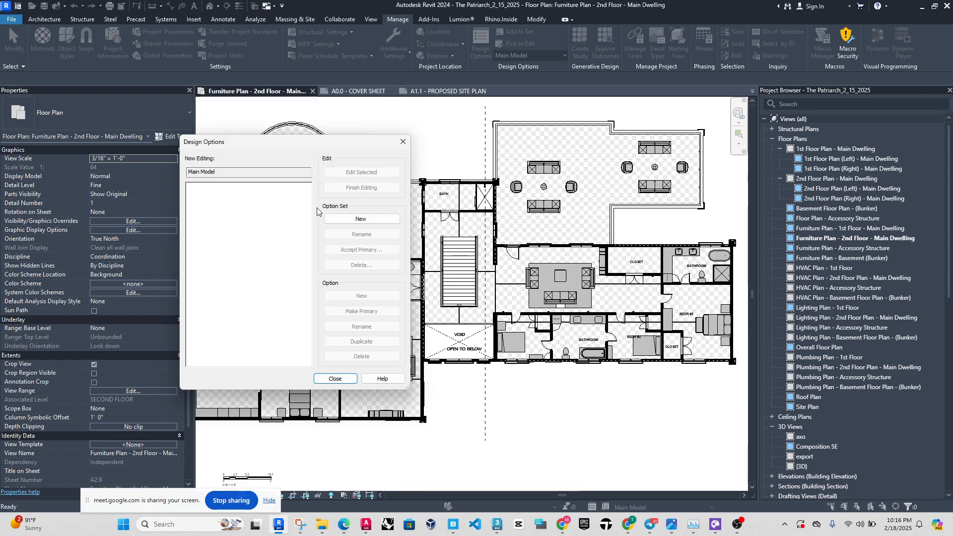
{"action": "left_click", "coordinate": [360, 220]}
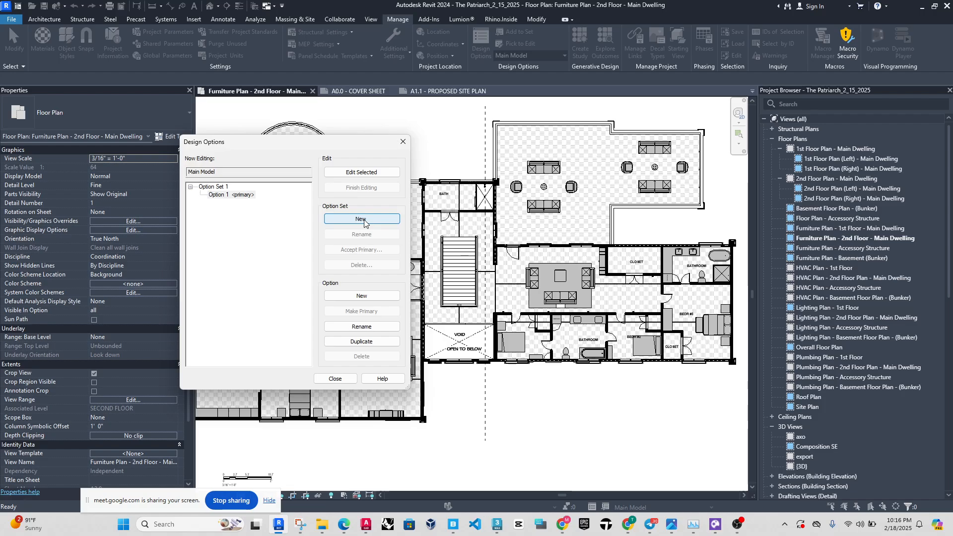
{"action": "left_click", "coordinate": [219, 188]}
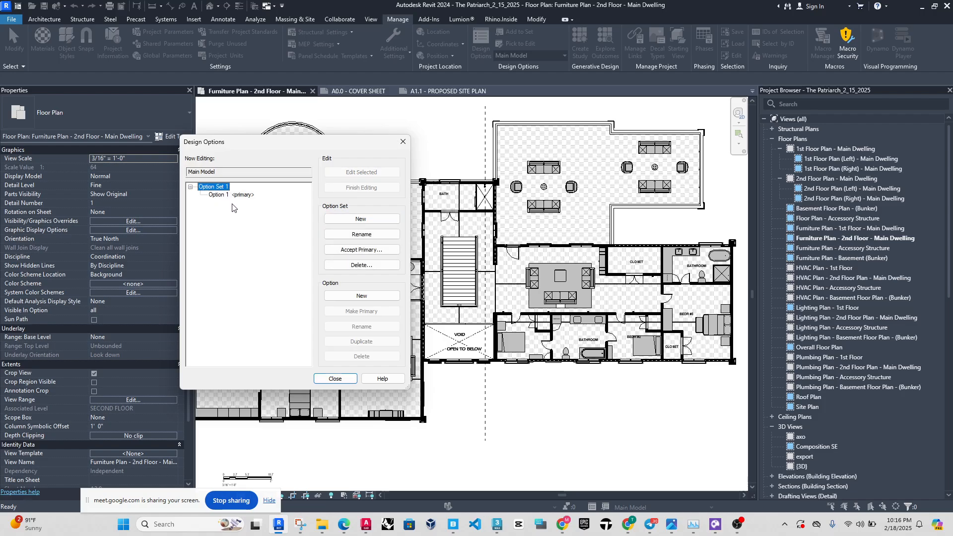
{"action": "left_click", "coordinate": [367, 296]}
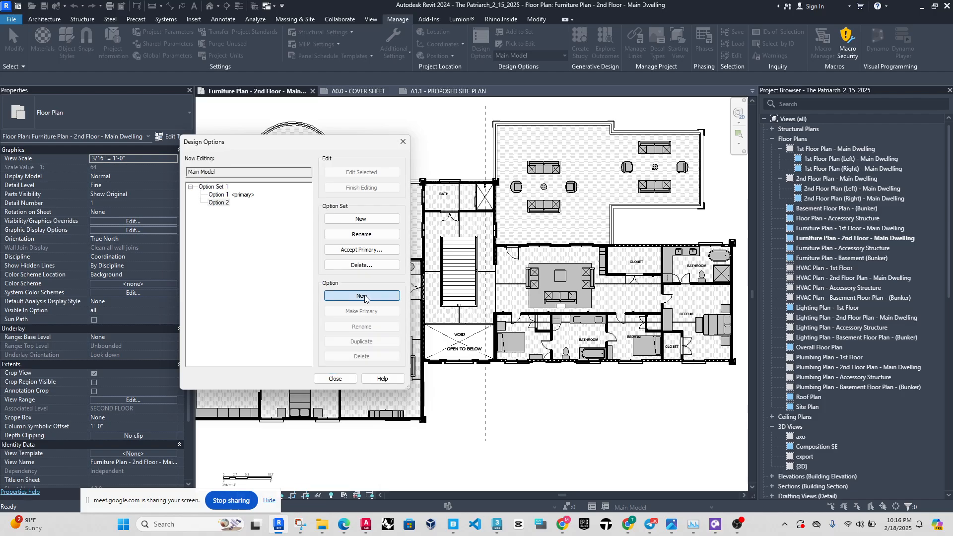
Add further options up to Option 6 to the option set, and delete all but the first two.
{"action": "left_click", "coordinate": [366, 297]}
{"action": "left_click", "coordinate": [364, 298]}
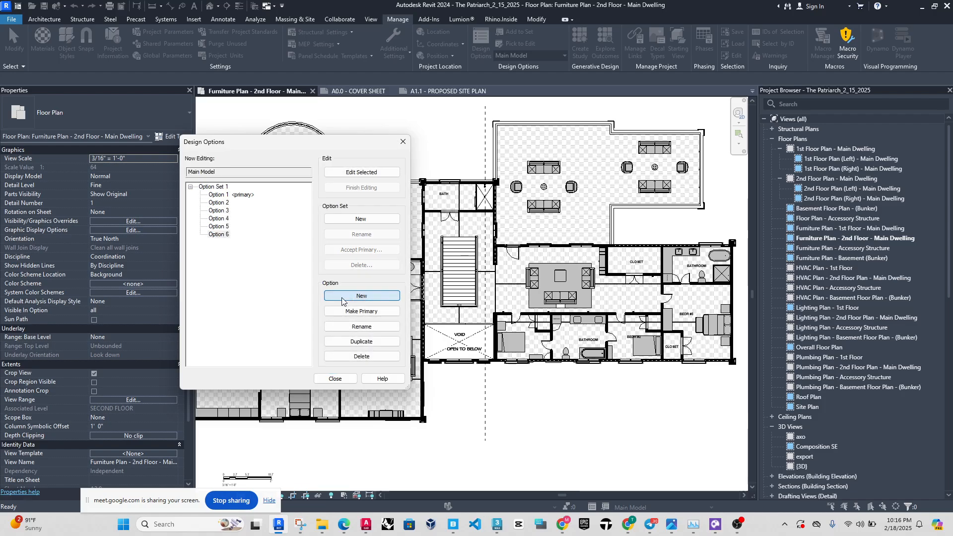
{"action": "left_click", "coordinate": [367, 356]}
{"action": "left_click", "coordinate": [367, 356]}
{"action": "left_click", "coordinate": [367, 358]}
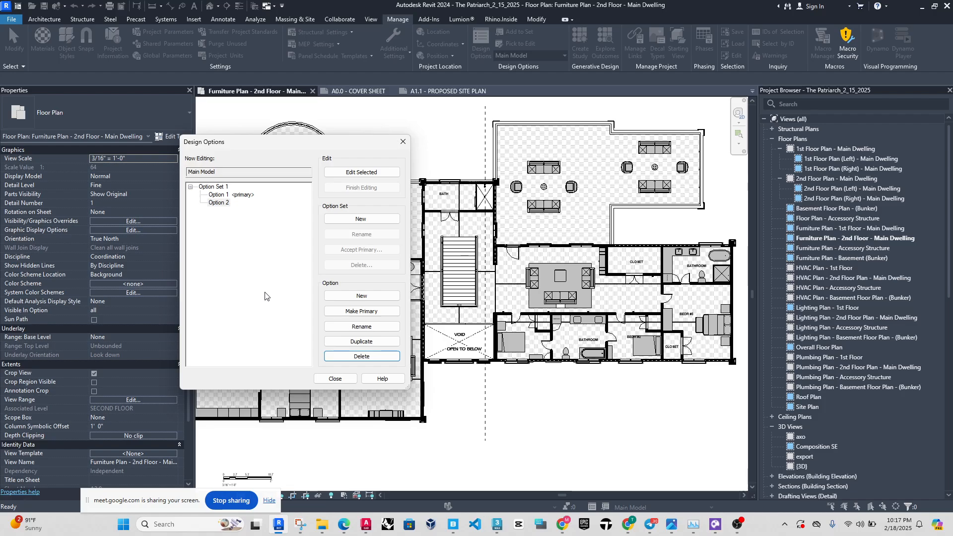
Create a second option set containing three options, and add a third option to Option Set 1.
{"action": "left_click", "coordinate": [360, 219]}
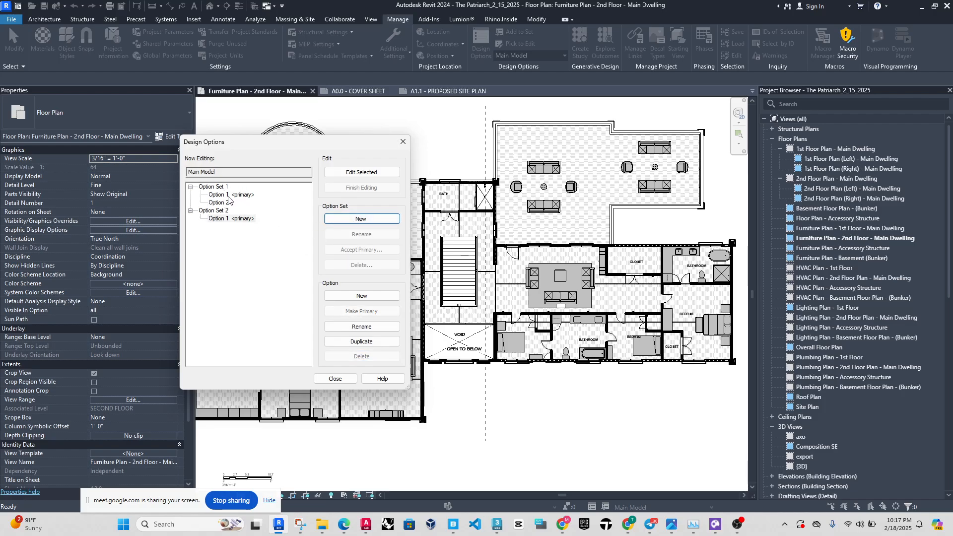
{"action": "left_click", "coordinate": [361, 296]}
{"action": "left_click", "coordinate": [361, 295]}
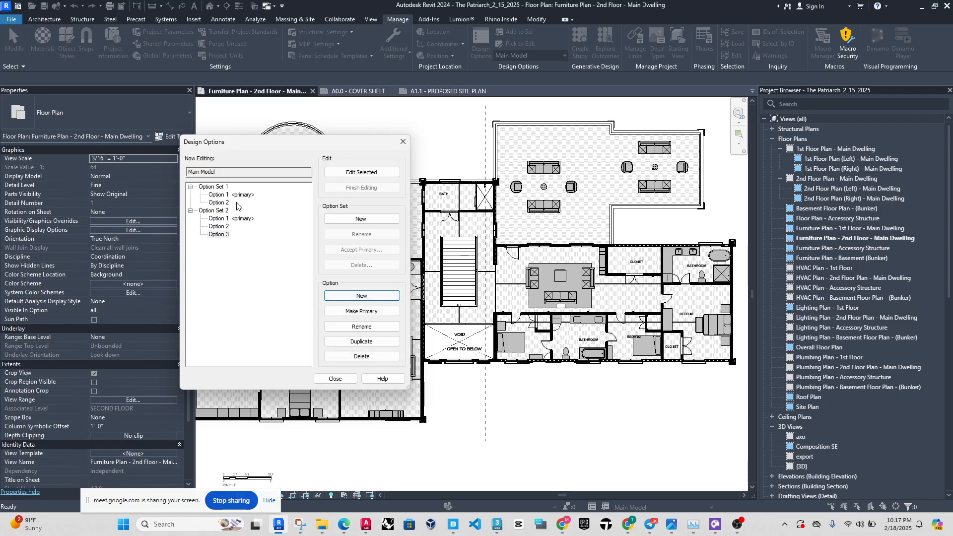
{"action": "left_click", "coordinate": [214, 186]}
{"action": "left_click", "coordinate": [362, 296]}
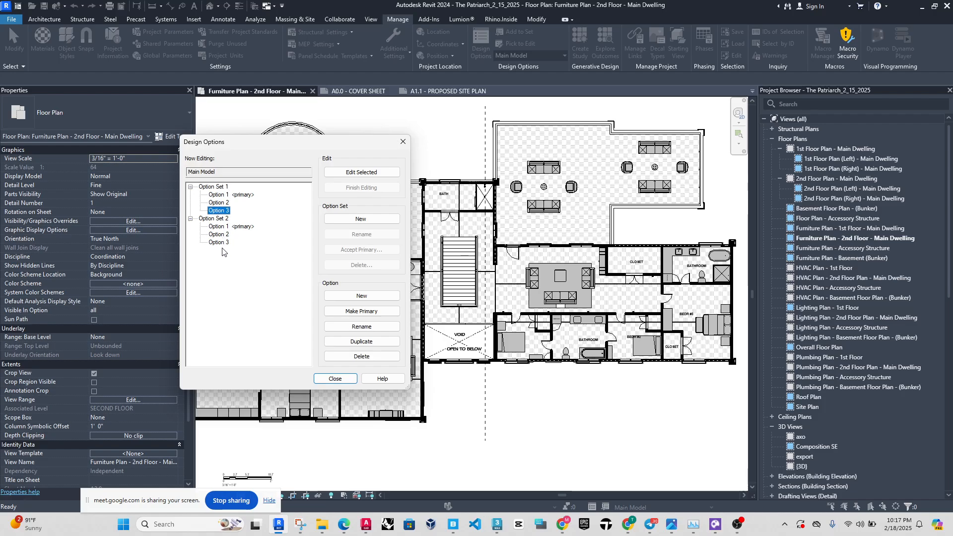
Delete Option Set 2 with all its options, and remove Option 3 from Option Set 1.
{"action": "left_click", "coordinate": [214, 218]}
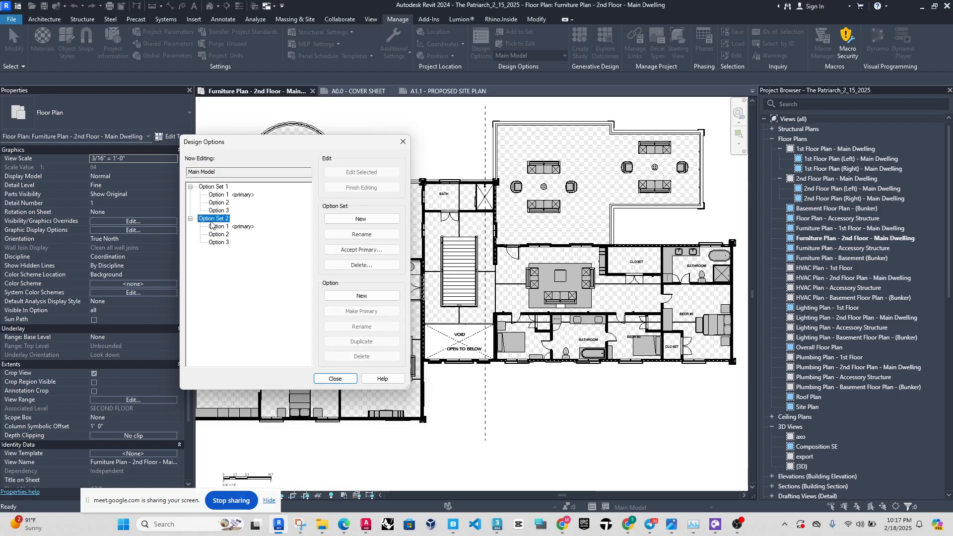
{"action": "left_click", "coordinate": [373, 265]}
{"action": "left_click", "coordinate": [491, 265]}
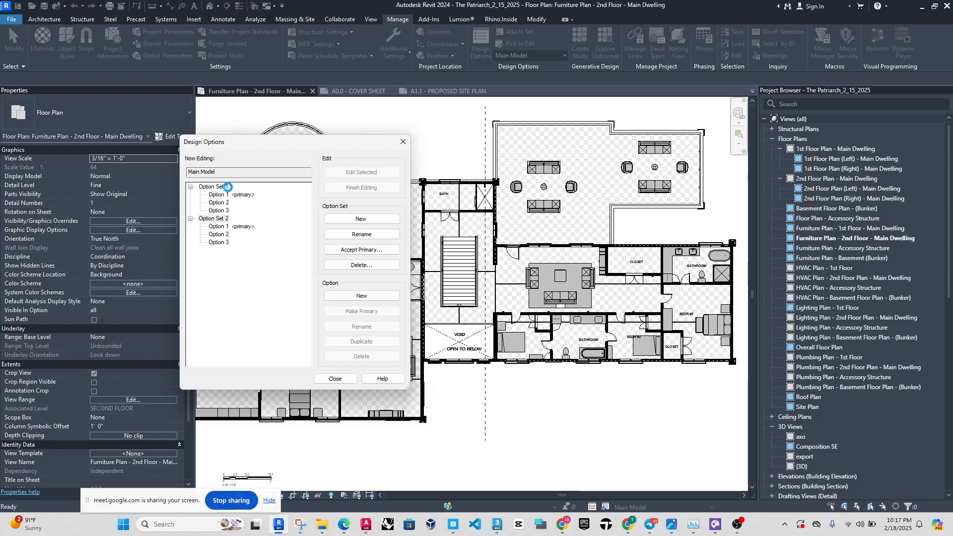
{"action": "left_click", "coordinate": [223, 210]}
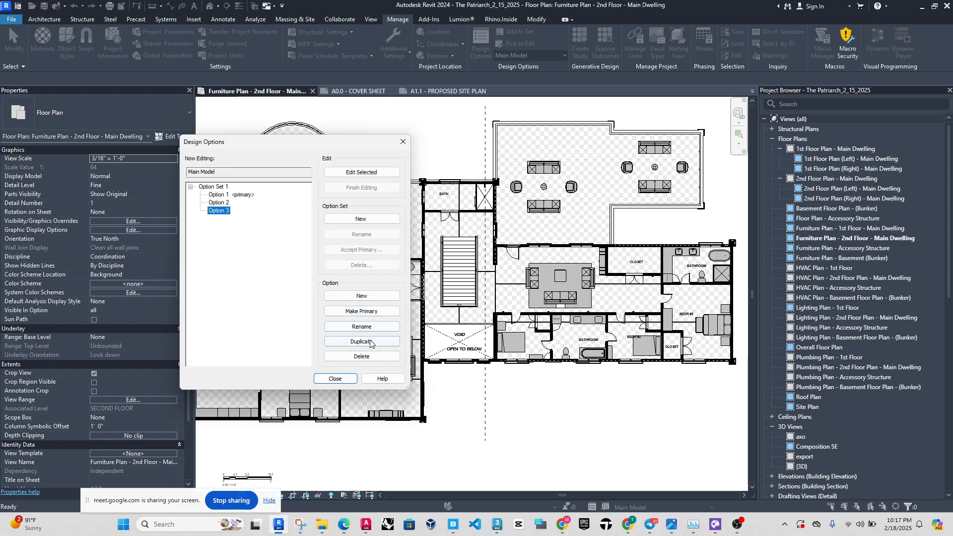
{"action": "left_click", "coordinate": [370, 355]}
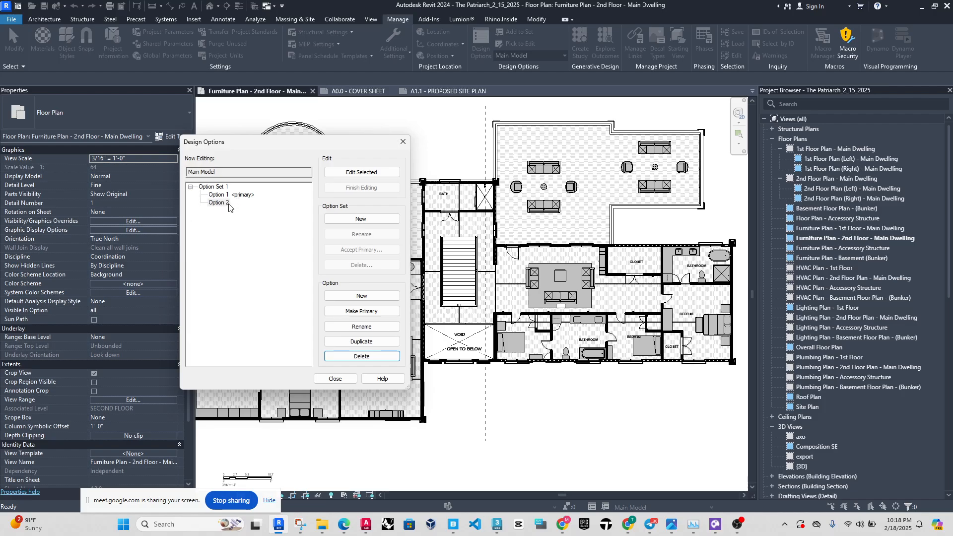
Delete Option Set 1 from The Patriarch project and close the Design Options dialog.
{"action": "left_click", "coordinate": [228, 203]}
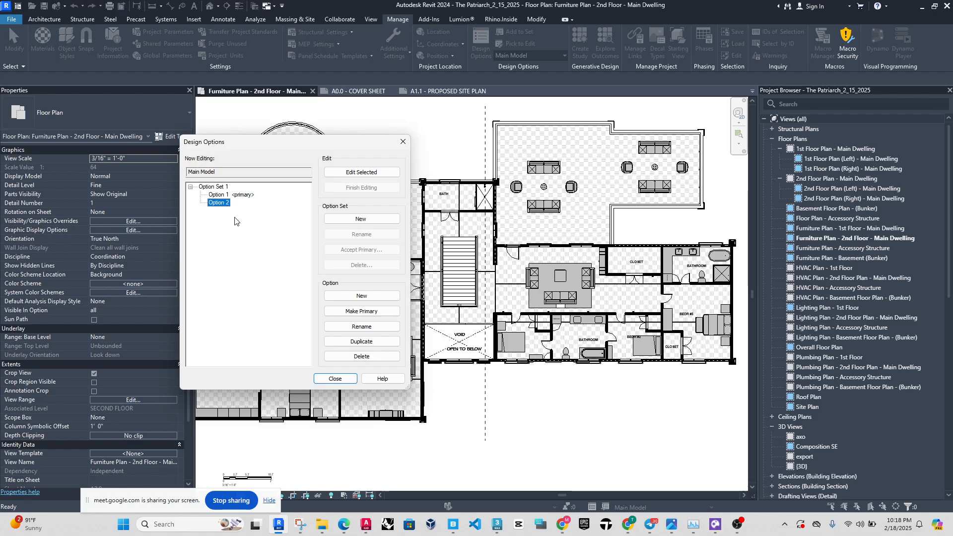
{"action": "left_click", "coordinate": [214, 187]}
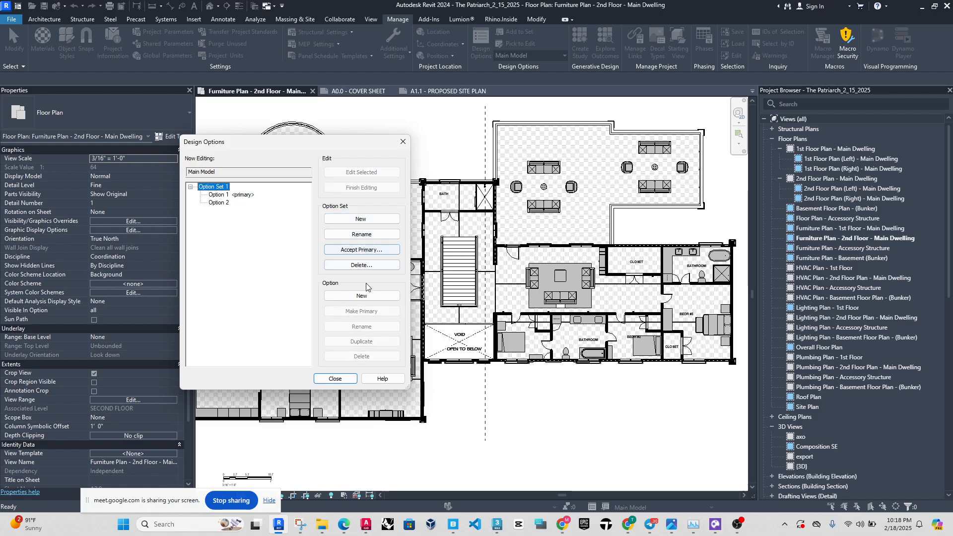
{"action": "left_click", "coordinate": [362, 266]}
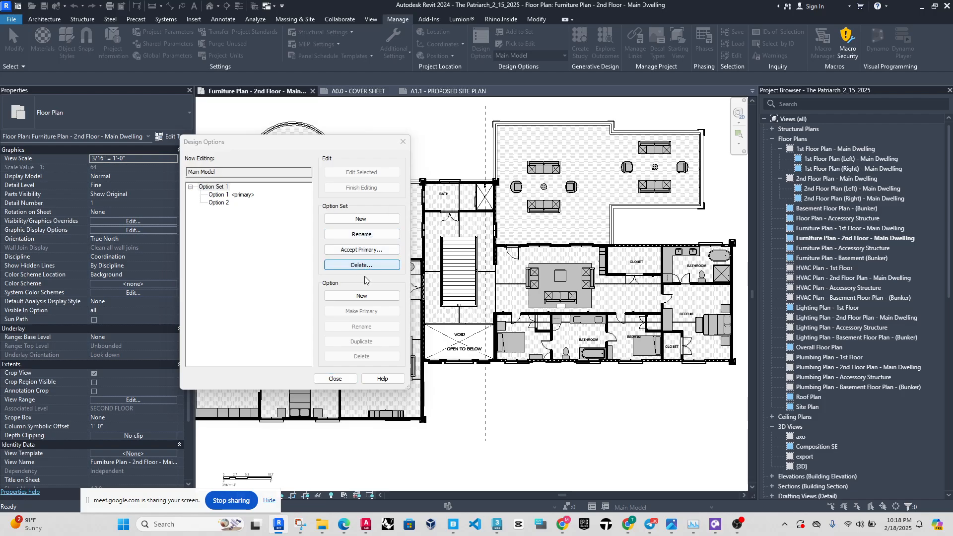
{"action": "left_click", "coordinate": [499, 267]}
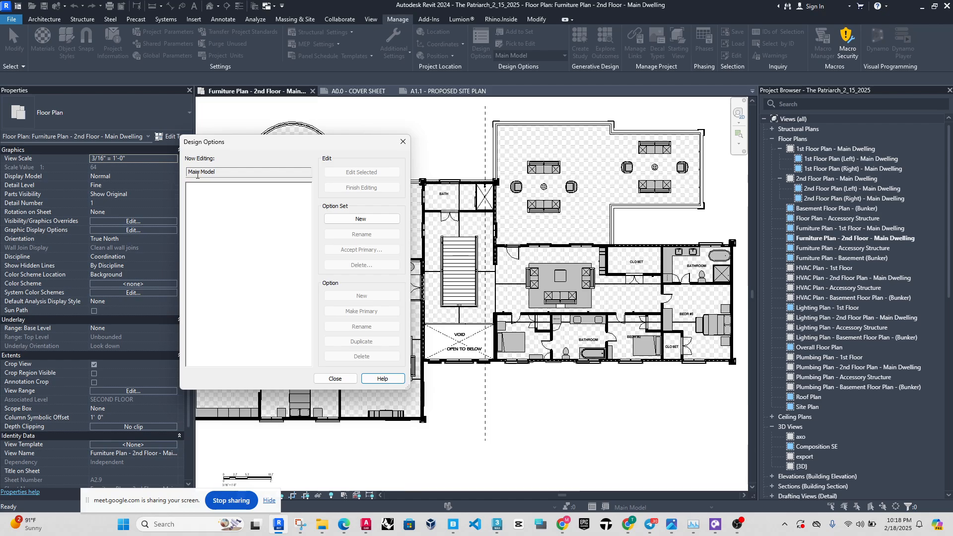
{"action": "left_click_drag", "start_coordinate": [188, 174], "coordinate": [217, 172]}
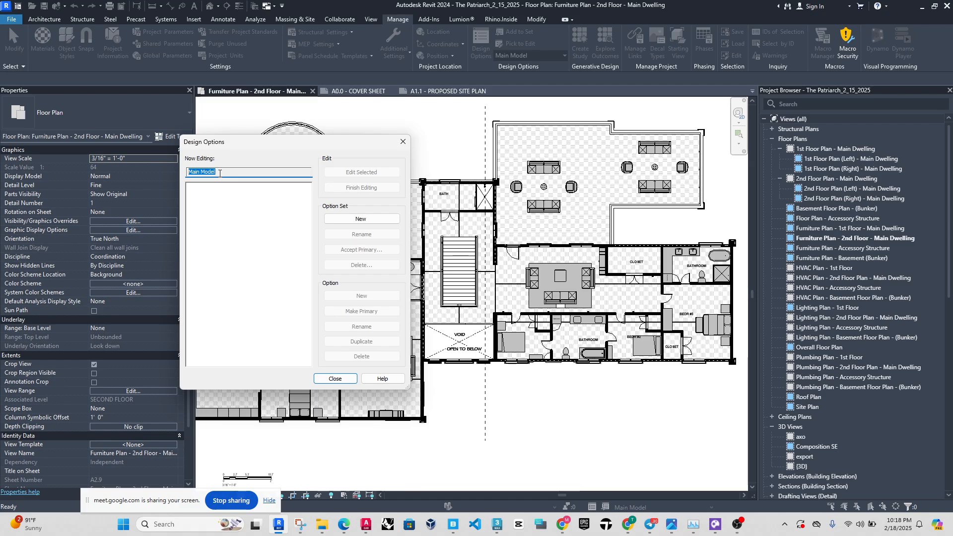
{"action": "left_click", "coordinate": [402, 141]}
Switch to the A1.1 - Proposed Site Plan sheet and review the main model, Option 1 and Option 2 in its Design Options dialog.
{"action": "left_click", "coordinate": [454, 92]}
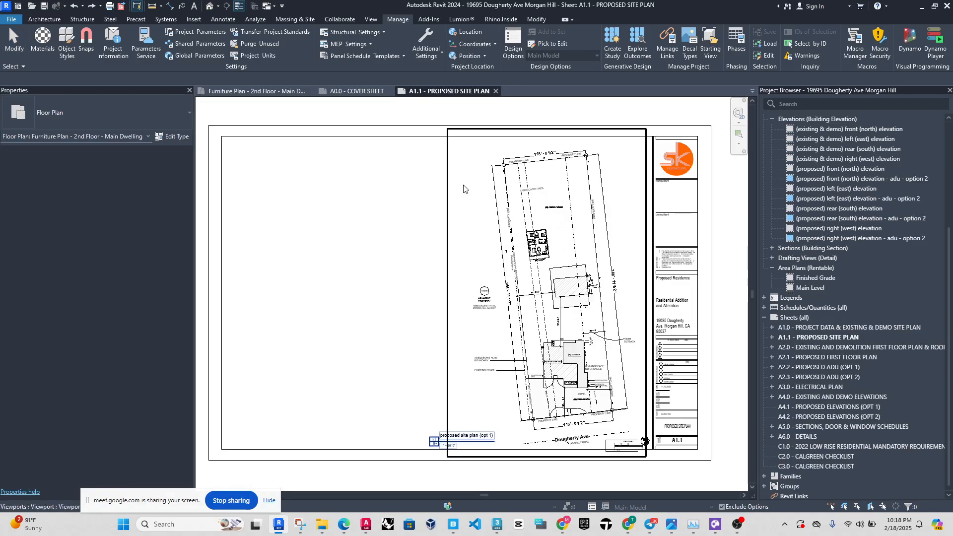
{"action": "left_click", "coordinate": [513, 44]}
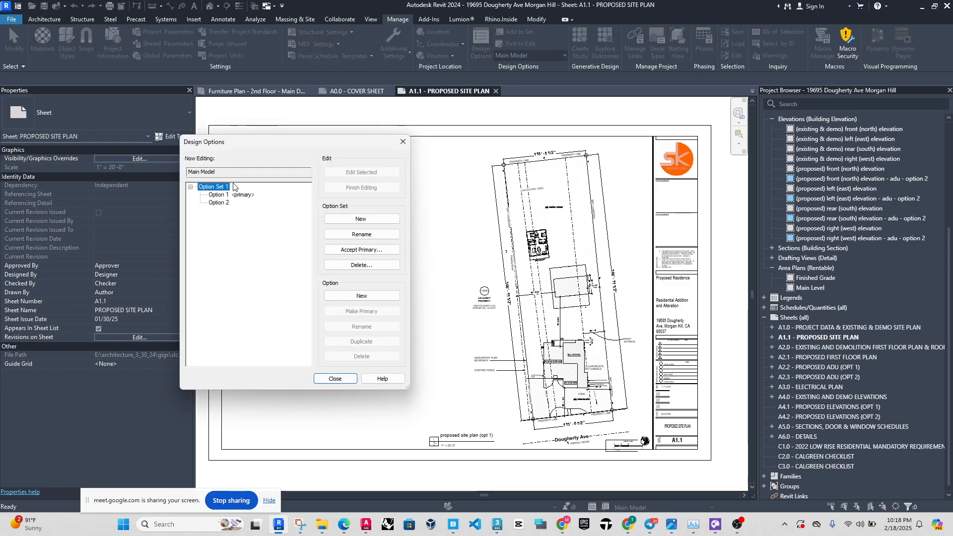
{"action": "left_click", "coordinate": [226, 174]}
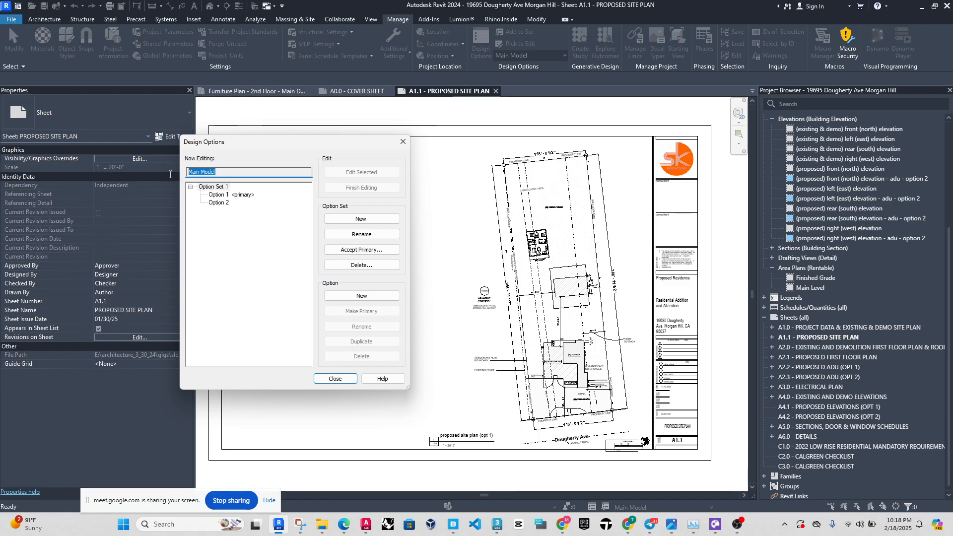
{"action": "left_click", "coordinate": [248, 195]}
{"action": "left_click", "coordinate": [226, 202]}
{"action": "left_click", "coordinate": [234, 195]}
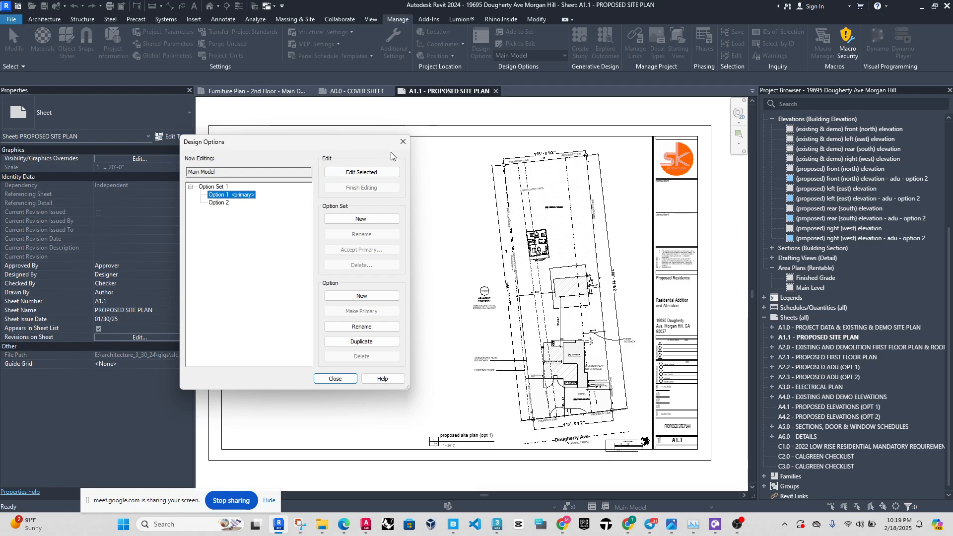
{"action": "left_click", "coordinate": [402, 142]}
Activate the proposed site plan (opt 1) view on the sheet and make Option 1 (primary) the active design option.
{"action": "scroll", "coordinate": [600, 287], "scroll_direction": "up", "scroll_amount": 3}
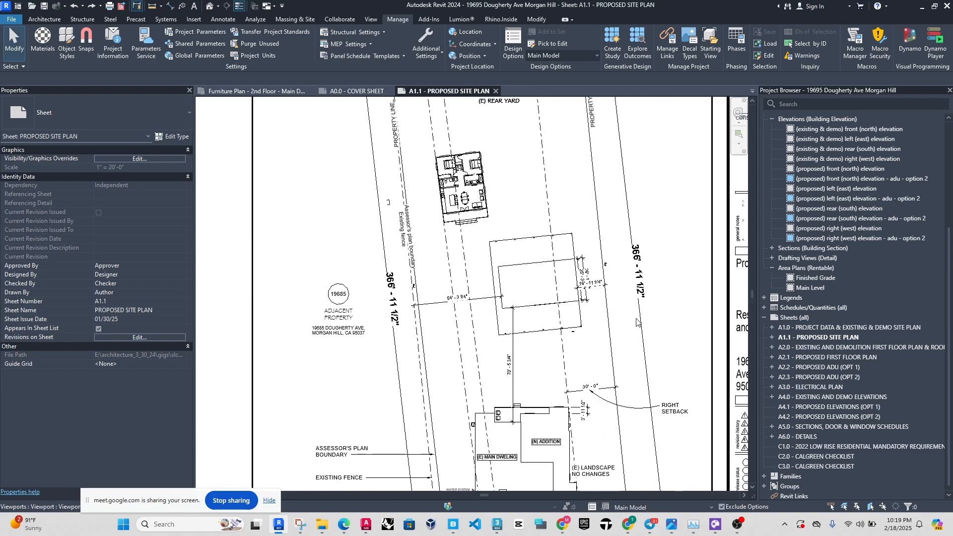
{"action": "double_click", "coordinate": [678, 331]}
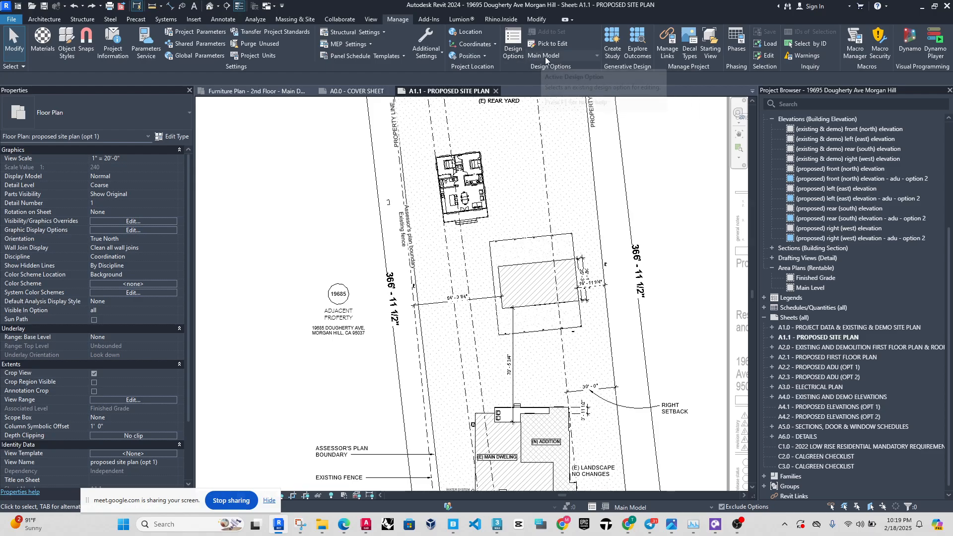
{"action": "left_click", "coordinate": [589, 61]}
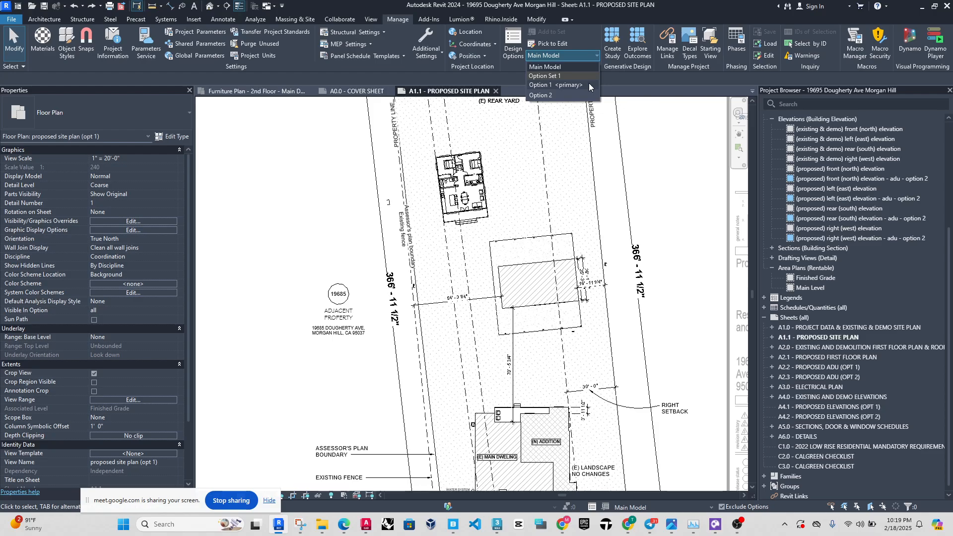
{"action": "left_click", "coordinate": [593, 56]}
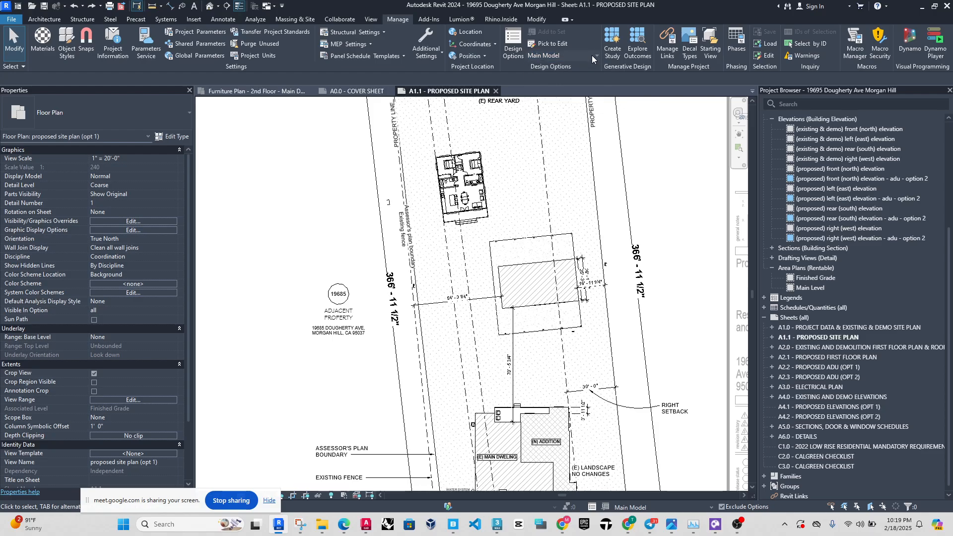
{"action": "left_click", "coordinate": [591, 55]}
{"action": "left_click", "coordinate": [575, 85]}
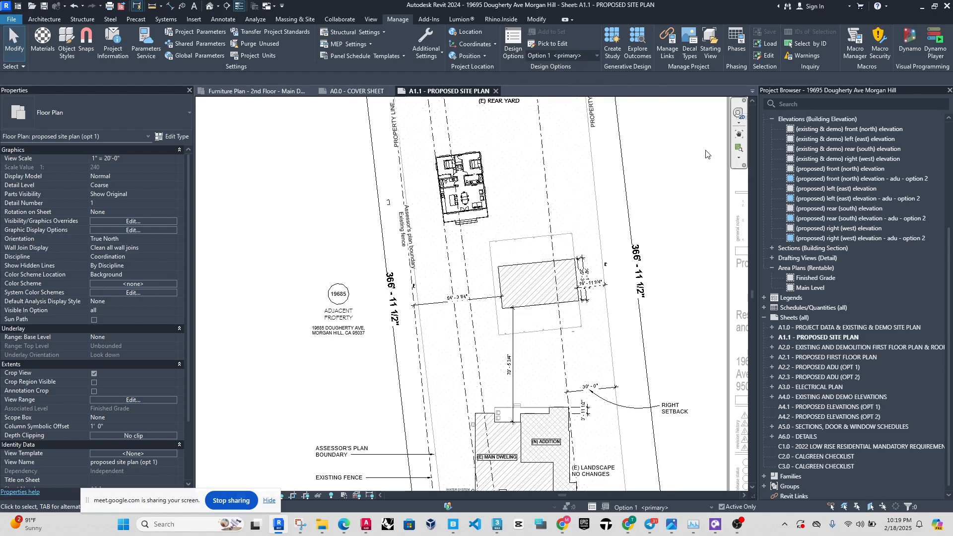
Inspect the ADU in Option 1 and return the active design option to Main Model.
{"action": "scroll", "coordinate": [459, 160], "scroll_direction": "up", "scroll_amount": 5}
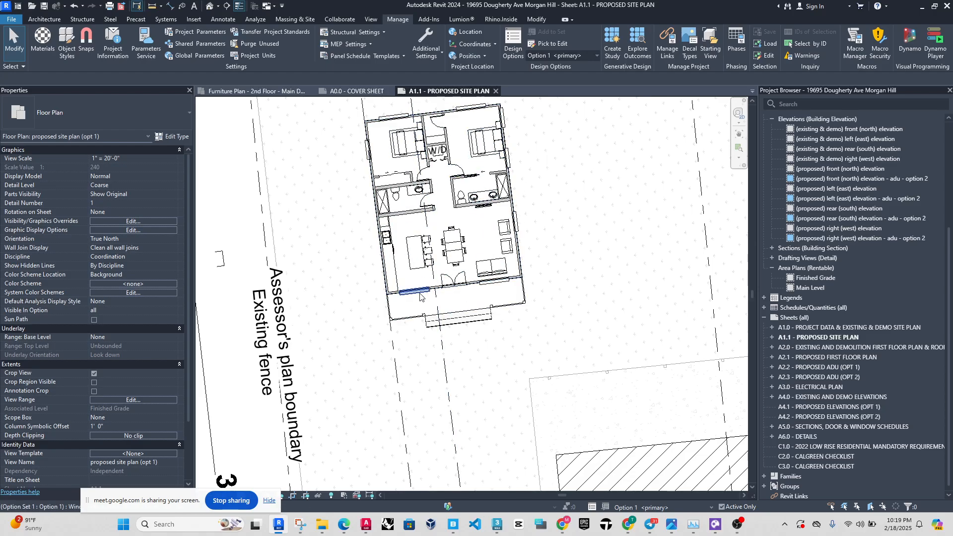
{"action": "scroll", "coordinate": [389, 84], "scroll_direction": "up", "scroll_amount": 2}
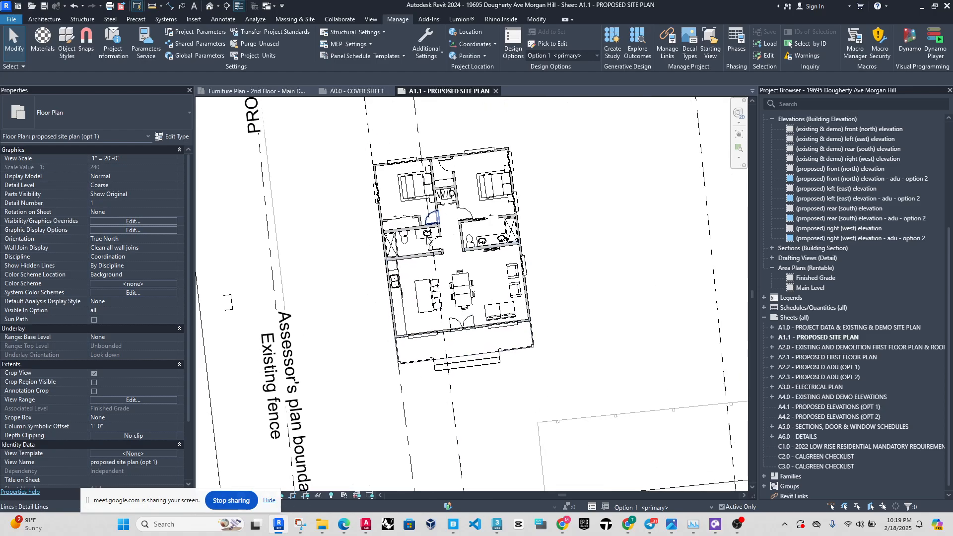
{"action": "left_click", "coordinate": [578, 55]}
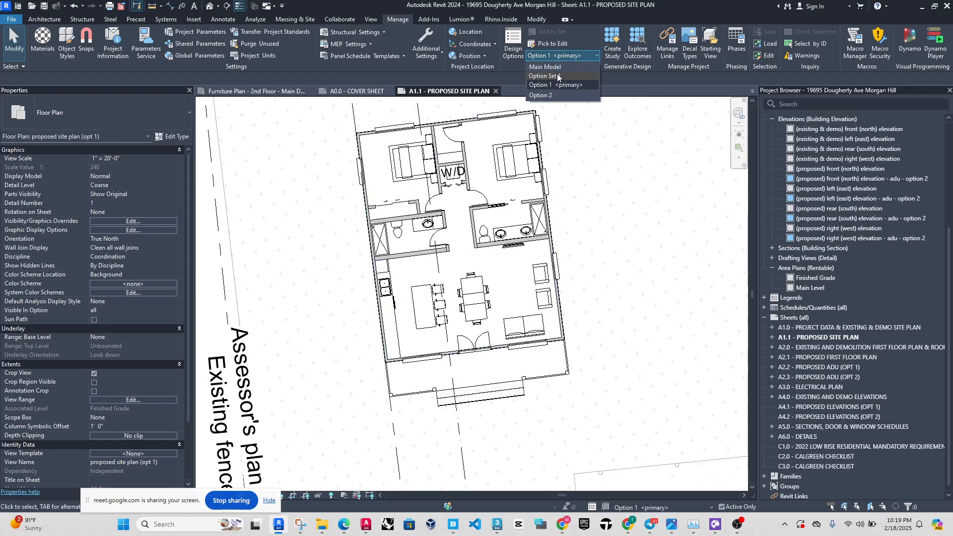
{"action": "left_click", "coordinate": [551, 65]}
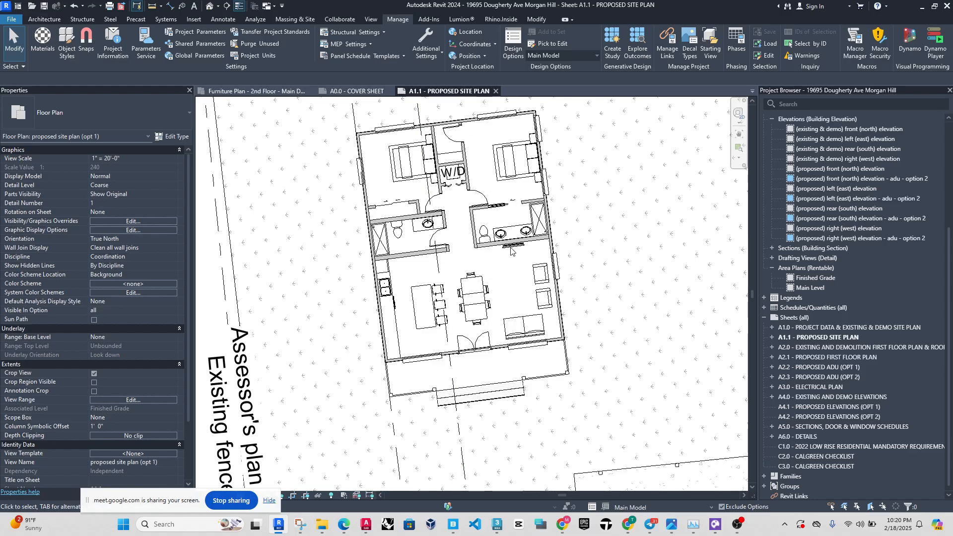
{"action": "left_click_drag", "start_coordinate": [512, 263], "coordinate": [475, 162]}
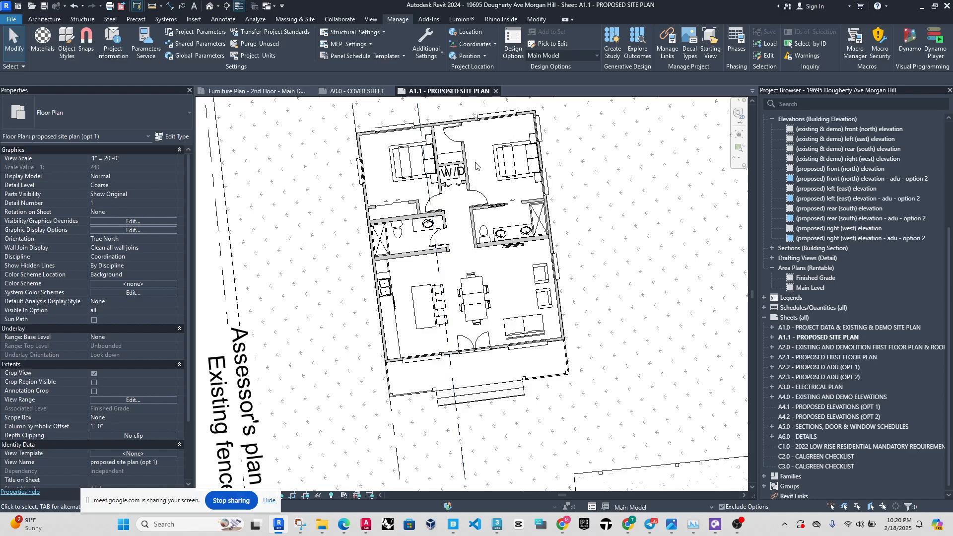
Make Option 2 the active design option in the site plan view.
{"action": "left_click", "coordinate": [588, 57]}
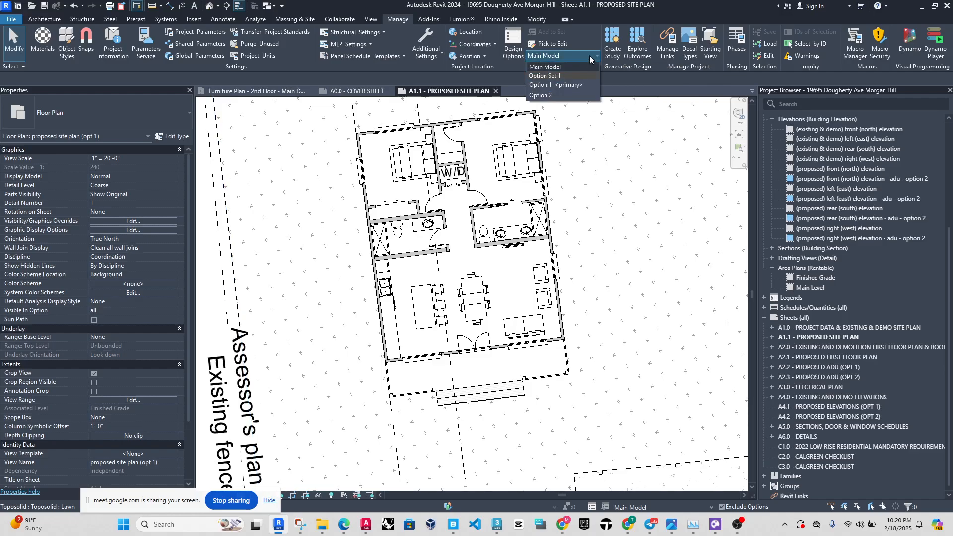
{"action": "left_click", "coordinate": [588, 56]}
{"action": "left_click", "coordinate": [589, 57]}
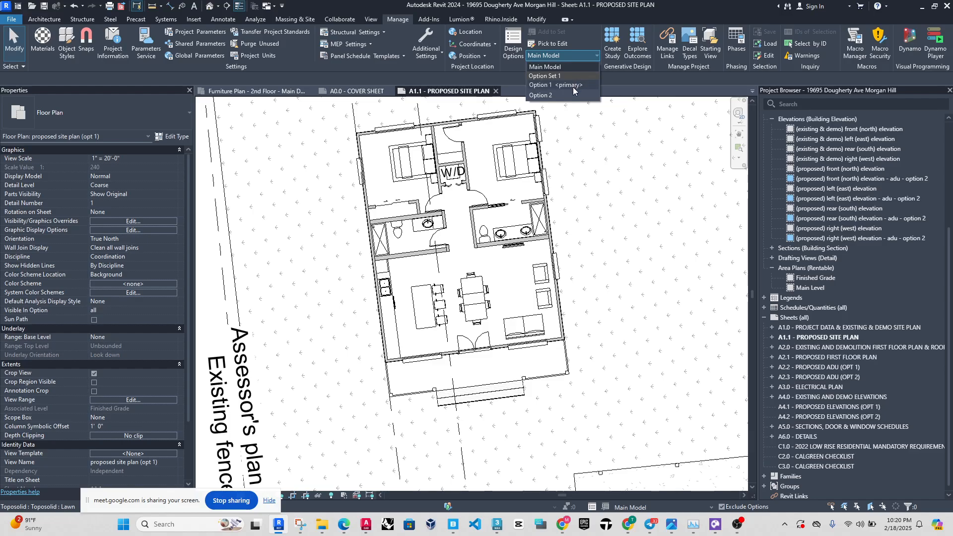
{"action": "left_click", "coordinate": [541, 95]}
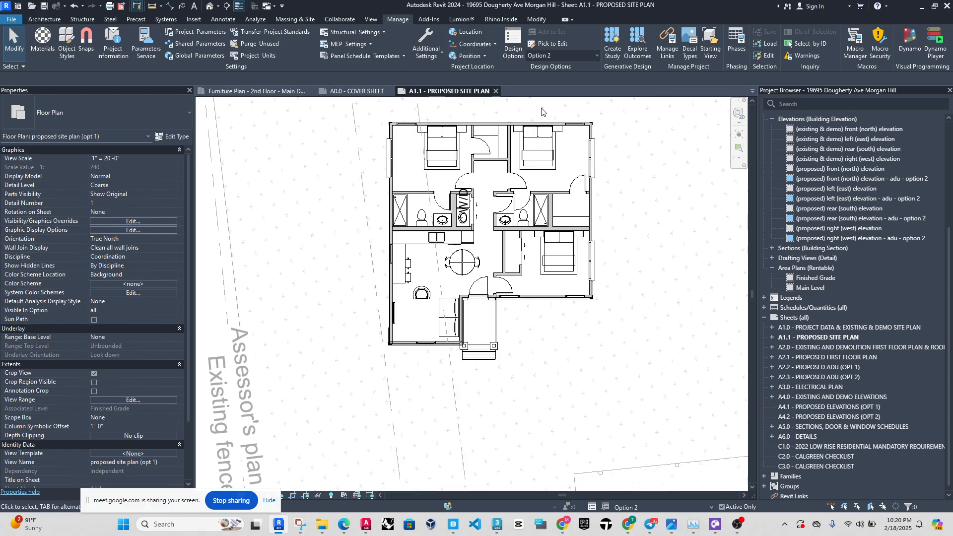
Select the entire Option 2 ADU and move it horizontally about 11 inches so its front wall corner meets the nearby dashed line.
{"action": "scroll", "coordinate": [430, 355], "scroll_direction": "down", "scroll_amount": 1}
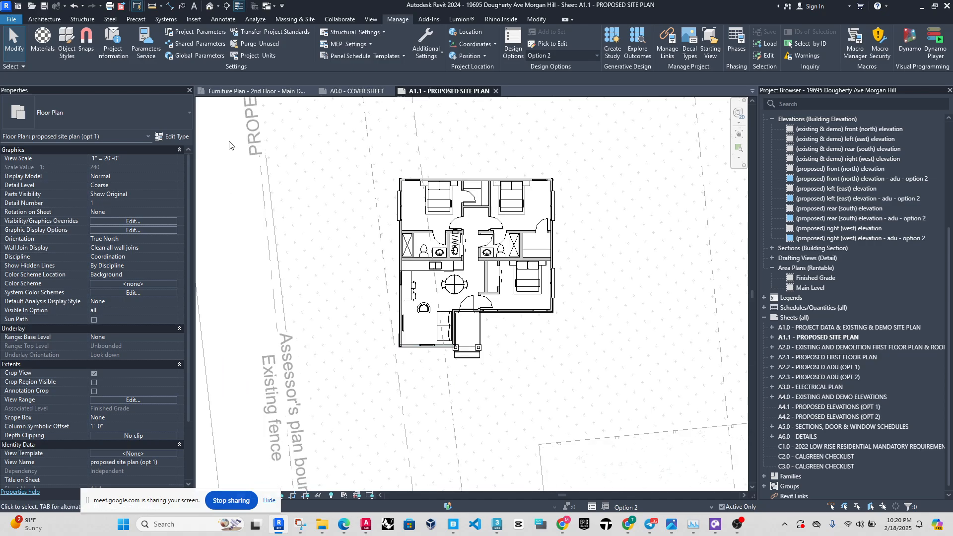
{"action": "left_click_drag", "start_coordinate": [229, 126], "coordinate": [606, 405]}
{"action": "scroll", "coordinate": [394, 347], "scroll_direction": "up", "scroll_amount": 2}
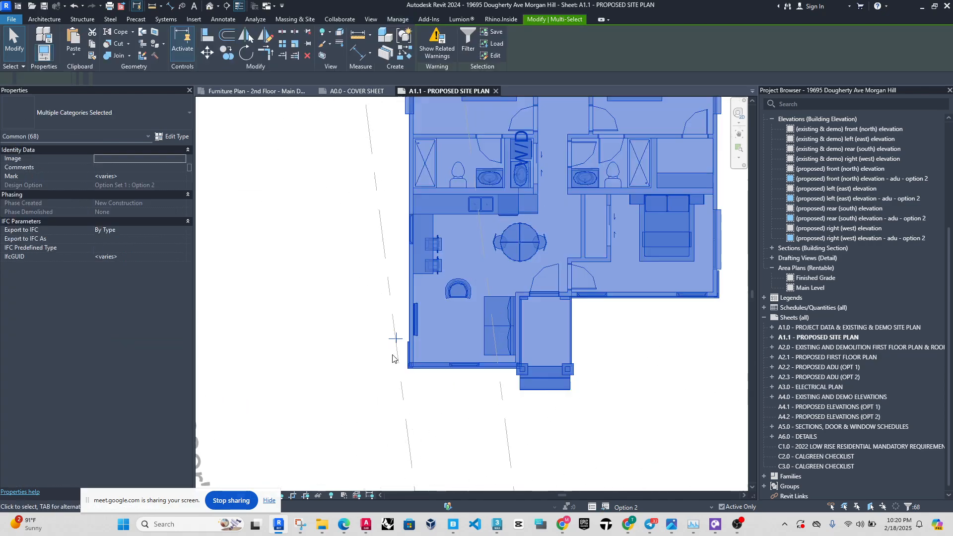
{"action": "scroll", "coordinate": [392, 356], "scroll_direction": "up", "scroll_amount": 3}
{"action": "key", "text": "m"}
{"action": "key", "text": "v"}
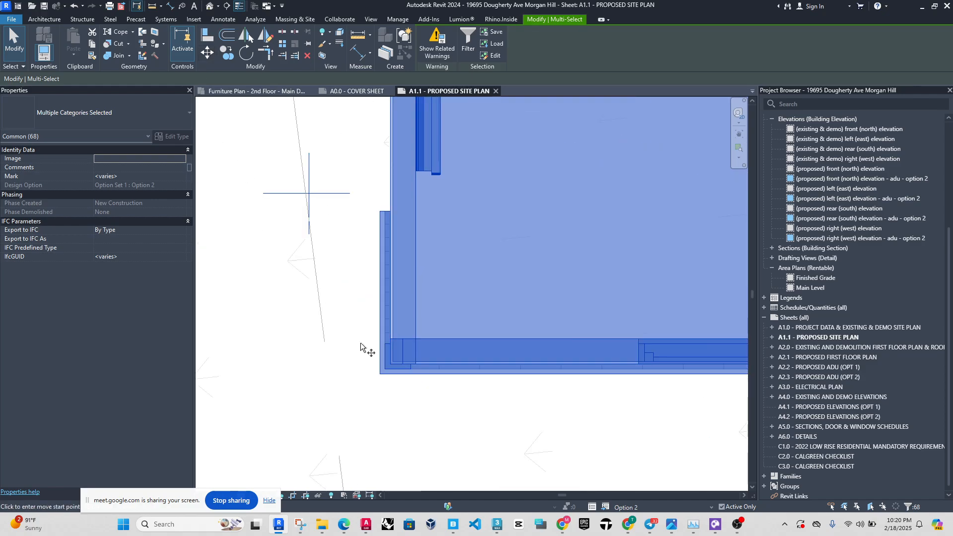
{"action": "left_click", "coordinate": [383, 370]}
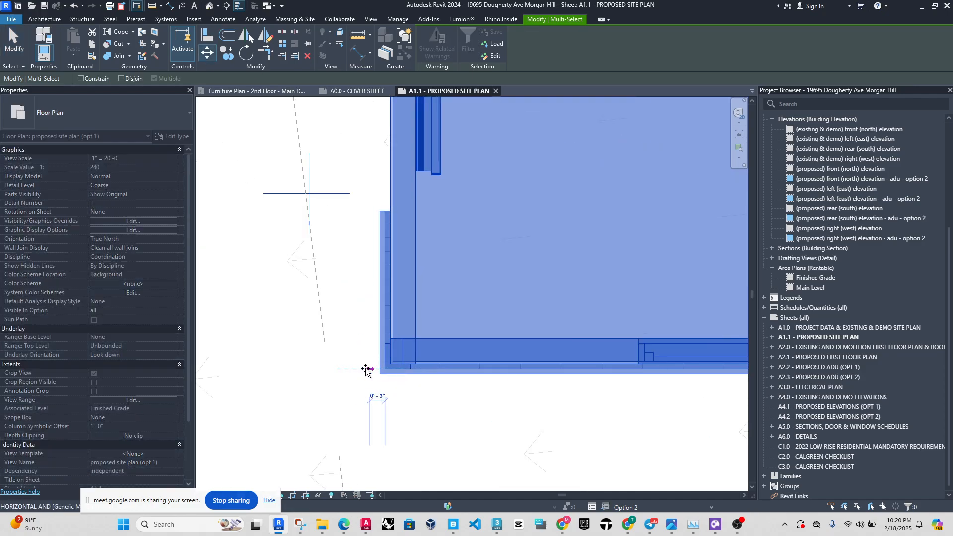
{"action": "left_click", "coordinate": [327, 369]}
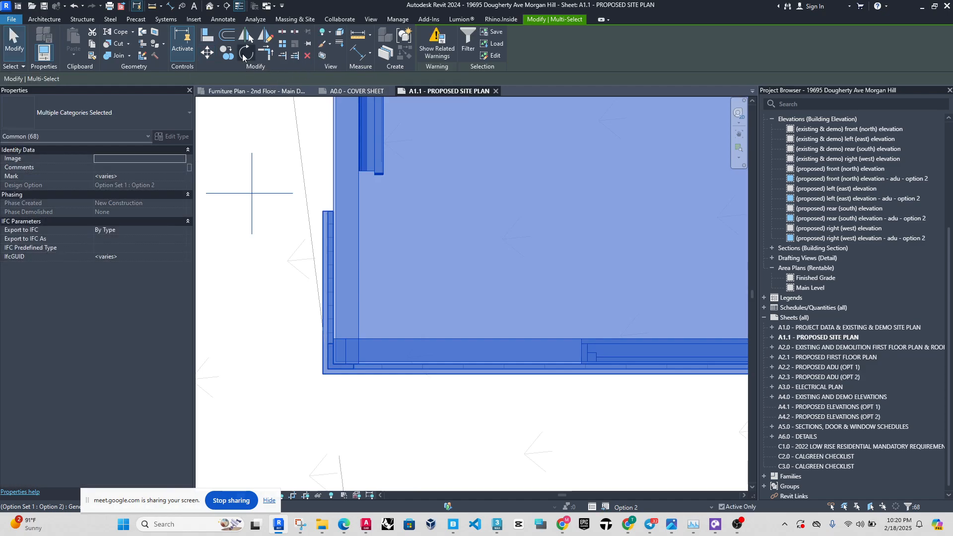
Rotate the selected Option 2 ADU counterclockwise about 7.25° around its front wall corner to match the dashed line, accepting the element deletion.
{"action": "left_click", "coordinate": [244, 54]}
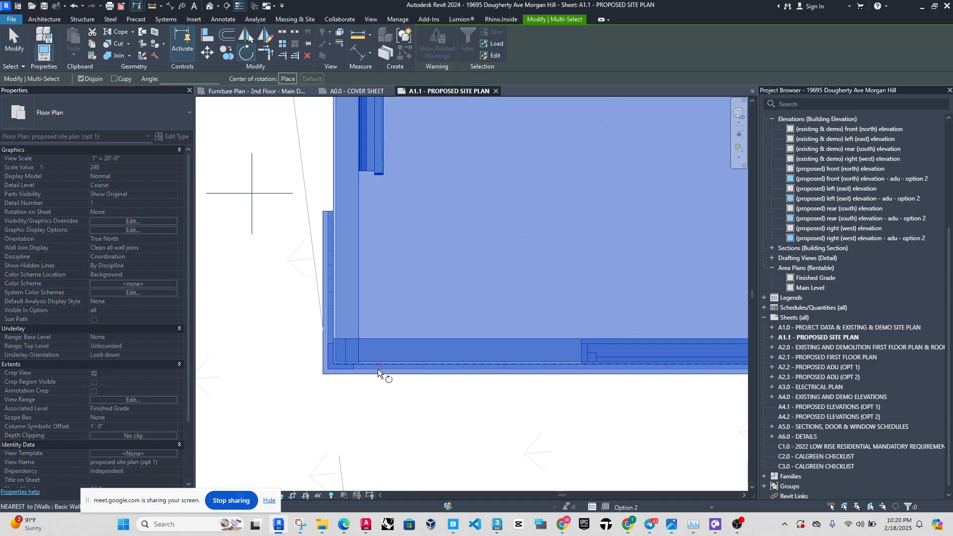
{"action": "scroll", "coordinate": [378, 372], "scroll_direction": "down", "scroll_amount": 4}
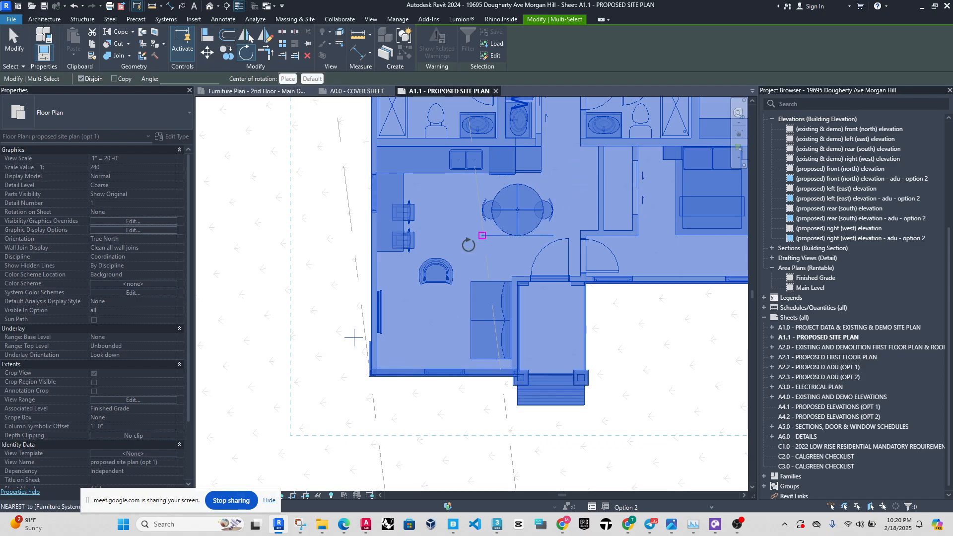
{"action": "key", "text": "space"}
{"action": "scroll", "coordinate": [373, 370], "scroll_direction": "up", "scroll_amount": 6}
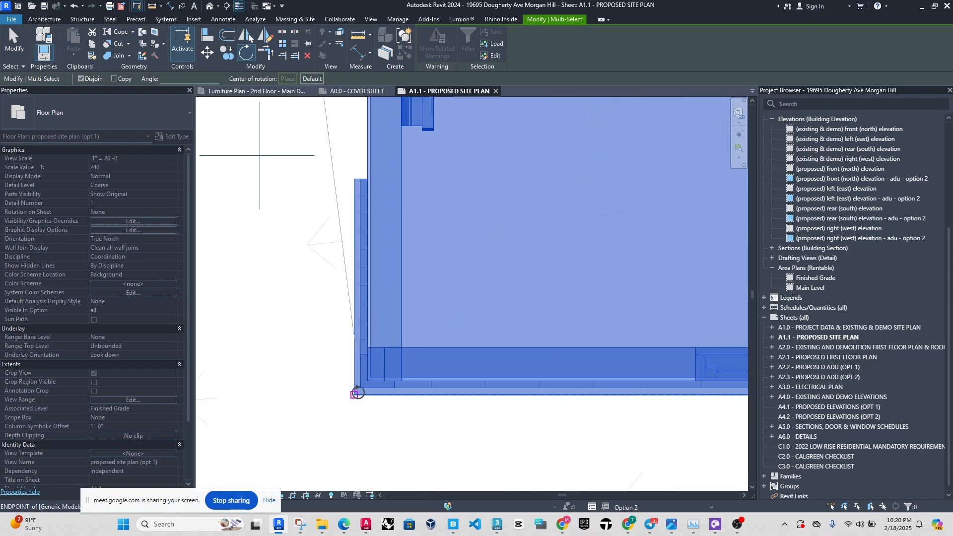
{"action": "left_click", "coordinate": [360, 388]}
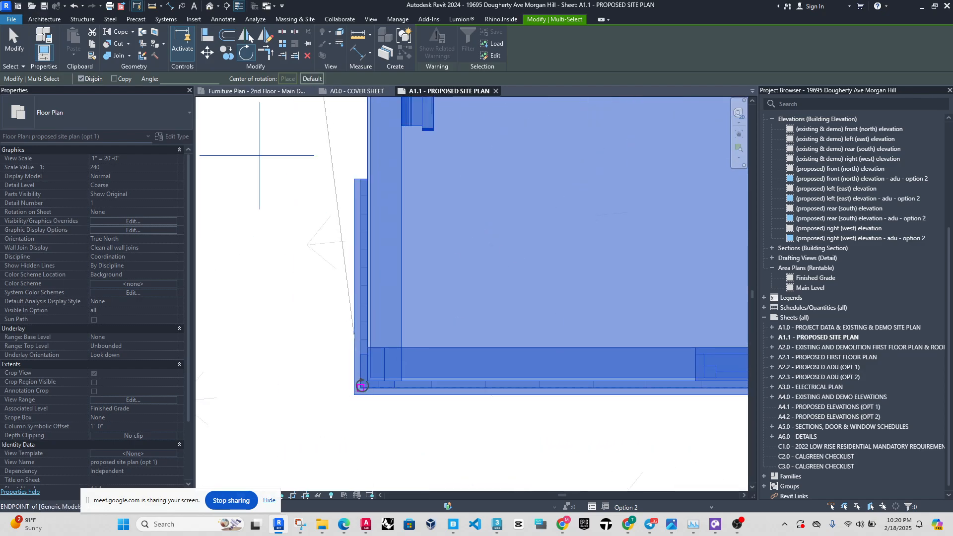
{"action": "left_click", "coordinate": [357, 121]}
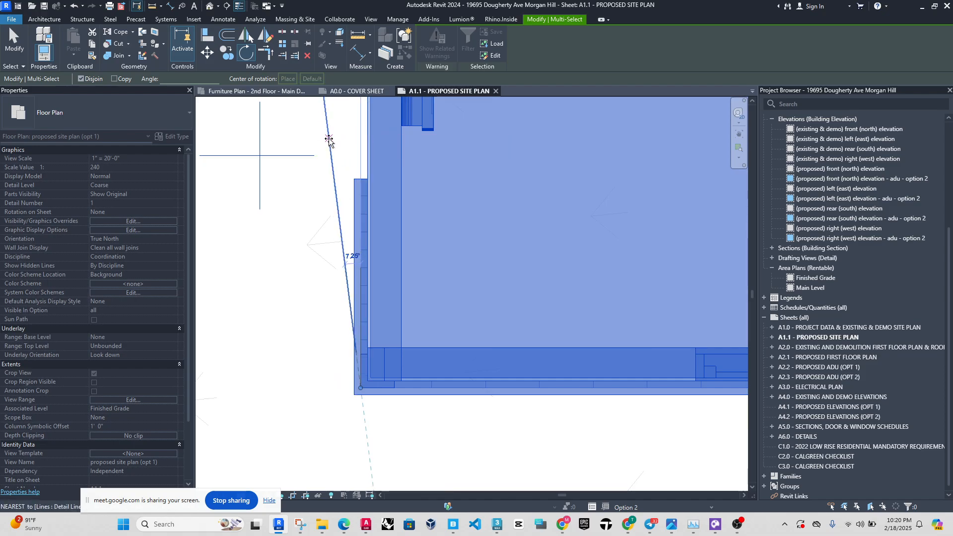
{"action": "left_click", "coordinate": [342, 306]}
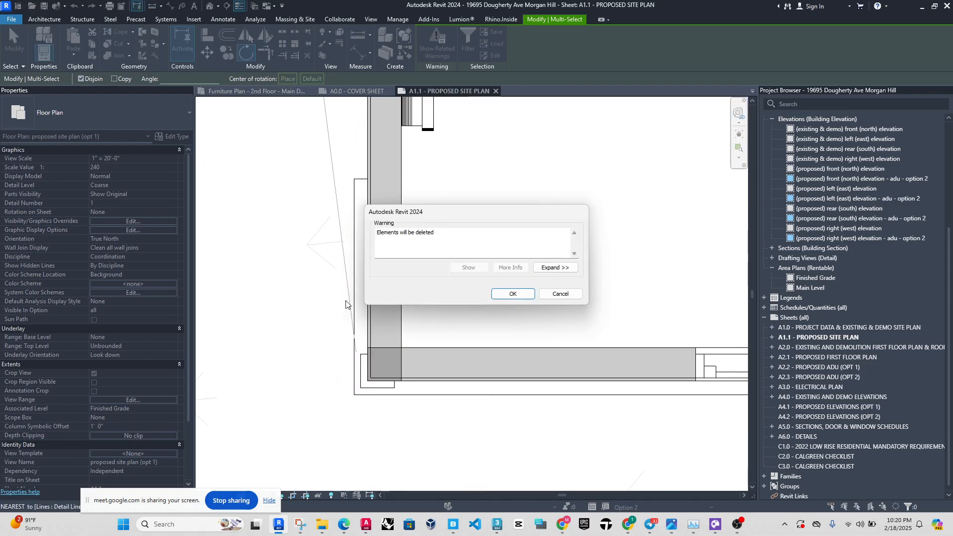
{"action": "left_click", "coordinate": [513, 293]}
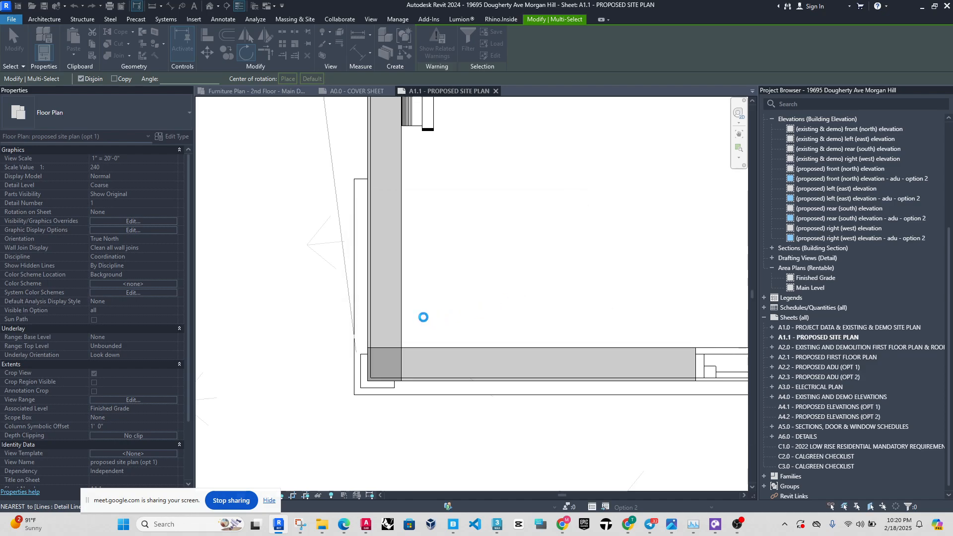
{"action": "scroll", "coordinate": [576, 413], "scroll_direction": "down", "scroll_amount": 5}
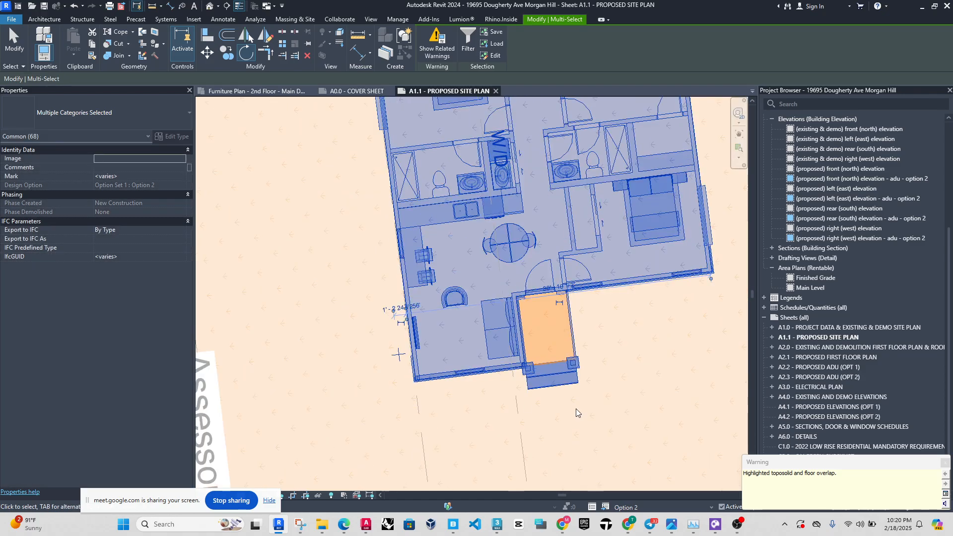
{"action": "left_click", "coordinate": [944, 465]}
{"action": "left_click", "coordinate": [460, 386]}
Switch the active design option from Option 2 back to Main Model.
{"action": "scroll", "coordinate": [389, 378], "scroll_direction": "down", "scroll_amount": 4}
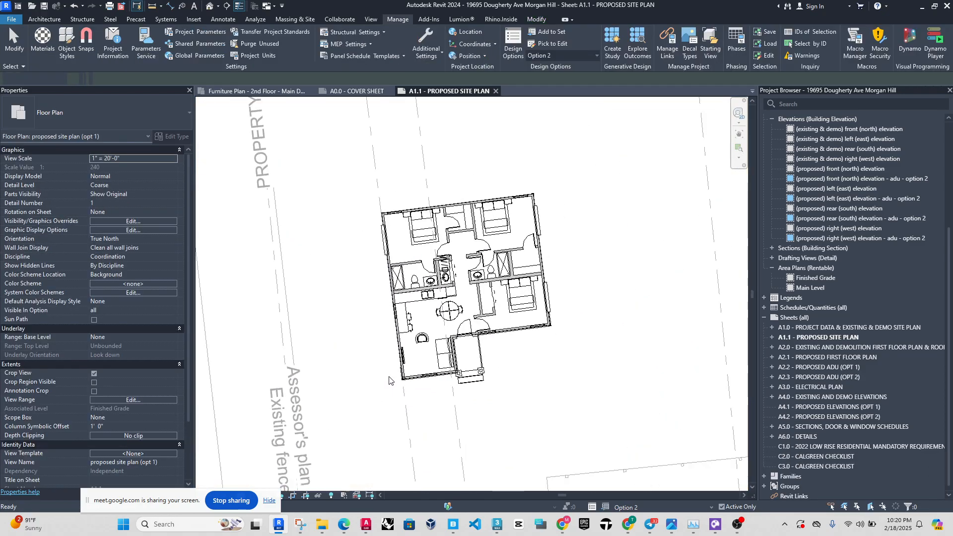
{"action": "scroll", "coordinate": [400, 349], "scroll_direction": "up", "scroll_amount": 2}
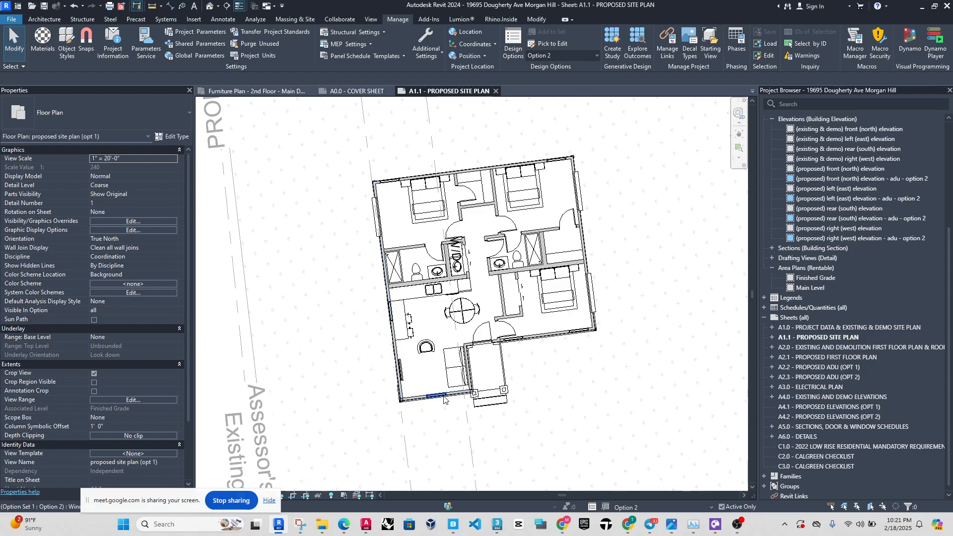
{"action": "scroll", "coordinate": [516, 309], "scroll_direction": "up", "scroll_amount": 1}
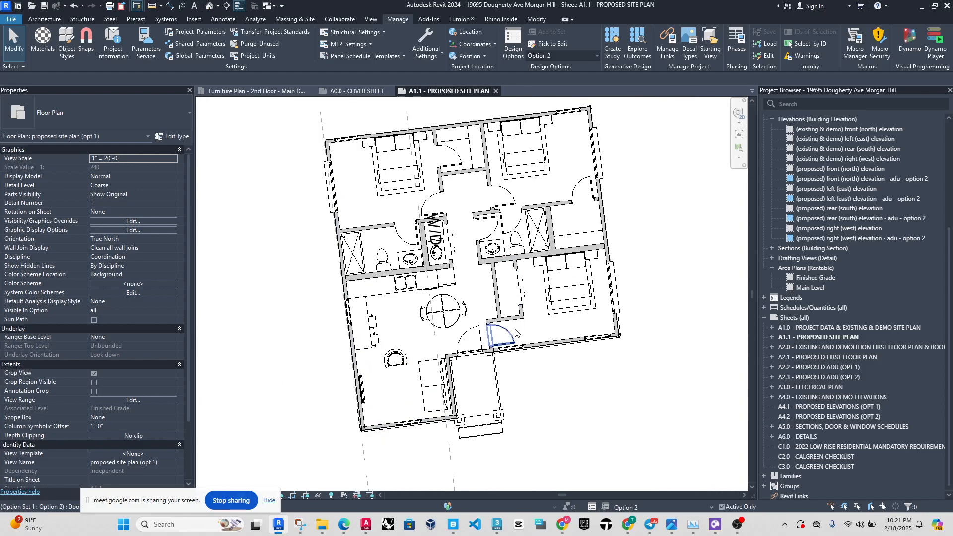
{"action": "left_click", "coordinate": [584, 58]}
{"action": "left_click", "coordinate": [584, 58]}
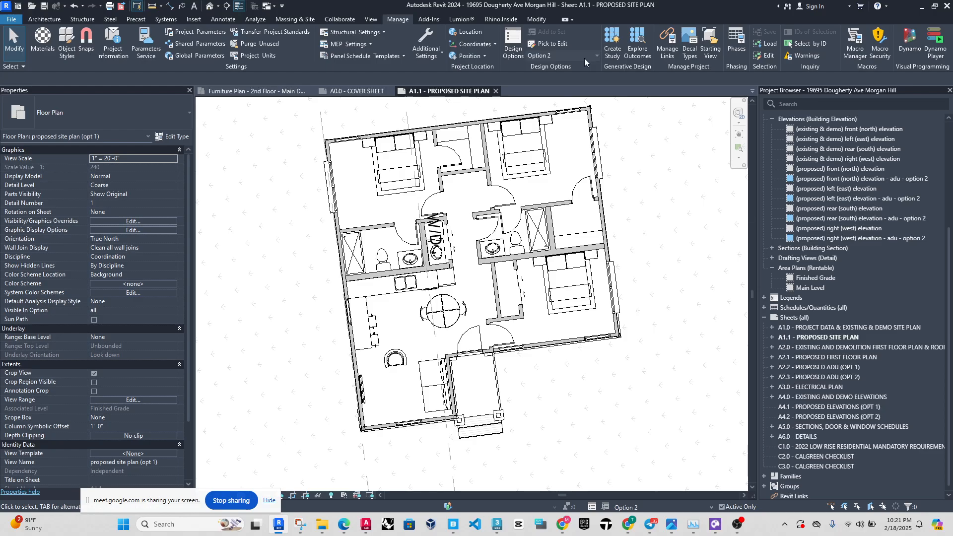
{"action": "left_click", "coordinate": [585, 58]}
{"action": "left_click", "coordinate": [575, 64]}
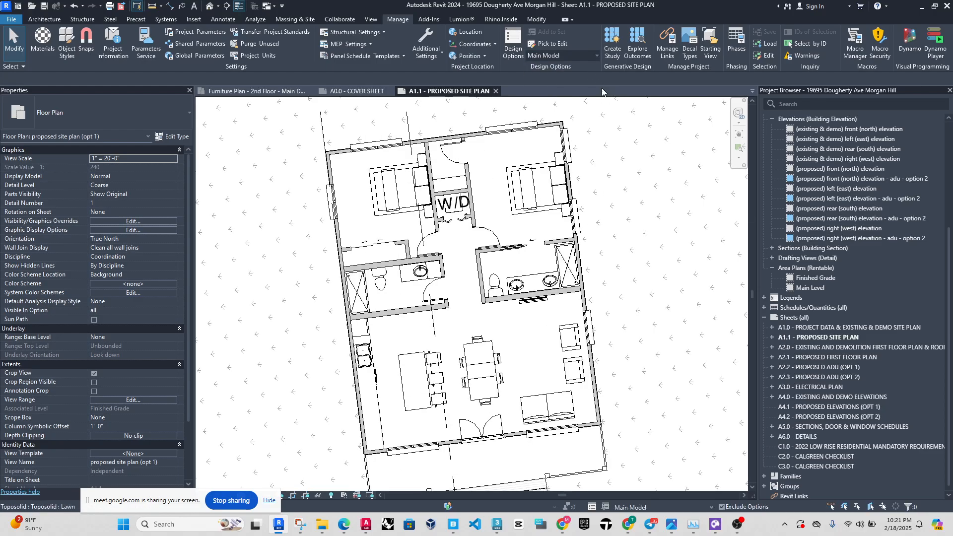
Compare the Option 1 and Option 2 ADU layouts by alternating the active design option, ending on Main Model.
{"action": "left_click", "coordinate": [584, 58]}
{"action": "left_click", "coordinate": [573, 76]}
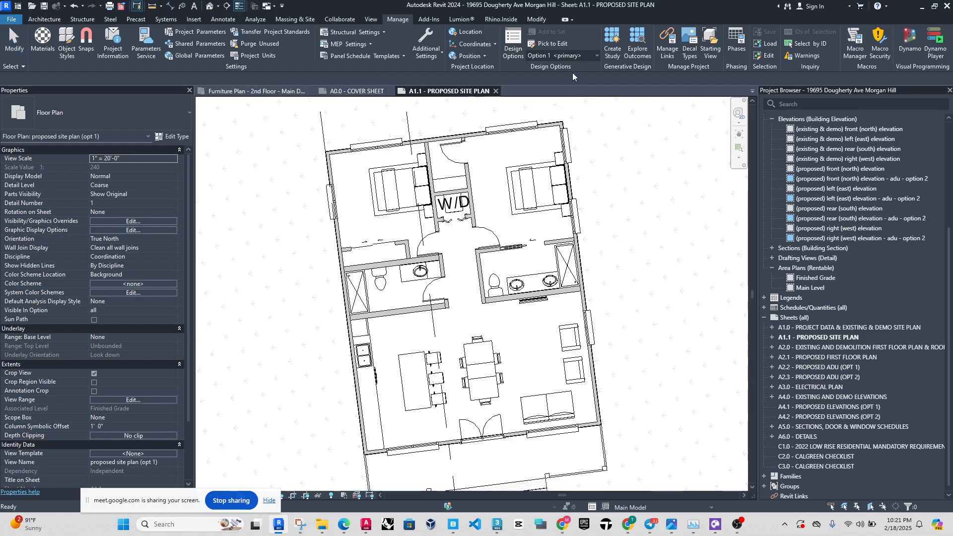
{"action": "left_click", "coordinate": [565, 56]}
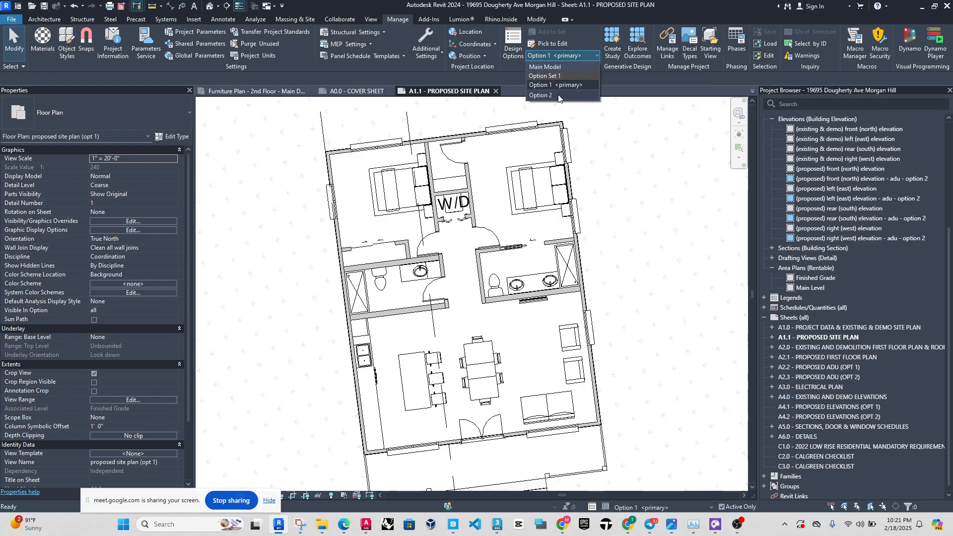
{"action": "left_click", "coordinate": [558, 95]}
{"action": "left_click", "coordinate": [582, 59]}
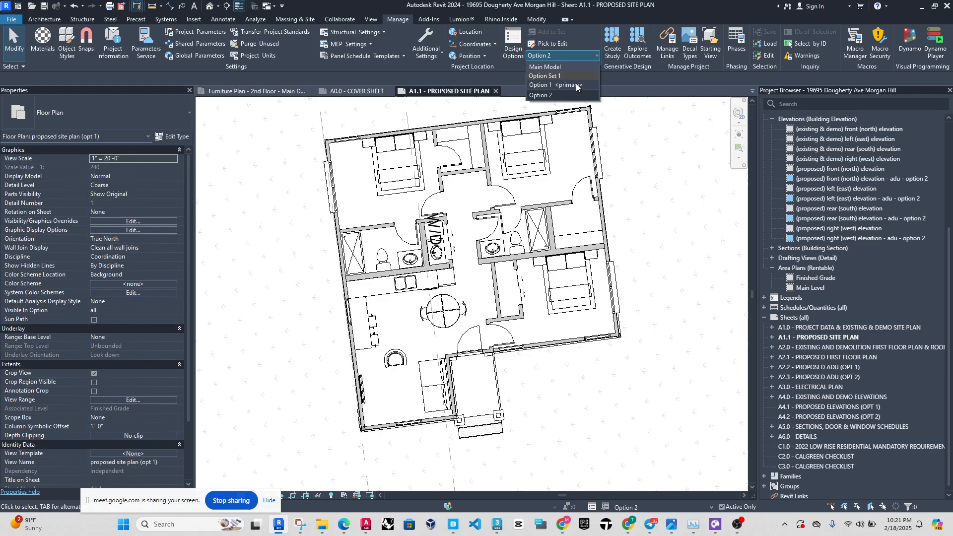
{"action": "left_click", "coordinate": [575, 85]}
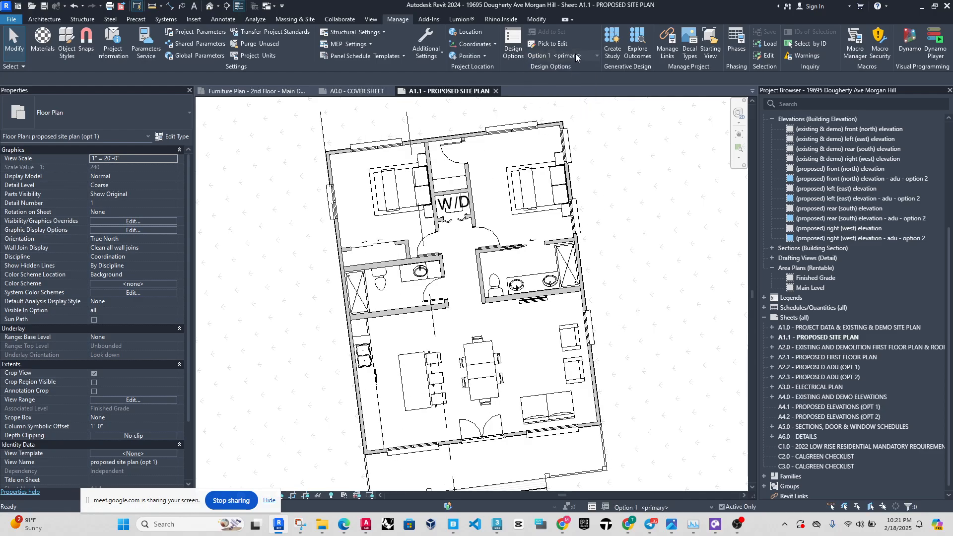
{"action": "left_click", "coordinate": [575, 57]}
{"action": "left_click", "coordinate": [561, 67]}
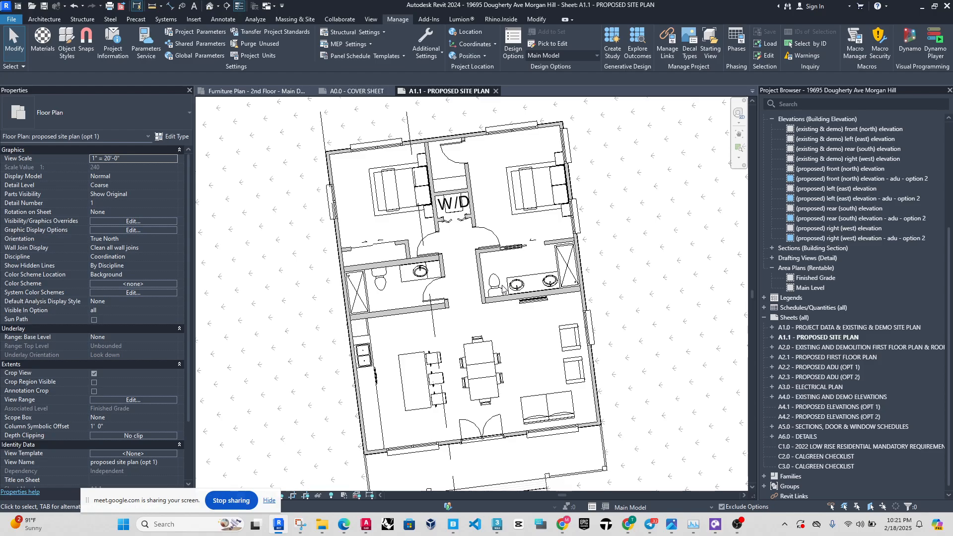
Deactivate the proposed site plan view to examine the full sheet, and activate the view again.
{"action": "scroll", "coordinate": [478, 210], "scroll_direction": "down", "scroll_amount": 5}
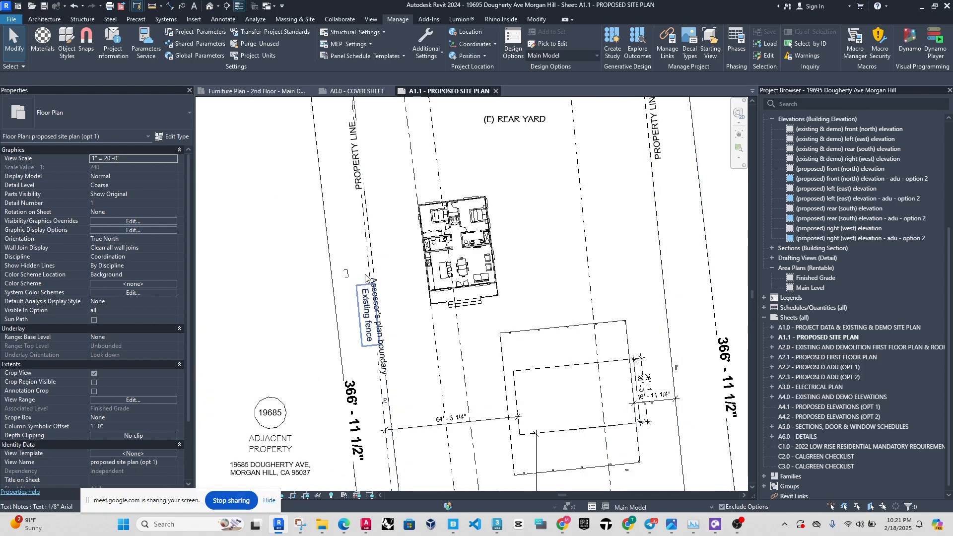
{"action": "scroll", "coordinate": [326, 259], "scroll_direction": "down", "scroll_amount": 3}
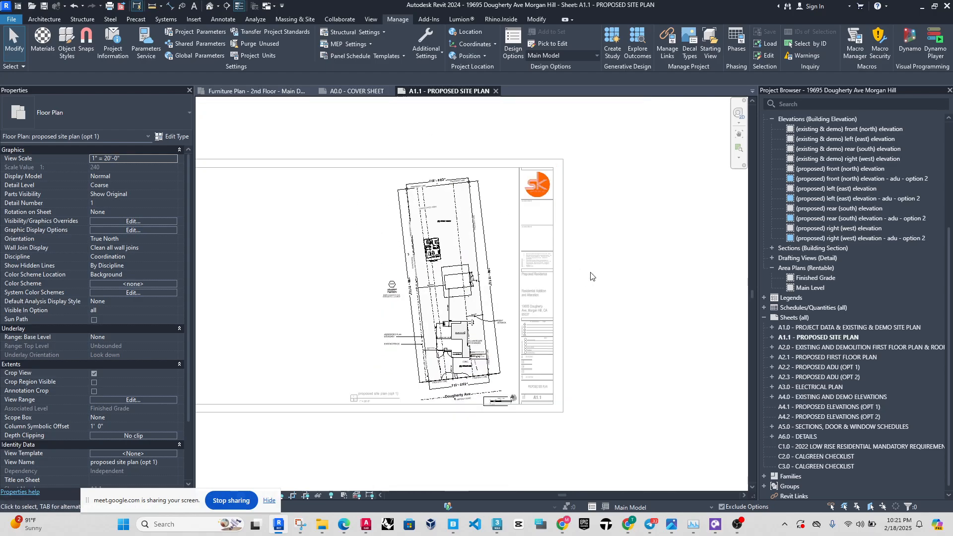
{"action": "double_click", "coordinate": [593, 277]}
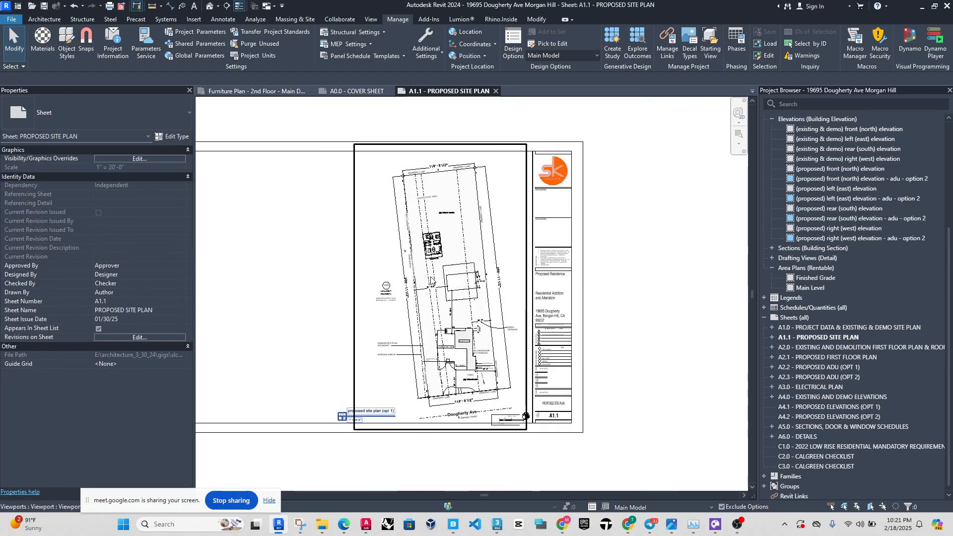
{"action": "scroll", "coordinate": [431, 258], "scroll_direction": "up", "scroll_amount": 4}
{"action": "double_click", "coordinate": [429, 253]}
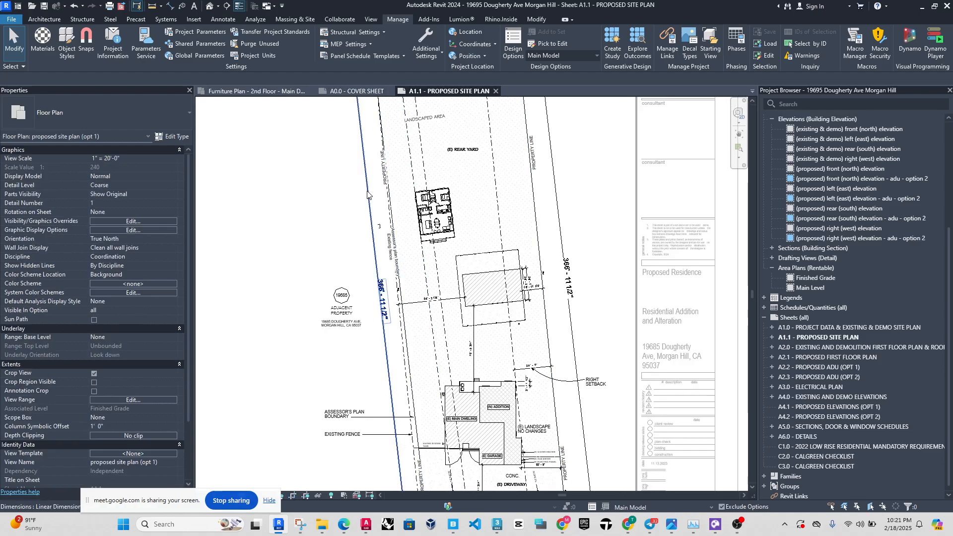
Set Option Set 1 to Option 1 (primary) in the site plan view's visibility and graphic overrides.
{"action": "key", "text": "v"}
{"action": "key", "text": "v"}
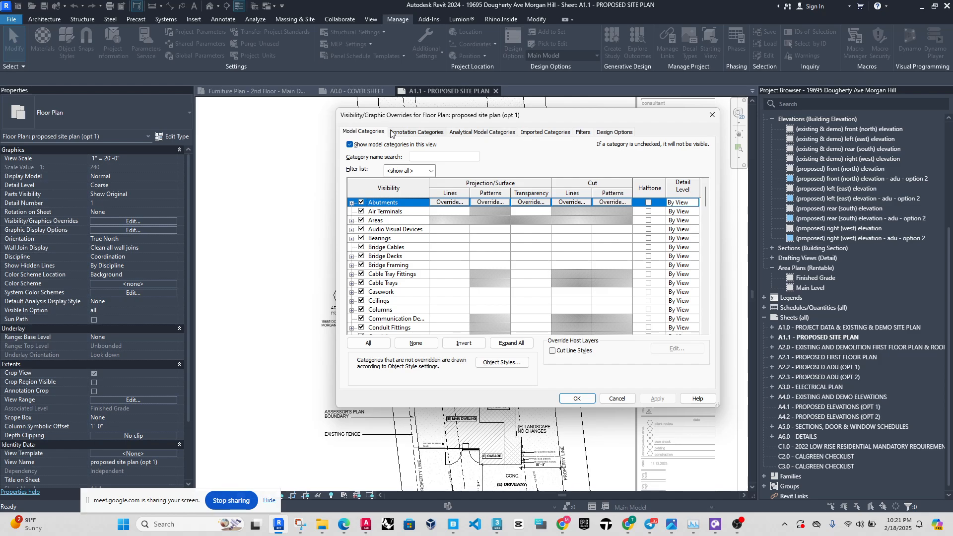
{"action": "left_click", "coordinate": [615, 133]}
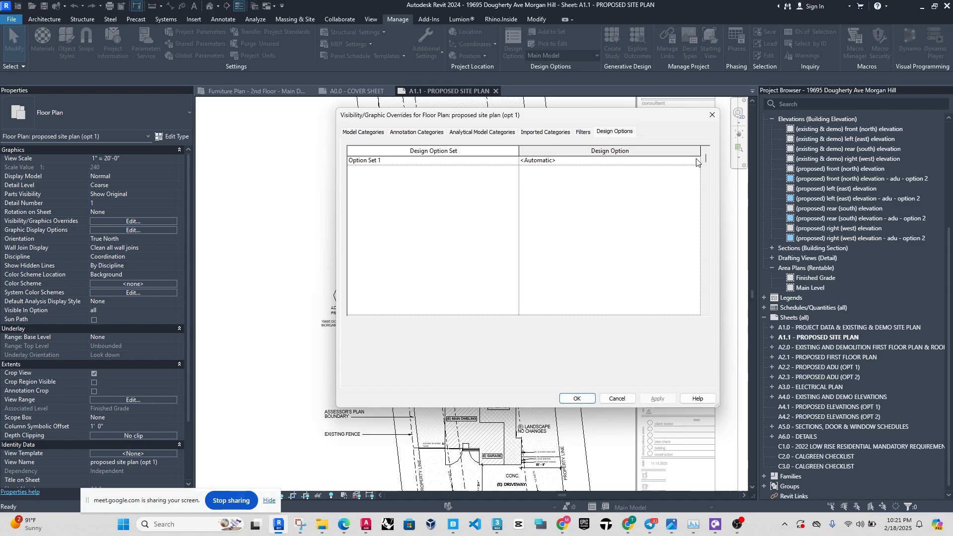
{"action": "left_click_drag", "start_coordinate": [647, 119], "coordinate": [312, 111]}
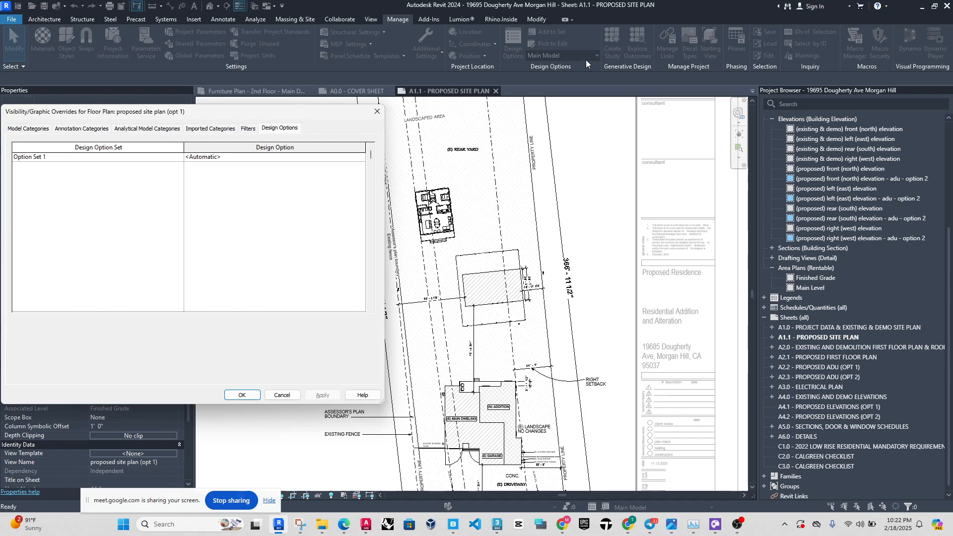
{"action": "left_click", "coordinate": [363, 157]}
{"action": "left_click", "coordinate": [361, 156]}
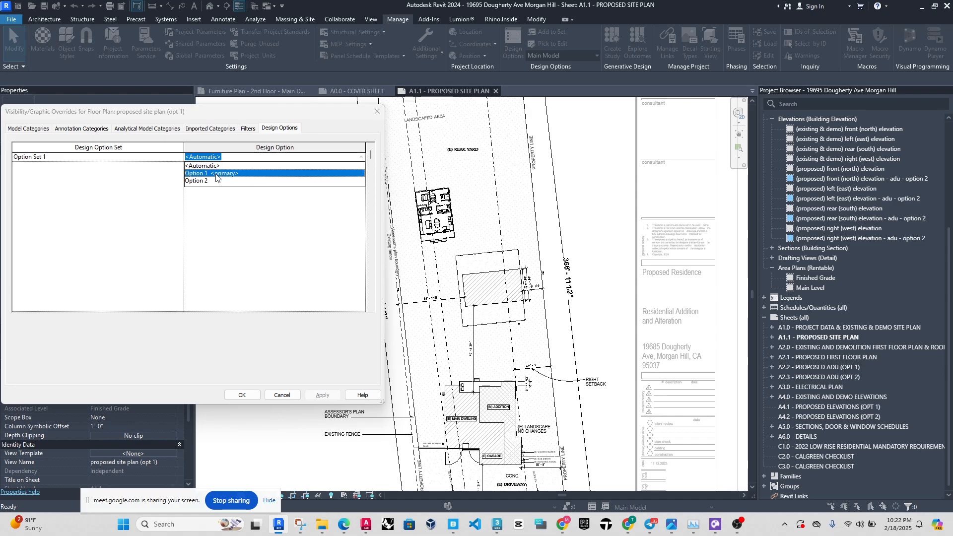
{"action": "left_click", "coordinate": [219, 181]}
{"action": "left_click", "coordinate": [241, 395]}
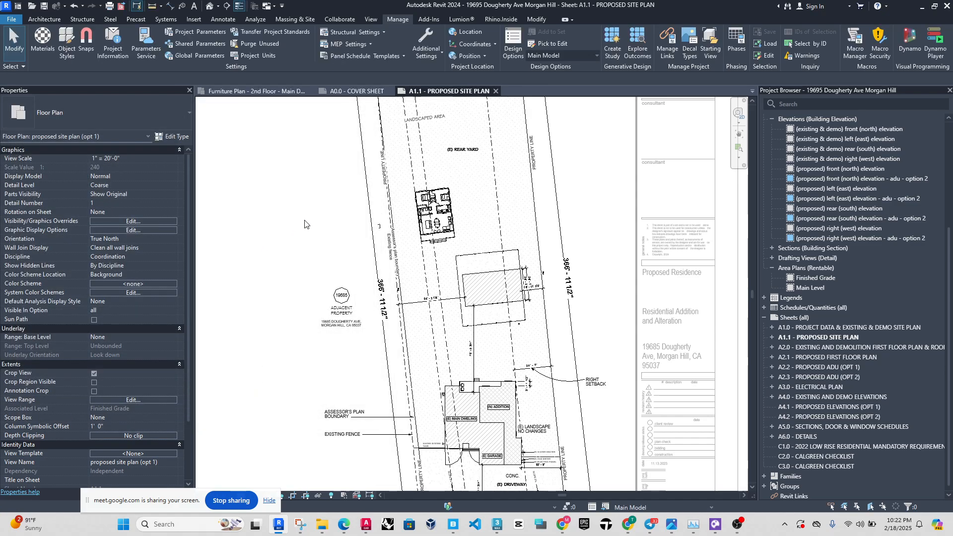
Make Option 2 the active design option and examine which ADU the site plan displays.
{"action": "scroll", "coordinate": [402, 163], "scroll_direction": "up", "scroll_amount": 2}
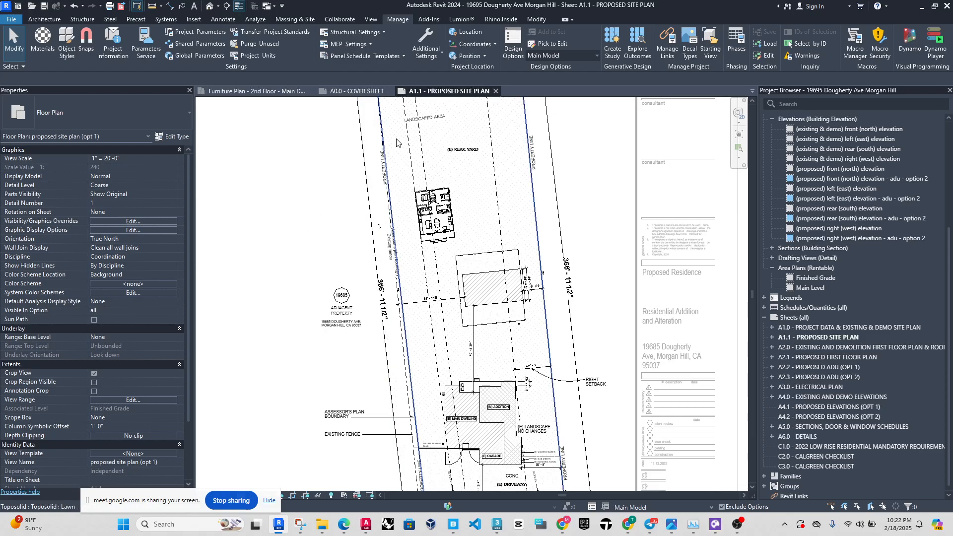
{"action": "left_click", "coordinate": [587, 56]}
{"action": "left_click", "coordinate": [570, 97]}
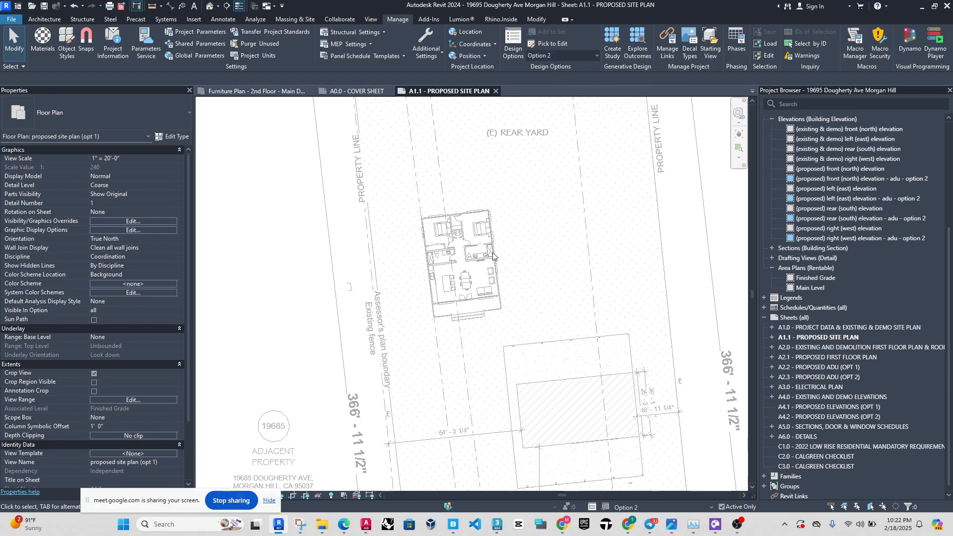
{"action": "scroll", "coordinate": [458, 260], "scroll_direction": "up", "scroll_amount": 2}
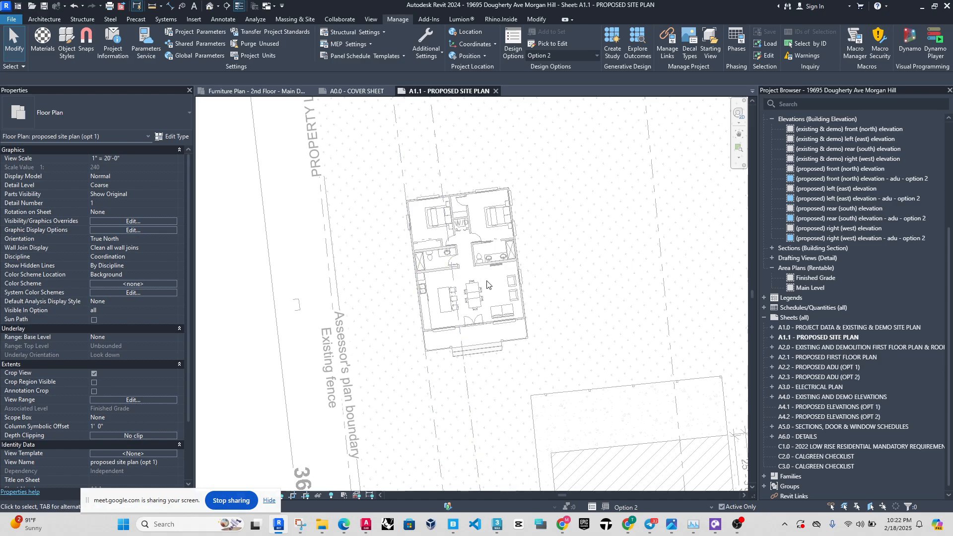
Set Option Set 1 to Automatic in the site plan view's visibility and graphic overrides.
{"action": "key", "text": "v"}
{"action": "key", "text": "v"}
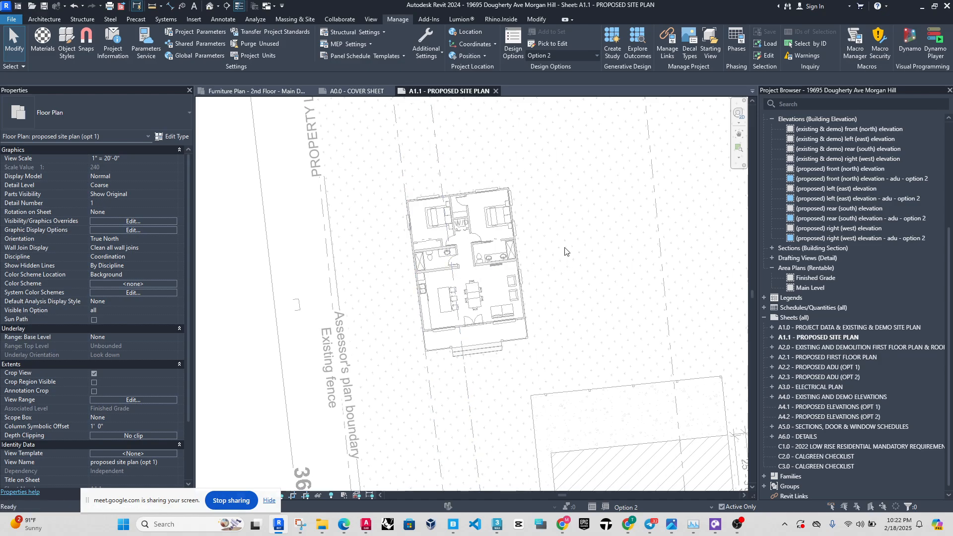
{"action": "left_click", "coordinate": [282, 128]}
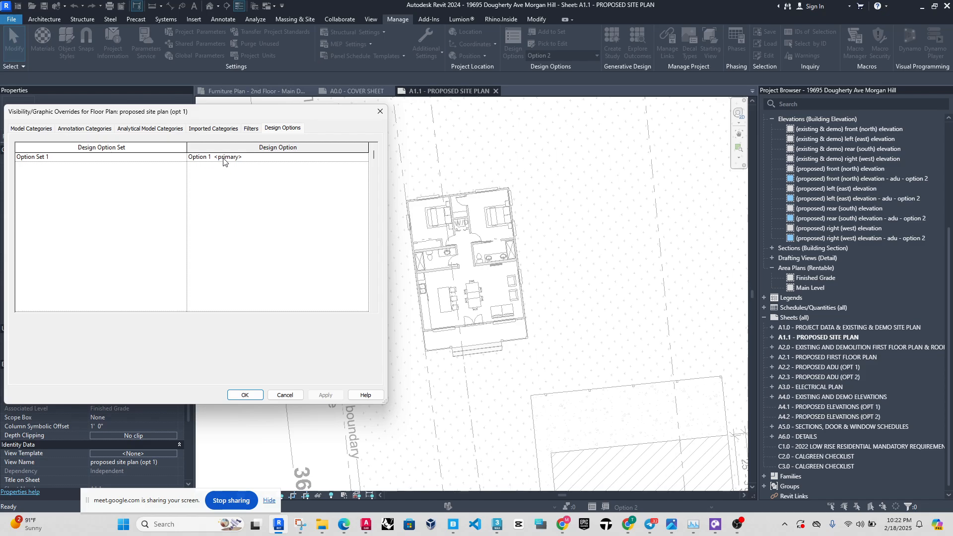
{"action": "left_click", "coordinate": [364, 158]}
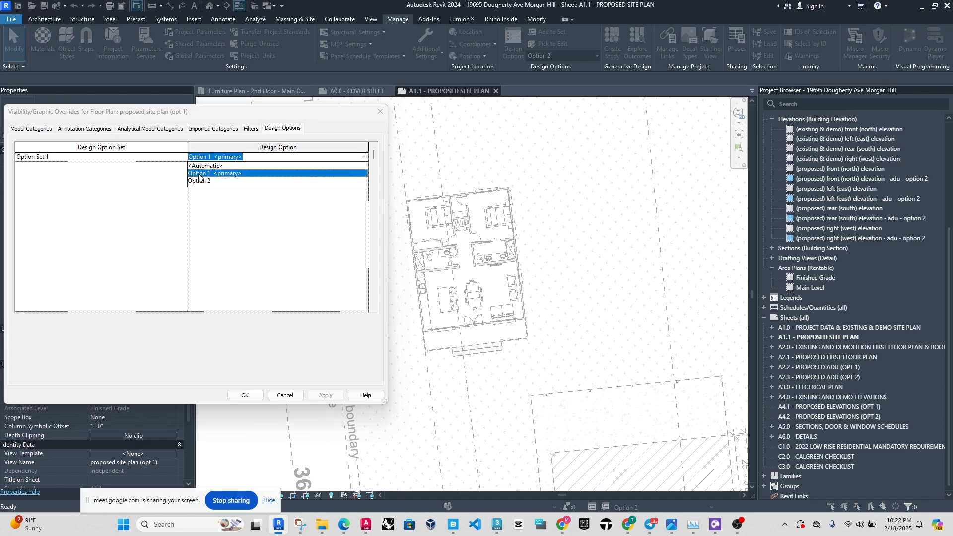
{"action": "left_click", "coordinate": [216, 167]}
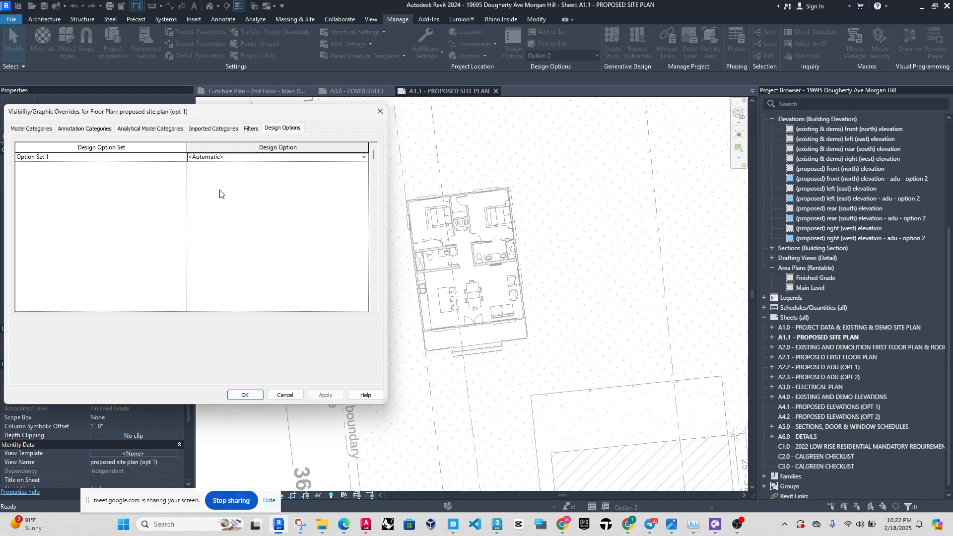
{"action": "left_click", "coordinate": [245, 395]}
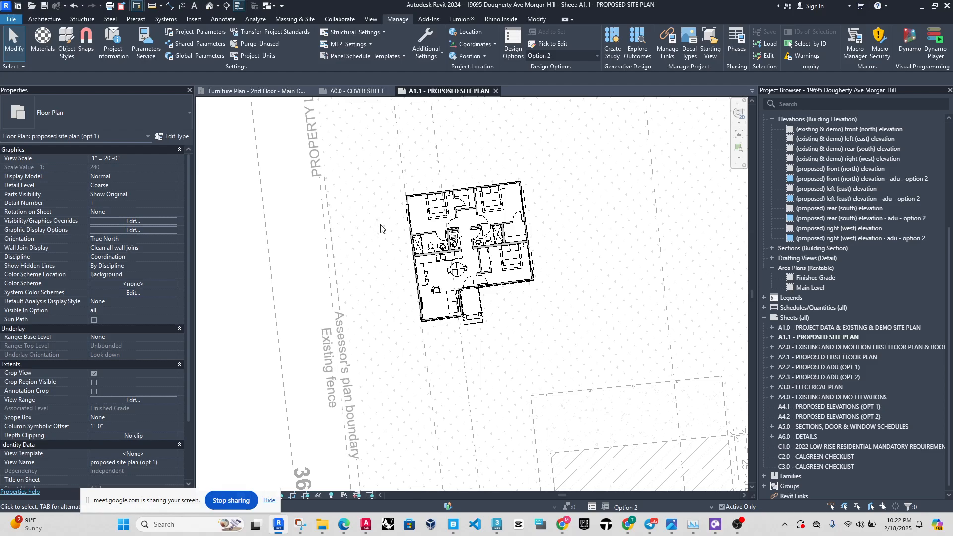
Switch the active design option to Option 1 (primary) and back to Option 2 to compare the ADUs on the site plan.
{"action": "left_click", "coordinate": [588, 58]}
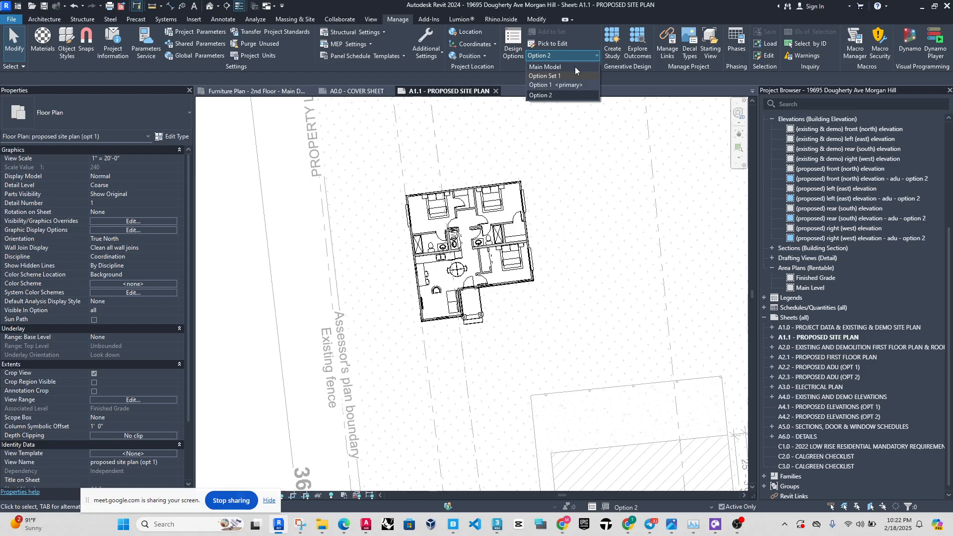
{"action": "left_click", "coordinate": [575, 66]}
{"action": "left_click", "coordinate": [581, 58]}
{"action": "left_click", "coordinate": [575, 84]}
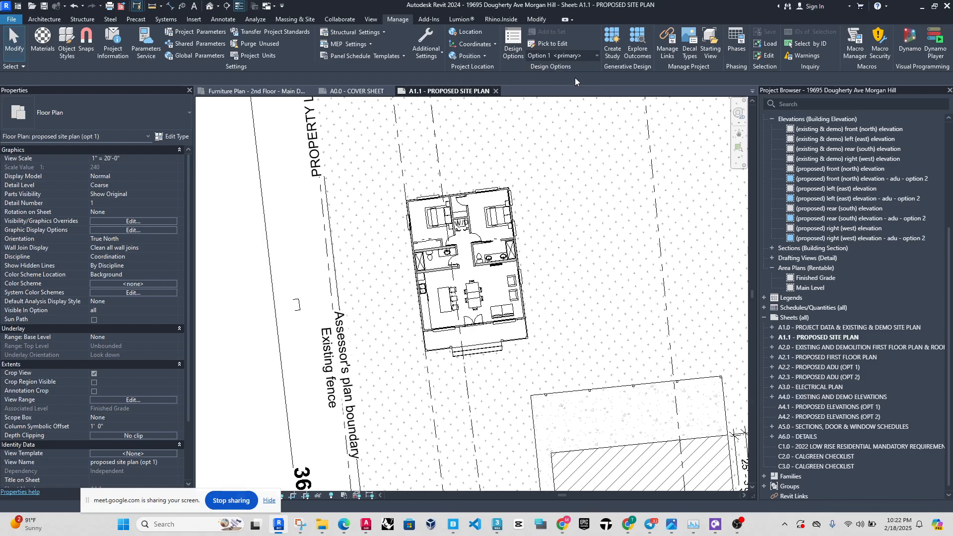
{"action": "left_click", "coordinate": [578, 57]}
{"action": "left_click", "coordinate": [561, 96]}
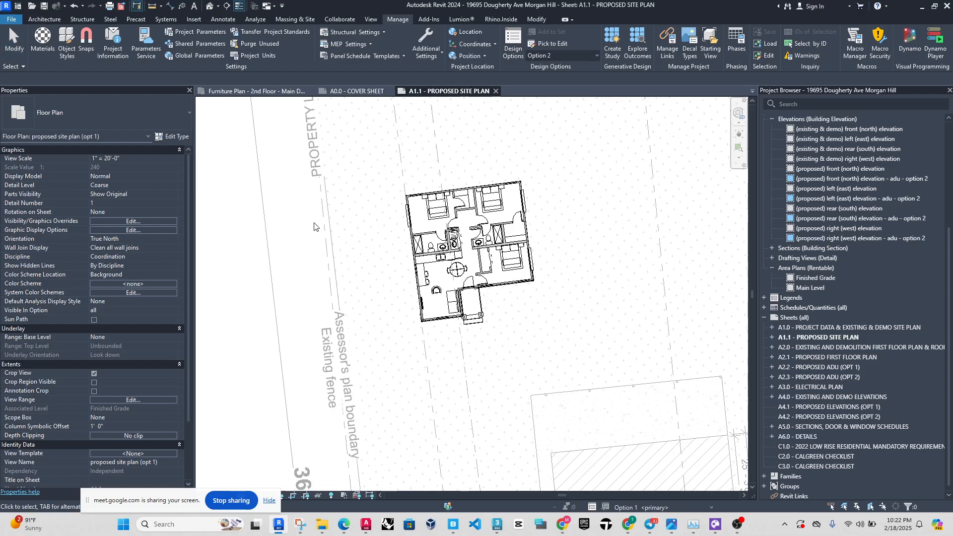
Cycle the active design option through Main Model, Option 1 (primary) and Option 2 to examine the ADU each one displays.
{"action": "left_click", "coordinate": [585, 54]}
{"action": "left_click", "coordinate": [585, 55]}
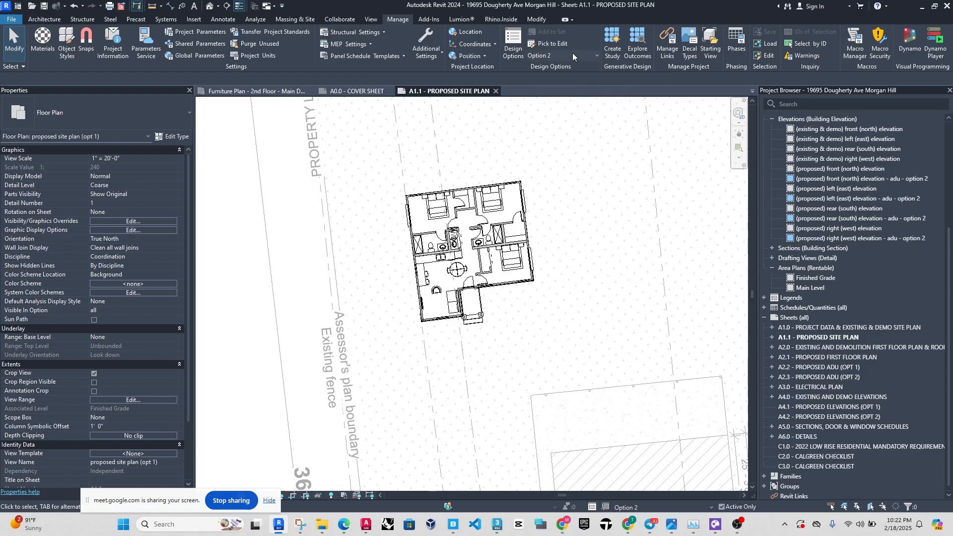
{"action": "left_click", "coordinate": [572, 53]}
{"action": "left_click", "coordinate": [574, 55]}
{"action": "left_click", "coordinate": [636, 508]}
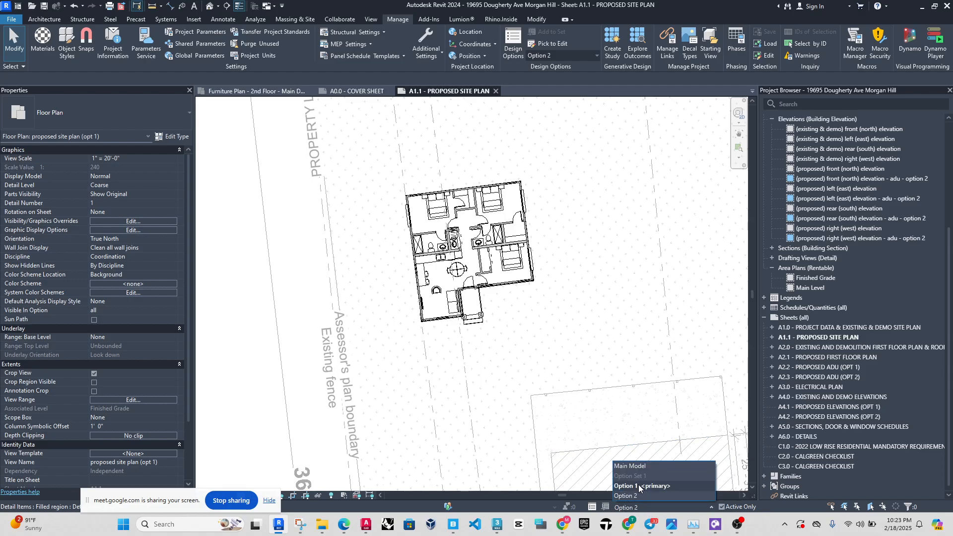
{"action": "left_click", "coordinate": [631, 466]}
{"action": "left_click", "coordinate": [640, 508]}
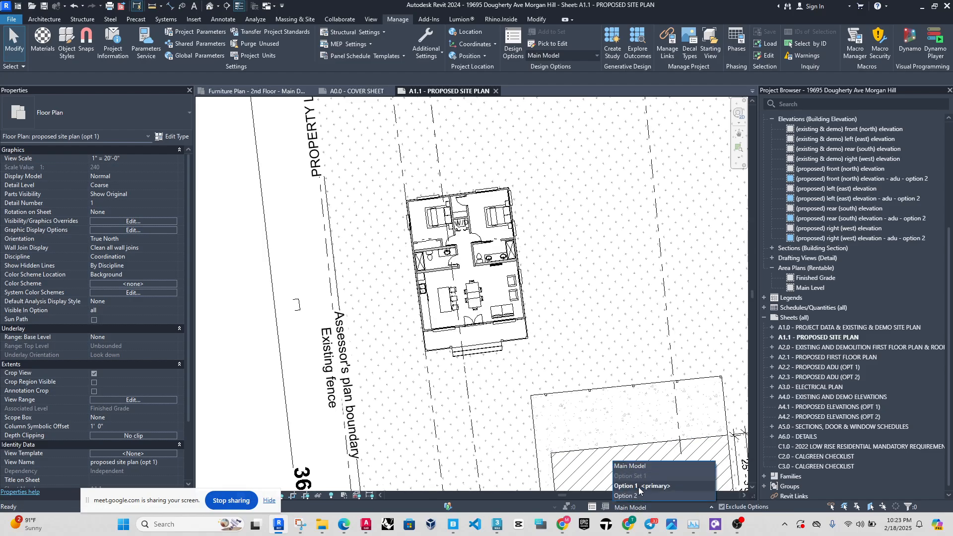
{"action": "left_click", "coordinate": [640, 486]}
{"action": "left_click", "coordinate": [640, 507]}
{"action": "left_click", "coordinate": [626, 496]}
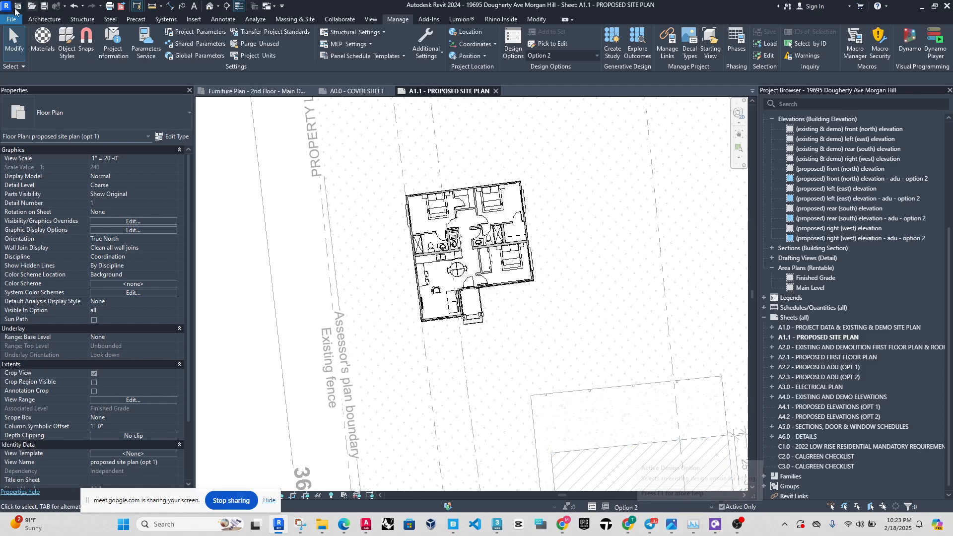
{"action": "left_click", "coordinate": [39, 20]}
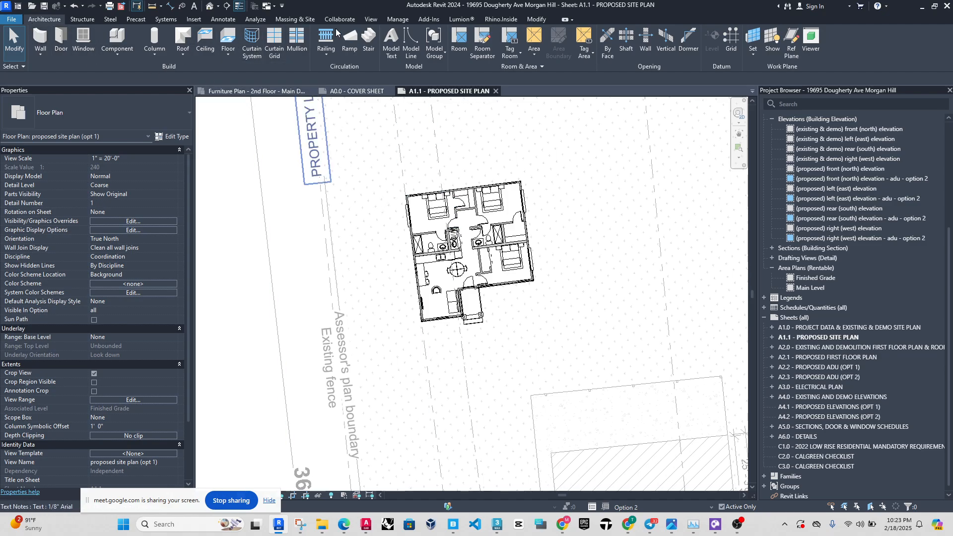
{"action": "left_click", "coordinate": [397, 19]}
{"action": "left_click", "coordinate": [575, 58]}
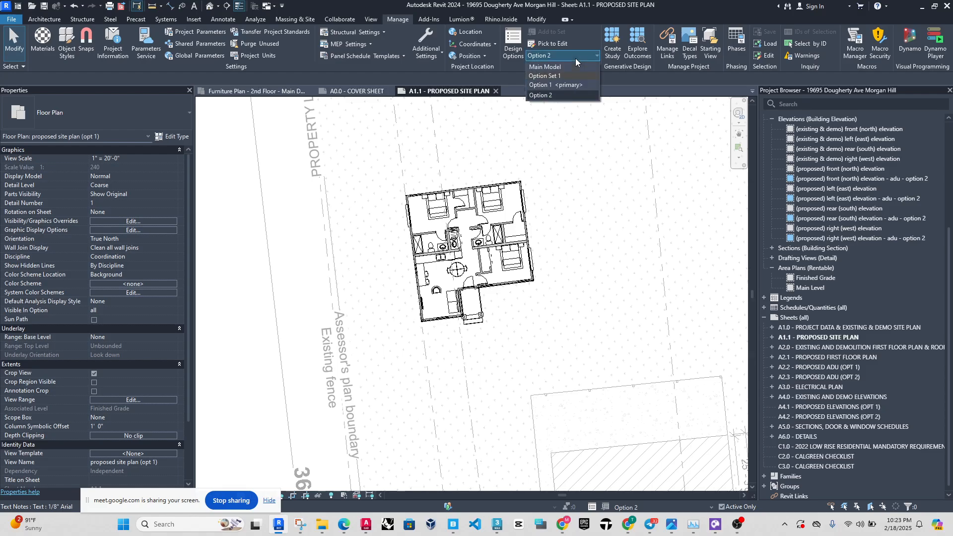
{"action": "left_click", "coordinate": [43, 20]}
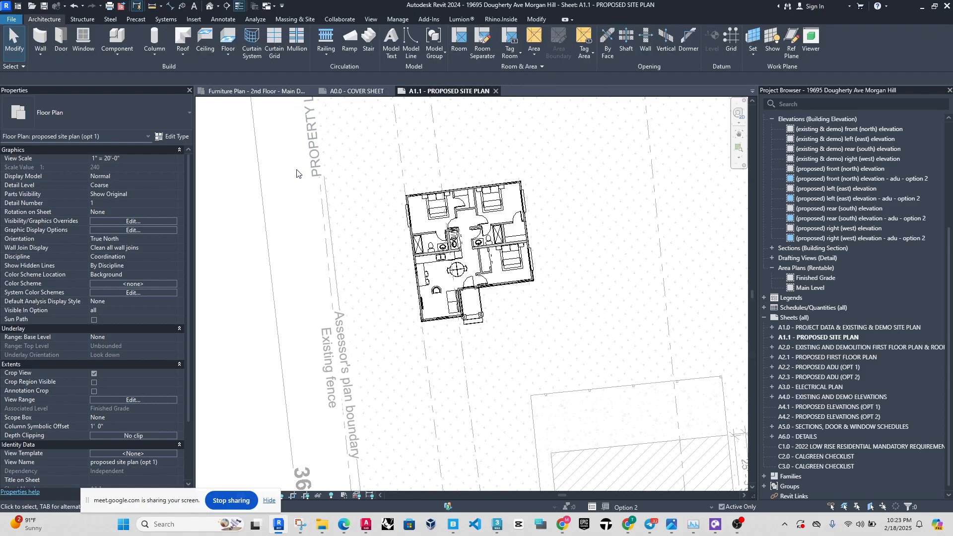
Alternate the active design option between Option 1 (primary) and Option 2, finishing with Option 1 (primary) active.
{"action": "left_click", "coordinate": [636, 507]}
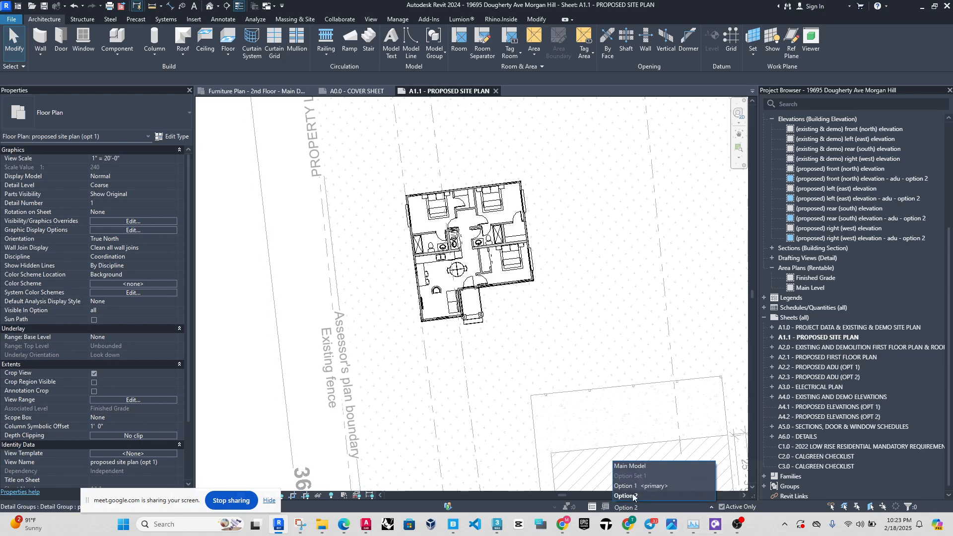
{"action": "left_click", "coordinate": [642, 511]}
{"action": "left_click", "coordinate": [638, 507]}
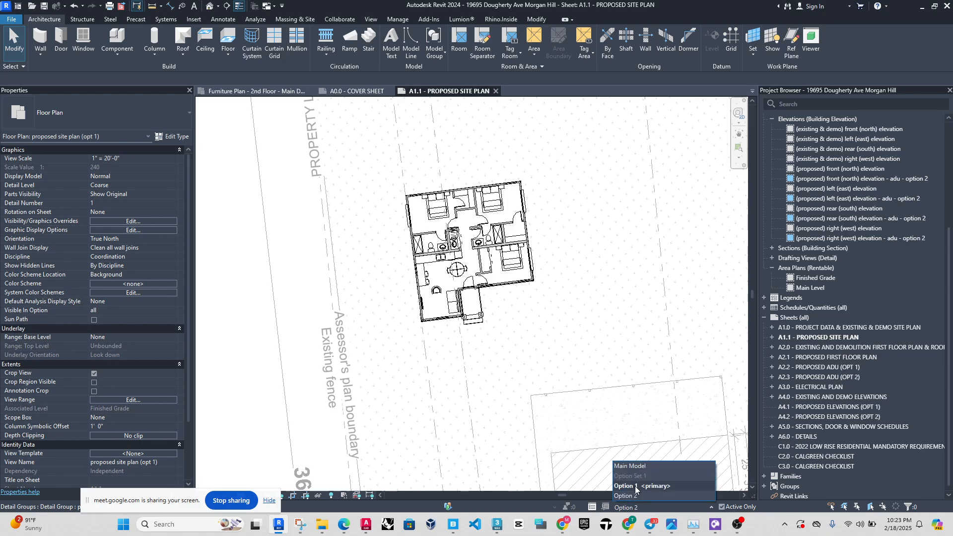
{"action": "left_click", "coordinate": [637, 488]}
{"action": "left_click", "coordinate": [637, 507]}
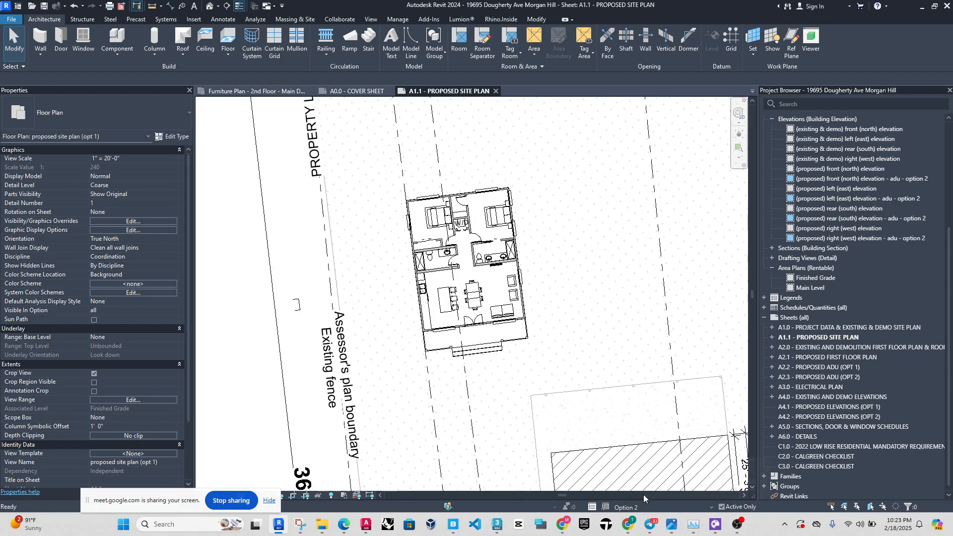
{"action": "left_click", "coordinate": [633, 496]}
{"action": "left_click", "coordinate": [636, 486]}
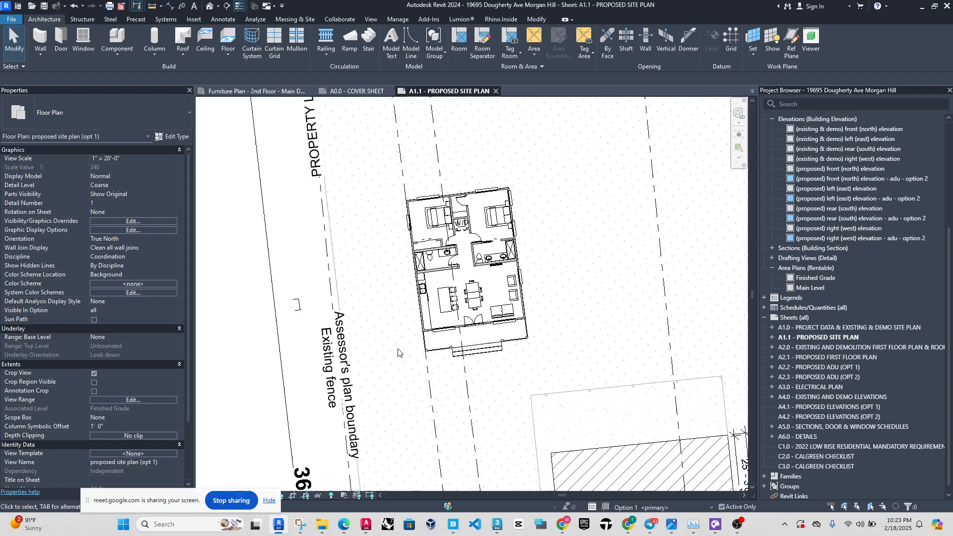
Examine the Option 1 ADU and its surroundings on the proposed site plan, and deactivate the view to return to the sheet.
{"action": "scroll", "coordinate": [539, 287], "scroll_direction": "down", "scroll_amount": 6}
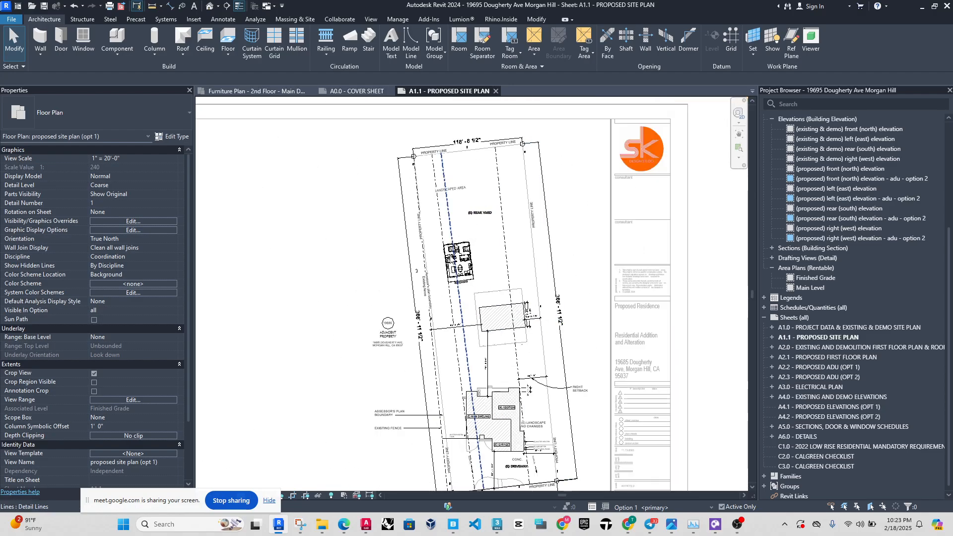
{"action": "scroll", "coordinate": [457, 258], "scroll_direction": "up", "scroll_amount": 6}
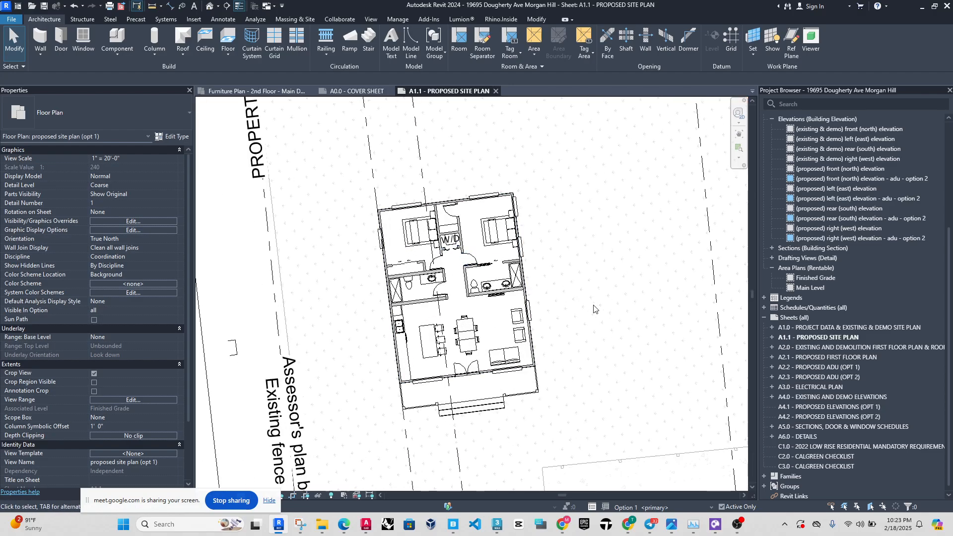
{"action": "middle_click_drag", "start_coordinate": [594, 314], "coordinate": [566, 292]}
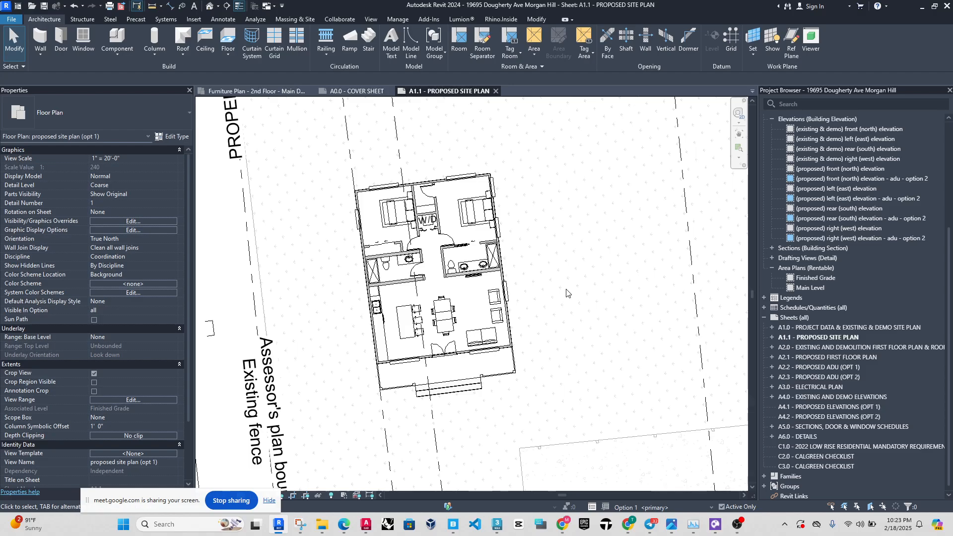
{"action": "scroll", "coordinate": [551, 278], "scroll_direction": "down", "scroll_amount": 10}
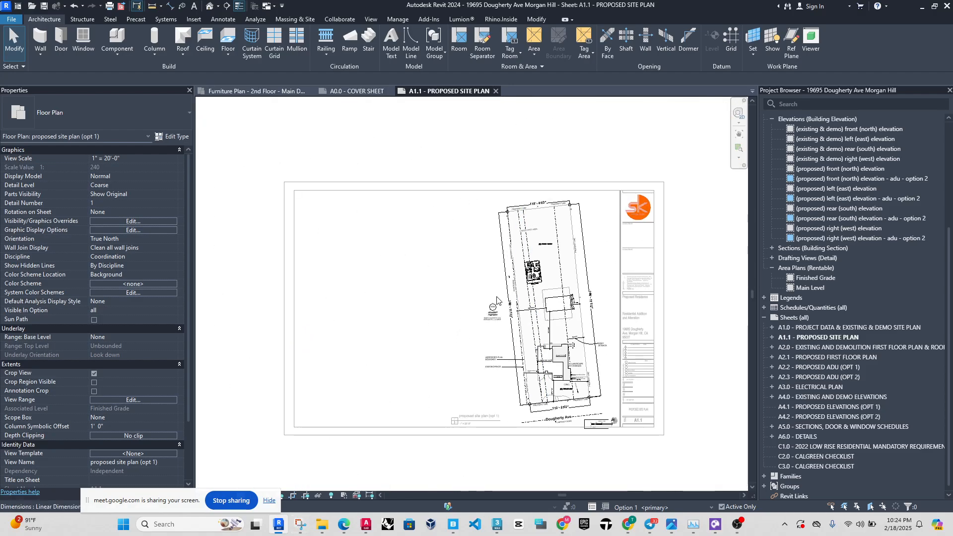
{"action": "left_click", "coordinate": [263, 334]}
Capture a blank area beside the sheet with Snipping Tool as a sketching background, and set the pen color to red.
{"action": "middle_click_drag", "start_coordinate": [268, 336], "coordinate": [439, 296]}
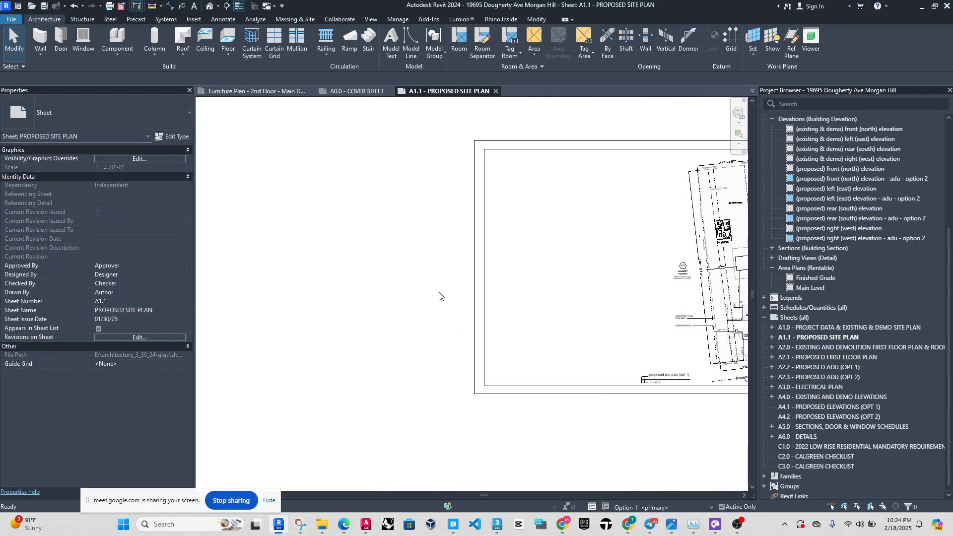
{"action": "scroll", "coordinate": [432, 298], "scroll_direction": "down", "scroll_amount": 1}
{"action": "middle_click_drag", "start_coordinate": [273, 275], "coordinate": [219, 302]}
{"action": "scroll", "coordinate": [644, 298], "scroll_direction": "up", "scroll_amount": 1}
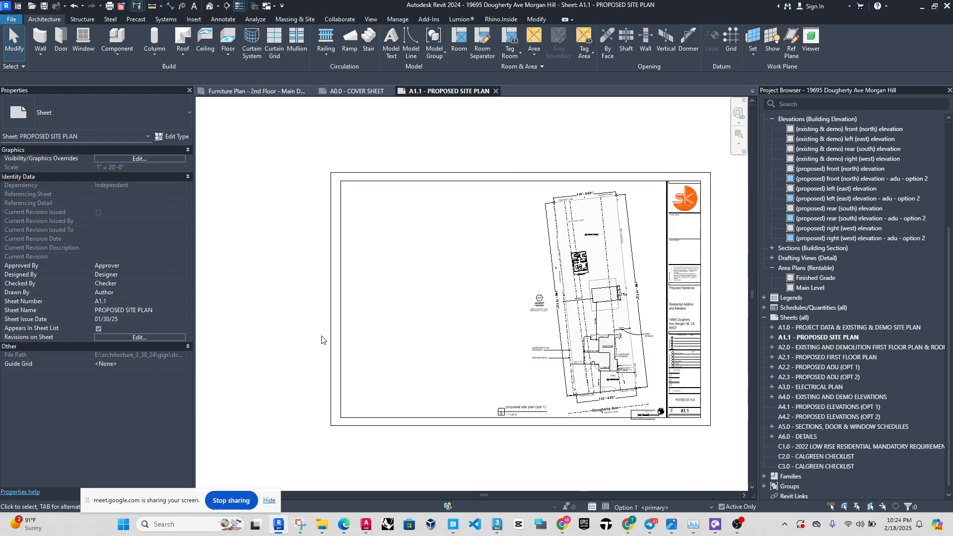
{"action": "middle_click_drag", "start_coordinate": [322, 339], "coordinate": [658, 331]}
{"action": "left_click", "coordinate": [300, 524]}
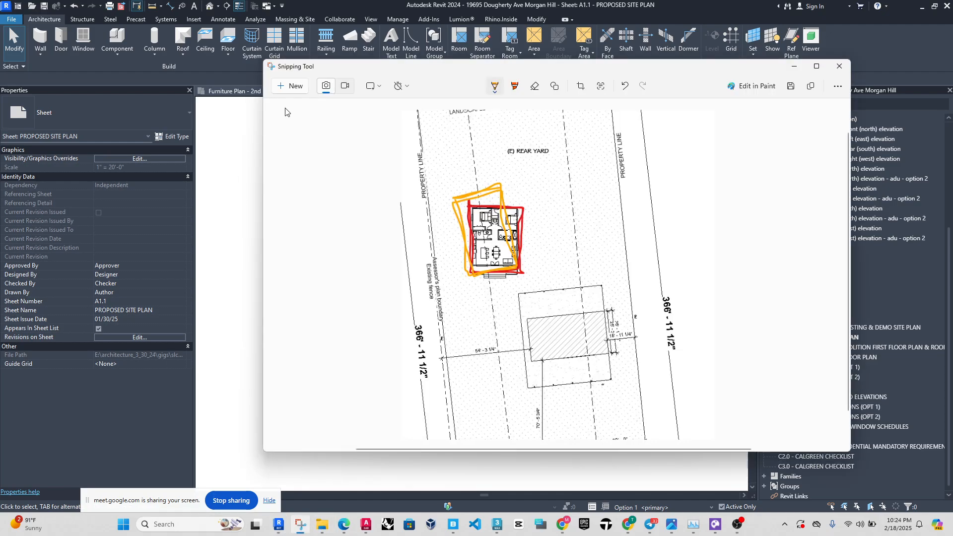
{"action": "left_click", "coordinate": [289, 88]}
{"action": "mouse_move", "coordinate": [208, 118]}
{"action": "left_mouse_down"}
{"action": "mouse_move", "coordinate": [617, 450]}
{"action": "mouse_move", "coordinate": [664, 475]}
{"action": "left_mouse_up"}
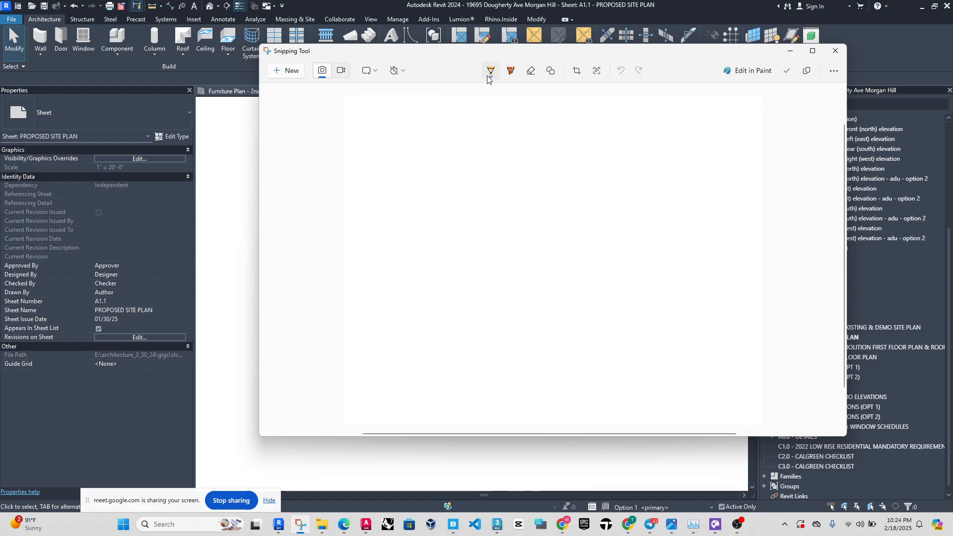
{"action": "left_click", "coordinate": [486, 75]}
{"action": "left_click", "coordinate": [453, 144]}
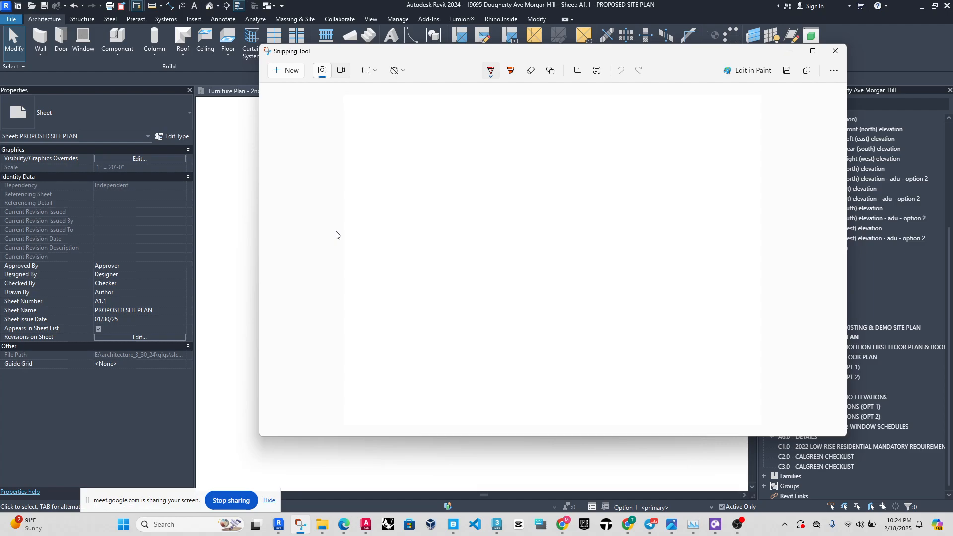
{"action": "mouse_move", "coordinate": [335, 232]}
{"action": "left_mouse_down"}
{"action": "mouse_move", "coordinate": [379, 283]}
{"action": "mouse_move", "coordinate": [517, 229]}
{"action": "mouse_move", "coordinate": [457, 171]}
{"action": "left_mouse_up"}
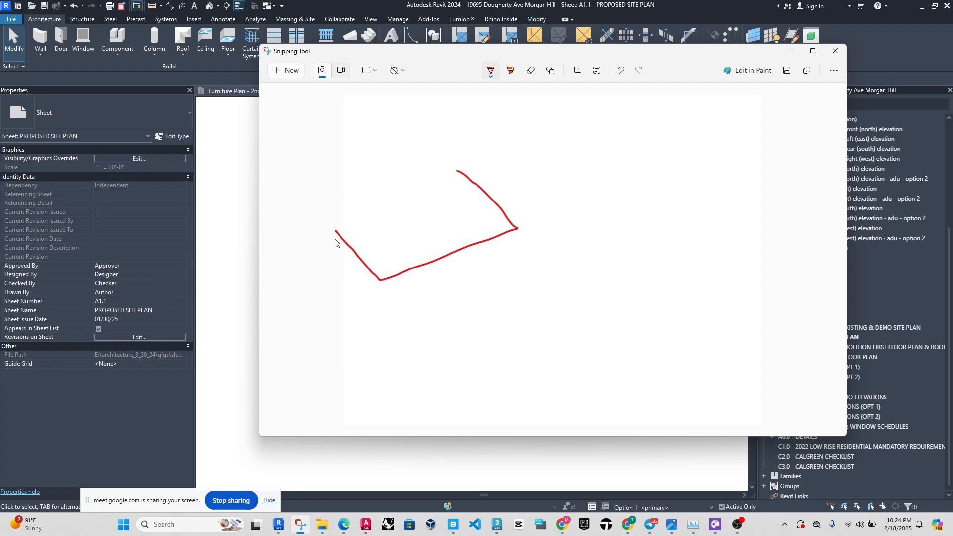
{"action": "left_click_drag", "start_coordinate": [332, 230], "coordinate": [469, 171]}
{"action": "mouse_move", "coordinate": [379, 281]}
{"action": "left_mouse_down"}
{"action": "mouse_move", "coordinate": [379, 234]}
{"action": "mouse_move", "coordinate": [395, 200]}
{"action": "mouse_move", "coordinate": [505, 157]}
{"action": "left_mouse_up"}
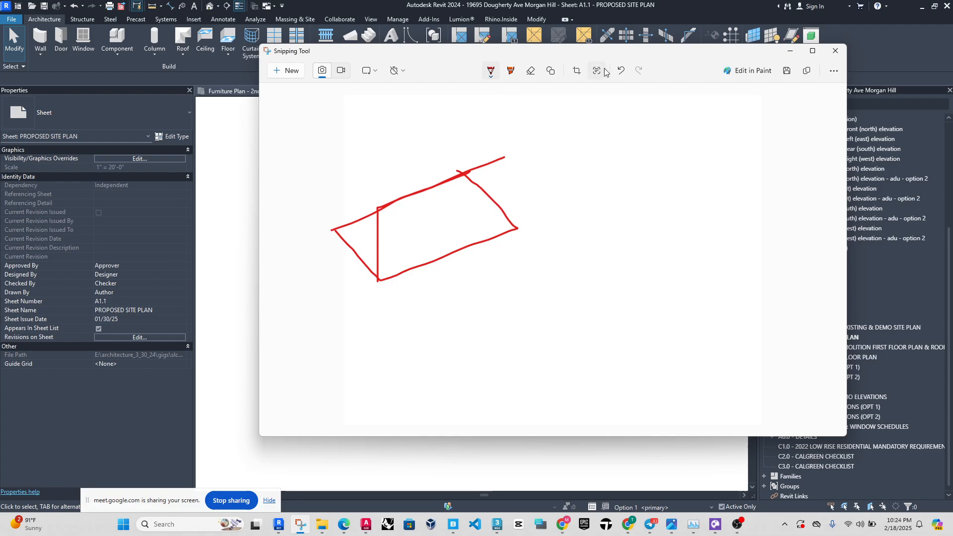
{"action": "left_click", "coordinate": [623, 70]}
{"action": "left_click", "coordinate": [623, 70]}
{"action": "left_click", "coordinate": [623, 70]}
{"action": "left_click", "coordinate": [623, 70]}
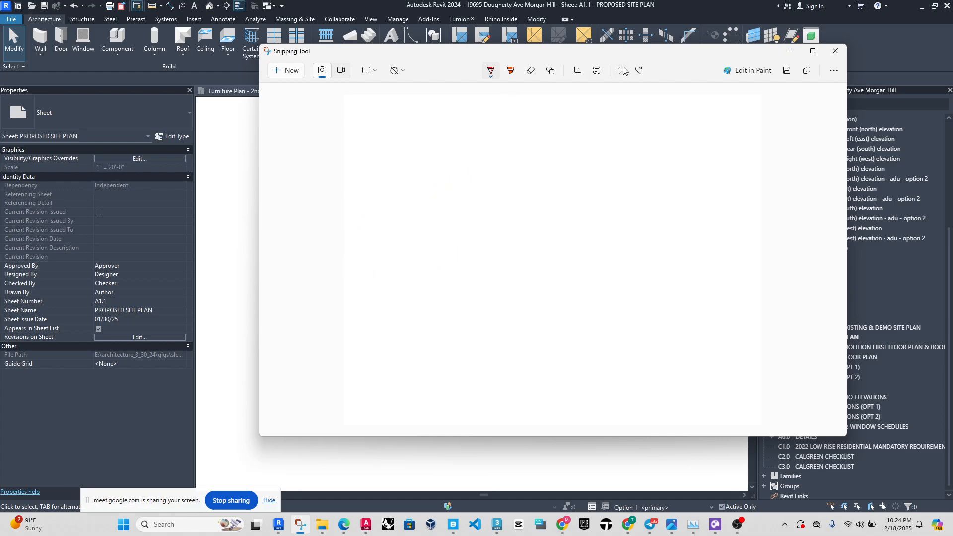
Sketch a red three-dimensional box at the upper-left of the blank snip, with two side faces and a top face.
{"action": "mouse_move", "coordinate": [318, 223]}
{"action": "left_mouse_down"}
{"action": "mouse_move", "coordinate": [354, 259]}
{"action": "mouse_move", "coordinate": [449, 214]}
{"action": "mouse_move", "coordinate": [455, 170]}
{"action": "left_mouse_up"}
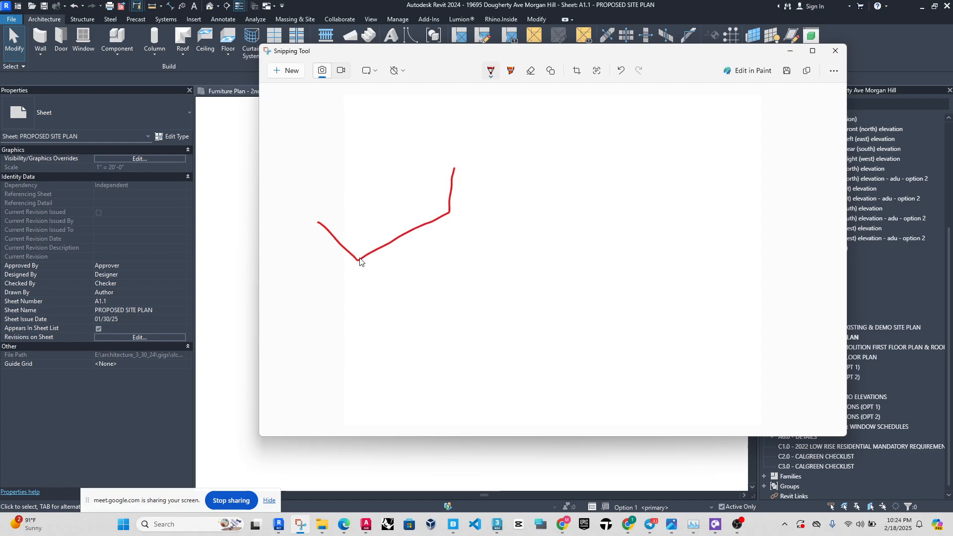
{"action": "mouse_move", "coordinate": [360, 261]}
{"action": "left_mouse_down"}
{"action": "mouse_move", "coordinate": [360, 228]}
{"action": "mouse_move", "coordinate": [342, 191]}
{"action": "mouse_move", "coordinate": [320, 183]}
{"action": "mouse_move", "coordinate": [320, 241]}
{"action": "left_mouse_up"}
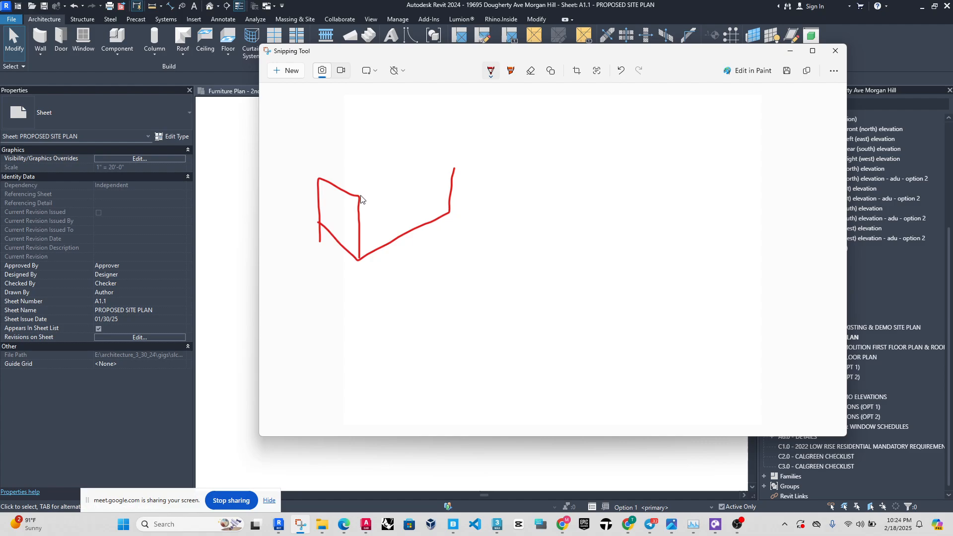
{"action": "left_click_drag", "start_coordinate": [358, 204], "coordinate": [457, 169]}
{"action": "mouse_move", "coordinate": [318, 180]}
{"action": "left_mouse_down"}
{"action": "mouse_move", "coordinate": [400, 144]}
{"action": "mouse_move", "coordinate": [441, 153]}
{"action": "mouse_move", "coordinate": [456, 168]}
{"action": "left_mouse_up"}
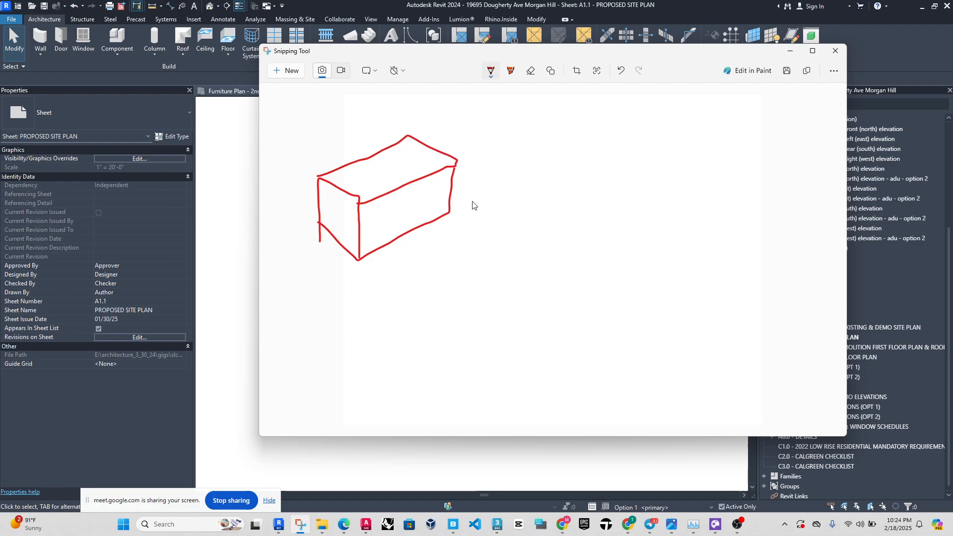
Draw two teal arrows branching from the red box, one rising and one descending to the right.
{"action": "left_click", "coordinate": [491, 73]}
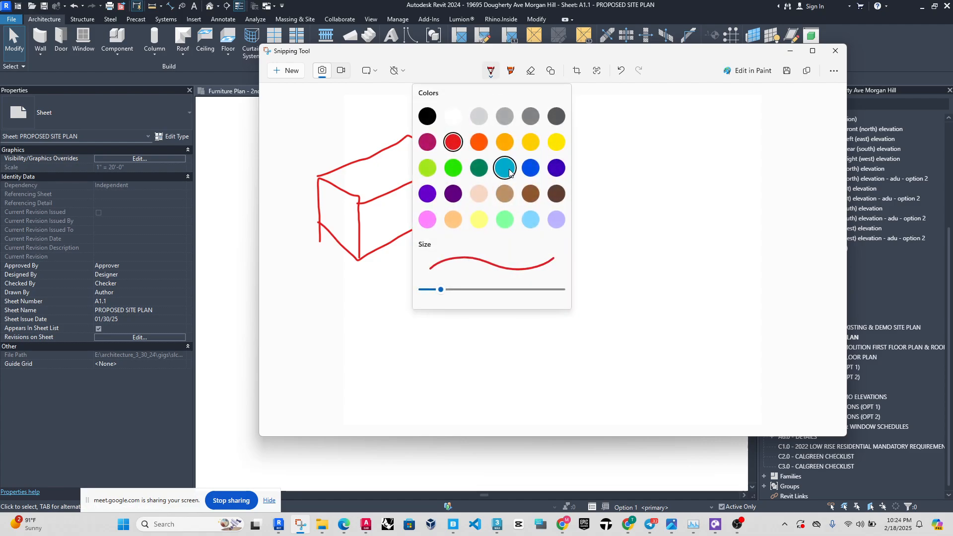
{"action": "left_click", "coordinate": [509, 171]}
{"action": "mouse_move", "coordinate": [469, 202]}
{"action": "left_mouse_down"}
{"action": "mouse_move", "coordinate": [543, 144]}
{"action": "mouse_move", "coordinate": [560, 151]}
{"action": "left_mouse_up"}
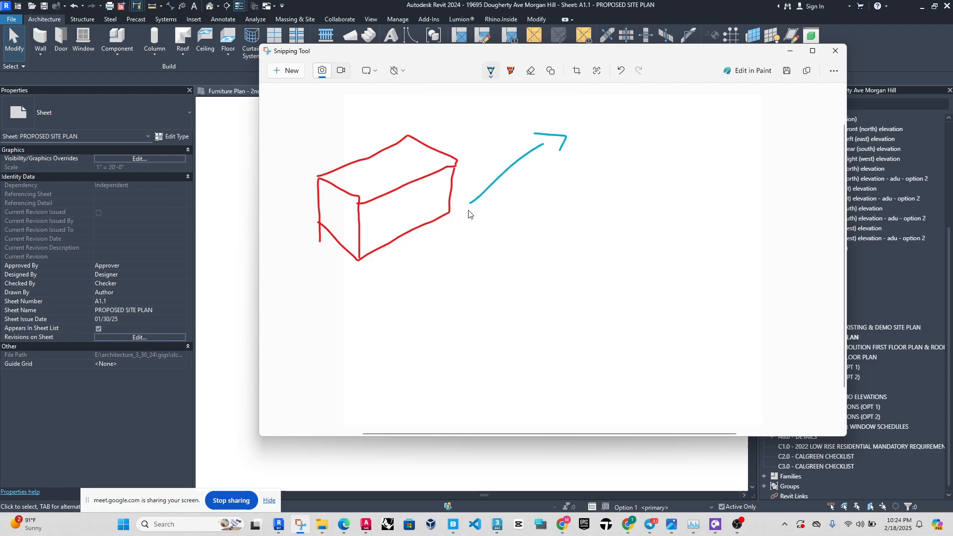
{"action": "mouse_move", "coordinate": [468, 209]}
{"action": "left_mouse_down"}
{"action": "mouse_move", "coordinate": [572, 310]}
{"action": "mouse_move", "coordinate": [529, 315]}
{"action": "left_mouse_up"}
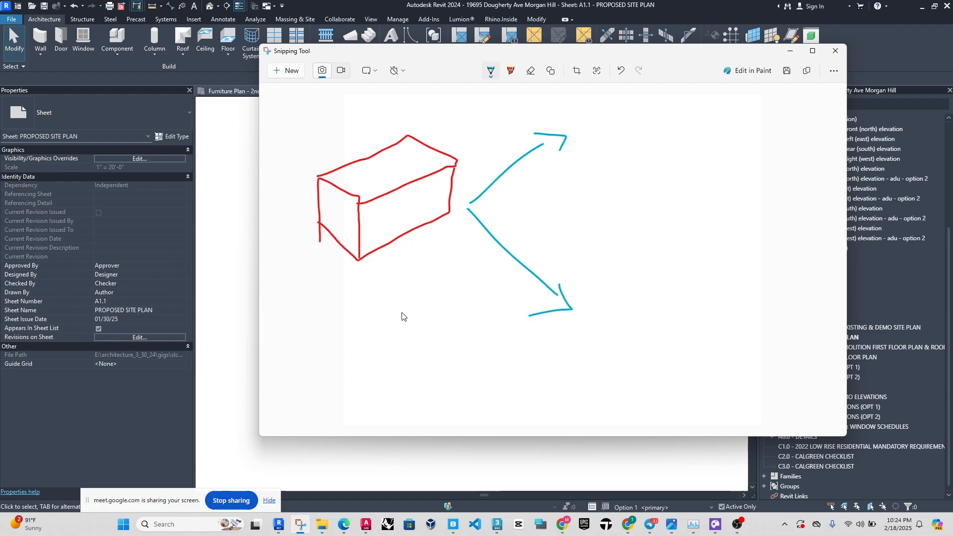
Sketch the two side faces of a second box in red beyond the head of the rising arrow, leaving its top open.
{"action": "left_click", "coordinate": [490, 75]}
{"action": "left_click", "coordinate": [453, 142]}
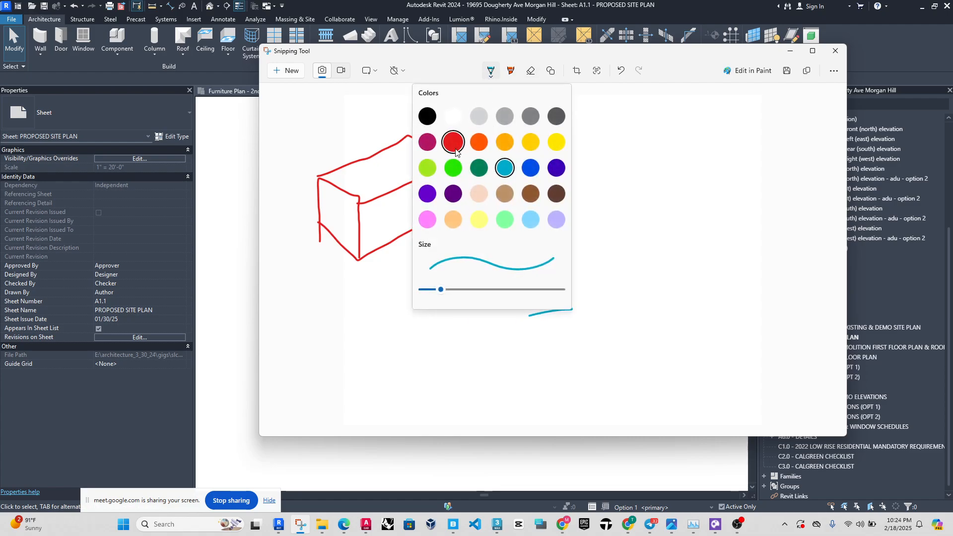
{"action": "left_click", "coordinate": [623, 182]}
{"action": "mouse_move", "coordinate": [605, 160]}
{"action": "left_mouse_down"}
{"action": "mouse_move", "coordinate": [629, 217]}
{"action": "mouse_move", "coordinate": [653, 237]}
{"action": "mouse_move", "coordinate": [654, 190]}
{"action": "mouse_move", "coordinate": [618, 171]}
{"action": "mouse_move", "coordinate": [653, 201]}
{"action": "mouse_move", "coordinate": [764, 167]}
{"action": "mouse_move", "coordinate": [763, 202]}
{"action": "left_mouse_up"}
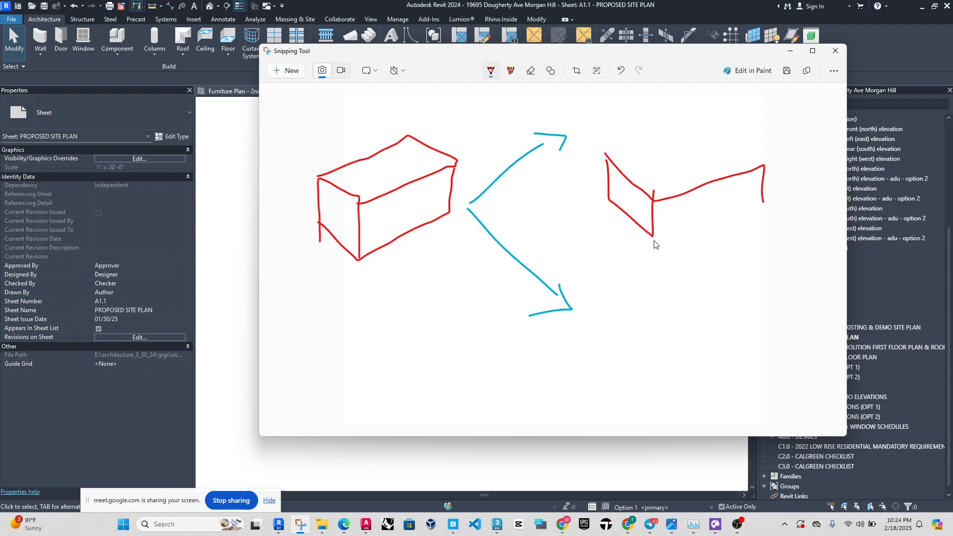
{"action": "left_click_drag", "start_coordinate": [654, 240], "coordinate": [768, 198]}
{"action": "left_click_drag", "start_coordinate": [612, 160], "coordinate": [707, 128]}
{"action": "left_click", "coordinate": [620, 71]}
{"action": "left_click_drag", "start_coordinate": [653, 197], "coordinate": [656, 205]}
Draw an orange gable roof over the upper second box, with its ridge and both sloping ends.
{"action": "left_click", "coordinate": [492, 75]}
{"action": "left_click", "coordinate": [477, 144]}
{"action": "left_click_drag", "start_coordinate": [643, 150], "coordinate": [657, 205]}
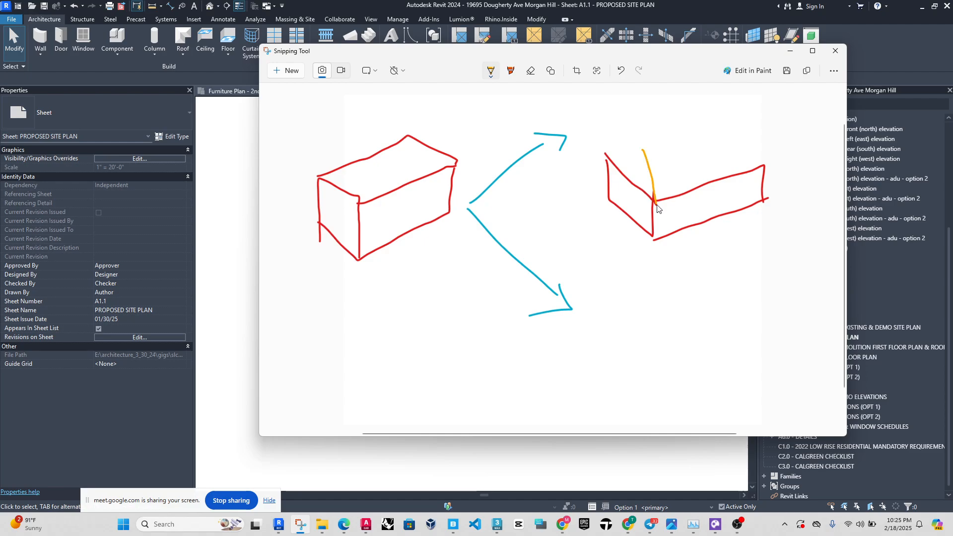
{"action": "left_click_drag", "start_coordinate": [594, 159], "coordinate": [646, 147]}
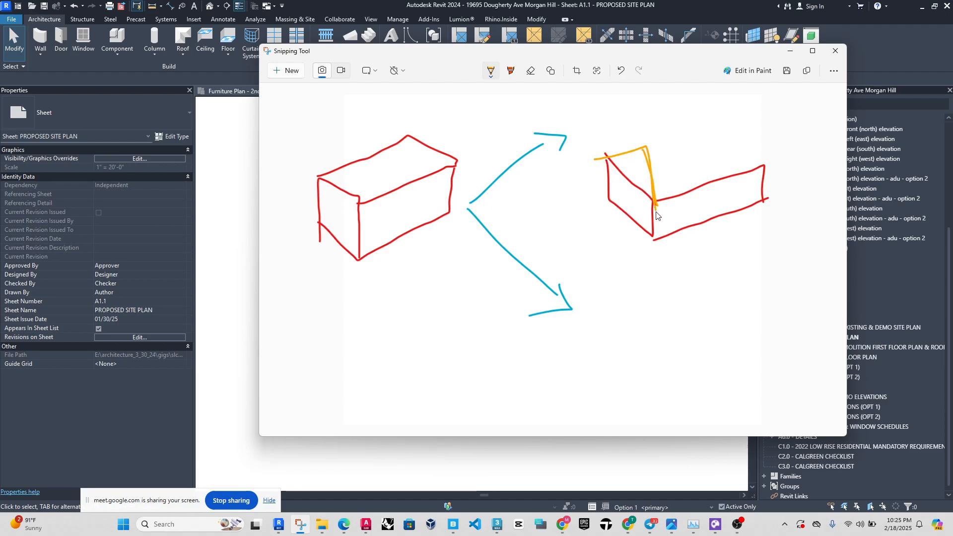
{"action": "mouse_move", "coordinate": [656, 206]}
{"action": "left_mouse_down"}
{"action": "mouse_move", "coordinate": [767, 173]}
{"action": "mouse_move", "coordinate": [746, 123]}
{"action": "left_mouse_up"}
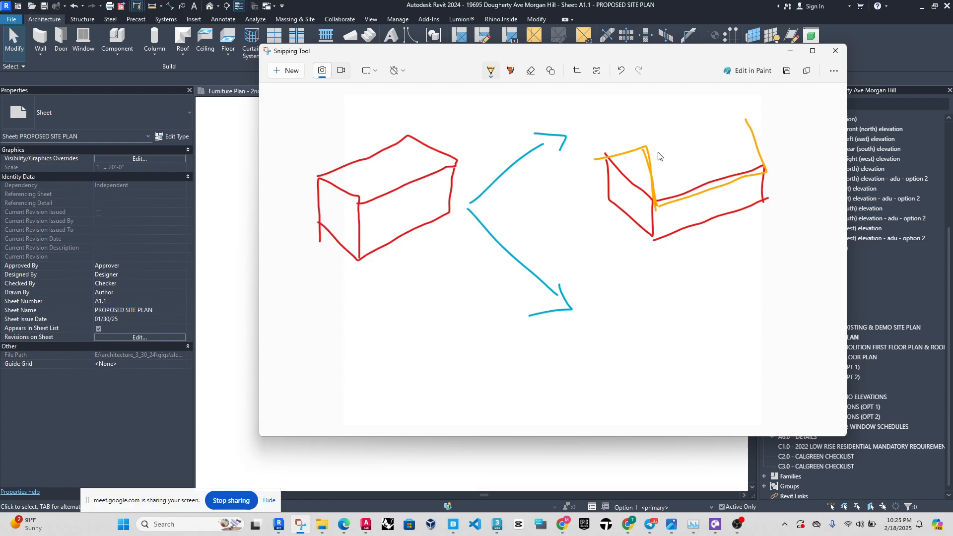
{"action": "left_click_drag", "start_coordinate": [646, 148], "coordinate": [750, 118]}
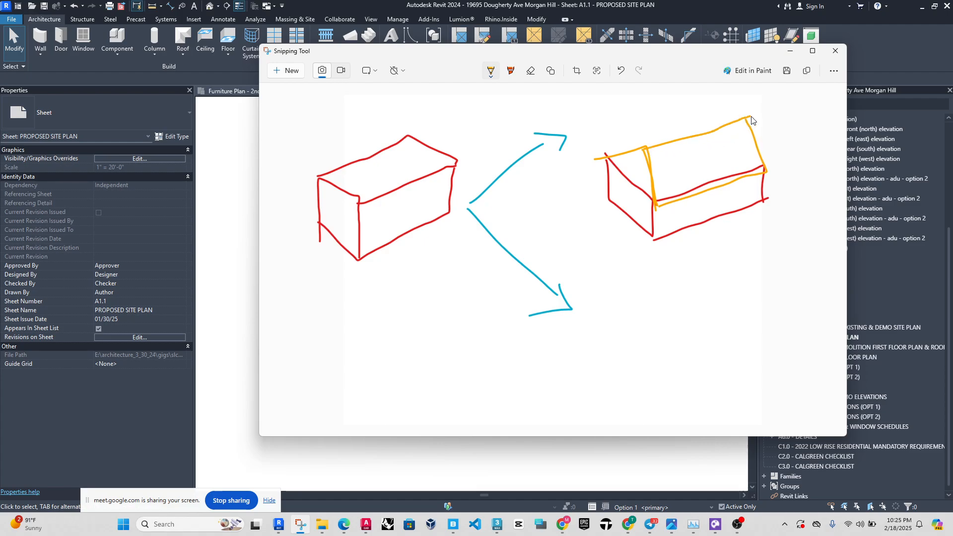
Sketch the open red base of a third box beyond the descending arrow, with a baseline and three upright corner edges.
{"action": "left_click", "coordinate": [489, 73]}
{"action": "left_click", "coordinate": [454, 142]}
{"action": "mouse_move", "coordinate": [612, 353]}
{"action": "left_mouse_down"}
{"action": "mouse_move", "coordinate": [649, 404]}
{"action": "mouse_move", "coordinate": [787, 379]}
{"action": "left_mouse_up"}
{"action": "left_click_drag", "start_coordinate": [653, 365], "coordinate": [648, 427]}
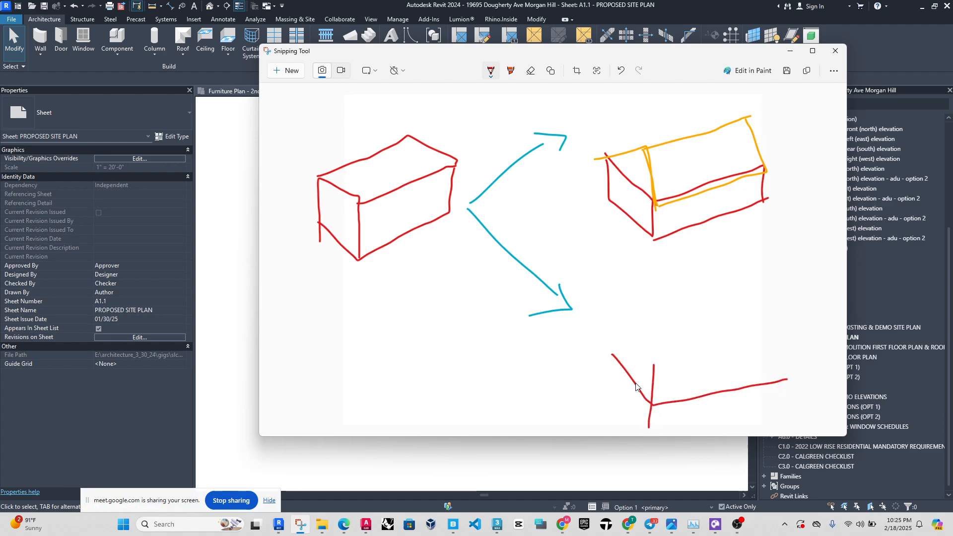
{"action": "left_click", "coordinate": [621, 71]}
{"action": "left_click_drag", "start_coordinate": [654, 350], "coordinate": [656, 410]}
{"action": "left_click_drag", "start_coordinate": [613, 355], "coordinate": [607, 330]}
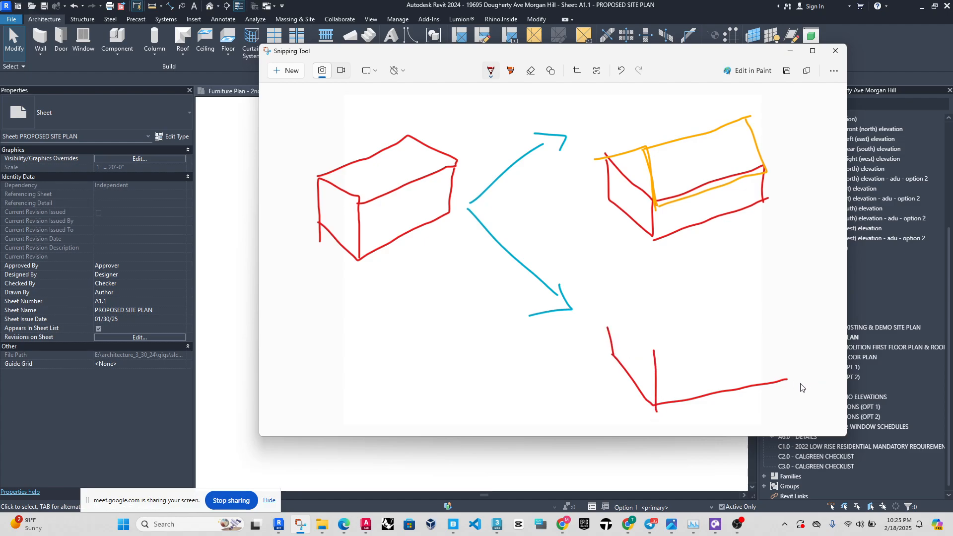
{"action": "left_click_drag", "start_coordinate": [787, 380], "coordinate": [784, 339]}
Draw a flat purple roof outline overhanging the third box's red base.
{"action": "left_click", "coordinate": [490, 72]}
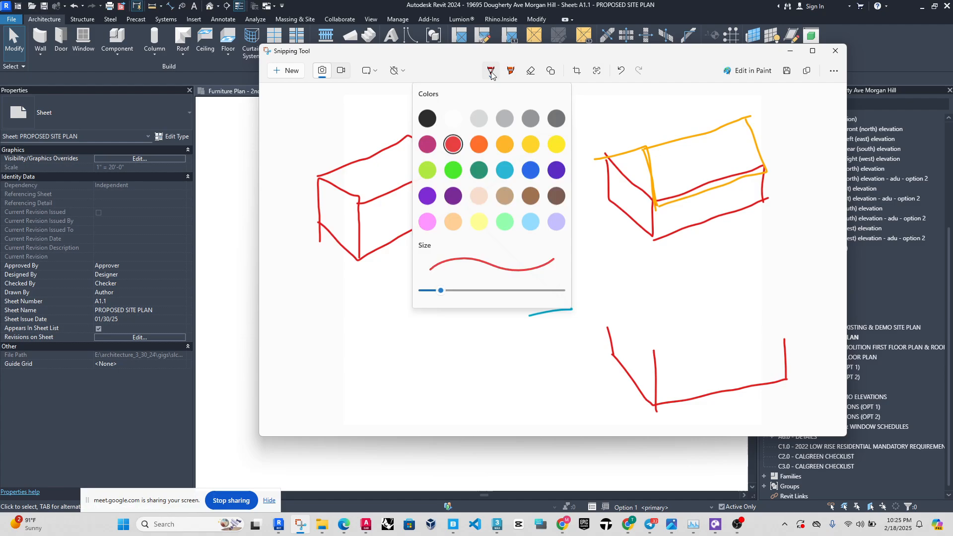
{"action": "left_click", "coordinate": [427, 196]}
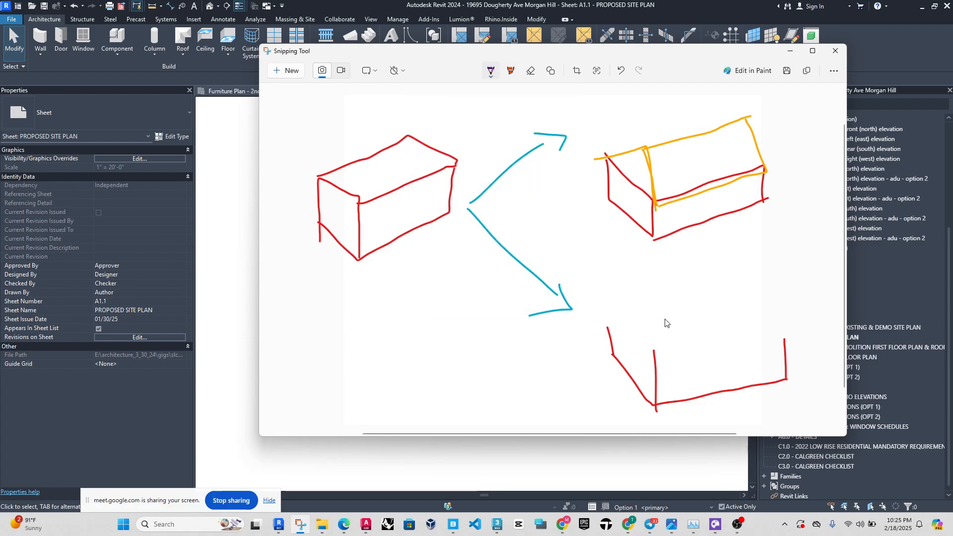
{"action": "mouse_move", "coordinate": [605, 301]}
{"action": "left_mouse_down"}
{"action": "mouse_move", "coordinate": [668, 370]}
{"action": "mouse_move", "coordinate": [809, 350]}
{"action": "left_mouse_up"}
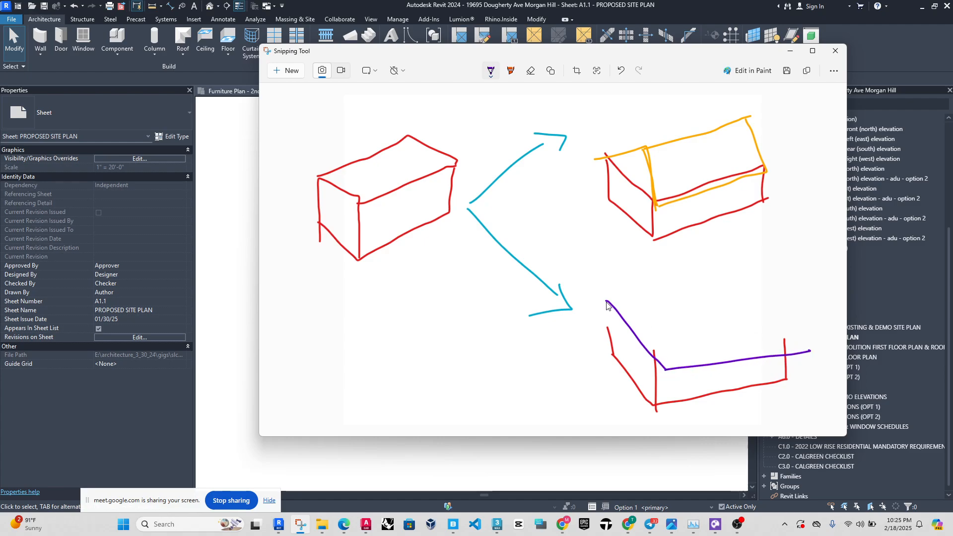
{"action": "mouse_move", "coordinate": [606, 302]}
{"action": "left_mouse_down"}
{"action": "mouse_move", "coordinate": [766, 281]}
{"action": "mouse_move", "coordinate": [811, 356]}
{"action": "left_mouse_up"}
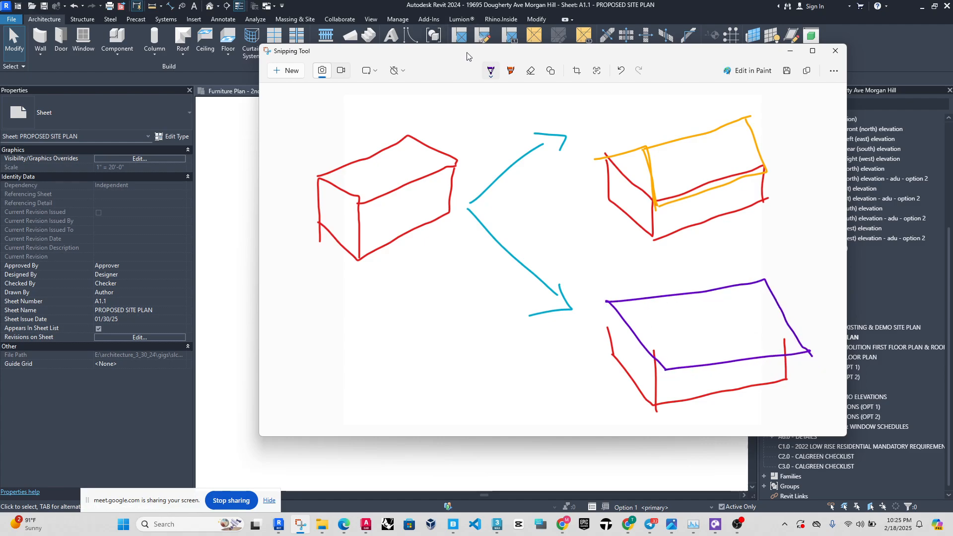
Extend the third box's rear corner edge in red up to the purple roof.
{"action": "left_click", "coordinate": [491, 70]}
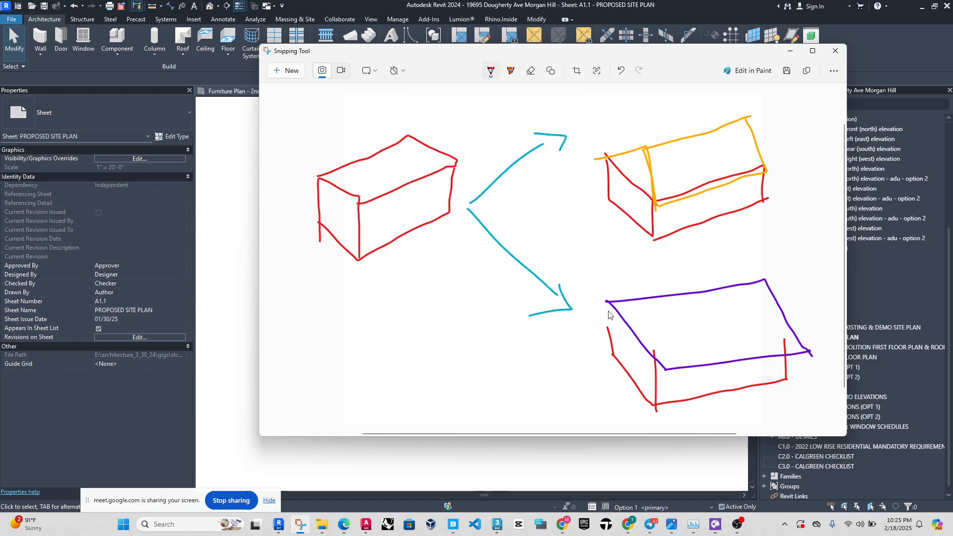
{"action": "left_click_drag", "start_coordinate": [614, 307], "coordinate": [615, 353]}
{"action": "left_click_drag", "start_coordinate": [614, 308], "coordinate": [614, 356]}
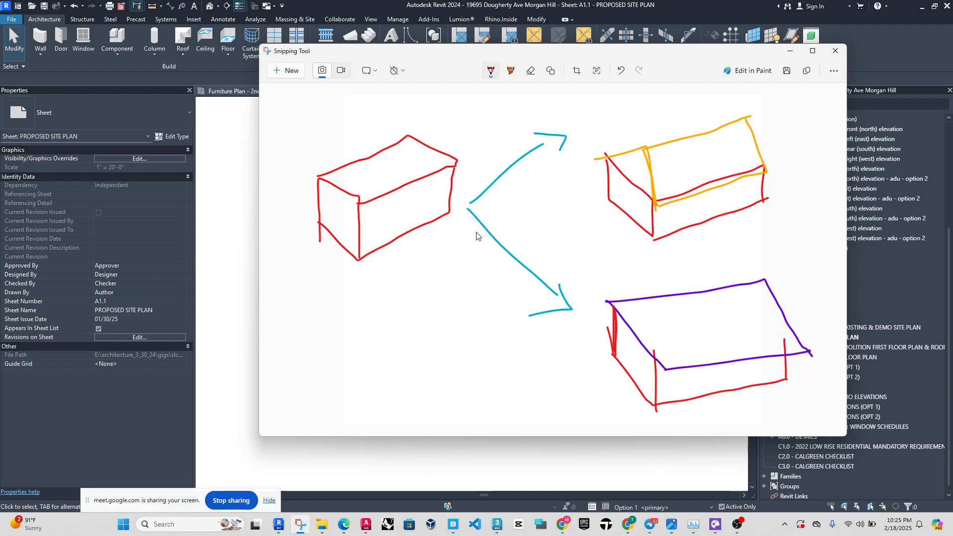
{"action": "left_click_drag", "start_coordinate": [465, 205], "coordinate": [470, 205]}
{"action": "left_click_drag", "start_coordinate": [485, 174], "coordinate": [490, 169]}
{"action": "left_click", "coordinate": [494, 157]}
{"action": "left_click", "coordinate": [616, 73]}
{"action": "left_click", "coordinate": [620, 72]}
{"action": "left_click", "coordinate": [493, 74]}
{"action": "left_click", "coordinate": [505, 165]}
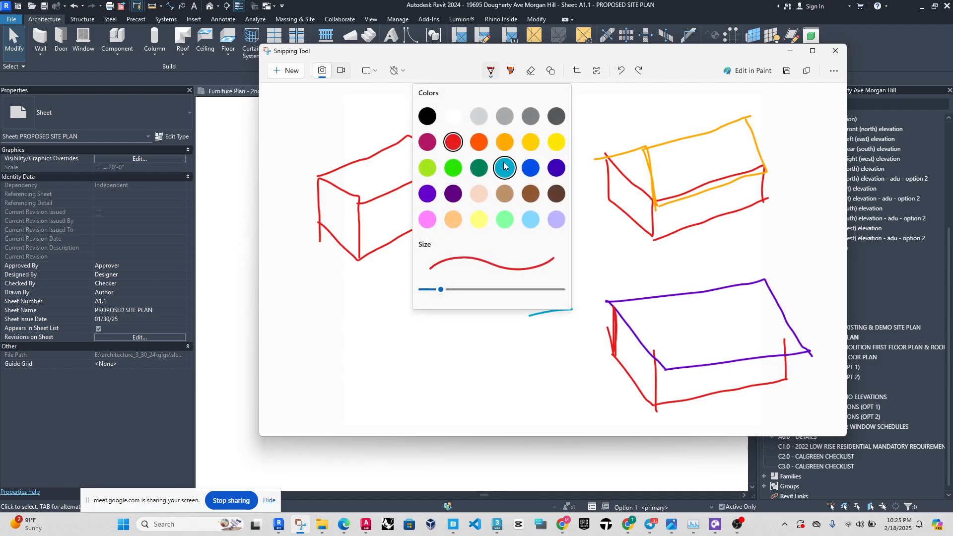
{"action": "mouse_move", "coordinate": [484, 174]}
{"action": "left_mouse_down"}
{"action": "mouse_move", "coordinate": [479, 183]}
{"action": "mouse_move", "coordinate": [490, 172]}
{"action": "mouse_move", "coordinate": [489, 185]}
{"action": "mouse_move", "coordinate": [497, 163]}
{"action": "left_mouse_up"}
{"action": "left_click", "coordinate": [620, 71]}
{"action": "left_click", "coordinate": [620, 70]}
{"action": "left_click", "coordinate": [620, 71]}
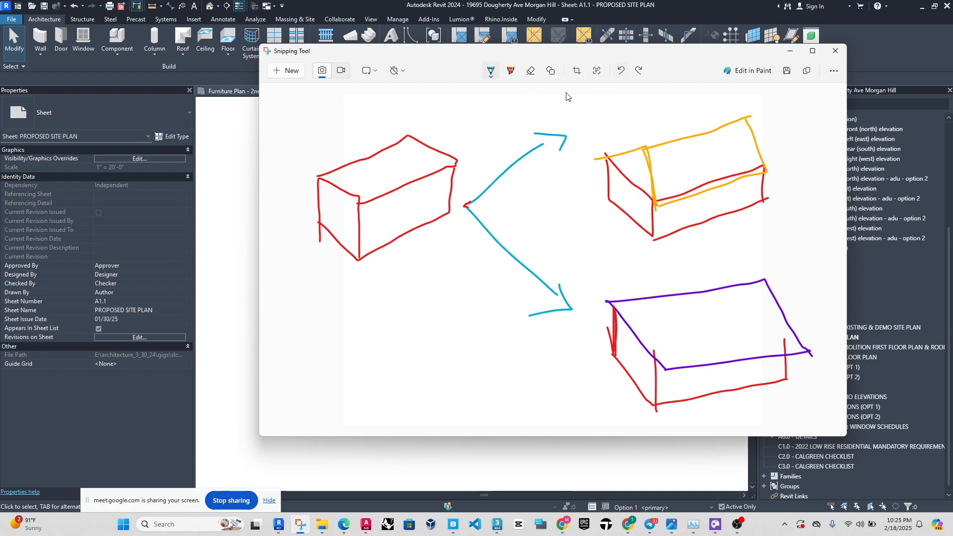
Label the rising arrow "Opt 1" and the descending arrow "Opt 2" in orange handwriting.
{"action": "left_click", "coordinate": [491, 74]}
{"action": "left_click", "coordinate": [505, 143]}
{"action": "mouse_move", "coordinate": [481, 174]}
{"action": "left_mouse_down"}
{"action": "mouse_move", "coordinate": [477, 182]}
{"action": "mouse_move", "coordinate": [511, 161]}
{"action": "mouse_move", "coordinate": [509, 148]}
{"action": "mouse_move", "coordinate": [503, 177]}
{"action": "left_mouse_up"}
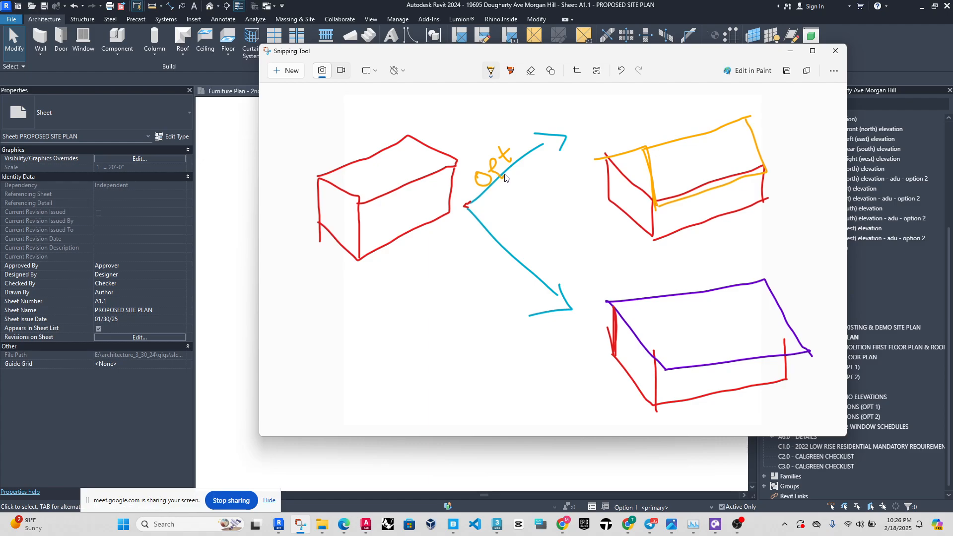
{"action": "left_click_drag", "start_coordinate": [523, 138], "coordinate": [521, 144]}
{"action": "left_click_drag", "start_coordinate": [480, 243], "coordinate": [519, 276]}
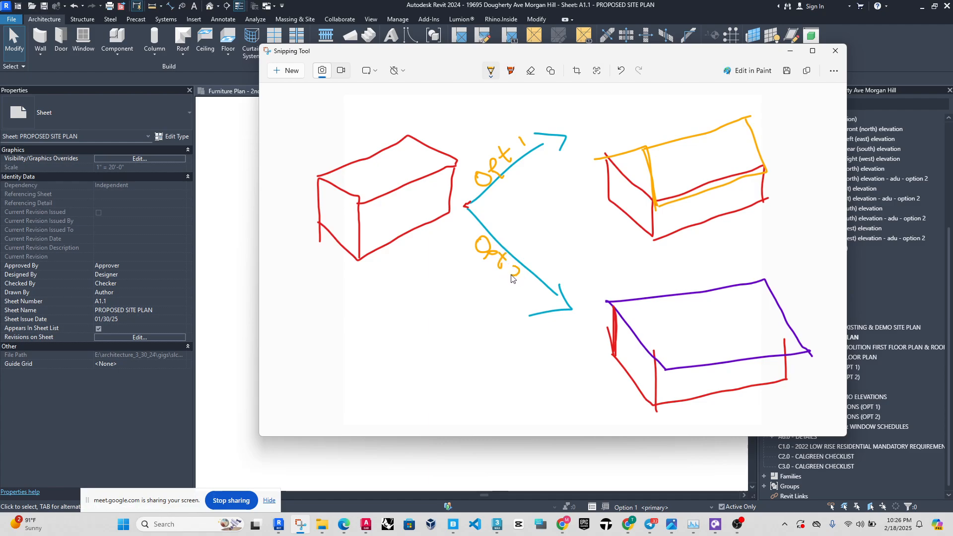
Write "Main Model" in red beneath the first box.
{"action": "left_click", "coordinate": [491, 71]}
{"action": "left_click", "coordinate": [453, 145]}
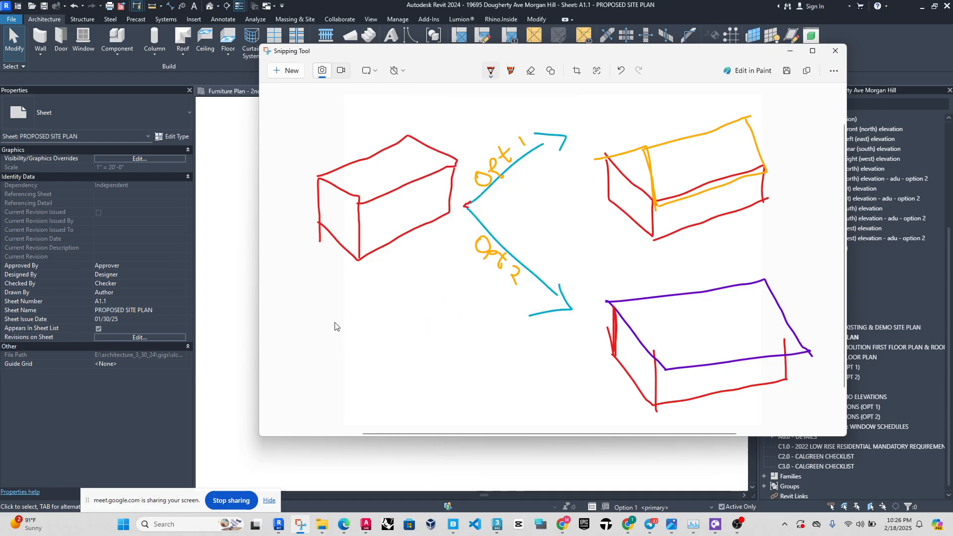
{"action": "left_click_drag", "start_coordinate": [324, 293], "coordinate": [390, 295]}
{"action": "mouse_move", "coordinate": [347, 324]}
{"action": "left_mouse_down"}
{"action": "mouse_move", "coordinate": [371, 311]}
{"action": "mouse_move", "coordinate": [375, 323]}
{"action": "left_mouse_up"}
{"action": "mouse_move", "coordinate": [383, 312]}
{"action": "left_mouse_down"}
{"action": "mouse_move", "coordinate": [404, 303]}
{"action": "mouse_move", "coordinate": [410, 325]}
{"action": "mouse_move", "coordinate": [415, 310]}
{"action": "mouse_move", "coordinate": [434, 319]}
{"action": "left_mouse_up"}
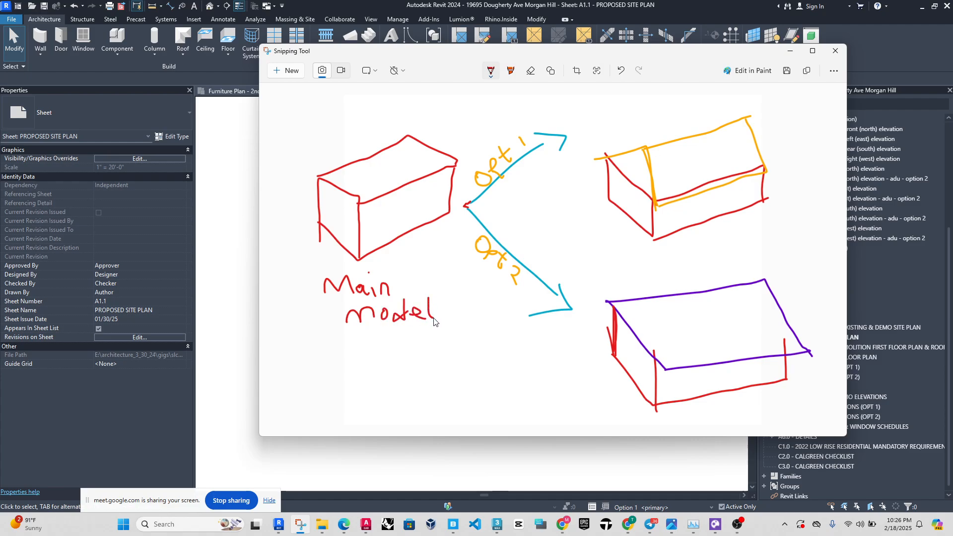
Add an inner red outline and a rear corner line to the first box so it reads as roofless walls.
{"action": "mouse_move", "coordinate": [330, 178]}
{"action": "left_mouse_down"}
{"action": "mouse_move", "coordinate": [367, 200]}
{"action": "mouse_move", "coordinate": [454, 160]}
{"action": "left_mouse_up"}
{"action": "mouse_move", "coordinate": [330, 180]}
{"action": "left_mouse_down"}
{"action": "mouse_move", "coordinate": [406, 144]}
{"action": "mouse_move", "coordinate": [456, 164]}
{"action": "left_mouse_up"}
{"action": "left_click_drag", "start_coordinate": [408, 143], "coordinate": [408, 182]}
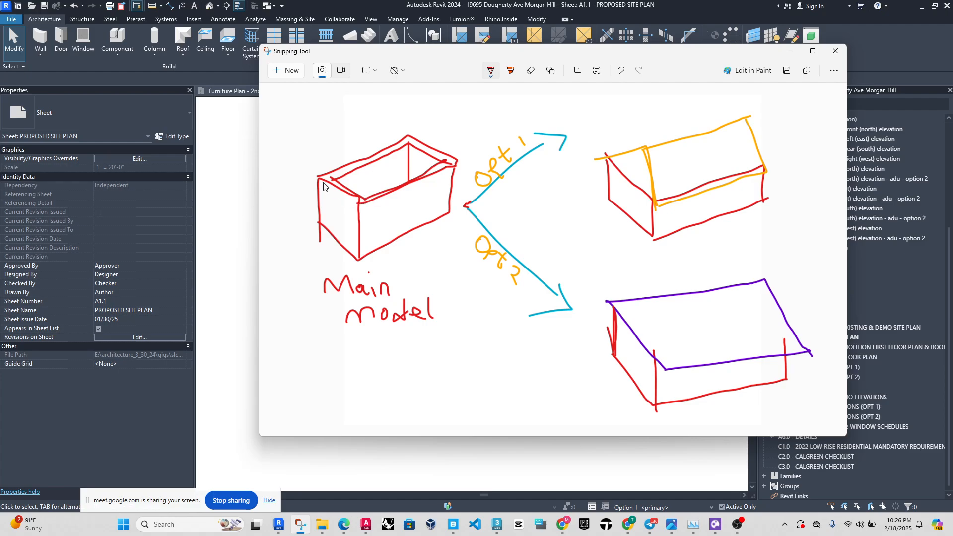
{"action": "left_click_drag", "start_coordinate": [319, 179], "coordinate": [358, 202]}
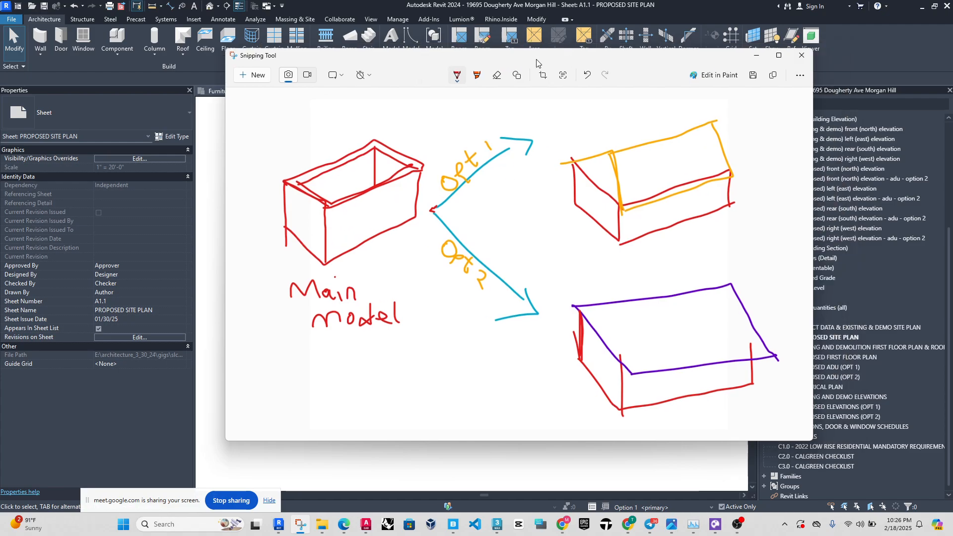
Move the sketch aside and switch Revit's active design option to Main Model.
{"action": "left_click_drag", "start_coordinate": [535, 58], "coordinate": [210, 117]}
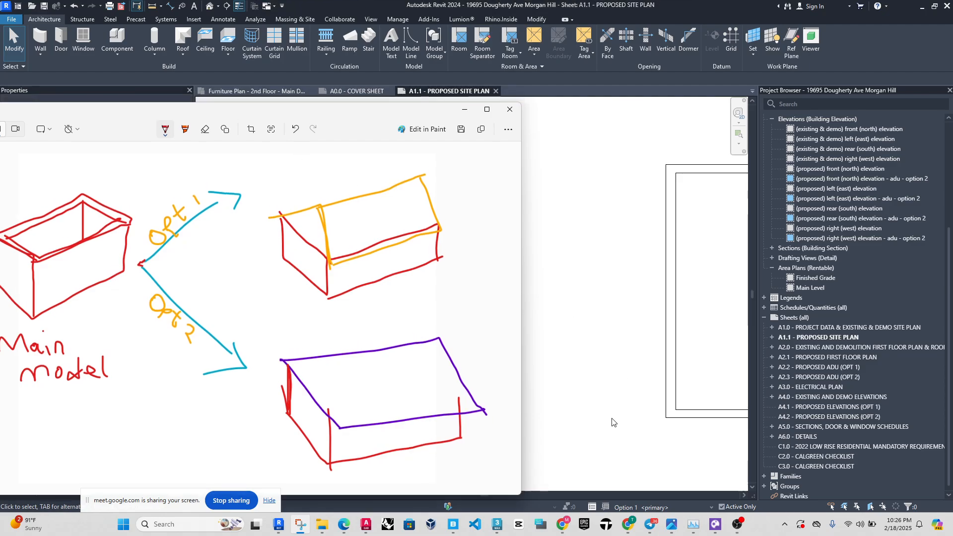
{"action": "left_click", "coordinate": [653, 510]}
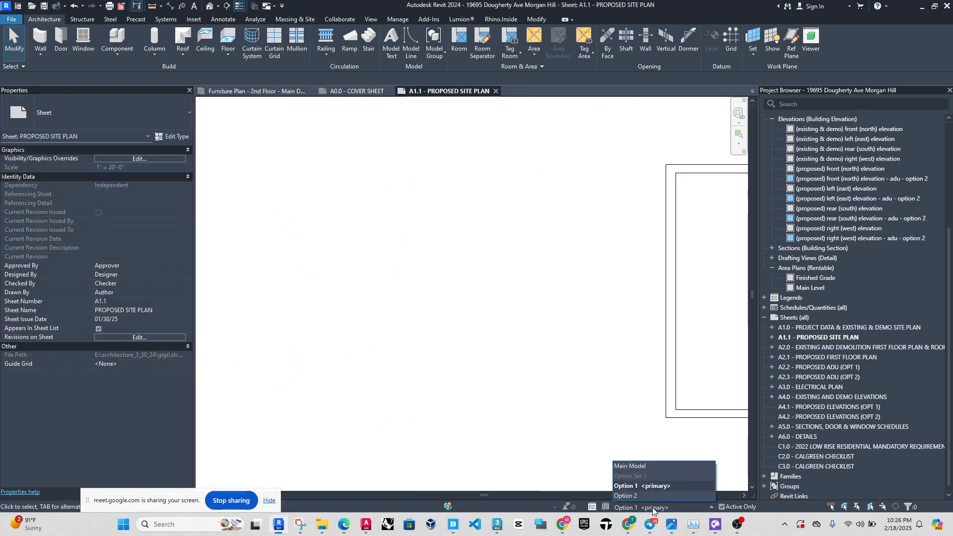
{"action": "left_click", "coordinate": [642, 467]}
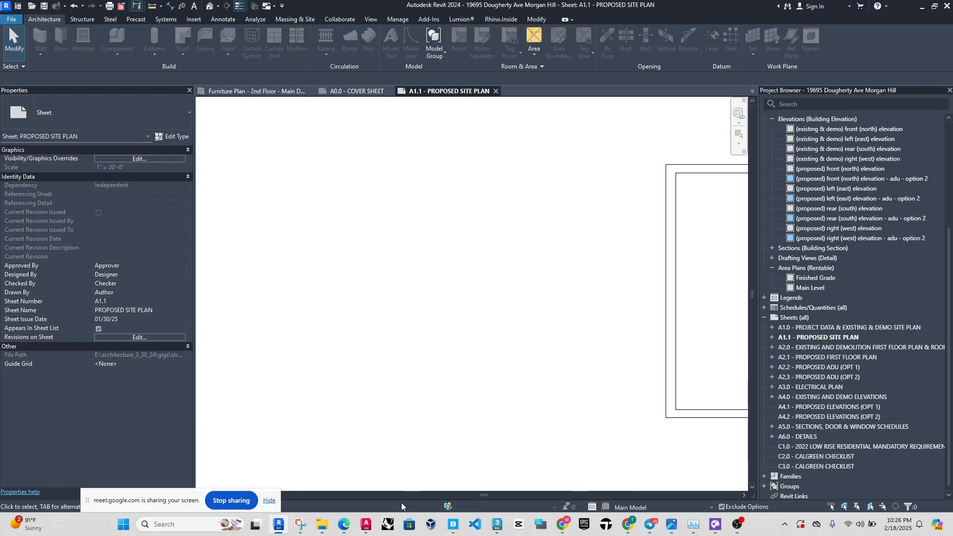
Return to the Snipping Tool sketch and emphasize the corner edges of the Main Model box in red.
{"action": "left_click", "coordinate": [300, 524]}
{"action": "left_click_drag", "start_coordinate": [223, 115], "coordinate": [403, 49]}
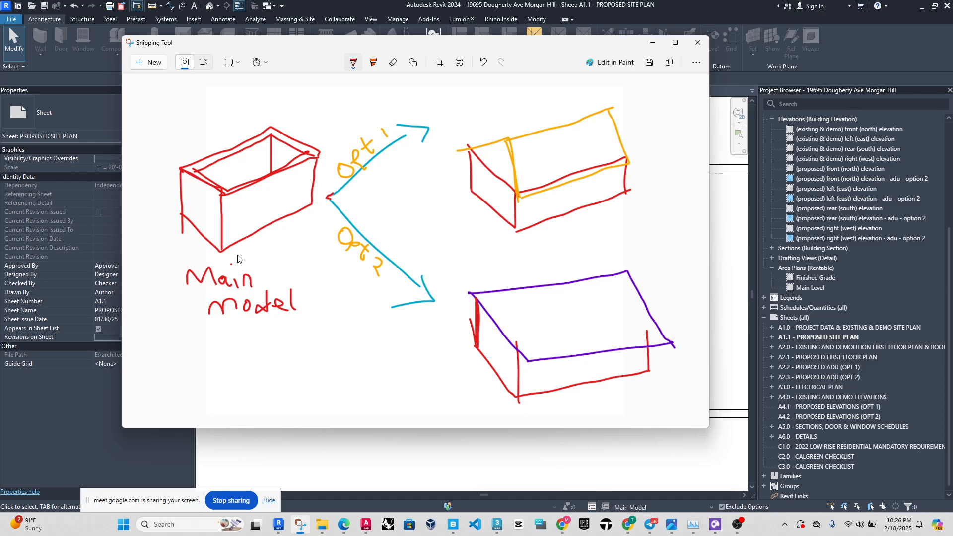
{"action": "mouse_move", "coordinate": [178, 213]}
{"action": "left_mouse_down"}
{"action": "mouse_move", "coordinate": [224, 258]}
{"action": "mouse_move", "coordinate": [221, 202]}
{"action": "left_mouse_up"}
{"action": "left_click_drag", "start_coordinate": [315, 203], "coordinate": [312, 215]}
Make Option 1 the active design option in Revit, and trace the gable edge of the orange roof in red on the sketch.
{"action": "left_click", "coordinate": [712, 510]}
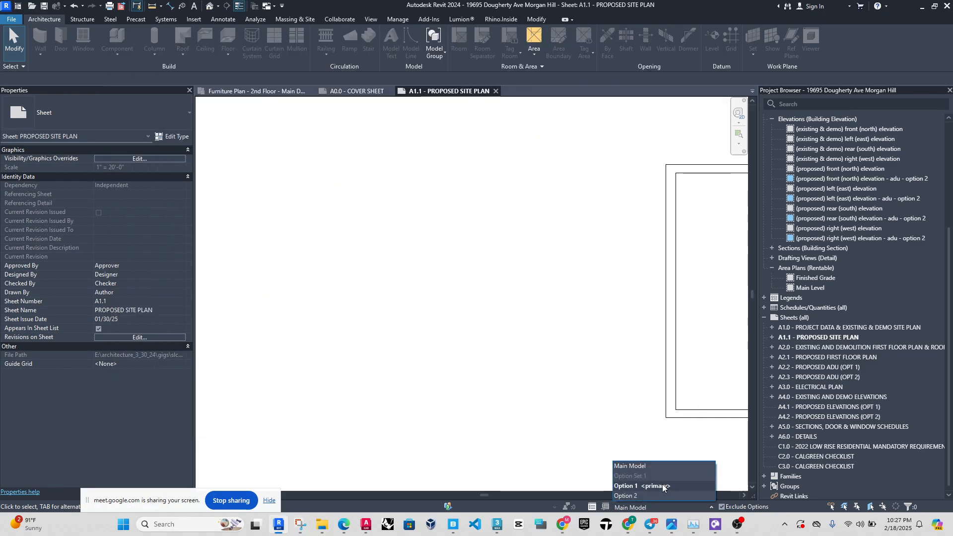
{"action": "left_click", "coordinate": [663, 487]}
{"action": "left_click", "coordinate": [301, 522]}
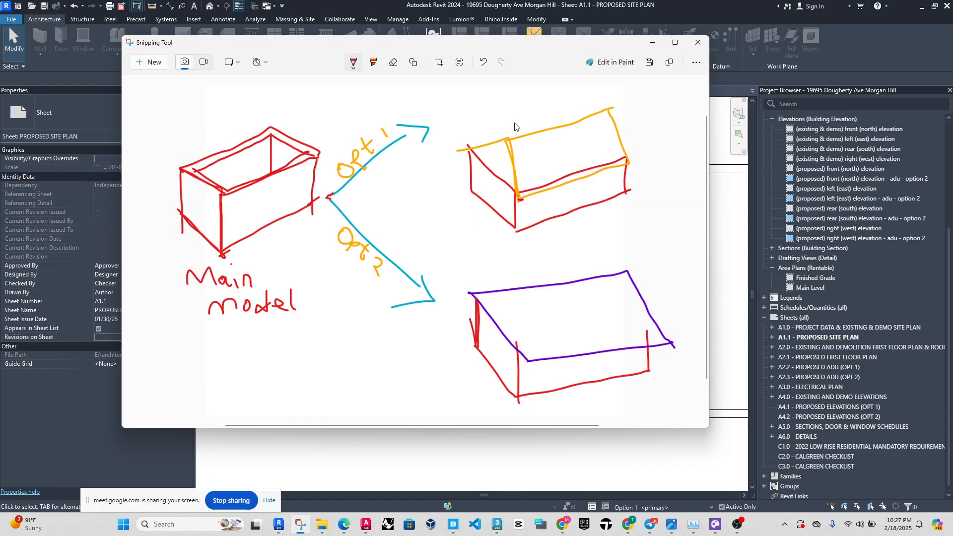
{"action": "left_click_drag", "start_coordinate": [506, 137], "coordinate": [517, 201]}
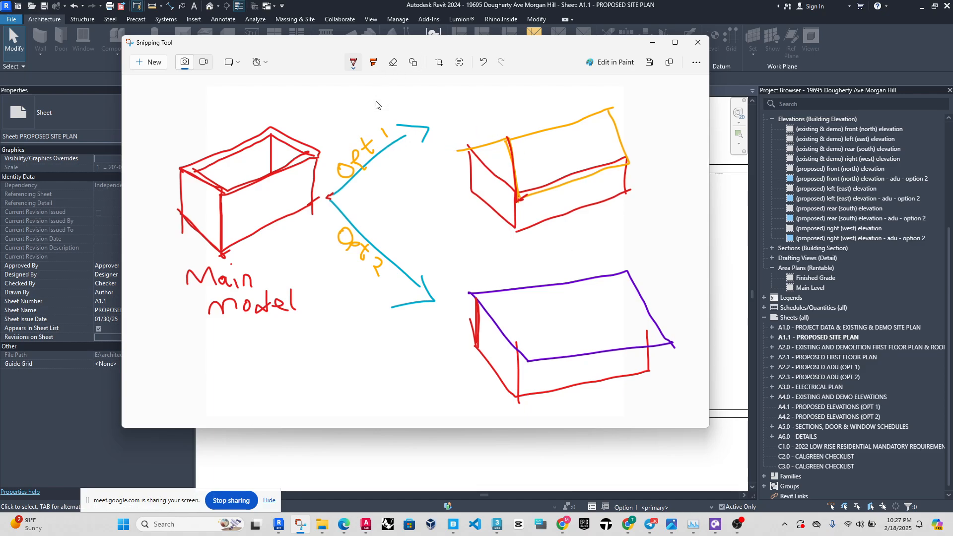
Draw red dashed lines linking the Opt 1 label to the orange roof and the Opt 2 label to the purple roof.
{"action": "mouse_move", "coordinate": [392, 122]}
{"action": "left_mouse_down"}
{"action": "mouse_move", "coordinate": [397, 111]}
{"action": "mouse_move", "coordinate": [462, 105]}
{"action": "left_mouse_up"}
{"action": "left_click_drag", "start_coordinate": [502, 107], "coordinate": [521, 115]}
{"action": "left_click_drag", "start_coordinate": [557, 141], "coordinate": [551, 140]}
{"action": "left_click_drag", "start_coordinate": [380, 314], "coordinate": [395, 337]}
{"action": "left_click_drag", "start_coordinate": [408, 345], "coordinate": [469, 365]}
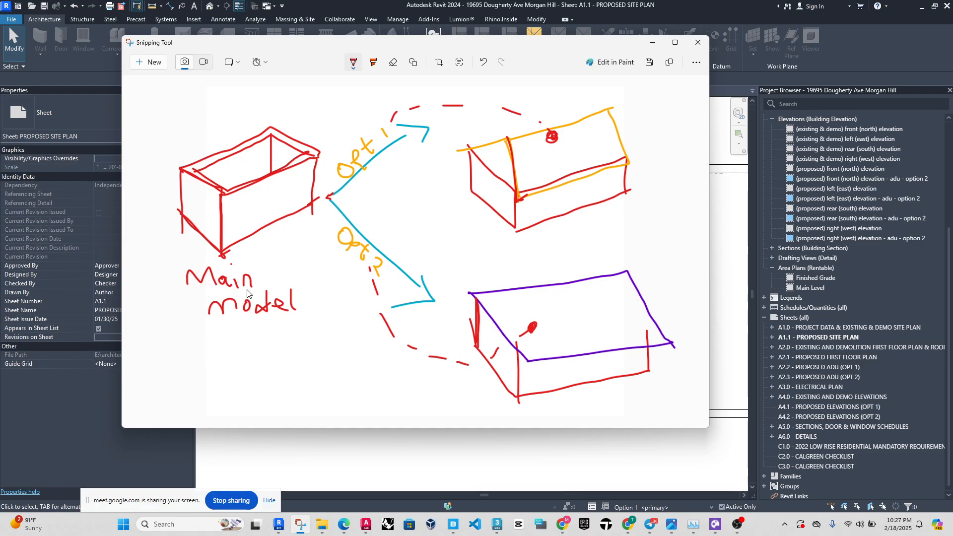
Return to Revit and set the active design option to Main Model with the whole proposed site plan sheet in view.
{"action": "left_click", "coordinate": [680, 487]}
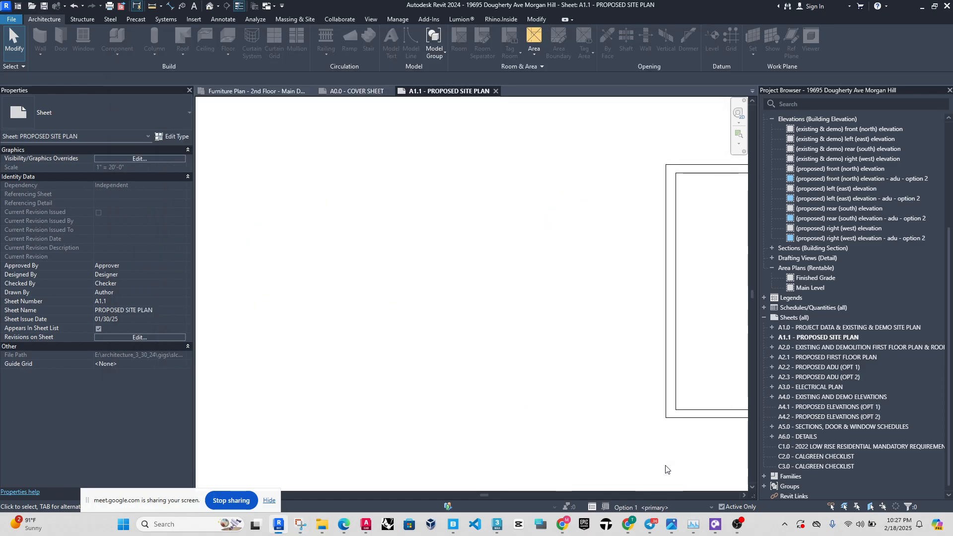
{"action": "scroll", "coordinate": [398, 345], "scroll_direction": "down", "scroll_amount": 4}
{"action": "scroll", "coordinate": [661, 342], "scroll_direction": "up", "scroll_amount": 2}
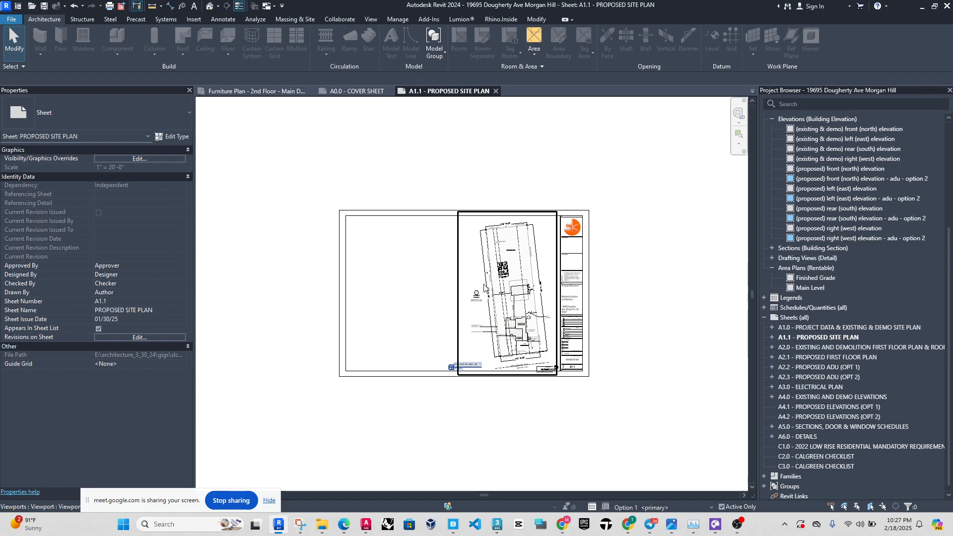
{"action": "scroll", "coordinate": [467, 298], "scroll_direction": "up", "scroll_amount": 2}
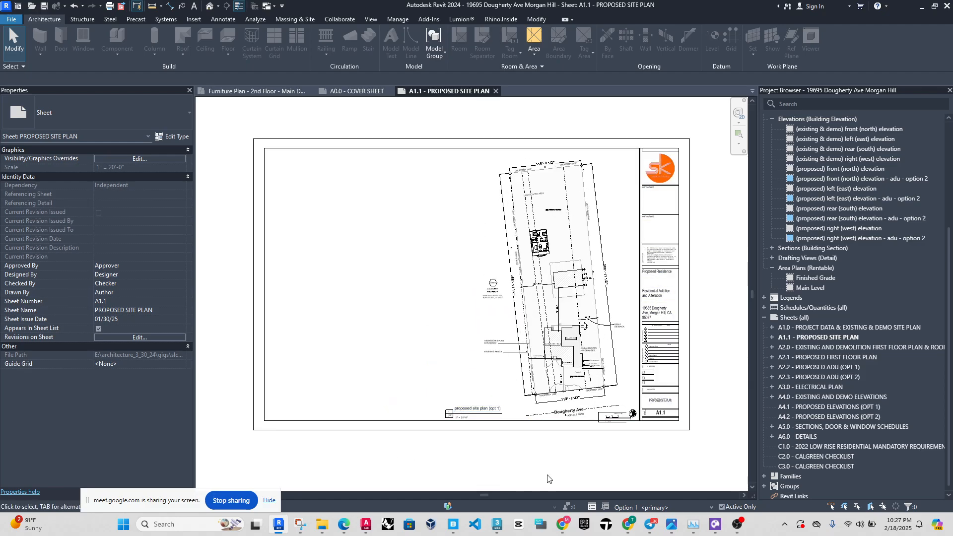
{"action": "left_click", "coordinate": [711, 507]}
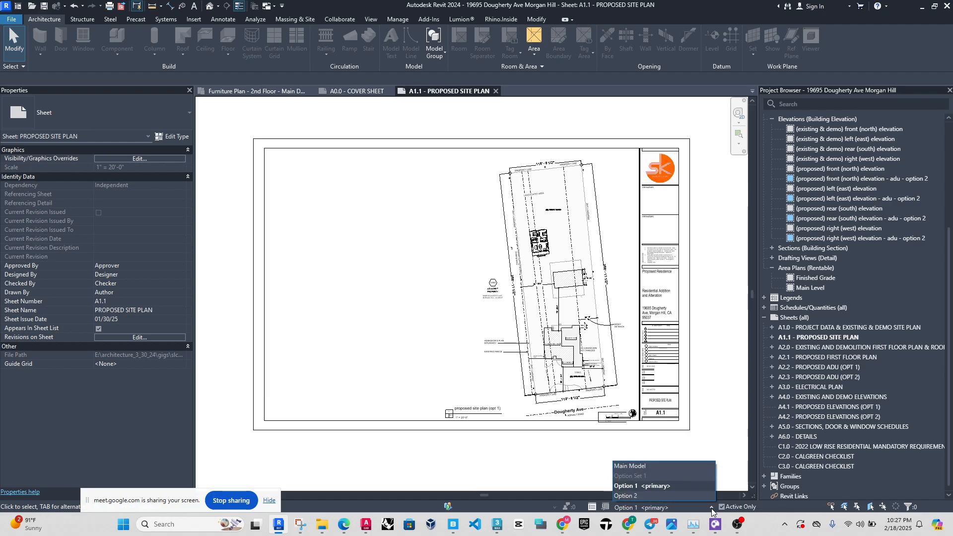
{"action": "left_click", "coordinate": [651, 507]}
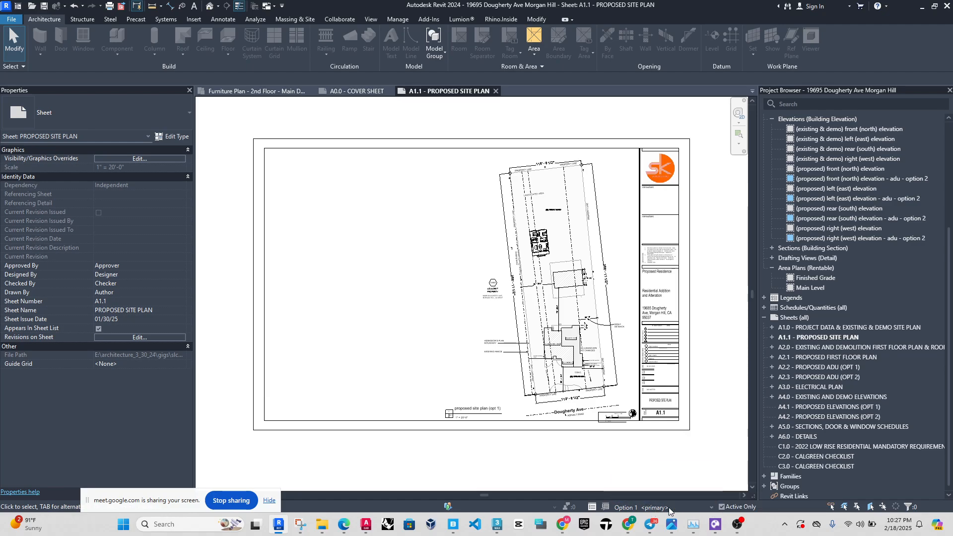
{"action": "left_click", "coordinate": [708, 508]}
{"action": "left_click", "coordinate": [635, 469]}
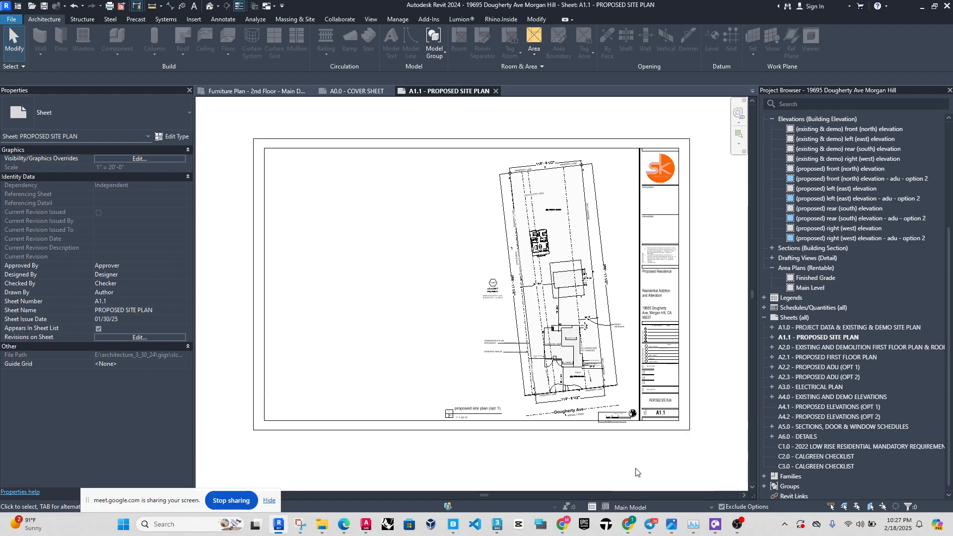
Activate the proposed site plan (opt 1) viewport on the sheet around the rear yard.
{"action": "double_click", "coordinate": [564, 235]}
{"action": "scroll", "coordinate": [564, 236], "scroll_direction": "up", "scroll_amount": 5}
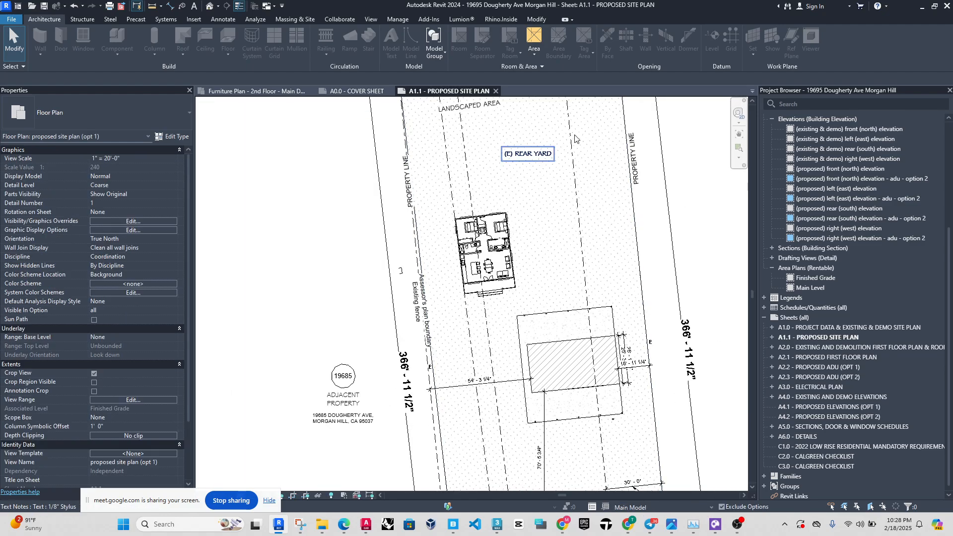
Draw a rectangle of Generic - 5" walls about 28'-3" by 19'-9" in the upper rear yard beside the property line.
{"action": "middle_click_drag", "start_coordinate": [581, 161], "coordinate": [570, 247]}
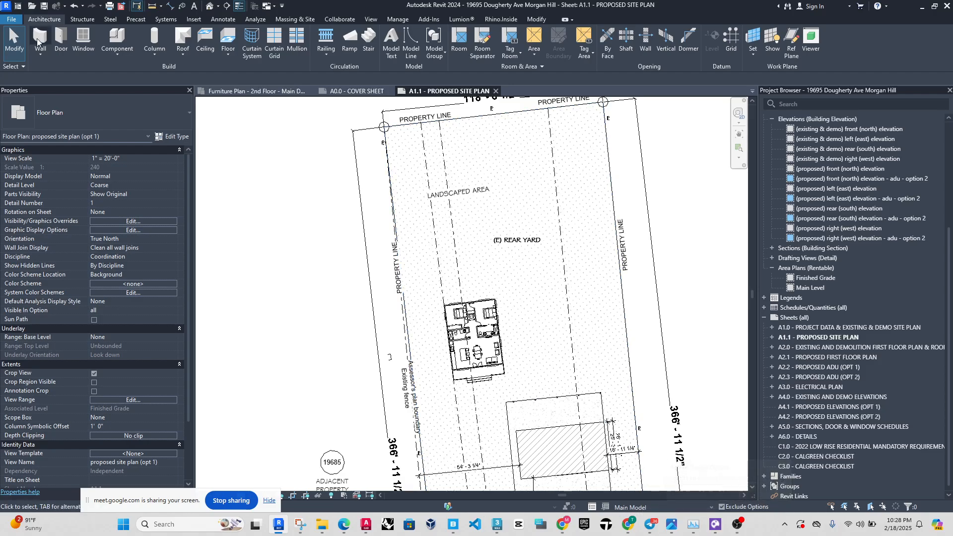
{"action": "key", "text": "w"}
{"action": "key", "text": "a"}
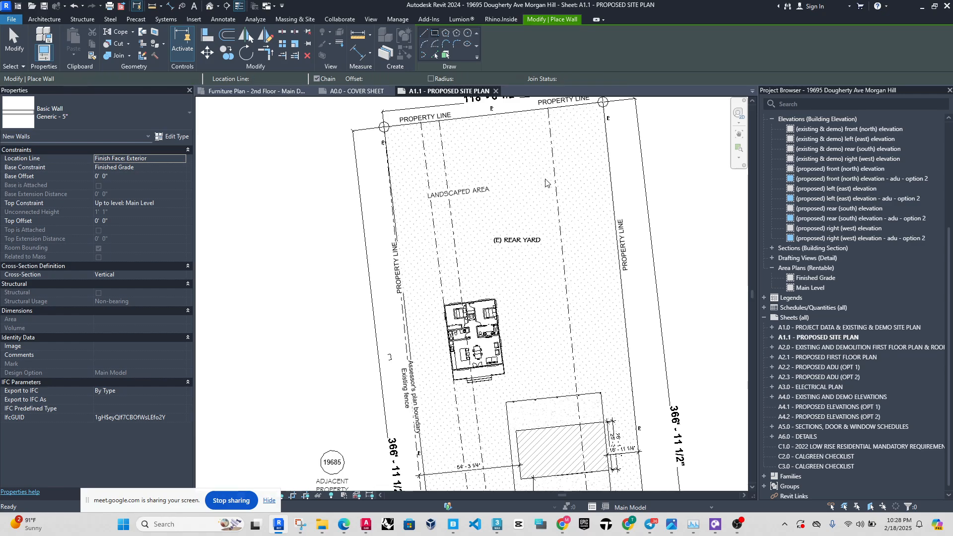
{"action": "left_click", "coordinate": [528, 163]}
{"action": "left_click", "coordinate": [582, 200]}
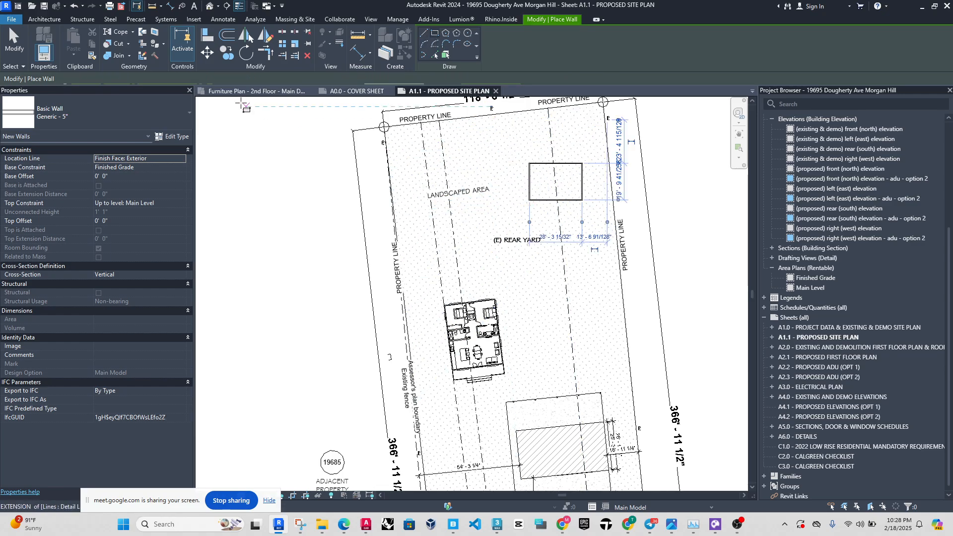
{"action": "left_click", "coordinate": [11, 38]}
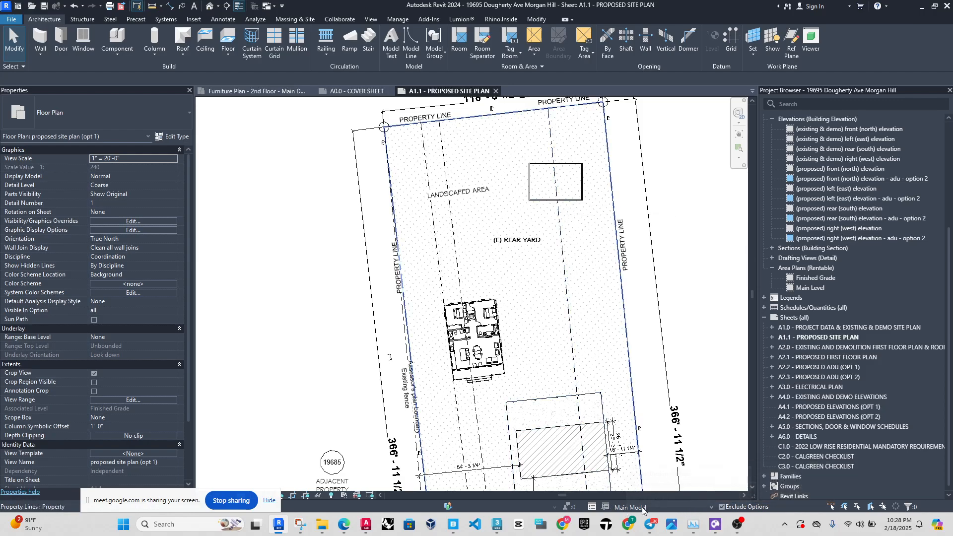
Set the top constraint of all four new rear yard walls to Up to level: (E) T.o. Plate.
{"action": "scroll", "coordinate": [562, 150], "scroll_direction": "up", "scroll_amount": 5}
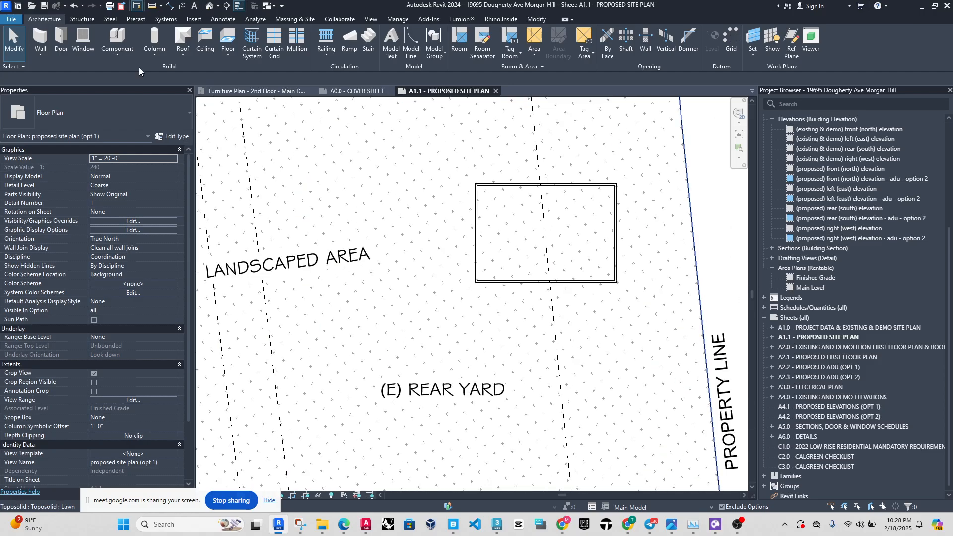
{"action": "key", "text": "Tab"}
{"action": "left_click", "coordinate": [517, 285]}
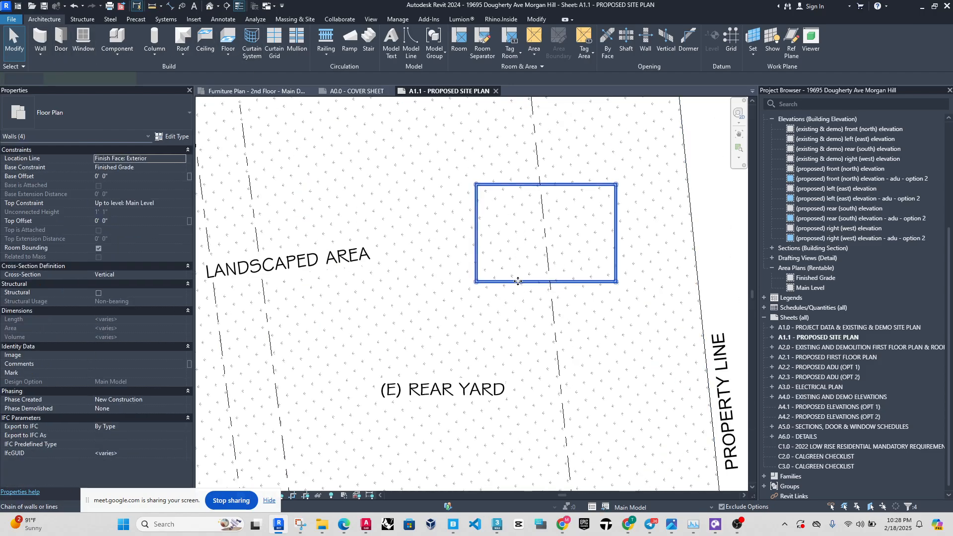
{"action": "left_click", "coordinate": [182, 158]}
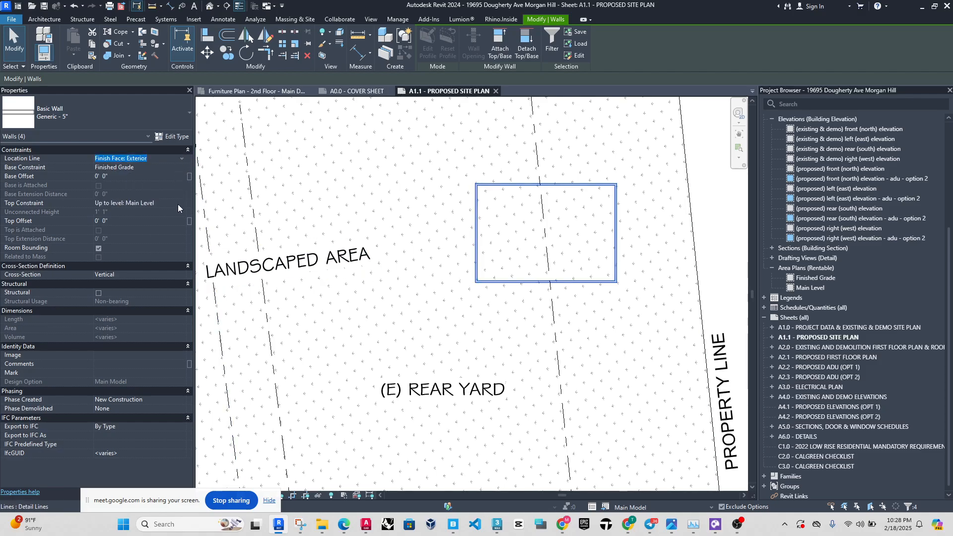
{"action": "left_click", "coordinate": [178, 204]}
{"action": "left_click", "coordinate": [182, 203]}
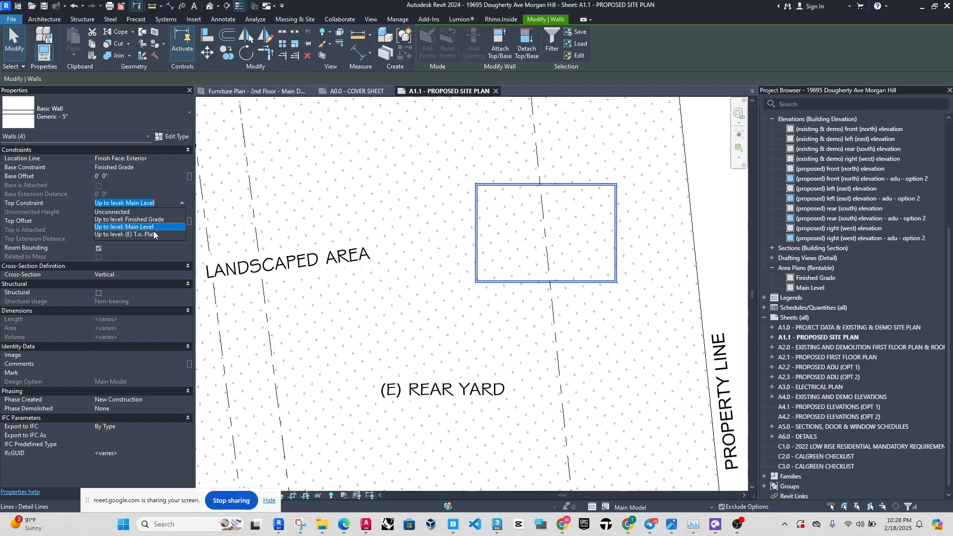
{"action": "left_click", "coordinate": [154, 234]}
{"action": "key", "text": "Escape"}
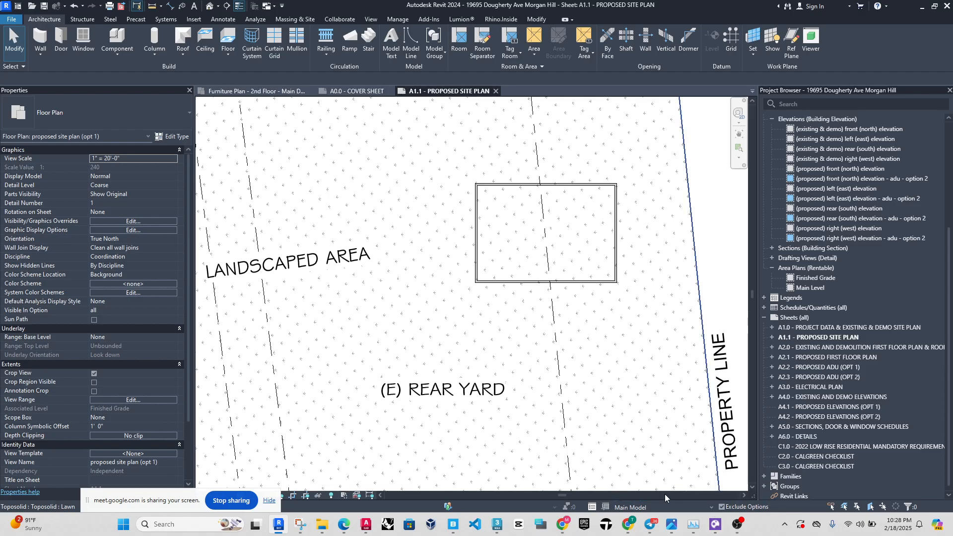
Make Option 1 the active design option and start a footprint roof on level (E) T.o. Plate.
{"action": "left_click", "coordinate": [711, 508]}
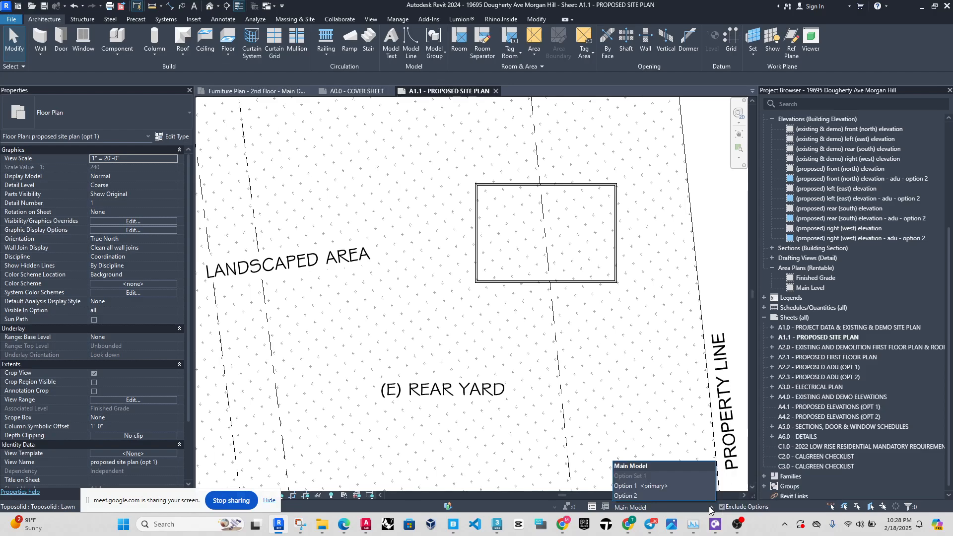
{"action": "left_click", "coordinate": [648, 486]}
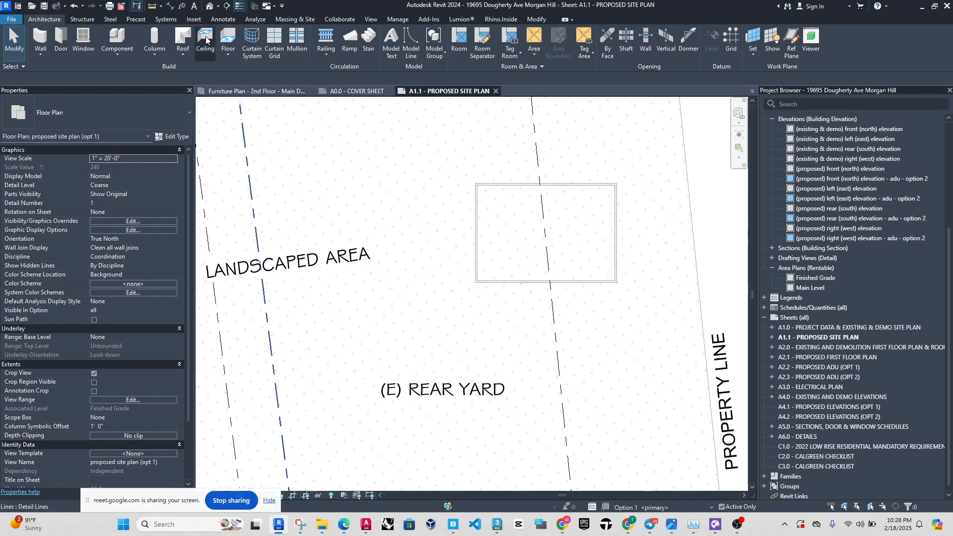
{"action": "left_click", "coordinate": [181, 38]}
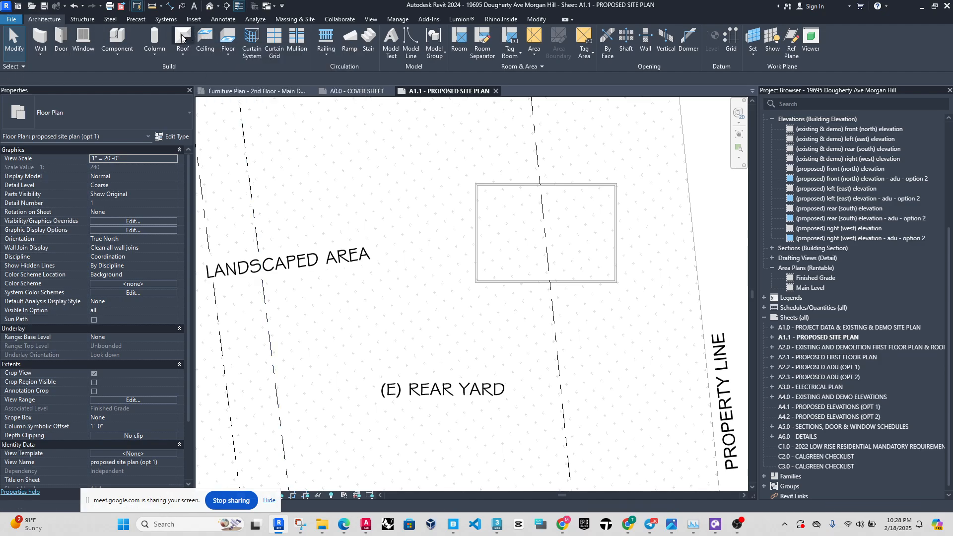
{"action": "left_click", "coordinate": [447, 266]}
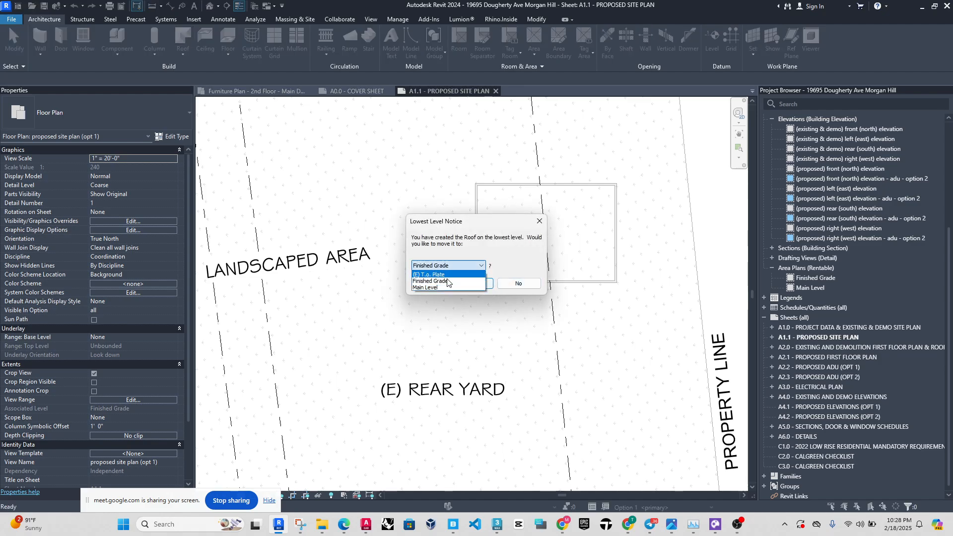
{"action": "left_click", "coordinate": [432, 287]}
{"action": "left_click", "coordinate": [444, 265]}
{"action": "left_click", "coordinate": [442, 276]}
{"action": "left_click", "coordinate": [472, 283]}
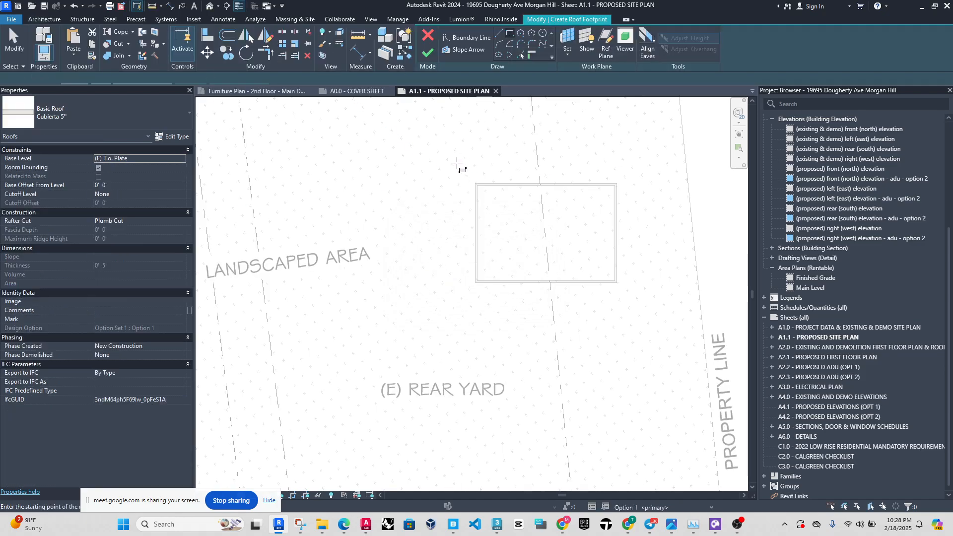
Sketch a rectangular roof footprint about 35'-6" by 25'-9" around the walls and set its right edge 1' from the wall.
{"action": "left_click", "coordinate": [456, 167]}
{"action": "left_click", "coordinate": [631, 295]}
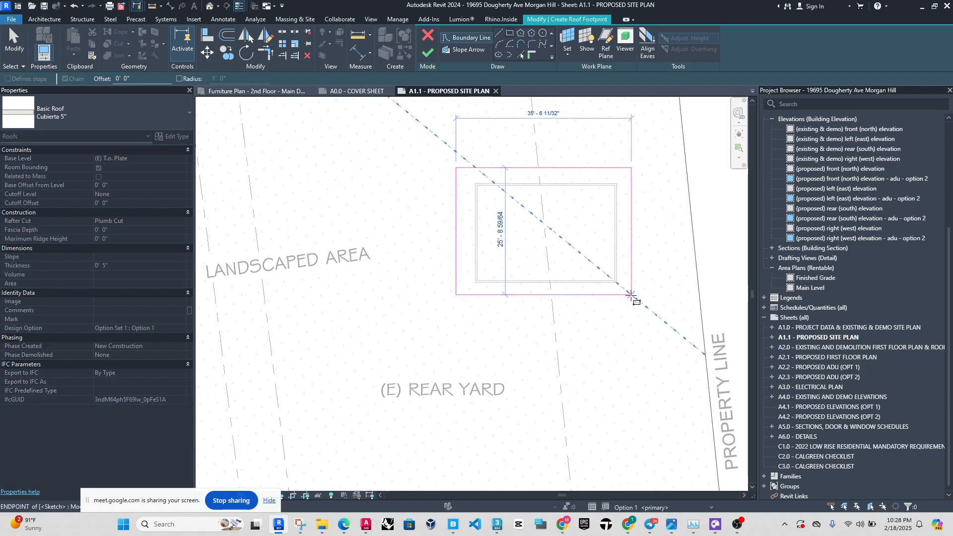
{"action": "key", "text": "Escape"}
{"action": "left_click", "coordinate": [630, 240]}
{"action": "scroll", "coordinate": [622, 314], "scroll_direction": "up", "scroll_amount": 2}
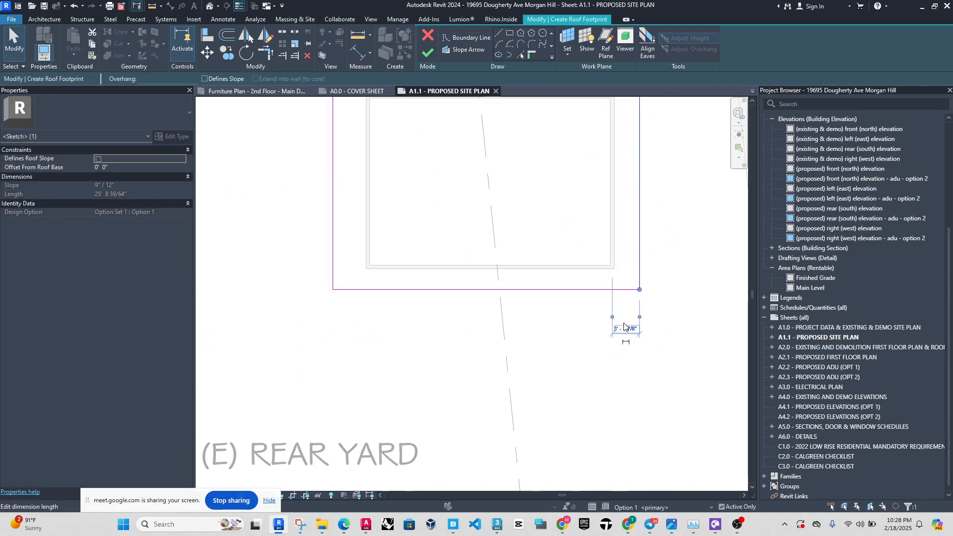
{"action": "left_click", "coordinate": [624, 327]}
{"action": "type", "text": "1'"}
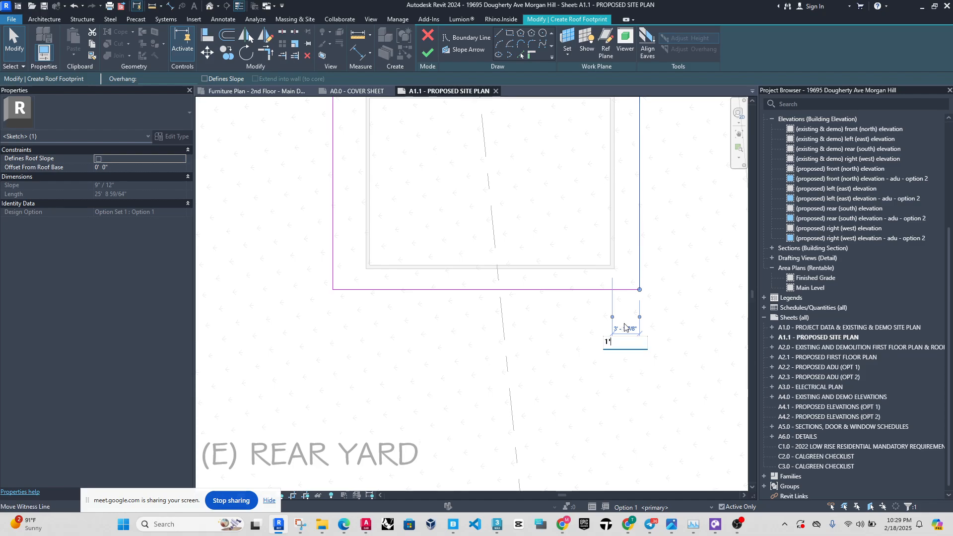
{"action": "key", "text": "Return"}
{"action": "left_click", "coordinate": [601, 299]}
Set the roof footprint's bottom and left edges 1' from the adjacent walls.
{"action": "left_click", "coordinate": [588, 289]}
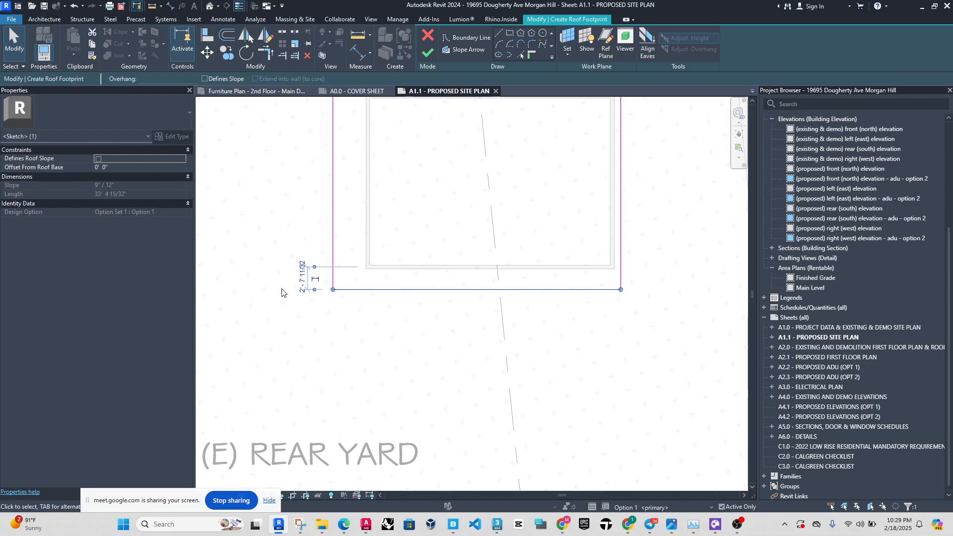
{"action": "left_click", "coordinate": [302, 282]}
{"action": "type", "text": "1'"}
{"action": "key", "text": "Return"}
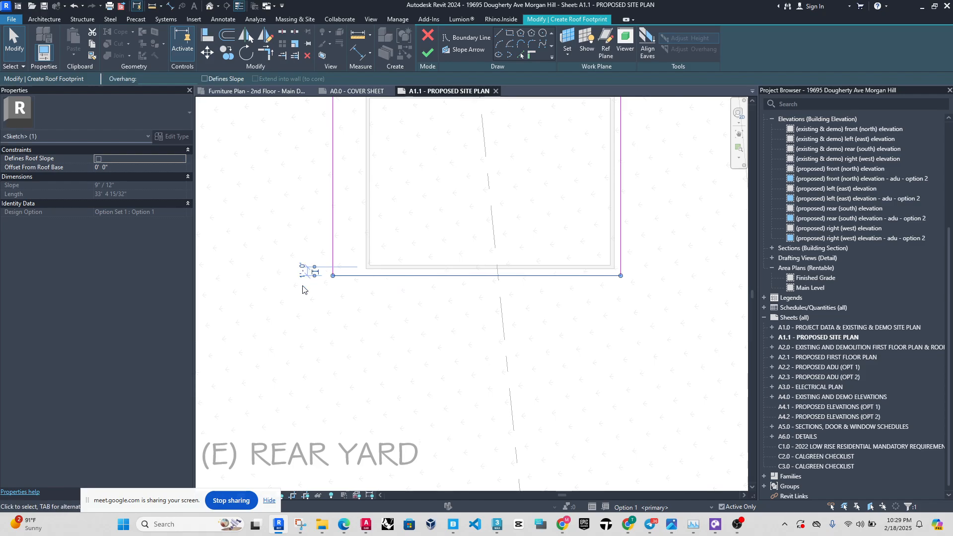
{"action": "left_click", "coordinate": [304, 289]}
{"action": "scroll", "coordinate": [335, 273], "scroll_direction": "down", "scroll_amount": 3}
{"action": "left_click", "coordinate": [334, 246]}
{"action": "left_click", "coordinate": [340, 113]}
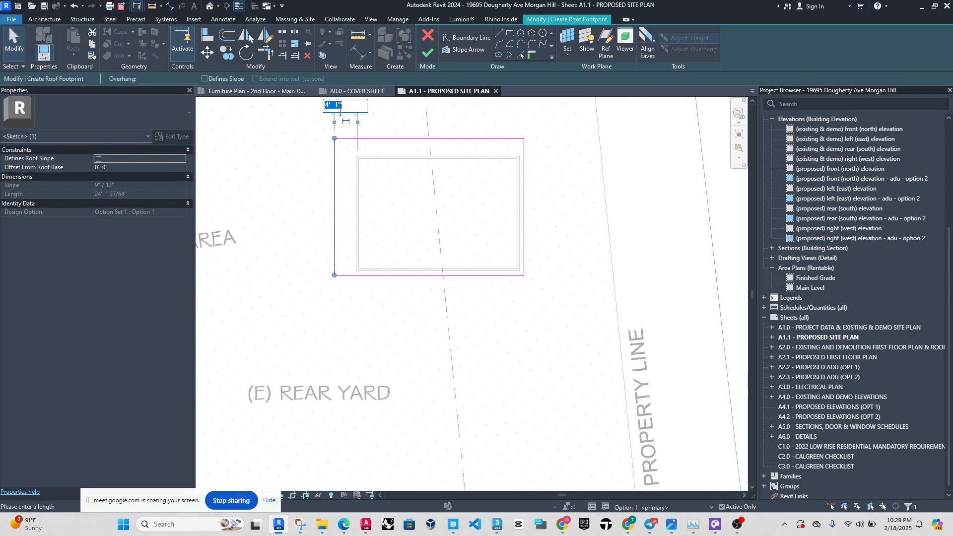
{"action": "type", "text": "1'"}
{"action": "key", "text": "Return"}
{"action": "left_click", "coordinate": [363, 126]}
Undo the last offset changes to the roof footprint's edges.
{"action": "middle_click_drag", "start_coordinate": [383, 133], "coordinate": [387, 172]}
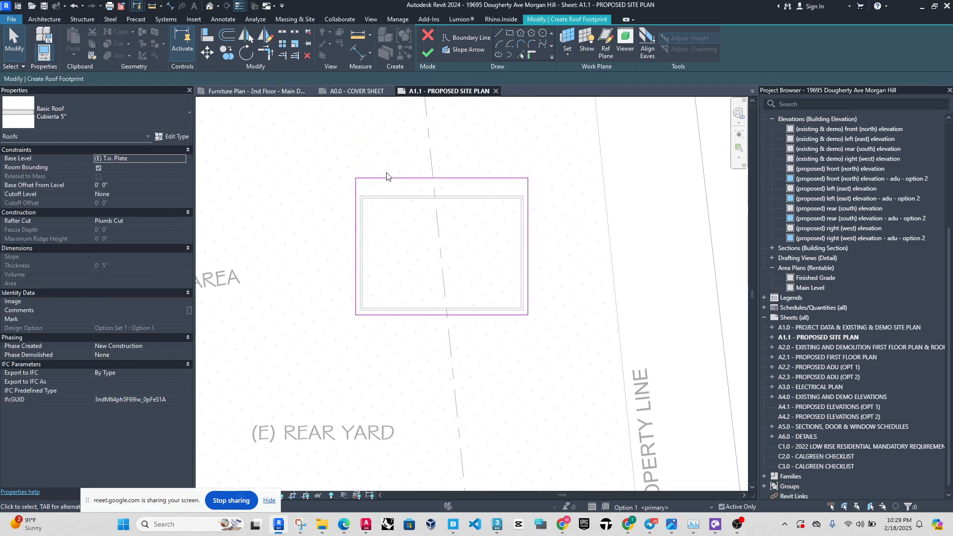
{"action": "left_click", "coordinate": [387, 177]}
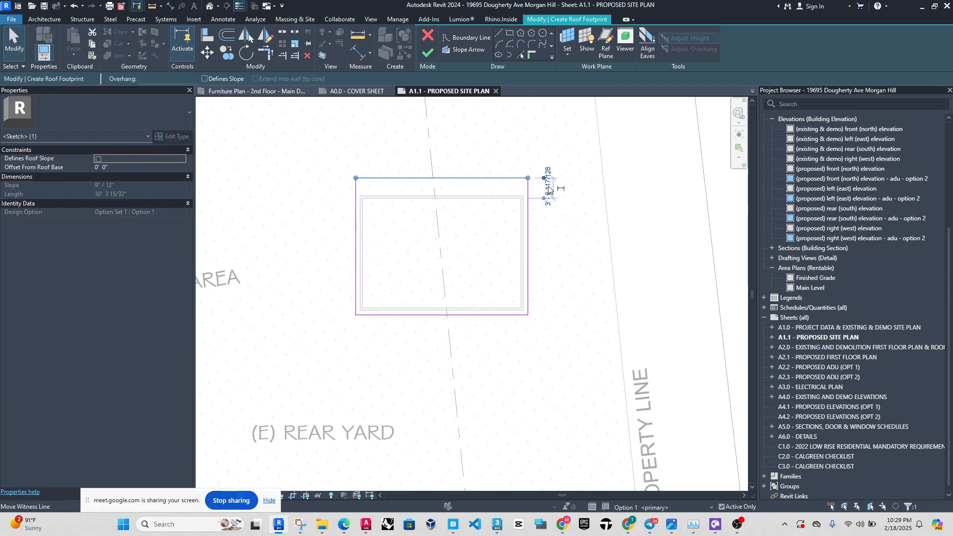
{"action": "key", "text": "ctrl+z"}
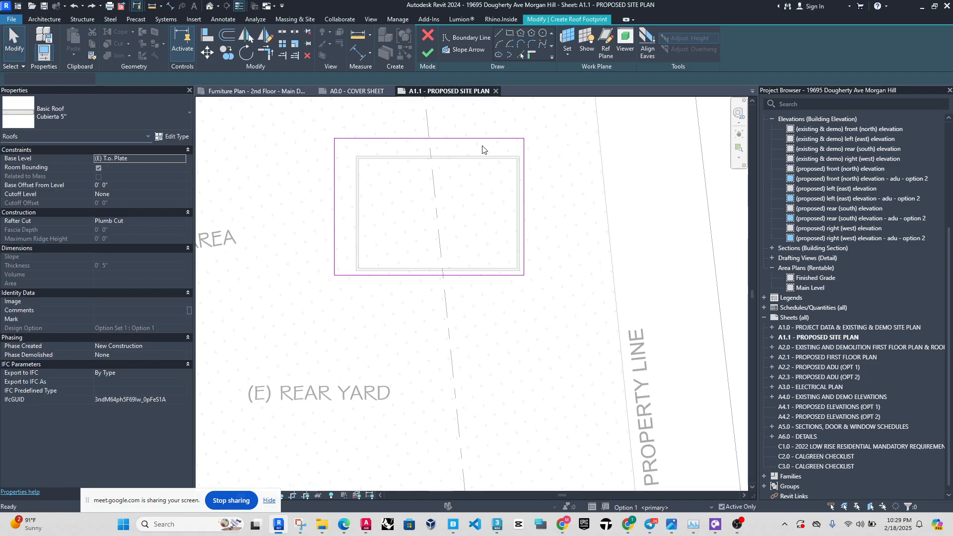
{"action": "scroll", "coordinate": [340, 187], "scroll_direction": "up", "scroll_amount": 2}
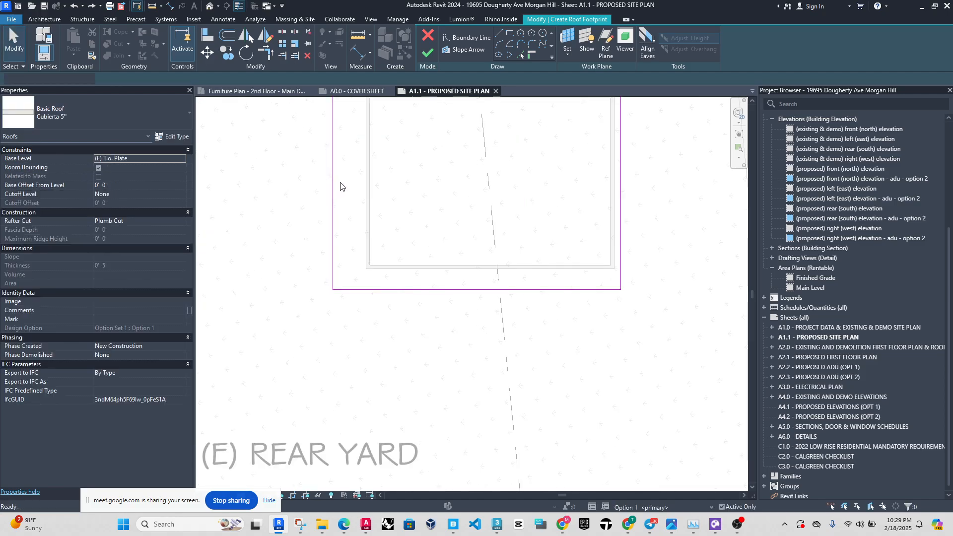
{"action": "scroll", "coordinate": [325, 292], "scroll_direction": "down", "scroll_amount": 2}
Set the roof footprint's top edge 1' from the wall below it.
{"action": "left_click", "coordinate": [404, 158]}
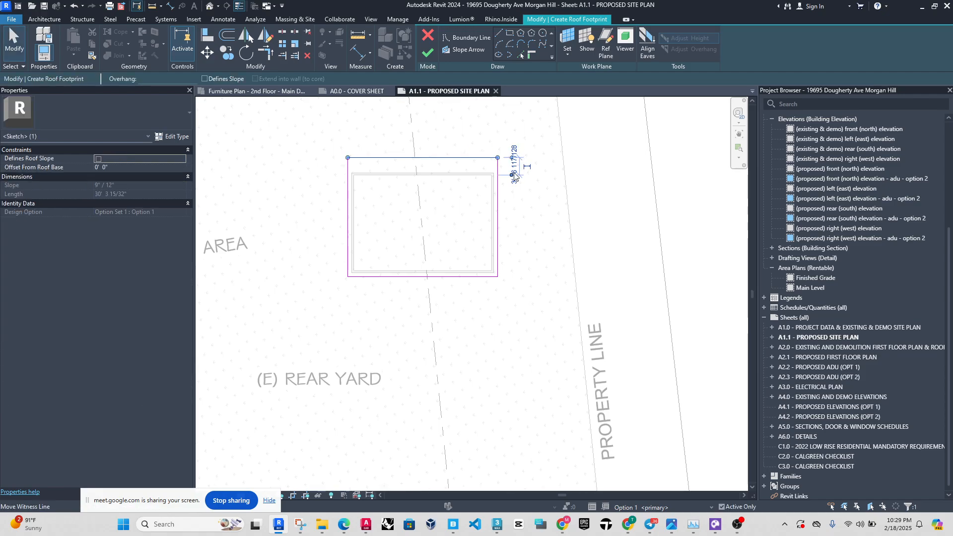
{"action": "scroll", "coordinate": [515, 175], "scroll_direction": "up", "scroll_amount": 2}
{"action": "left_click", "coordinate": [516, 160]}
{"action": "type", "text": "1"}
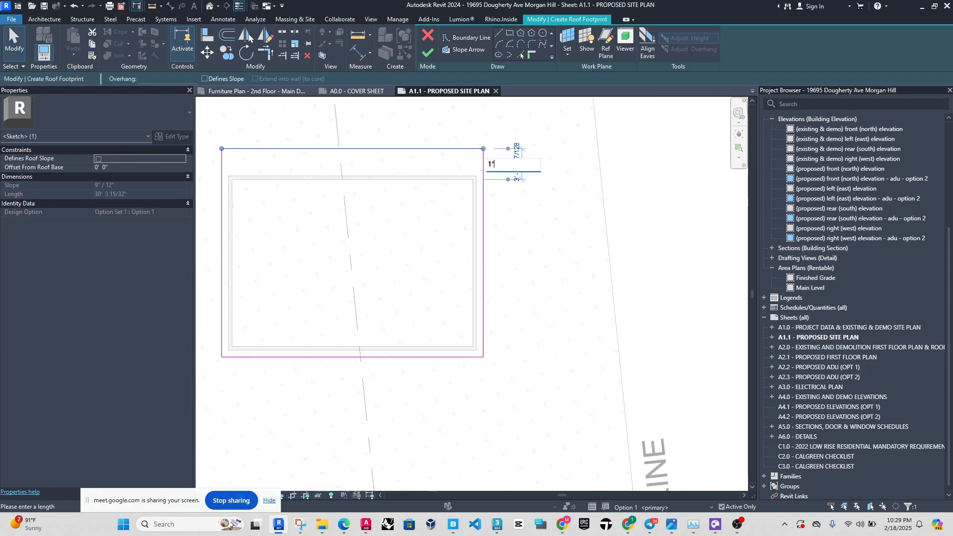
{"action": "key", "text": "Return"}
{"action": "left_click", "coordinate": [534, 423]}
Make the footprint's two long horizontal edges define the roof slope and finish the roof.
{"action": "left_click_drag", "start_coordinate": [432, 411], "coordinate": [305, 162]}
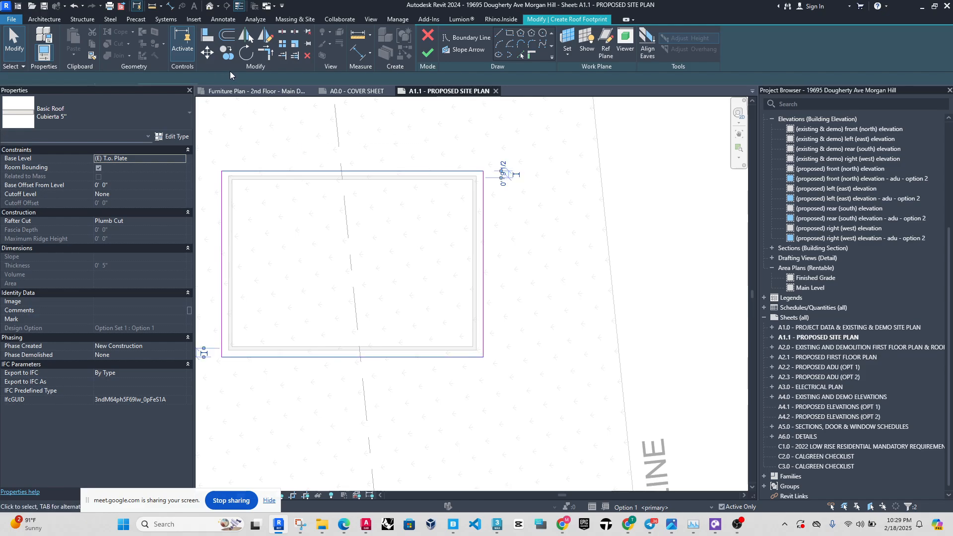
{"action": "left_click", "coordinate": [230, 79]}
{"action": "key", "text": "Escape"}
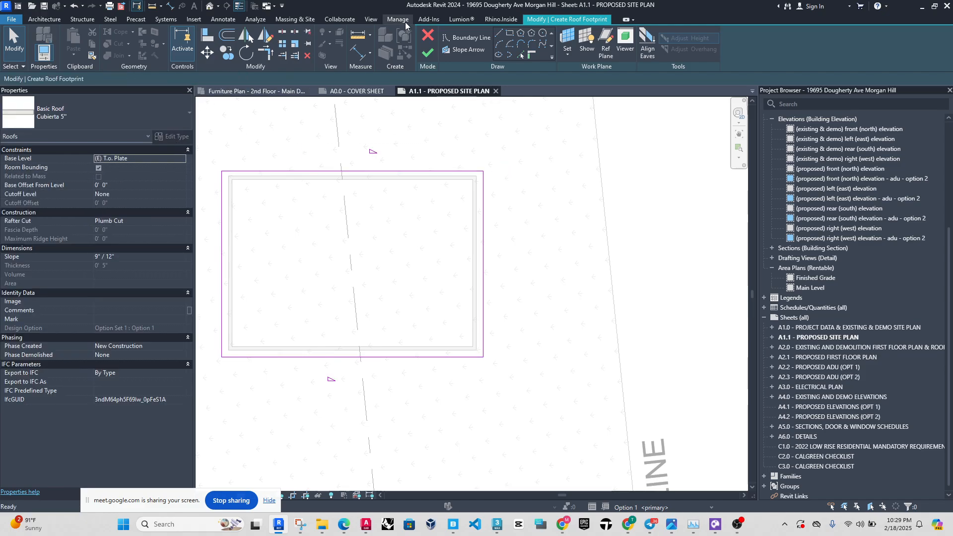
{"action": "left_click", "coordinate": [427, 52]}
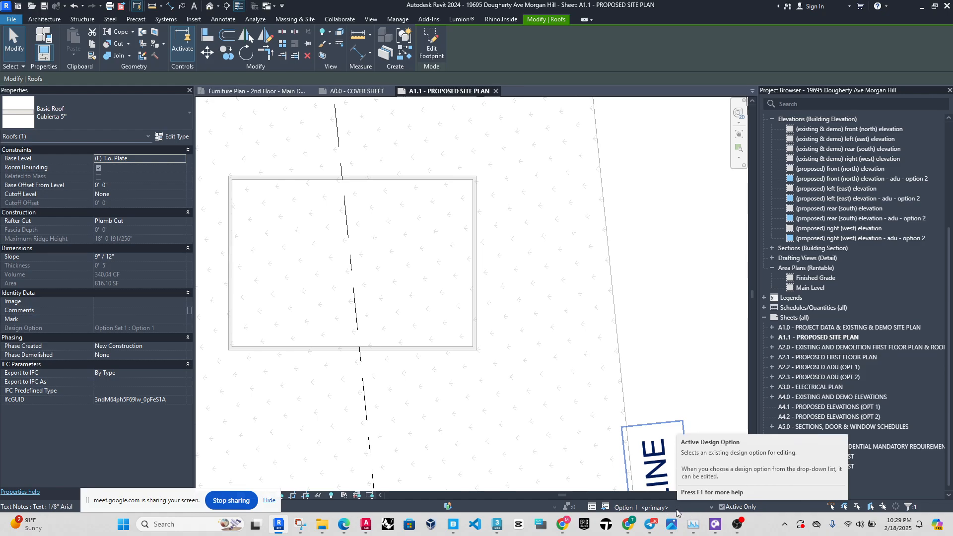
{"action": "left_click", "coordinate": [649, 358]}
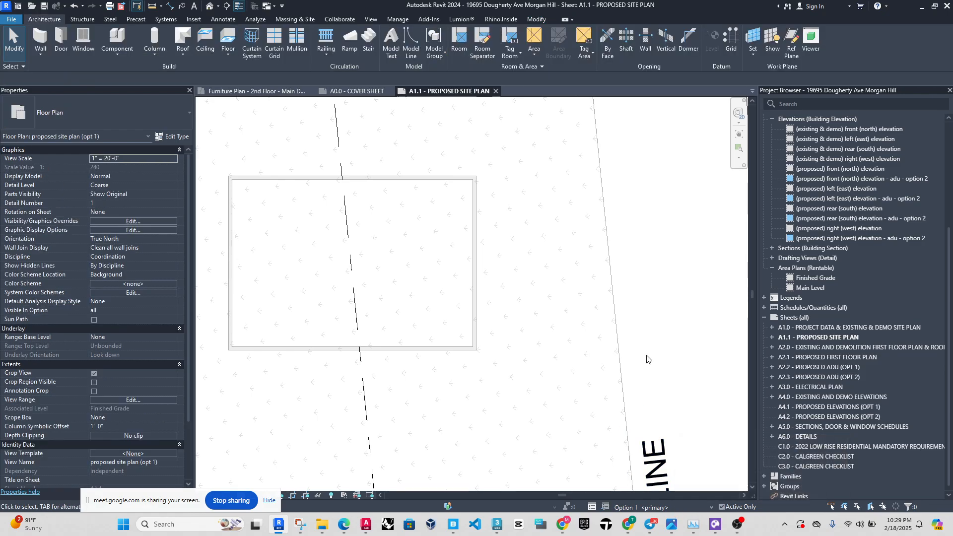
Make Option 2 the active design option and start a roof by footprint on the (E) T.o. Plate level.
{"action": "left_click", "coordinate": [682, 507]}
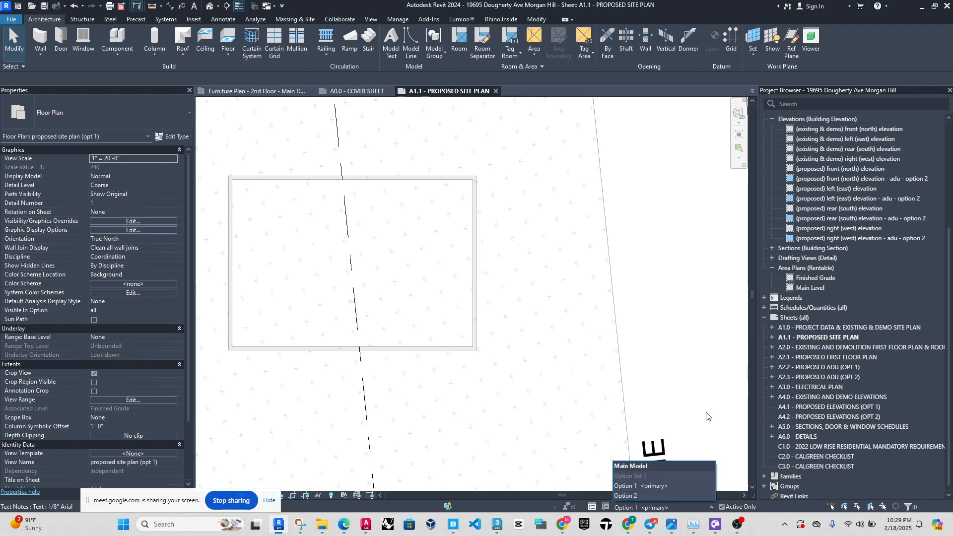
{"action": "left_click", "coordinate": [681, 487]}
{"action": "left_click", "coordinate": [680, 507]}
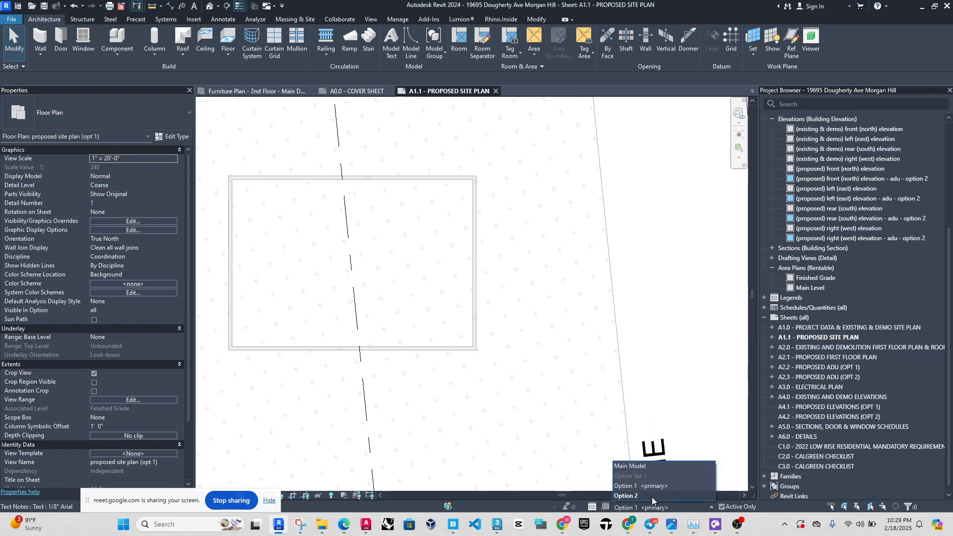
{"action": "left_click", "coordinate": [647, 492]}
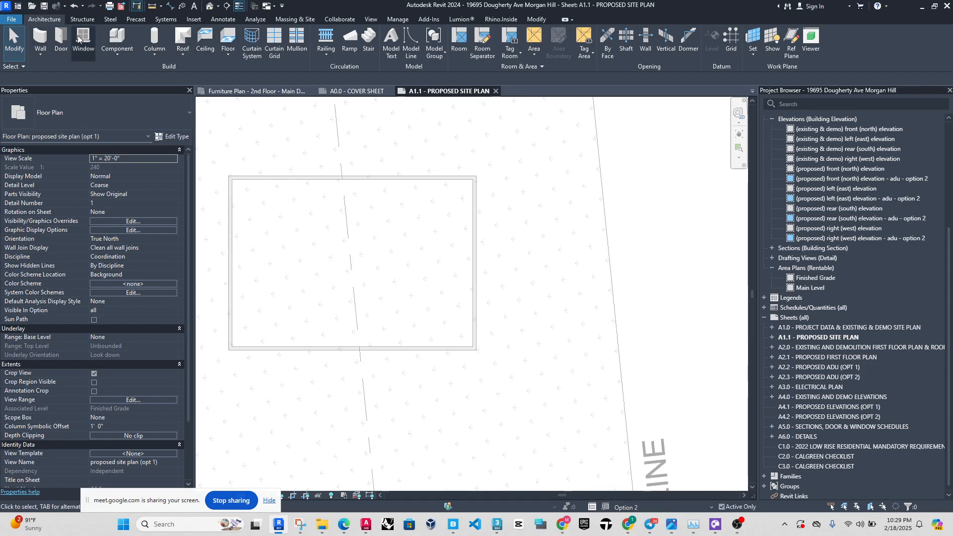
{"action": "left_click", "coordinate": [183, 39]}
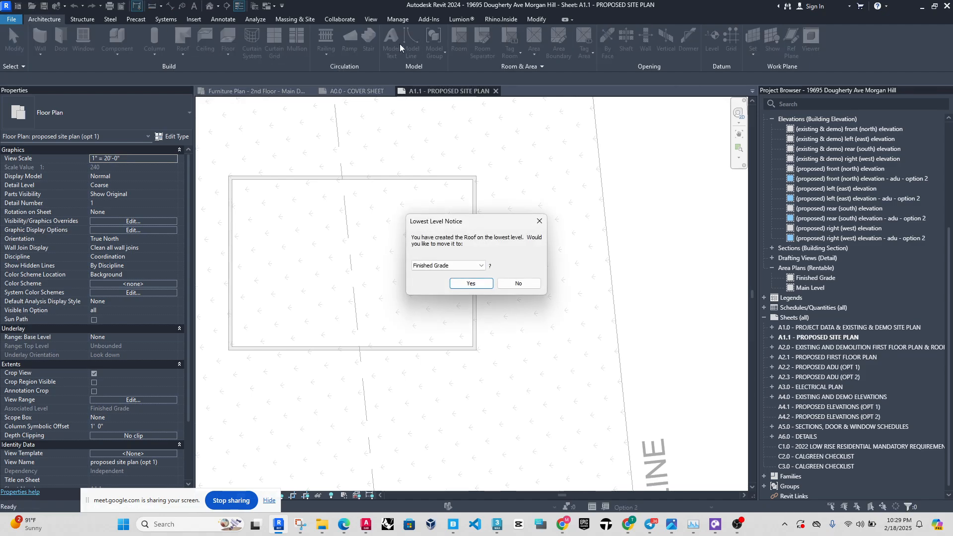
{"action": "left_click", "coordinate": [468, 266]}
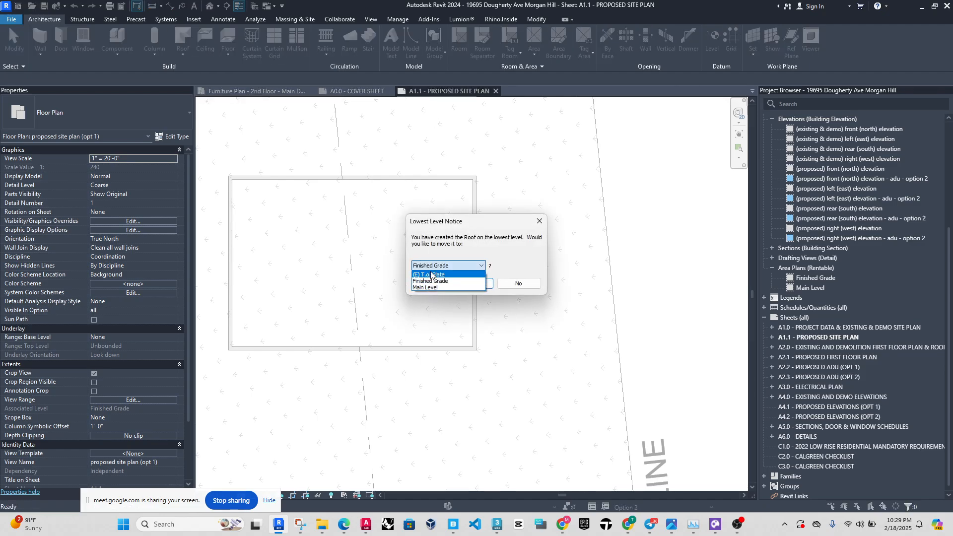
{"action": "left_click", "coordinate": [431, 275]}
{"action": "left_click", "coordinate": [465, 283]}
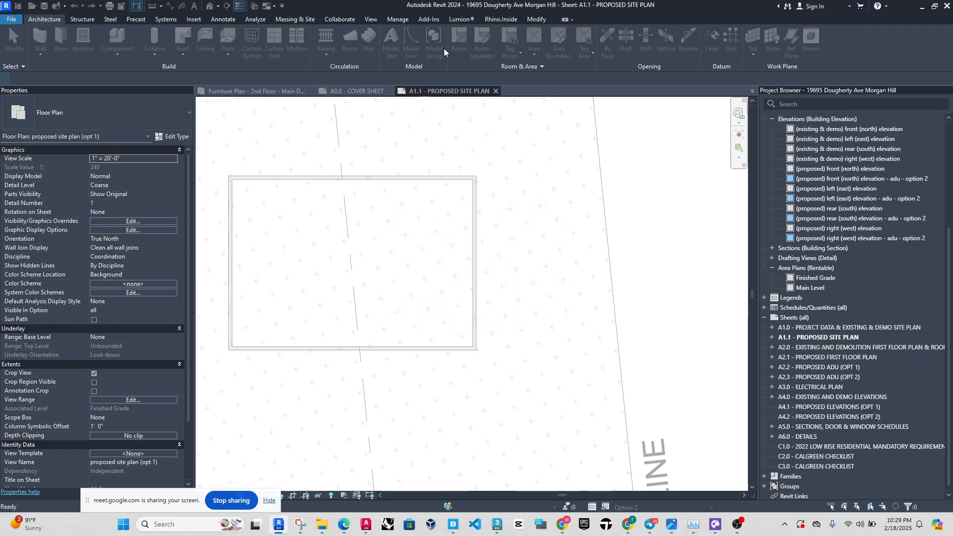
Sketch a rectangular roof footprint slightly outside the four walls, make its lower long edge define the slope, and finish the roof.
{"action": "left_click", "coordinate": [217, 166]}
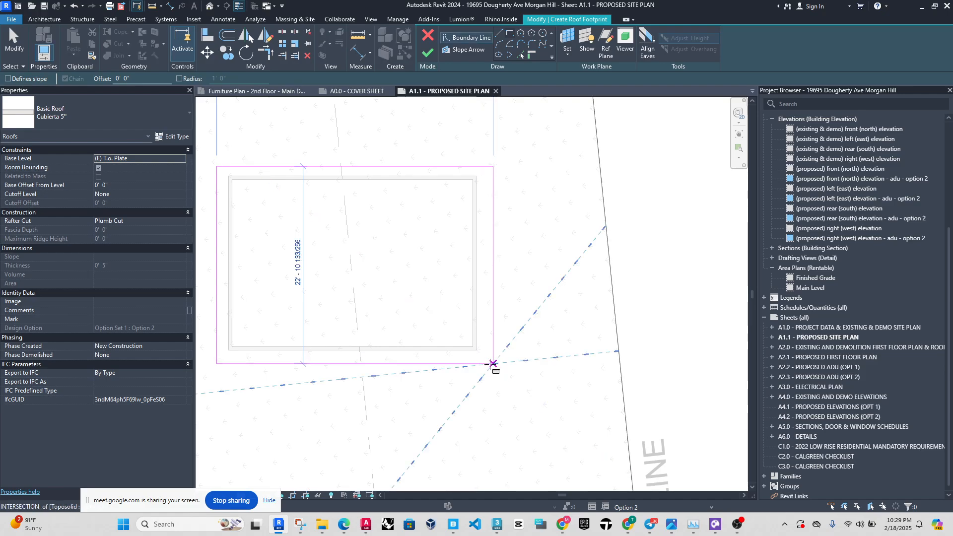
{"action": "left_click", "coordinate": [492, 364]}
{"action": "key", "text": "Escape"}
{"action": "key", "text": "Escape"}
{"action": "left_click", "coordinate": [434, 364]}
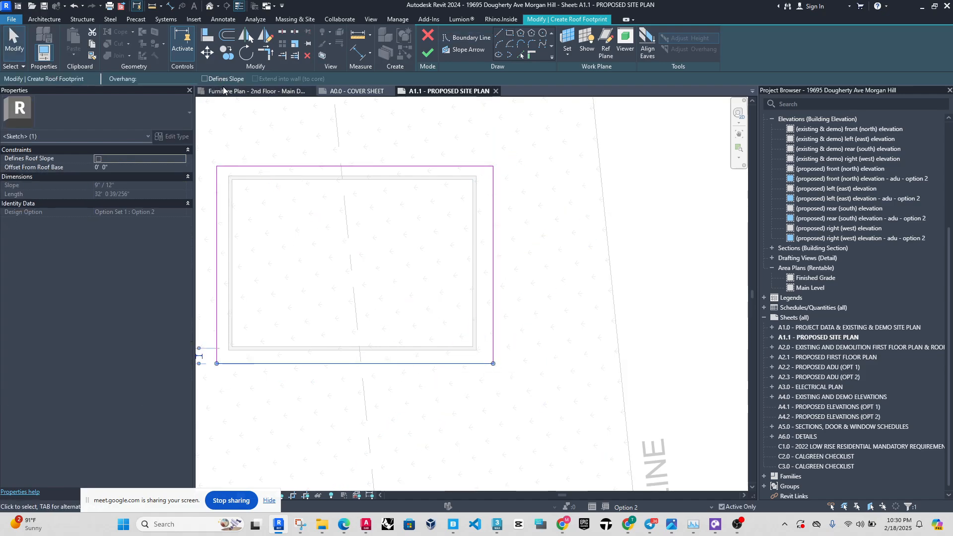
{"action": "left_click", "coordinate": [426, 52]}
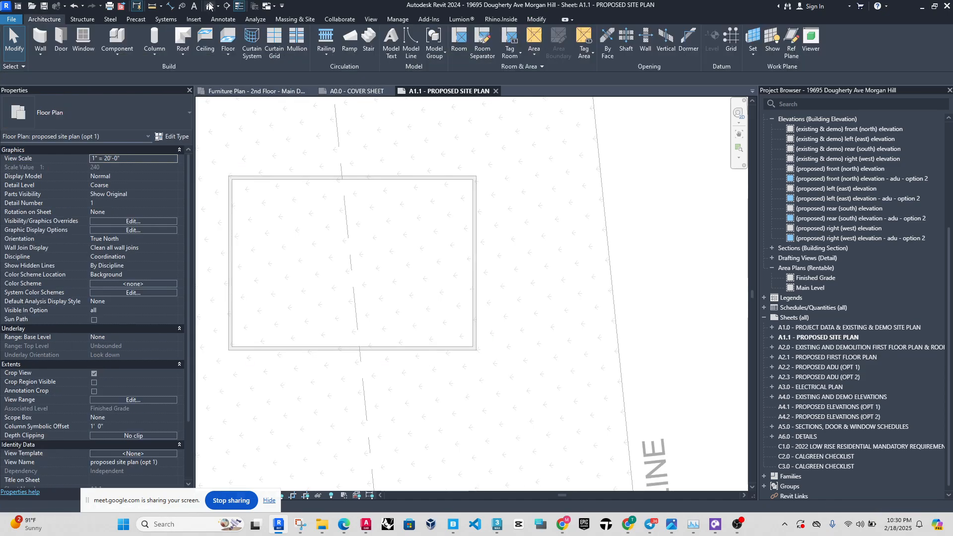
In the 3D view, set the slope of the Option 2 roof to 1" / 12".
{"action": "left_click", "coordinate": [210, 5]}
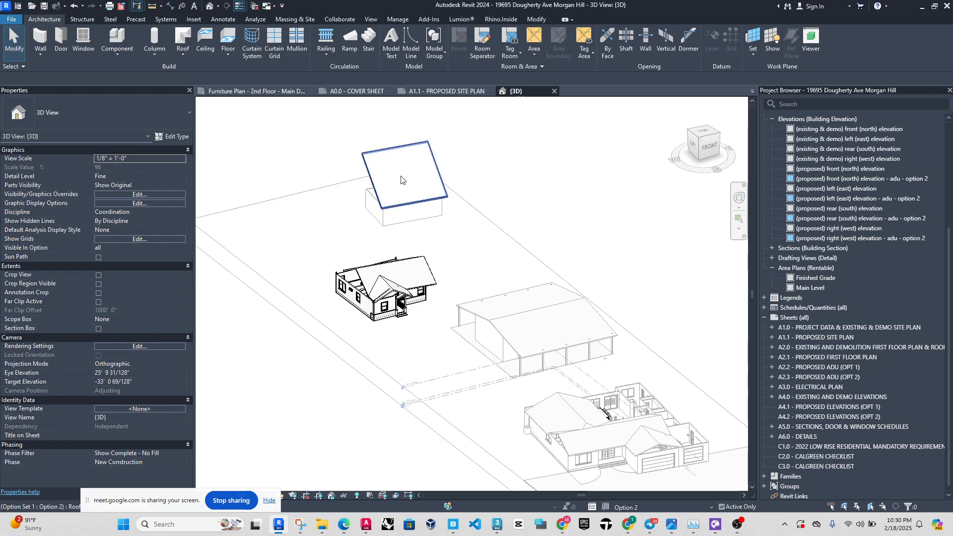
{"action": "left_click", "coordinate": [400, 179]}
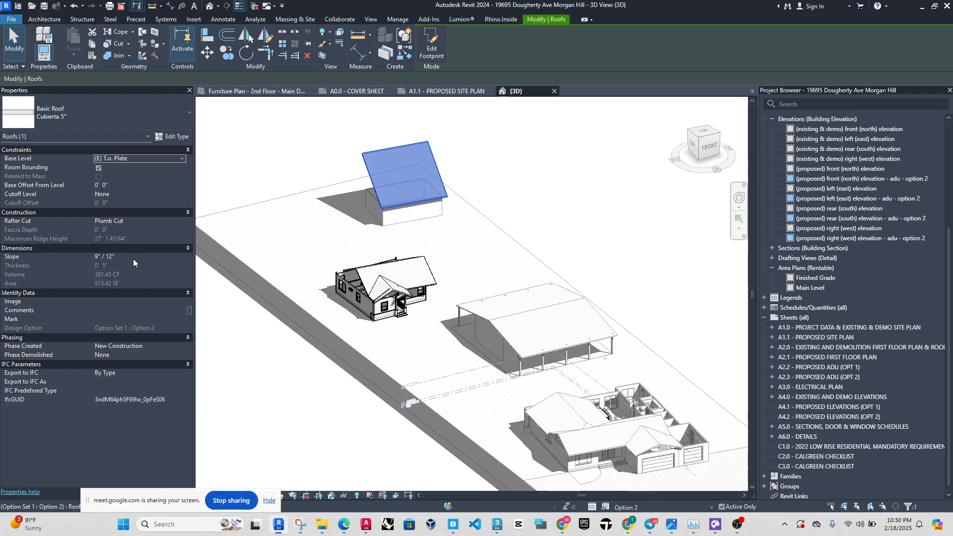
{"action": "left_click", "coordinate": [129, 258]}
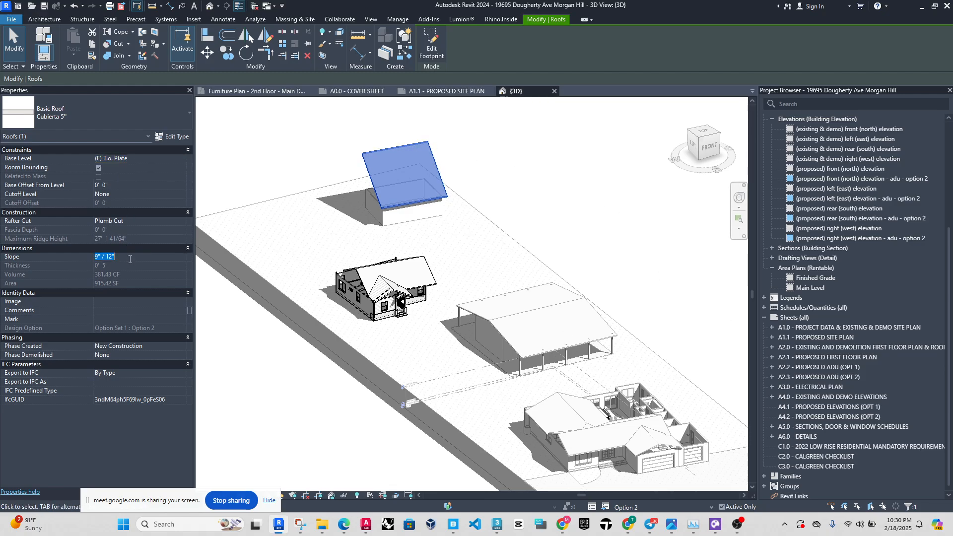
{"action": "type", "text": "4"}
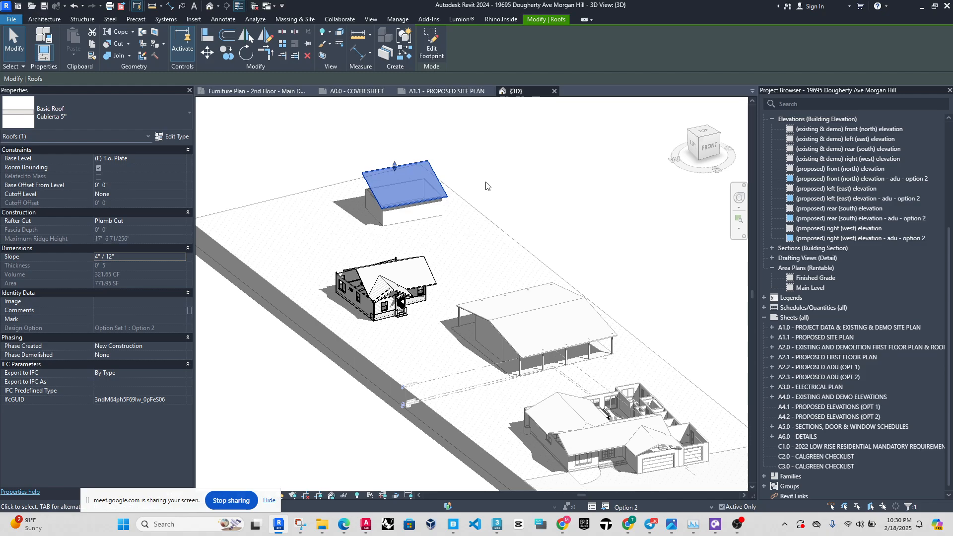
{"action": "left_click", "coordinate": [150, 256]}
{"action": "type", "text": "1"}
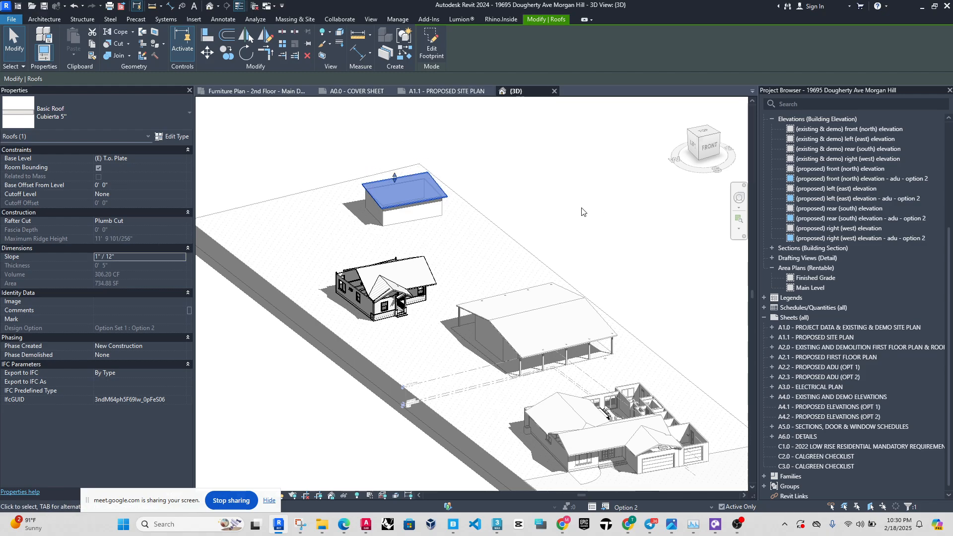
Examine the Option 2 shed roof and the walls beneath it from several sides in the 3D view.
{"action": "scroll", "coordinate": [449, 180], "scroll_direction": "up", "scroll_amount": 3}
{"action": "middle_click_drag", "start_coordinate": [449, 180], "coordinate": [499, 208]}
{"action": "left_click", "coordinate": [499, 211]}
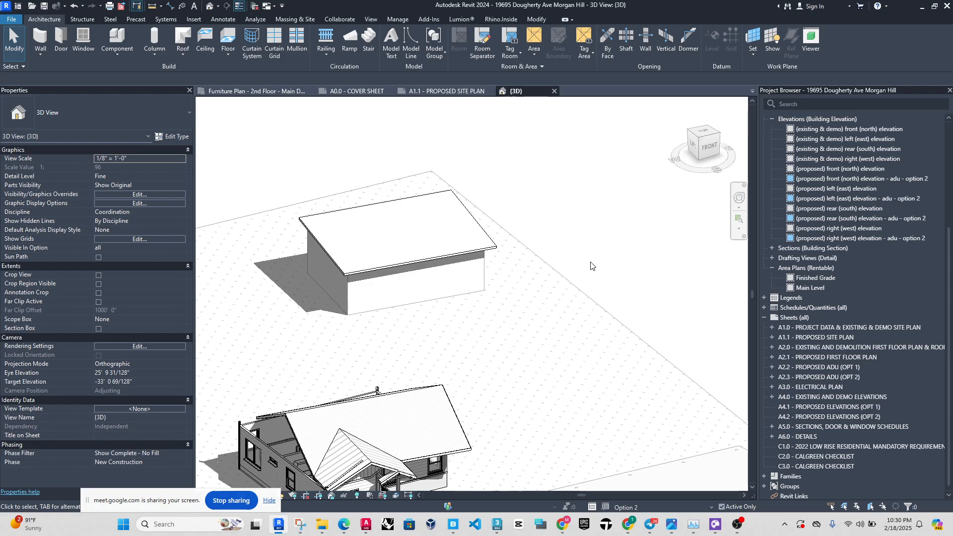
{"action": "middle_click_drag", "start_coordinate": [590, 266], "coordinate": [442, 264], "text": "shift"}
{"action": "scroll", "coordinate": [370, 268], "scroll_direction": "down", "scroll_amount": 6}
{"action": "middle_click_drag", "start_coordinate": [540, 310], "coordinate": [427, 289], "text": "shift"}
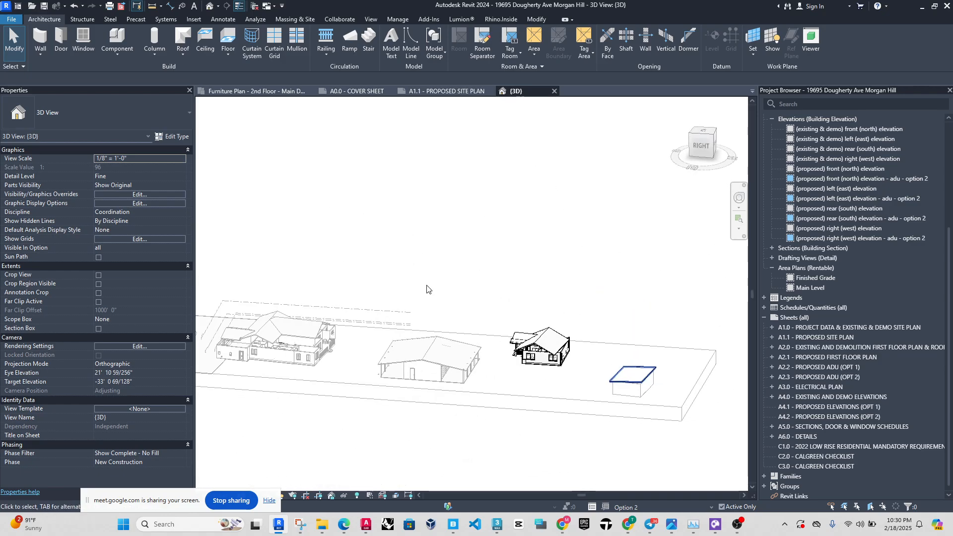
{"action": "scroll", "coordinate": [360, 307], "scroll_direction": "down", "scroll_amount": 2}
{"action": "middle_click_drag", "start_coordinate": [552, 348], "coordinate": [515, 391], "text": "shift"}
{"action": "scroll", "coordinate": [516, 393], "scroll_direction": "up", "scroll_amount": 4}
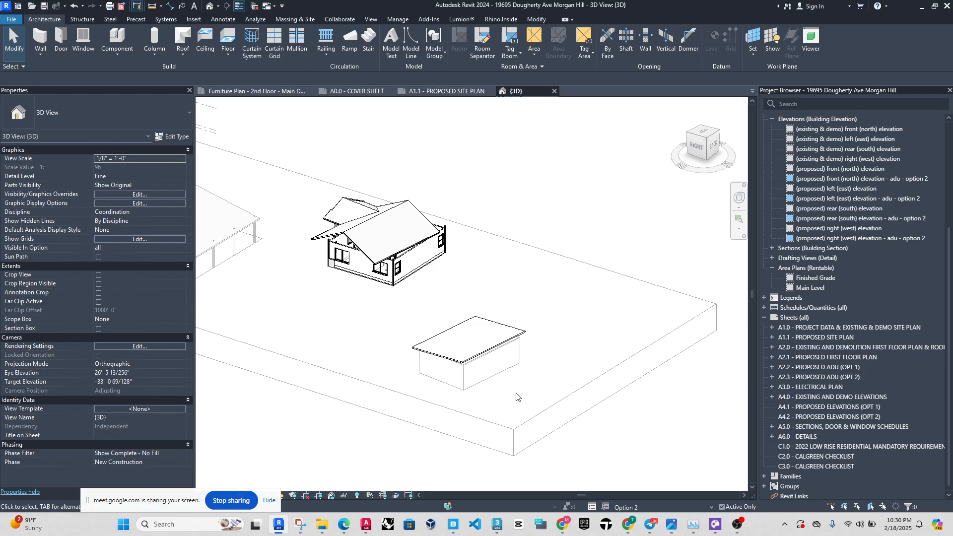
{"action": "scroll", "coordinate": [459, 365], "scroll_direction": "up", "scroll_amount": 1}
{"action": "scroll", "coordinate": [459, 364], "scroll_direction": "up", "scroll_amount": 2}
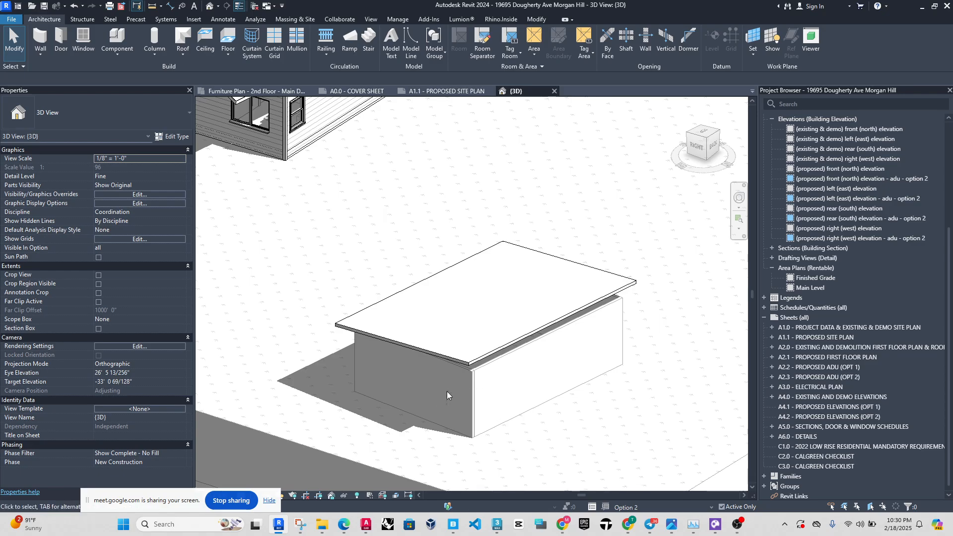
Switch to the Main Model and check its elements by selecting the chain of four walls under the roof.
{"action": "left_click", "coordinate": [644, 507]}
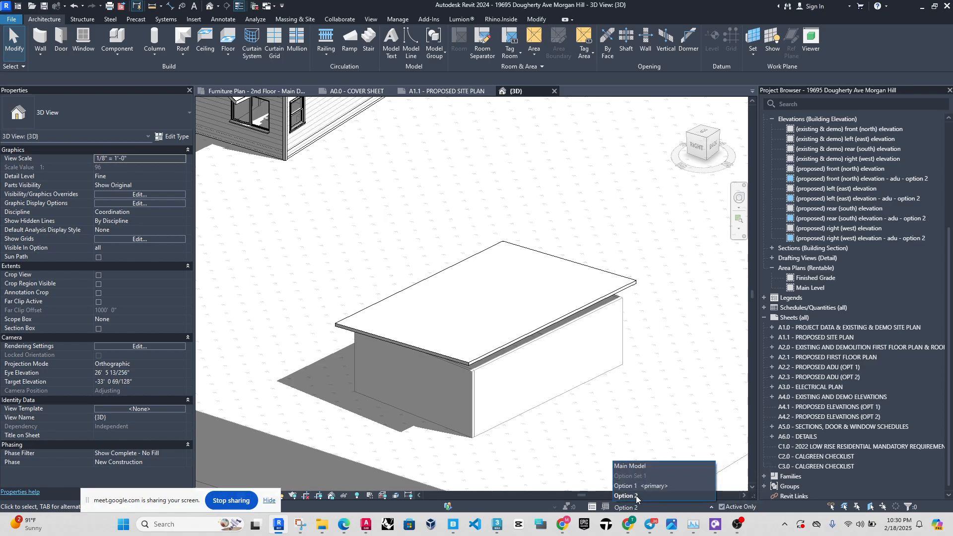
{"action": "left_click", "coordinate": [631, 465]}
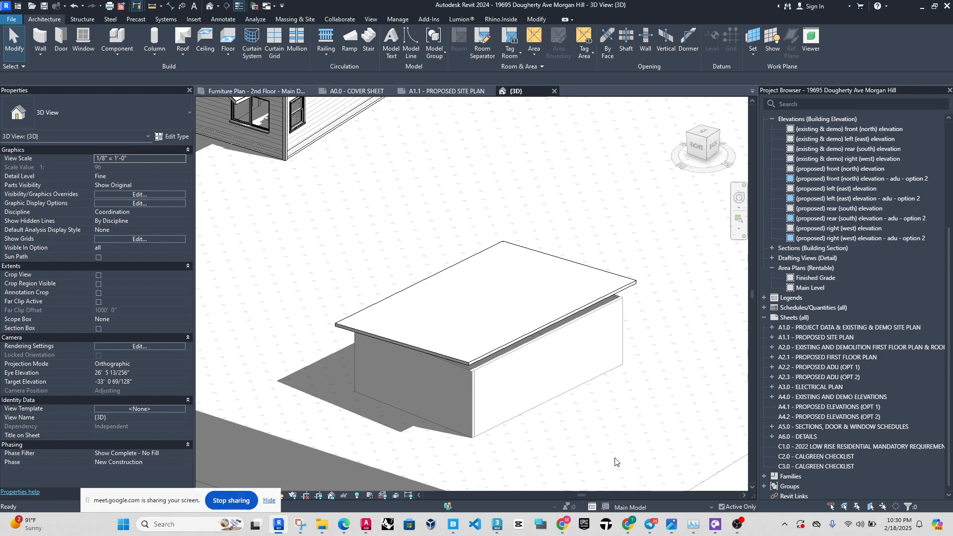
{"action": "key", "text": "Tab"}
{"action": "left_click", "coordinate": [554, 380]}
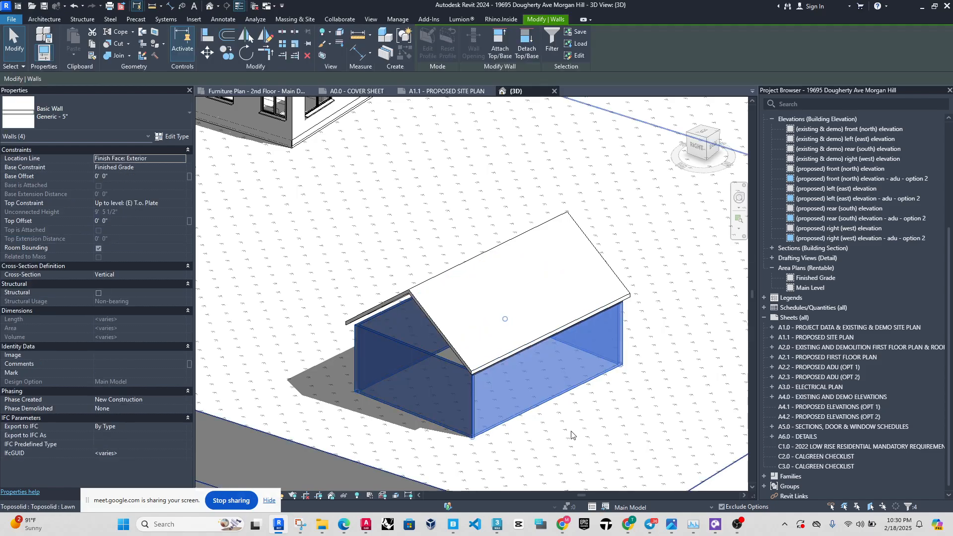
{"action": "key", "text": "Escape"}
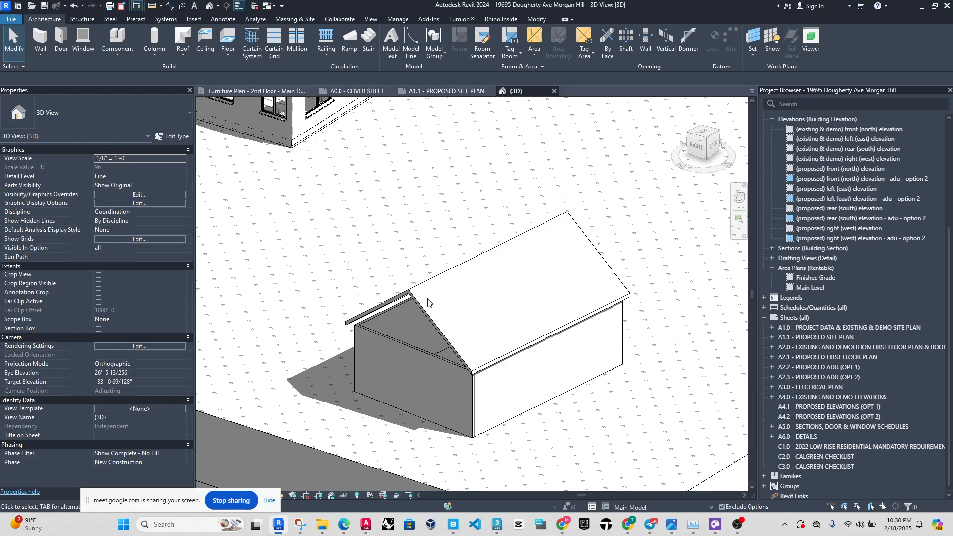
Make Option 1 active and check whether its gable roof and the main model walls can be selected.
{"action": "left_click", "coordinate": [629, 507]}
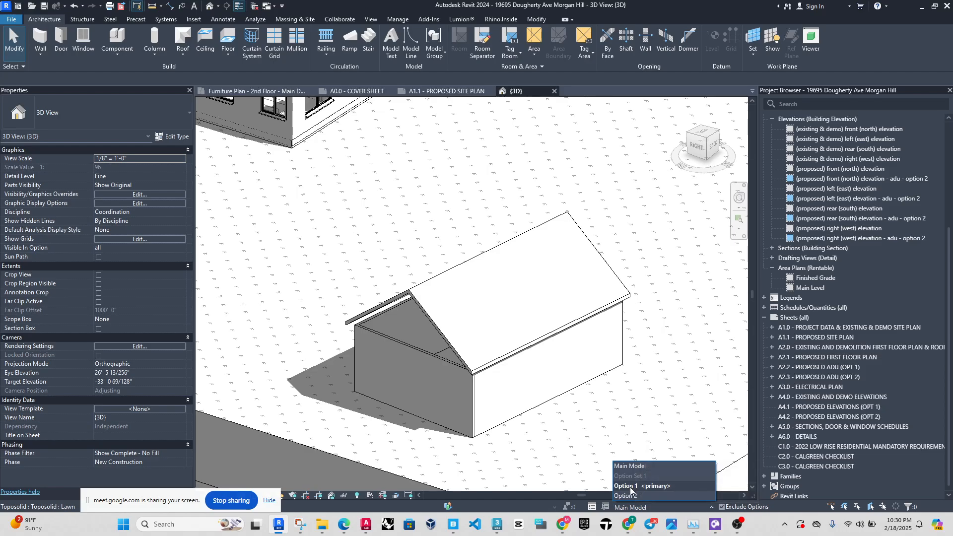
{"action": "left_click", "coordinate": [633, 488]}
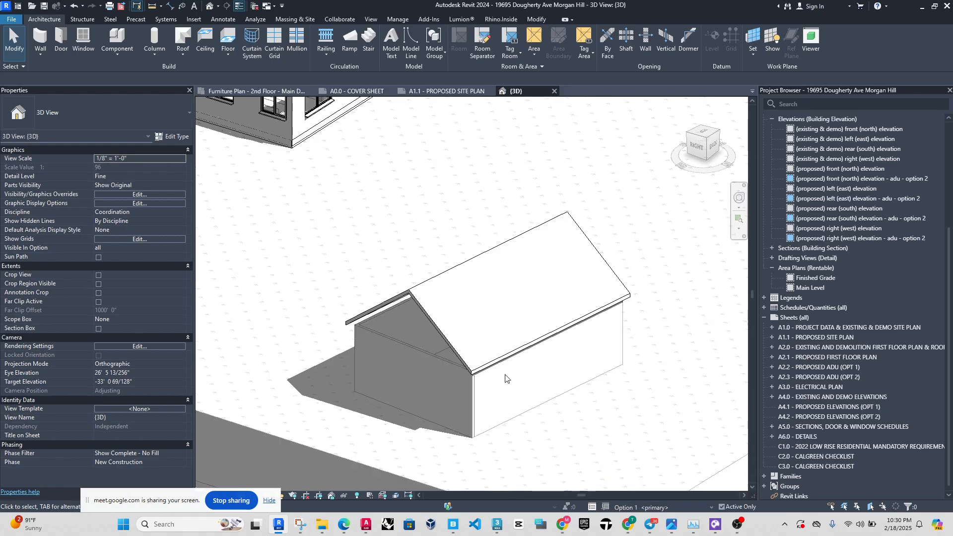
{"action": "left_click", "coordinate": [481, 317]}
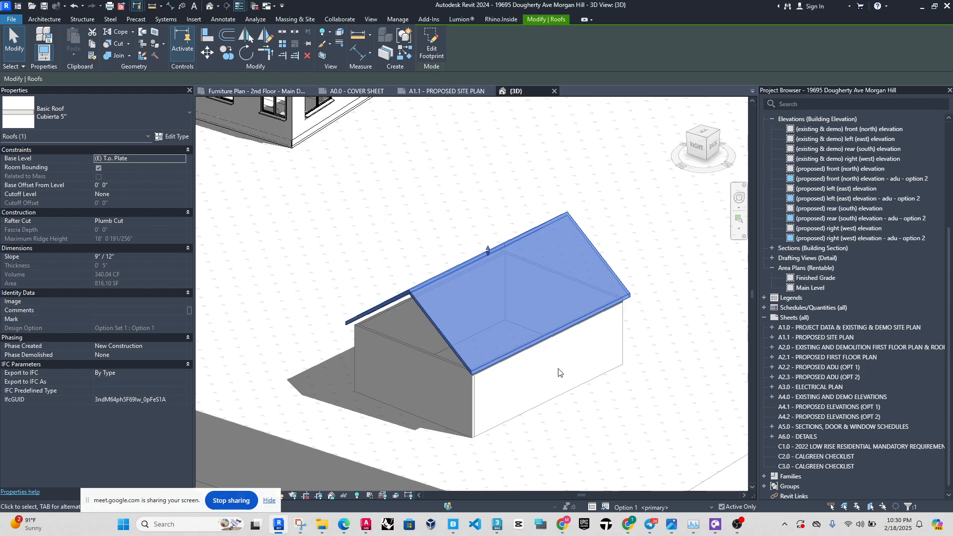
{"action": "left_click", "coordinate": [557, 369]}
{"action": "left_click_drag", "start_coordinate": [562, 441], "coordinate": [452, 405]}
{"action": "left_click_drag", "start_coordinate": [524, 438], "coordinate": [472, 417]}
{"action": "left_click_drag", "start_coordinate": [558, 452], "coordinate": [438, 423]}
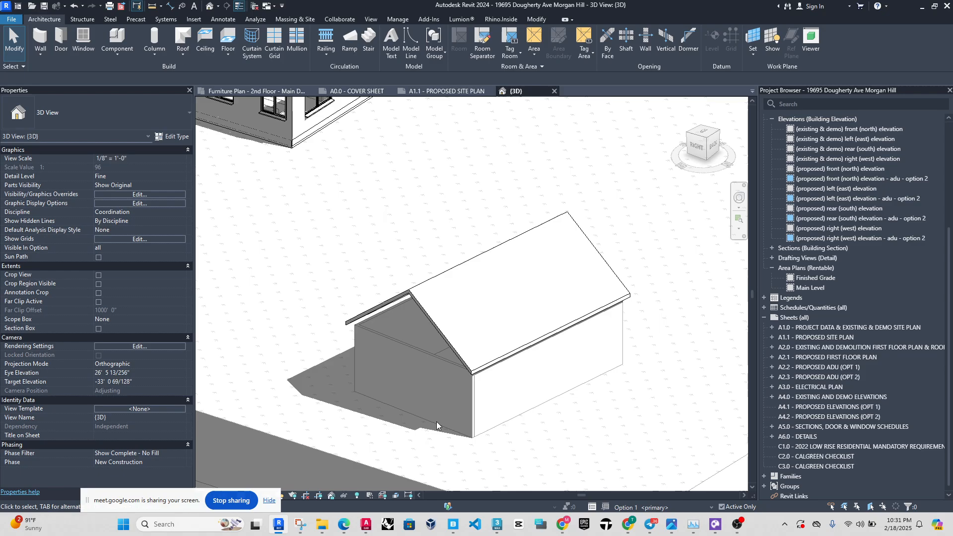
Return to the Main Model and attach the tops of the four connected walls to the gable roof.
{"action": "left_click", "coordinate": [660, 509]}
{"action": "left_click", "coordinate": [631, 479]}
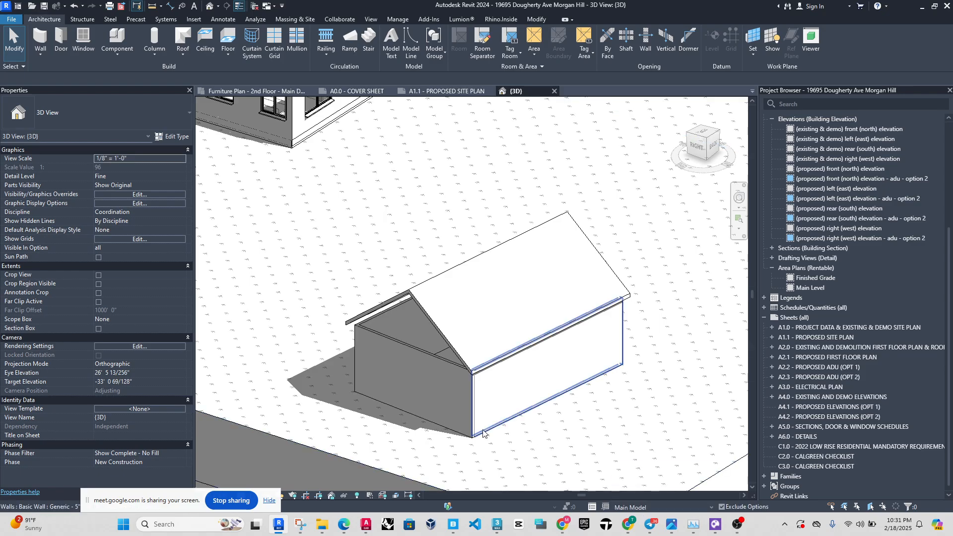
{"action": "key", "text": "Tab"}
{"action": "left_click", "coordinate": [482, 414]}
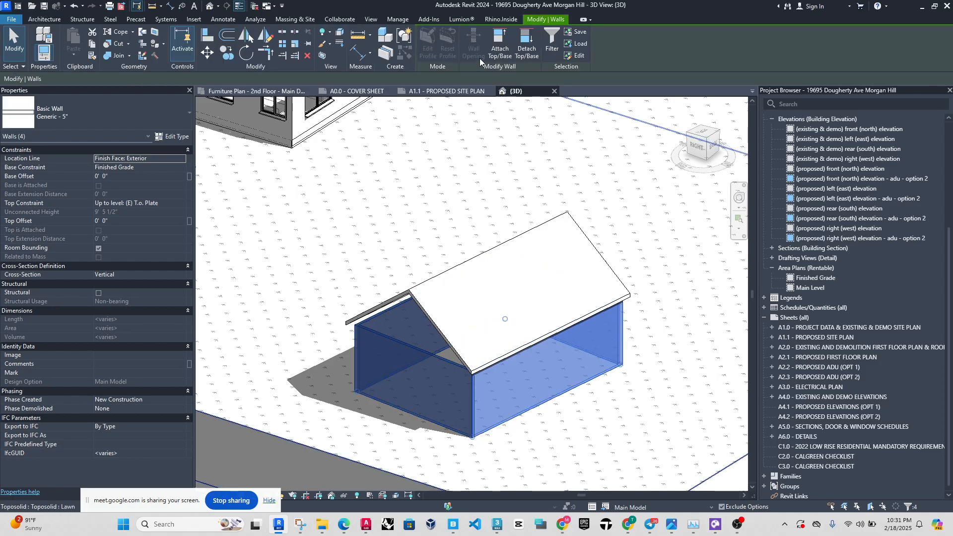
{"action": "left_click", "coordinate": [500, 43]}
{"action": "left_click", "coordinate": [492, 295]}
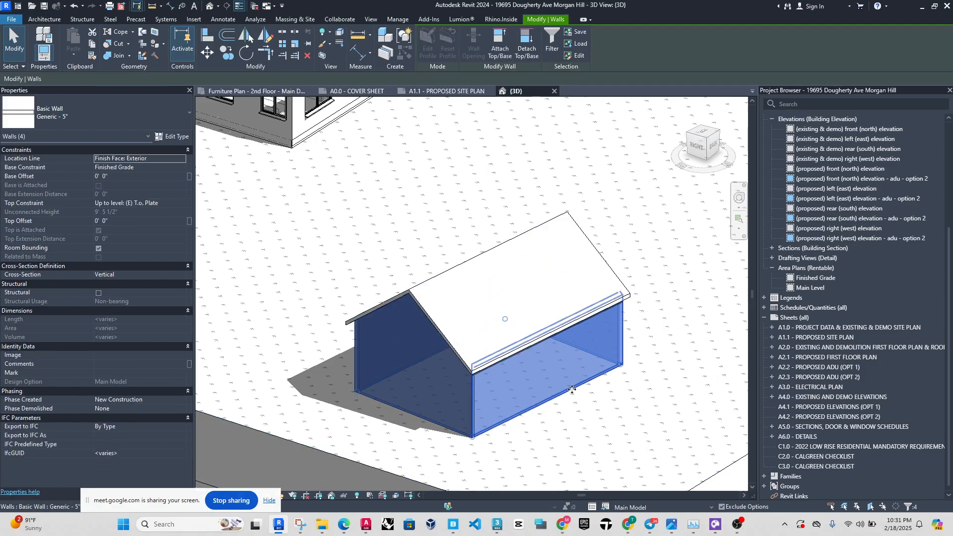
{"action": "key", "text": "Escape"}
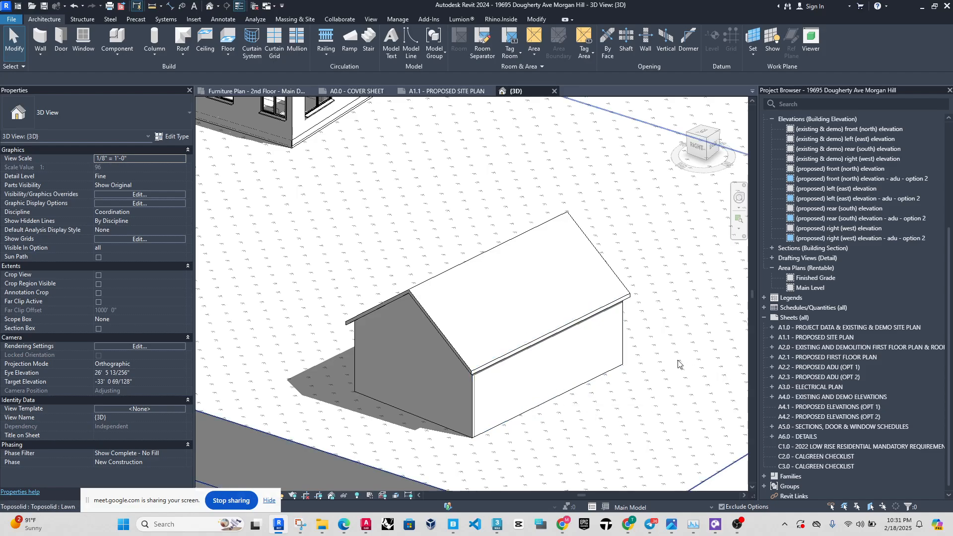
Review the design option diagram in Snipping Tool, and inspect the attached walls in Revit with Option 2 active.
{"action": "left_click", "coordinate": [300, 525]}
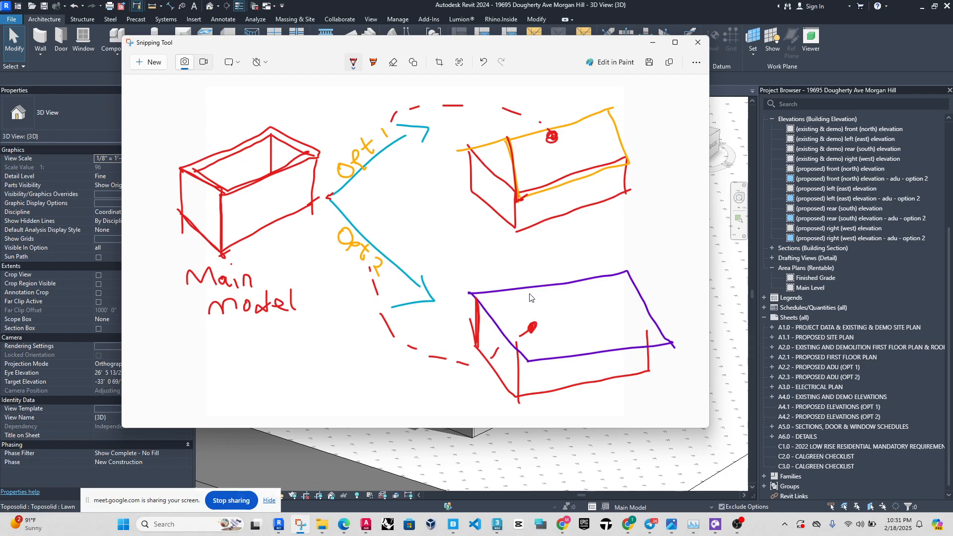
{"action": "left_click", "coordinate": [716, 68]}
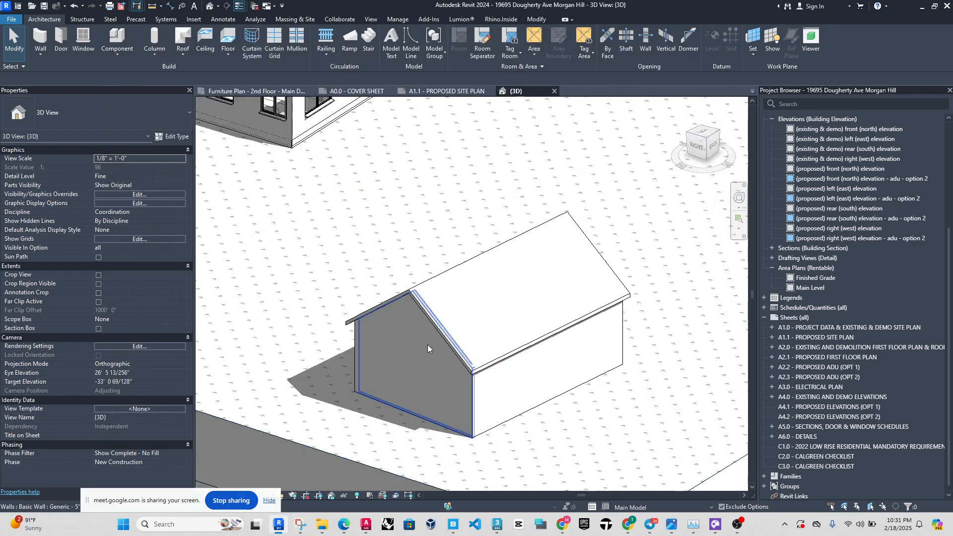
{"action": "left_click", "coordinate": [639, 507]}
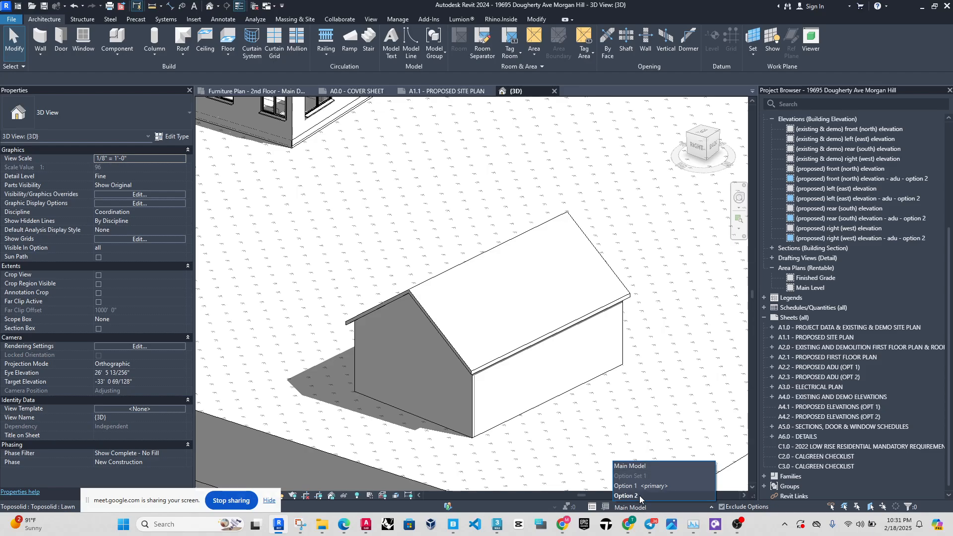
{"action": "left_click", "coordinate": [639, 495]}
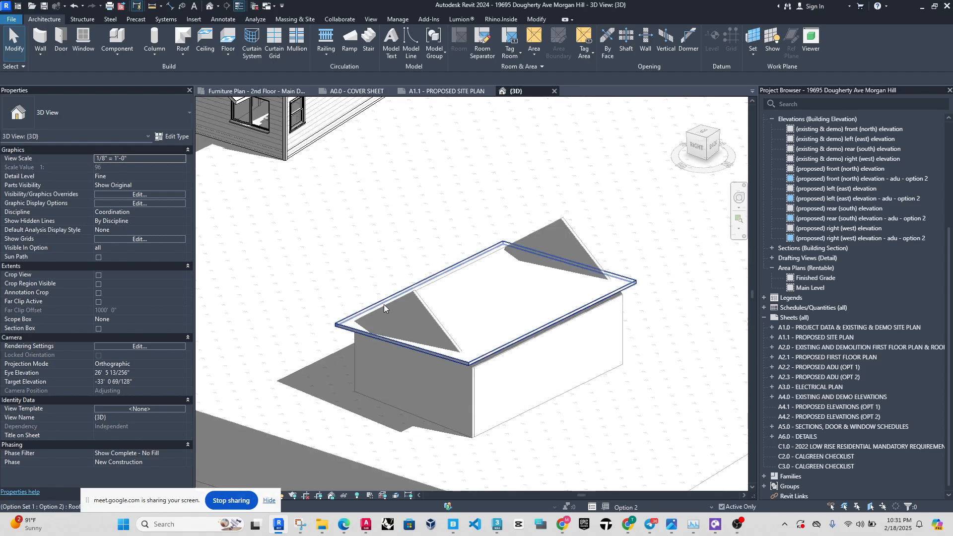
{"action": "scroll", "coordinate": [422, 345], "scroll_direction": "up", "scroll_amount": 2}
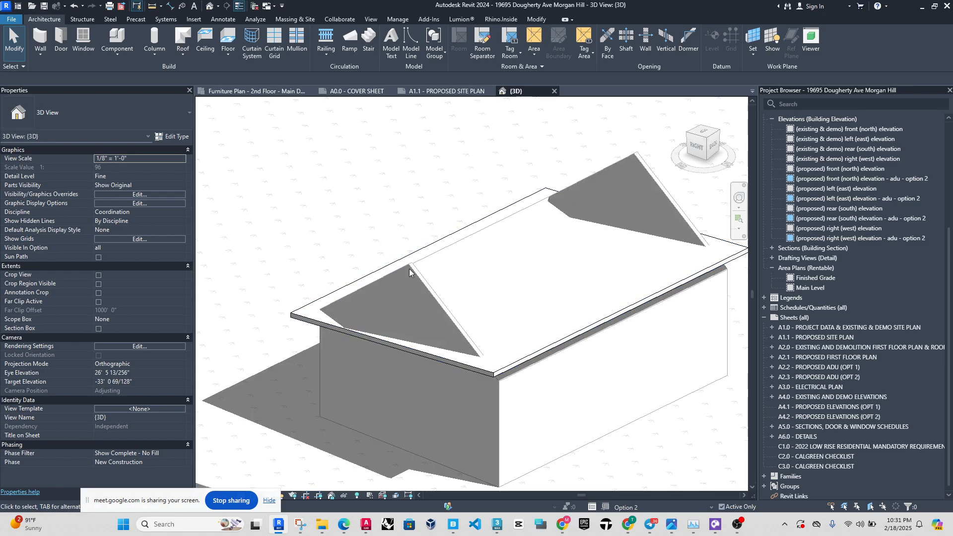
Return to the Main Model and detach the tops of the four connected walls from the gable roof.
{"action": "left_click", "coordinate": [499, 375]}
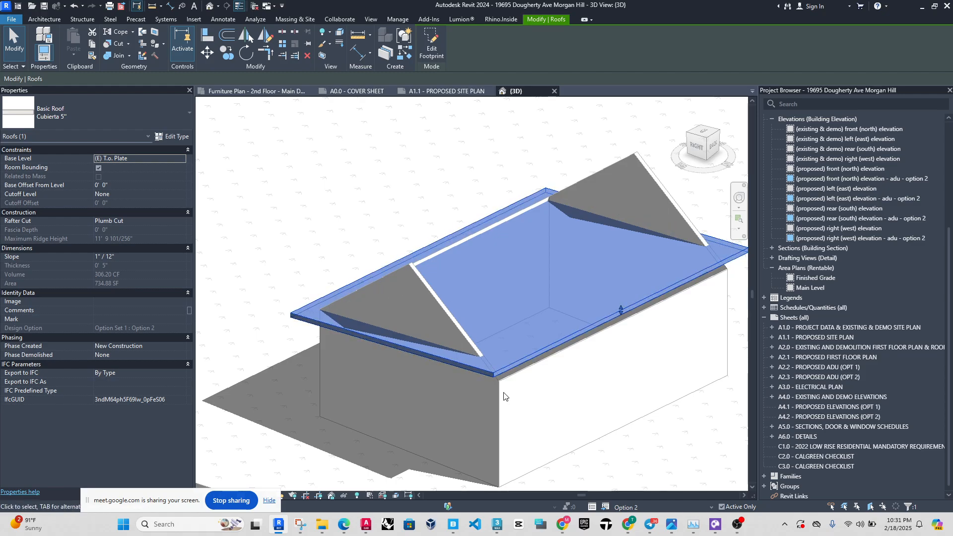
{"action": "left_click", "coordinate": [624, 507]}
{"action": "left_click", "coordinate": [626, 467]}
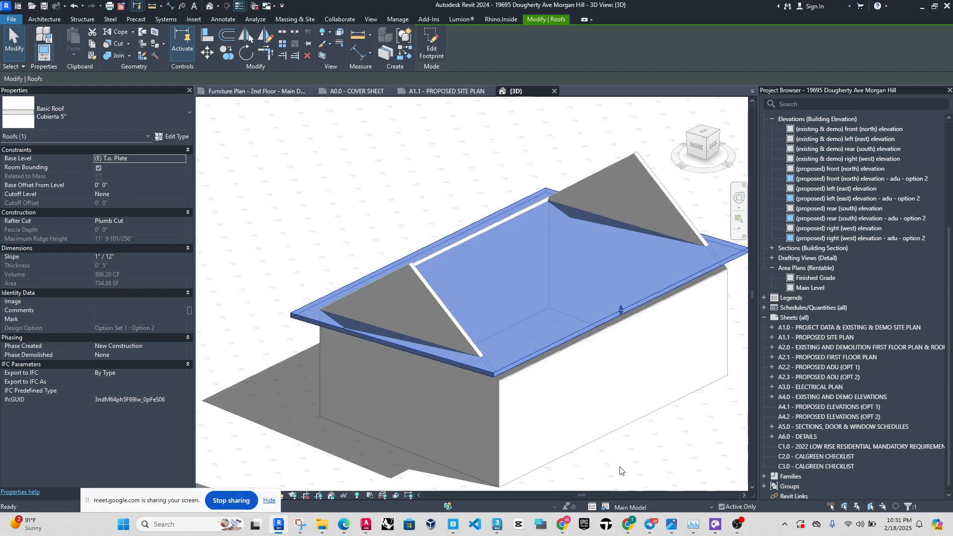
{"action": "left_click", "coordinate": [460, 392]}
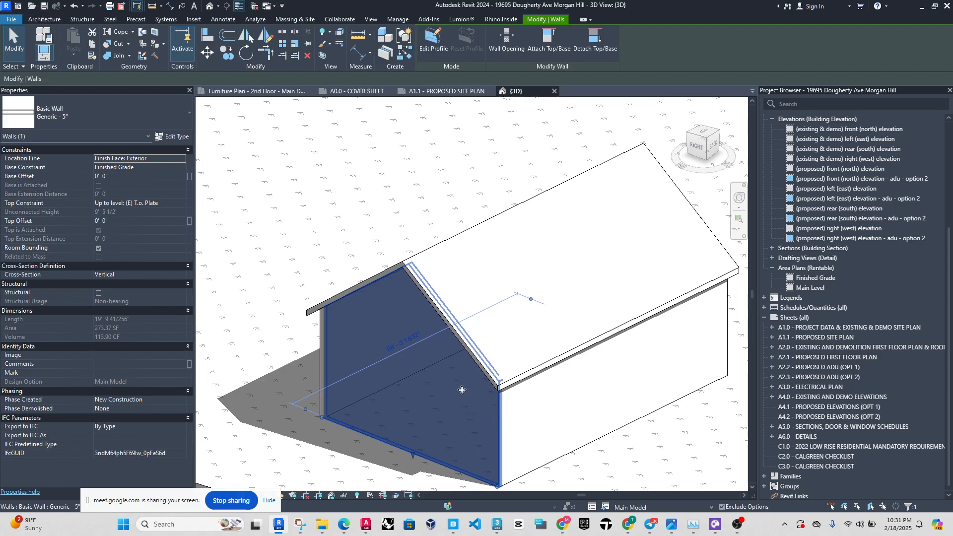
{"action": "left_click", "coordinate": [462, 388]}
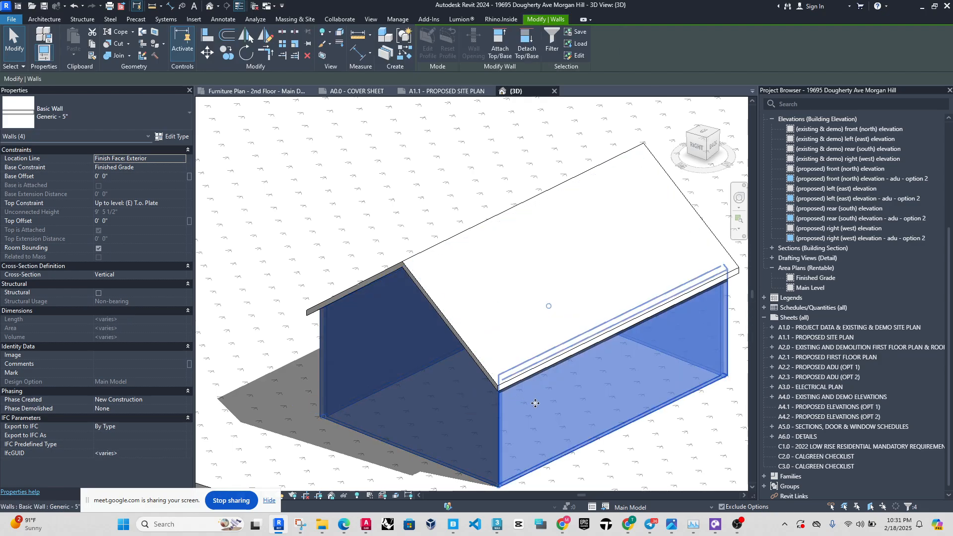
{"action": "left_click", "coordinate": [517, 57]}
{"action": "left_click", "coordinate": [534, 296]}
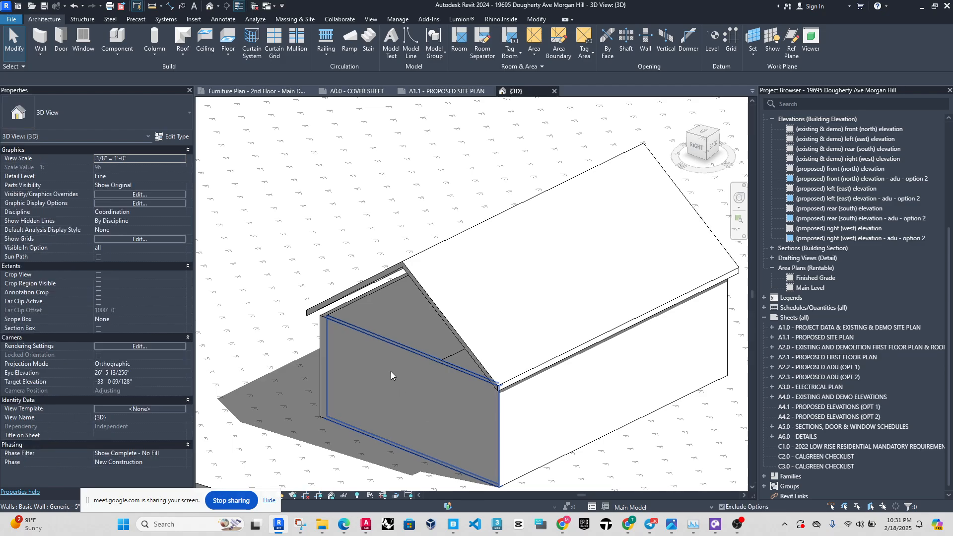
{"action": "left_click", "coordinate": [390, 368]}
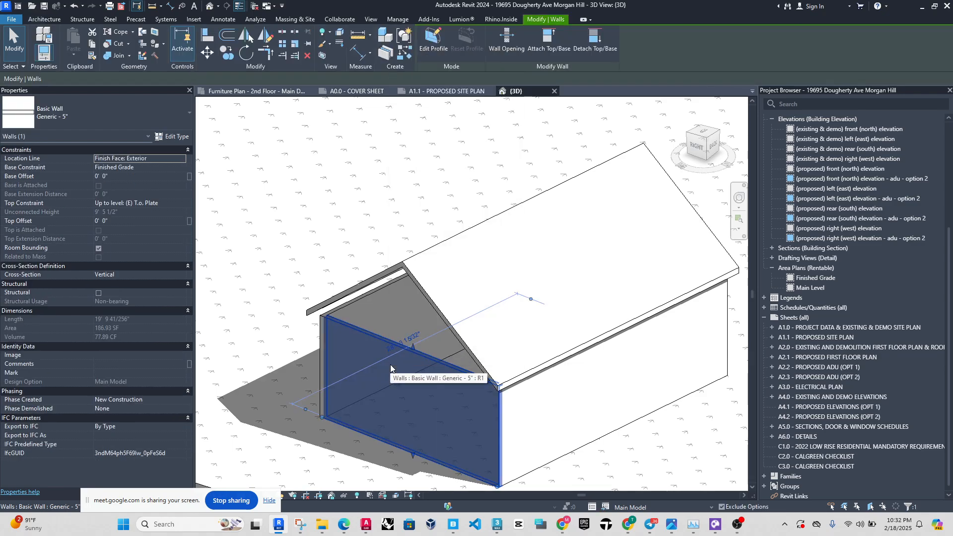
{"action": "key", "text": "Escape"}
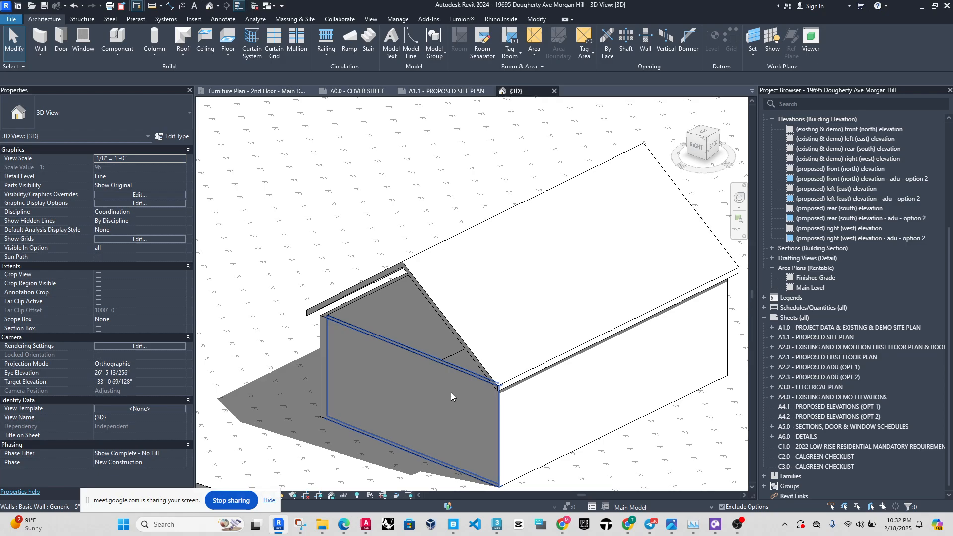
Select the chain of four walls and add it to both Option 1 and Option 2 of Option Set 1.
{"action": "key", "text": "Tab"}
{"action": "left_click", "coordinate": [476, 402]}
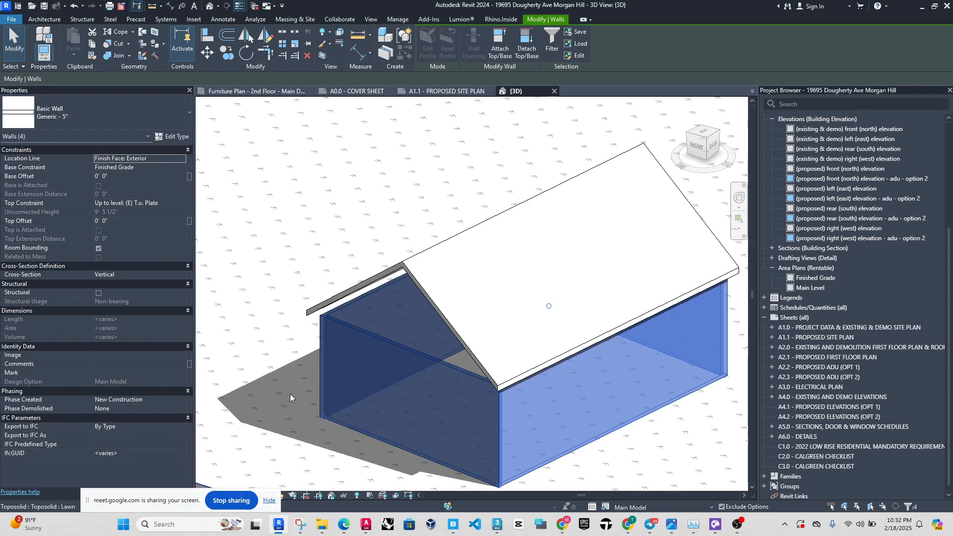
{"action": "left_click", "coordinate": [398, 19]}
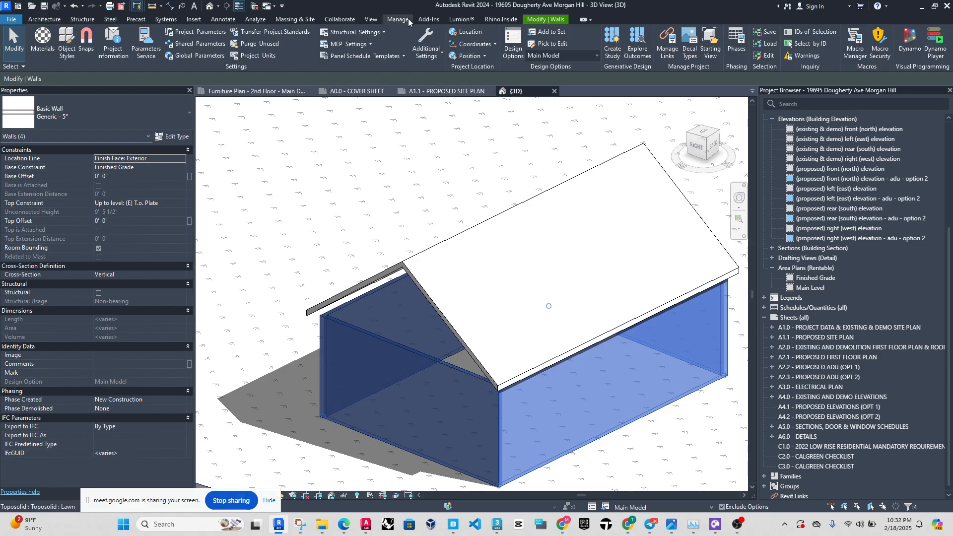
{"action": "left_click", "coordinate": [563, 34]}
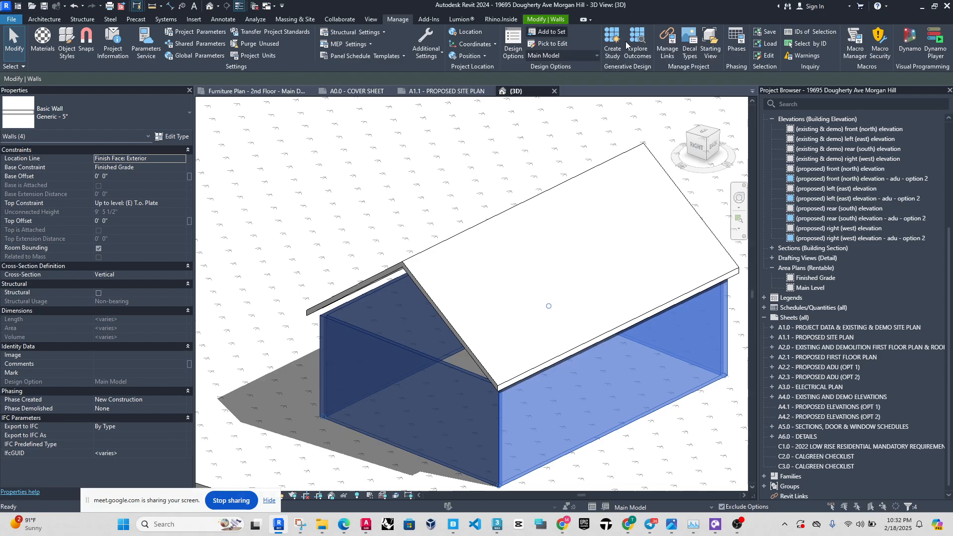
{"action": "left_click_drag", "start_coordinate": [465, 185], "coordinate": [291, 115]}
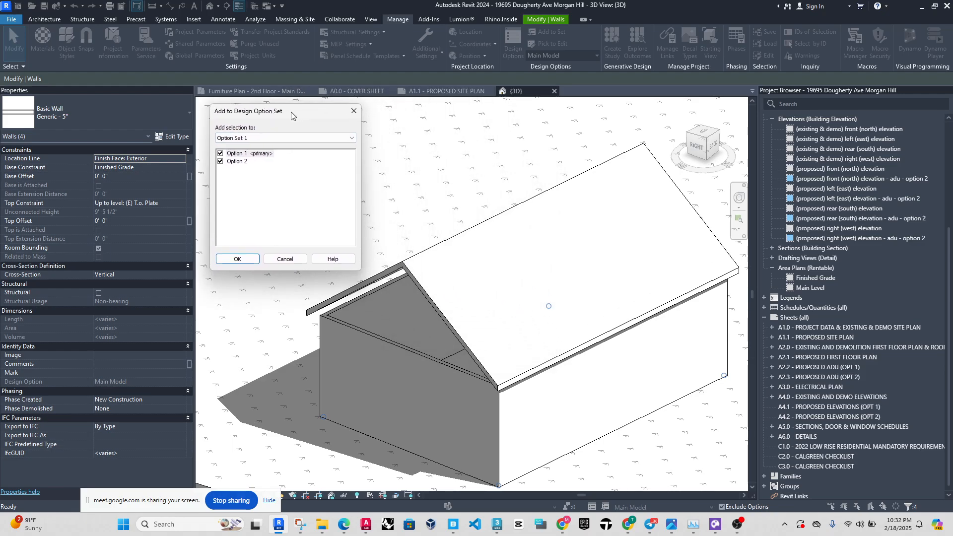
{"action": "left_click", "coordinate": [220, 154]}
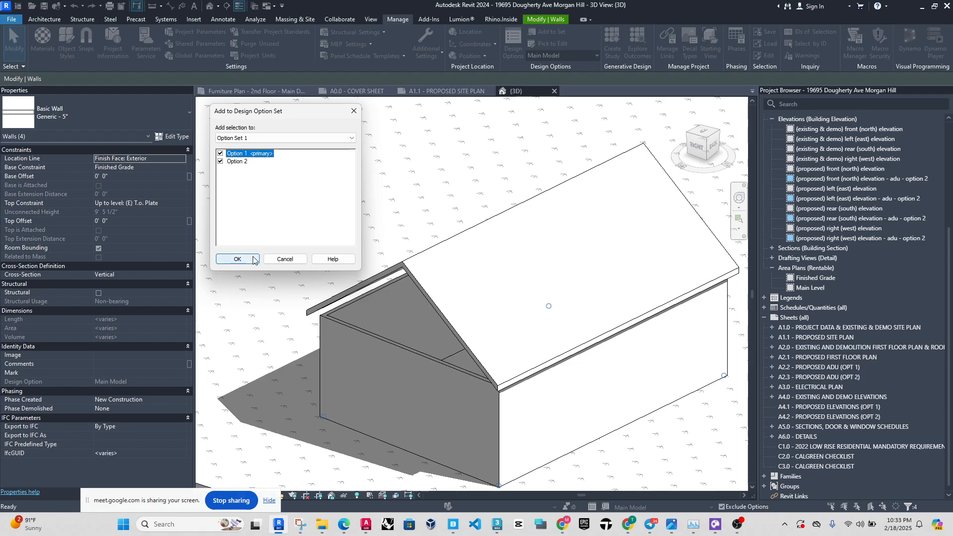
{"action": "left_click", "coordinate": [237, 259]}
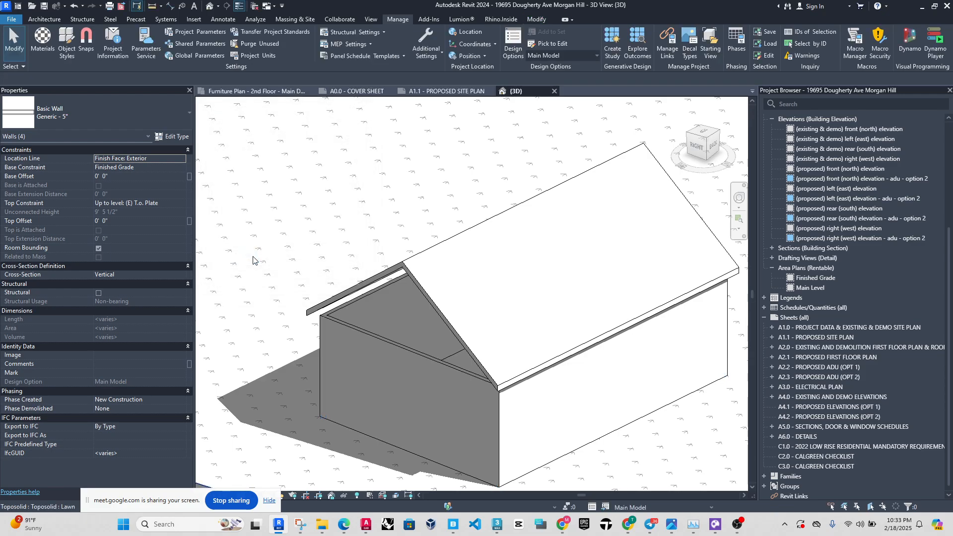
Check whether the walls can still be selected while the Main Model is active.
{"action": "key", "text": "Escape"}
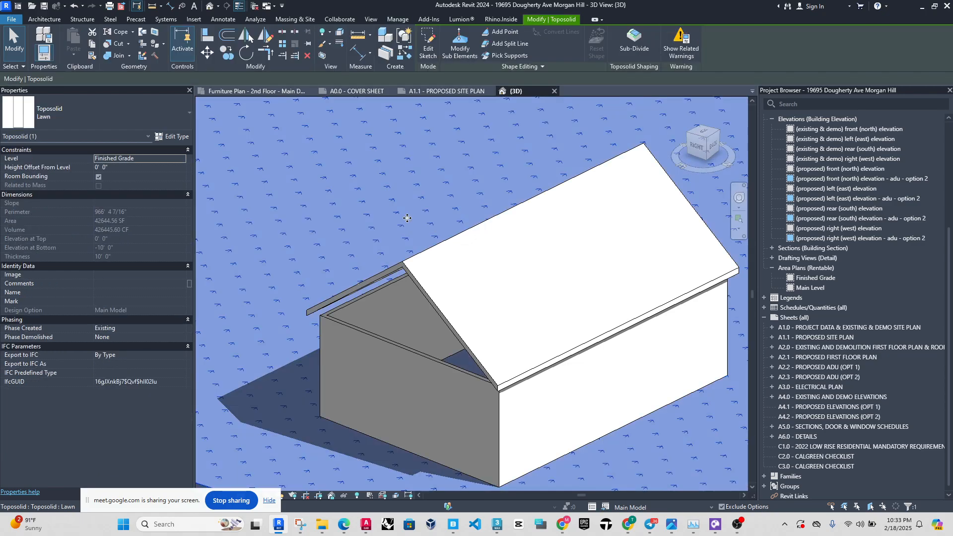
{"action": "left_click", "coordinate": [505, 421]}
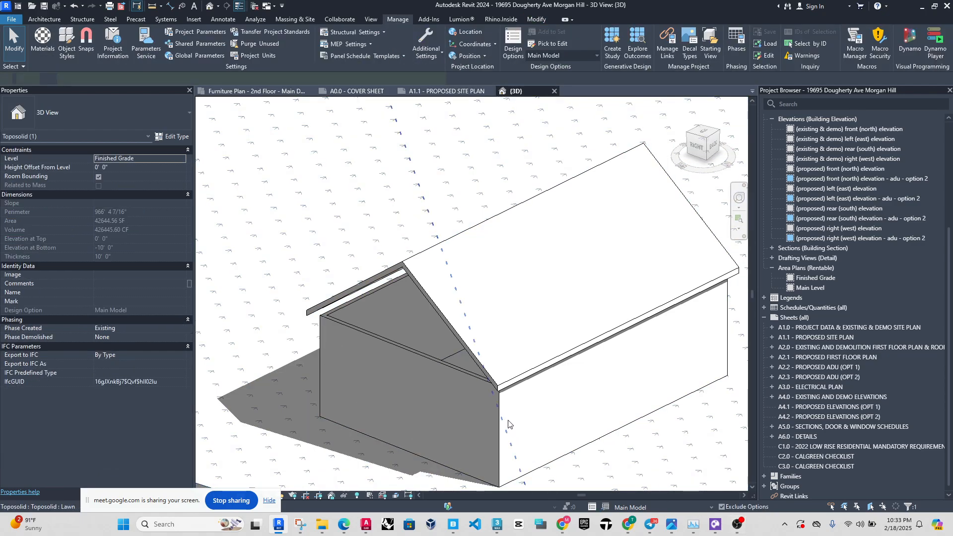
{"action": "key", "text": "Escape"}
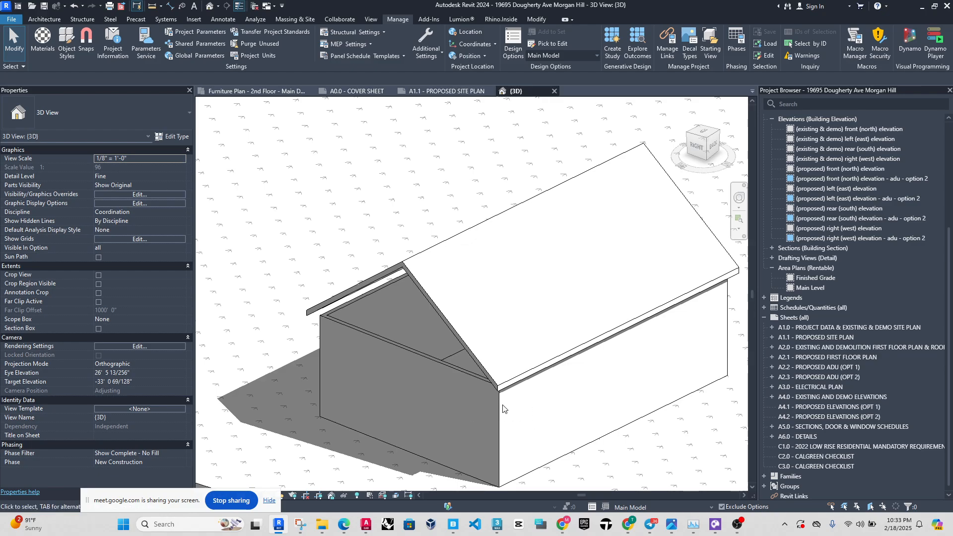
{"action": "left_click_drag", "start_coordinate": [547, 426], "coordinate": [513, 416]}
{"action": "left_click_drag", "start_coordinate": [312, 402], "coordinate": [309, 402]}
Make Option 1 active and attach the tops of its four walls to the gable roof.
{"action": "left_click", "coordinate": [651, 507]}
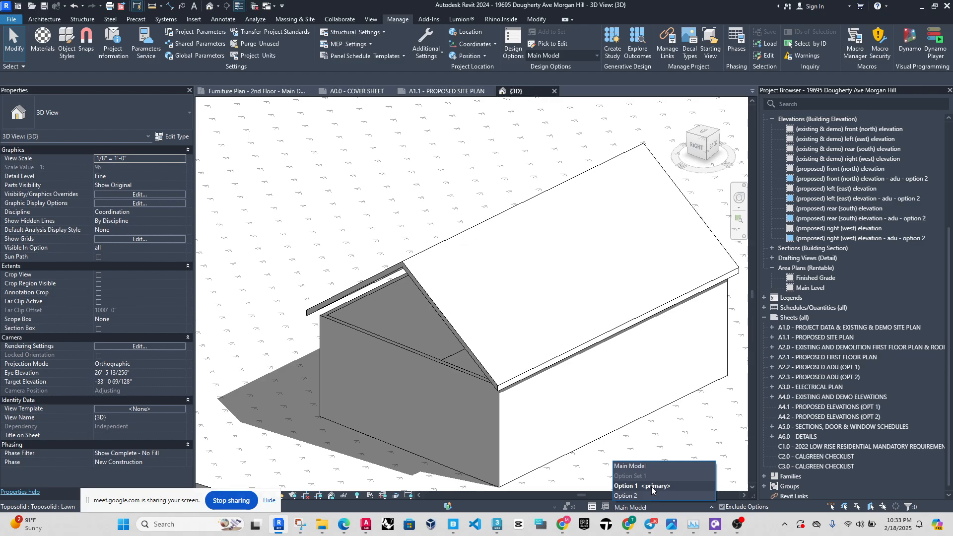
{"action": "left_click", "coordinate": [651, 486]}
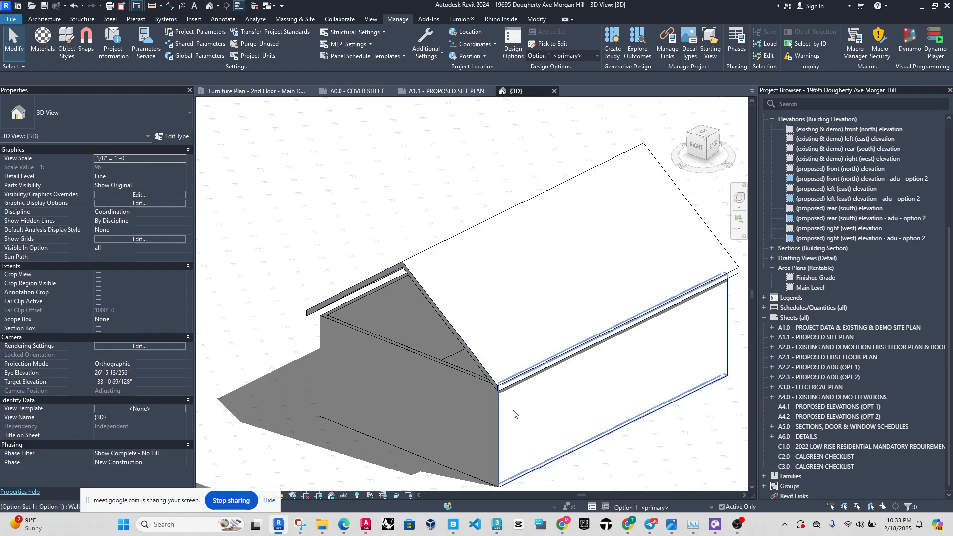
{"action": "left_click", "coordinate": [513, 414]}
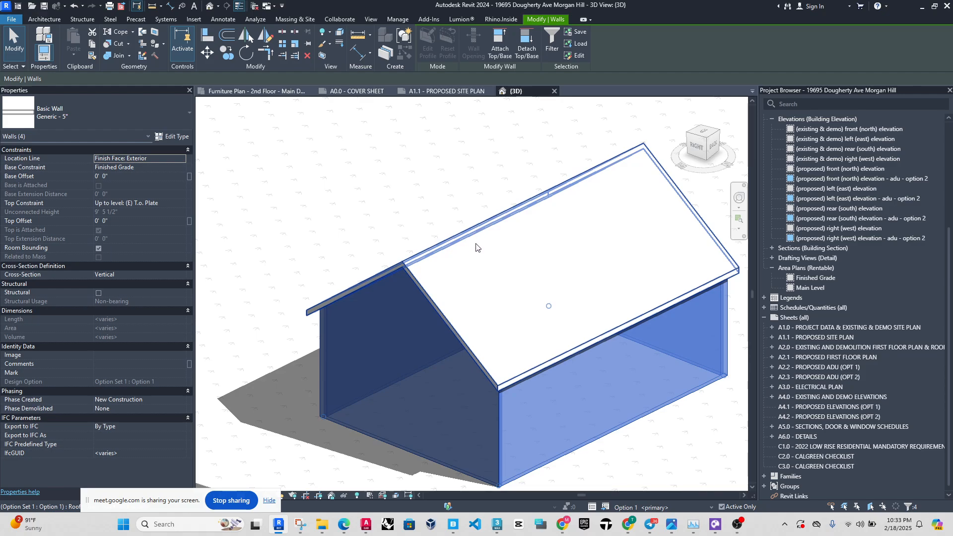
{"action": "key", "text": "Escape"}
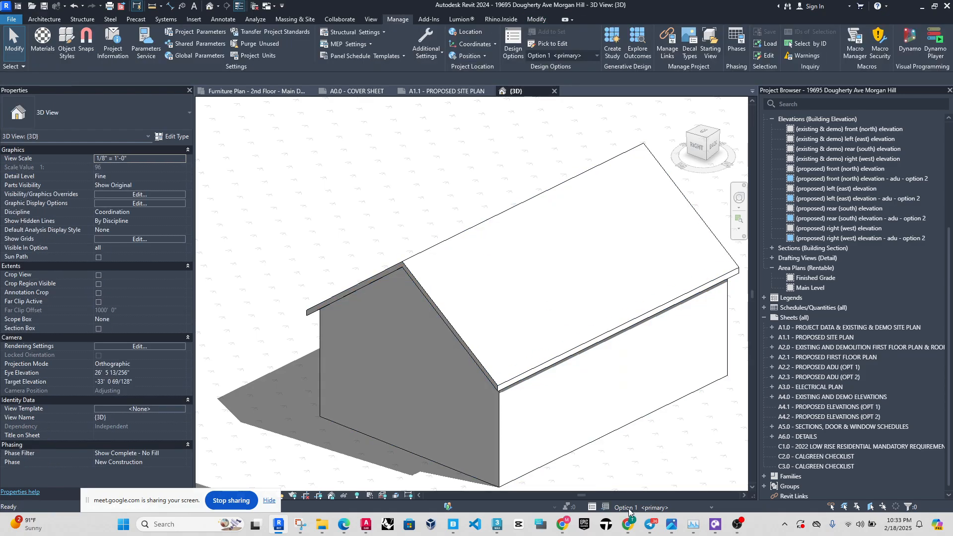
Make Option 2 active and attach the tops of its four connected walls to the low-slope roof.
{"action": "left_click", "coordinate": [626, 507]}
{"action": "left_click", "coordinate": [626, 495]}
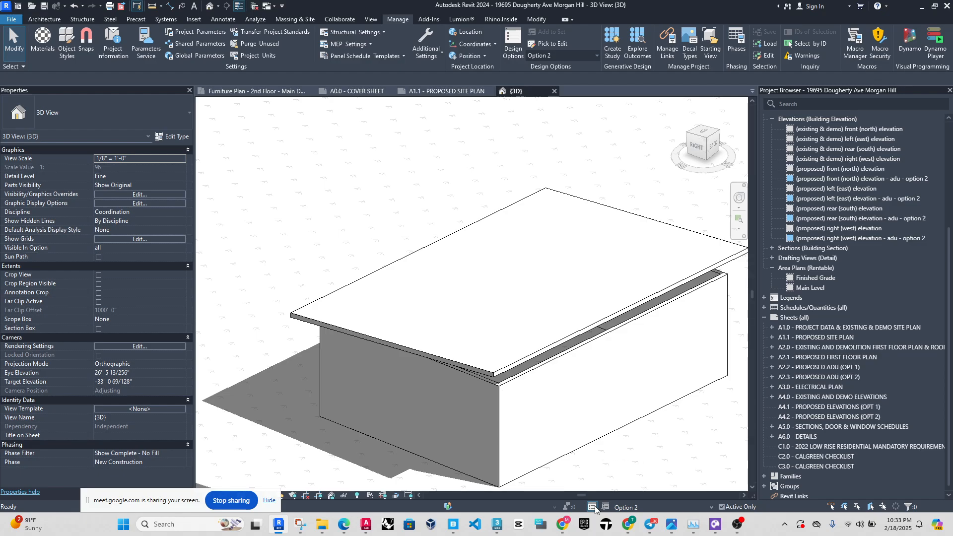
{"action": "key", "text": "Tab"}
{"action": "left_click", "coordinate": [544, 384]}
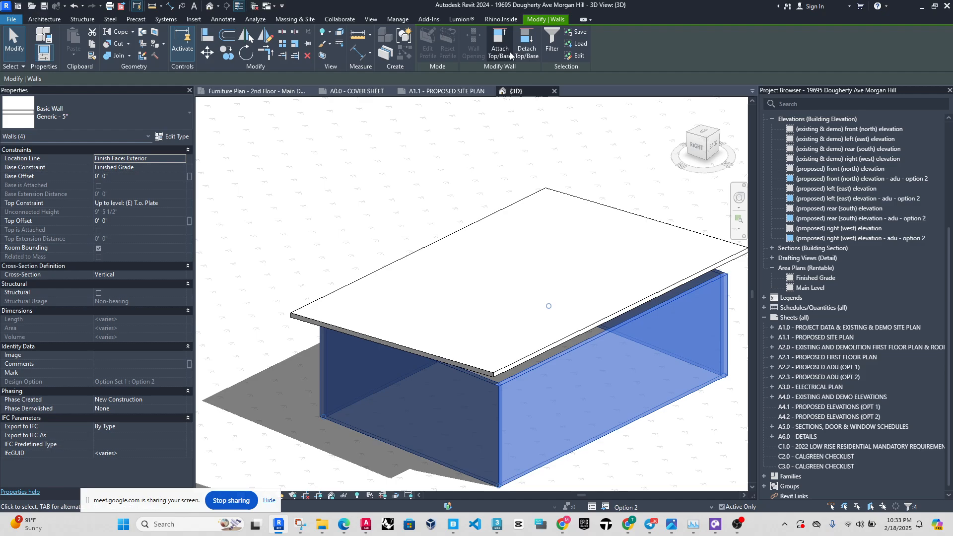
{"action": "key", "text": "Escape"}
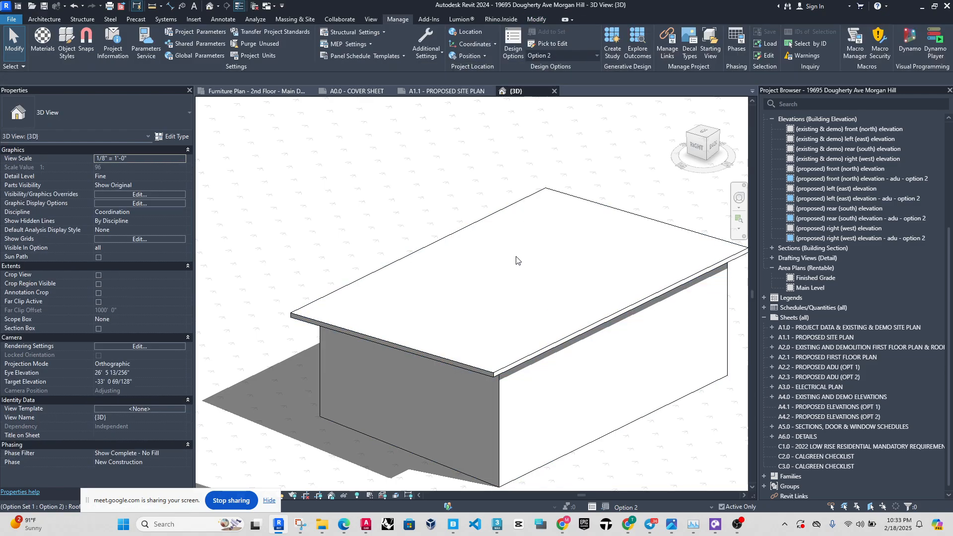
{"action": "left_click", "coordinate": [490, 257]}
{"action": "key", "text": "Escape"}
Compare the walls and roofs by switching between the Main Model, Option 1 and Option 2, ending on Option 1.
{"action": "left_click", "coordinate": [629, 507]}
{"action": "left_click", "coordinate": [631, 466]}
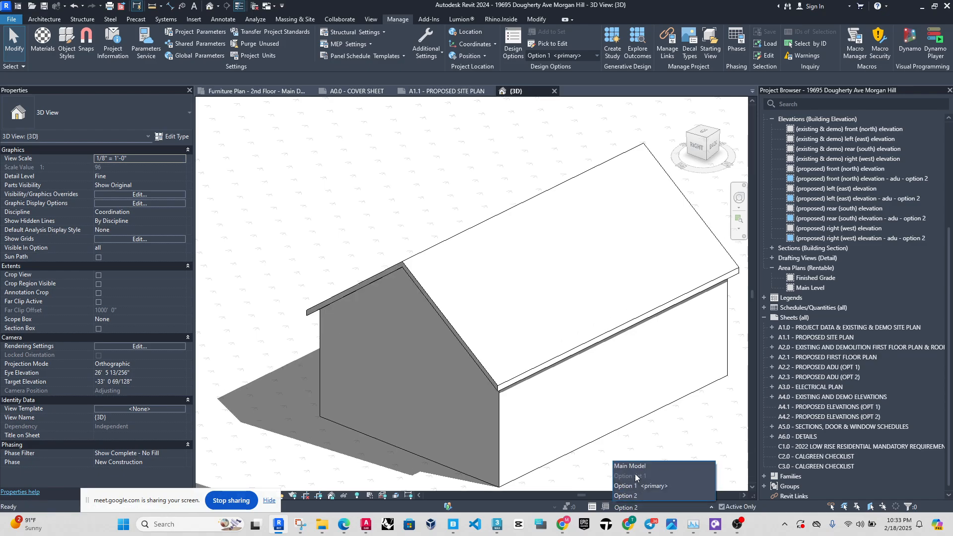
{"action": "left_click", "coordinate": [641, 508]}
{"action": "left_click", "coordinate": [633, 486]}
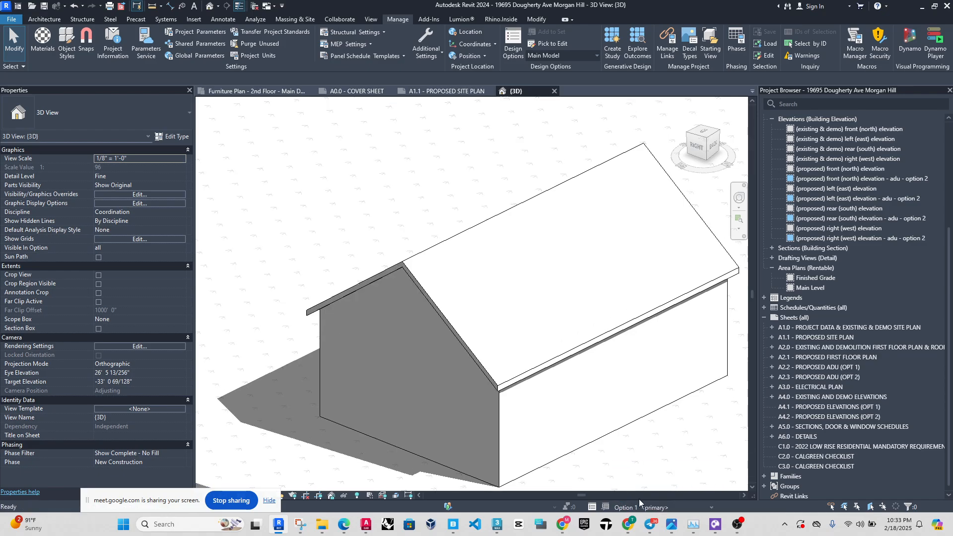
{"action": "left_click", "coordinate": [644, 509]}
{"action": "left_click", "coordinate": [640, 496]}
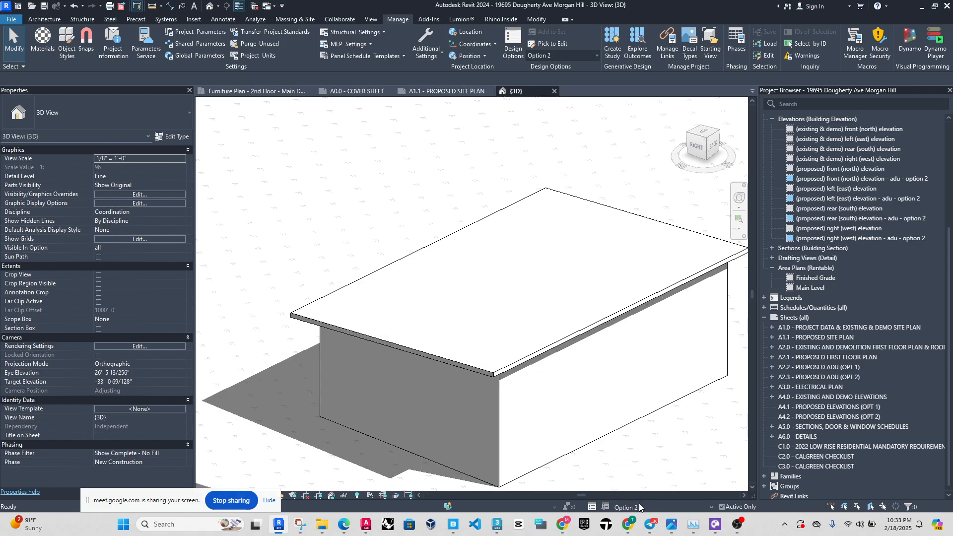
{"action": "left_click", "coordinate": [641, 508]}
{"action": "left_click", "coordinate": [635, 486]}
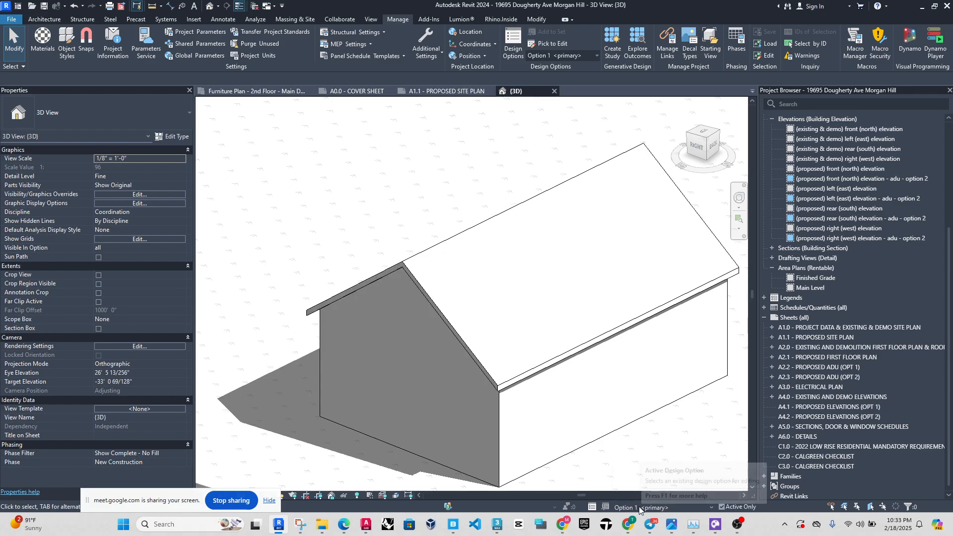
Delete the four sample walls and the gable roof from Option 1.
{"action": "scroll", "coordinate": [430, 319], "scroll_direction": "down", "scroll_amount": 2}
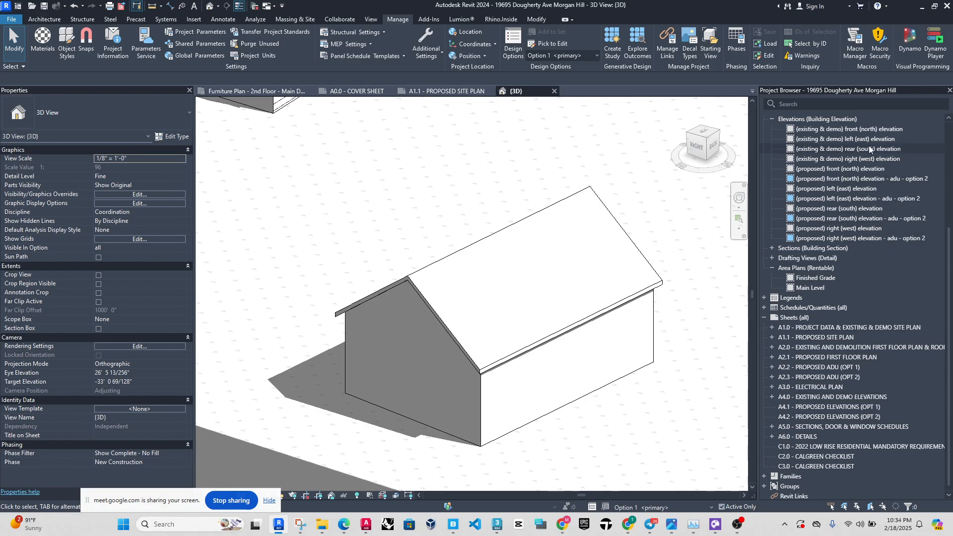
{"action": "key", "text": "Tab"}
{"action": "left_click", "coordinate": [580, 376]}
{"action": "left_click", "coordinate": [605, 247], "text": "ctrl"}
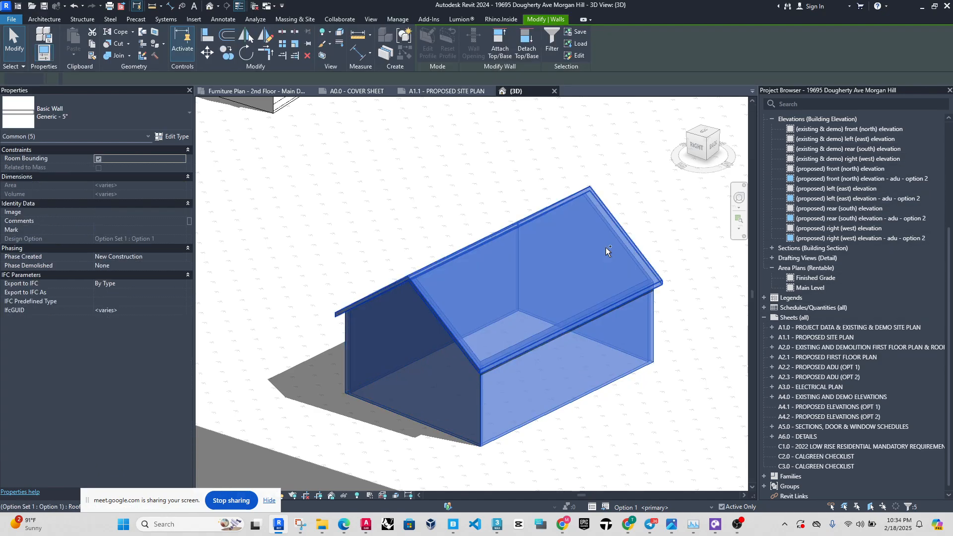
{"action": "key", "text": "Delete"}
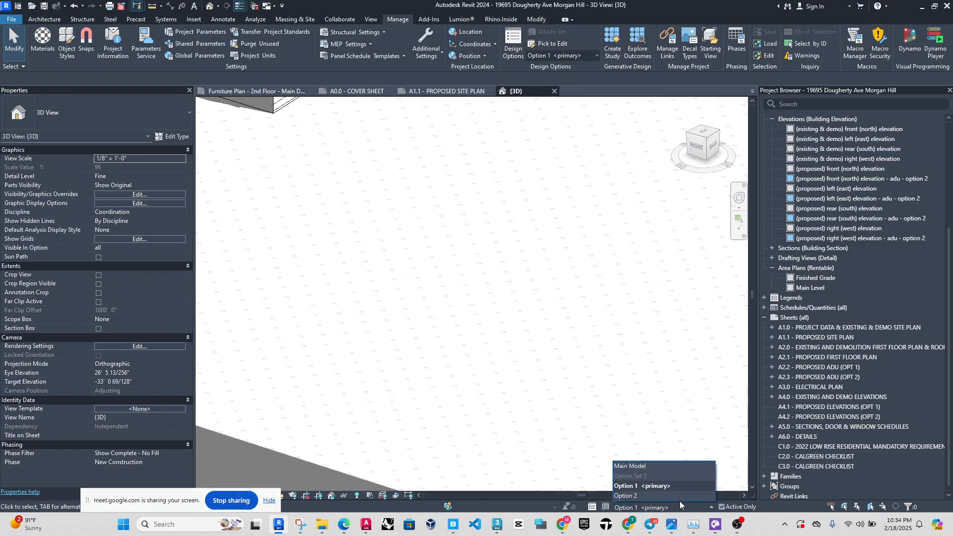
Make Option 2 active and delete its four sample walls and low-slope roof.
{"action": "left_click", "coordinate": [644, 507]}
{"action": "left_click", "coordinate": [660, 493]}
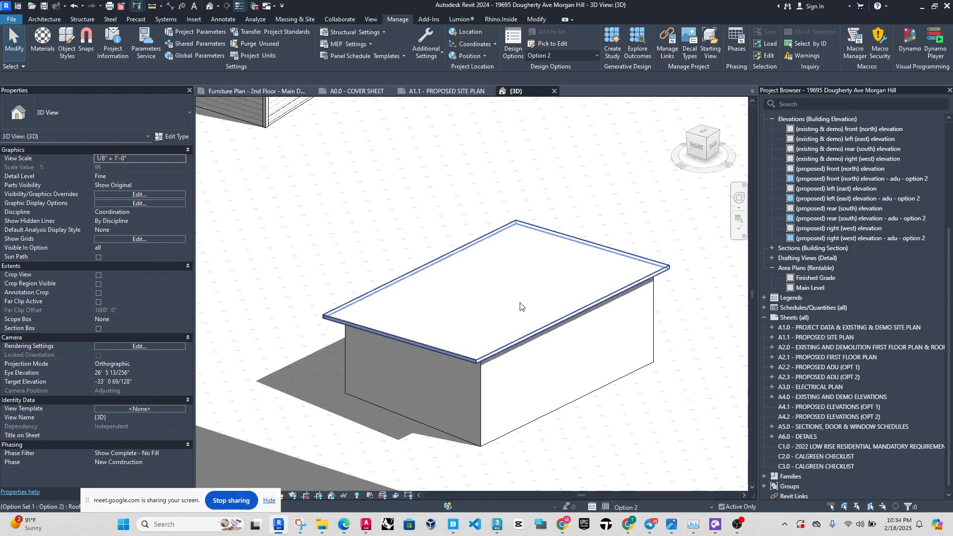
{"action": "left_click", "coordinate": [534, 373]}
{"action": "left_click", "coordinate": [542, 288], "text": "ctrl"}
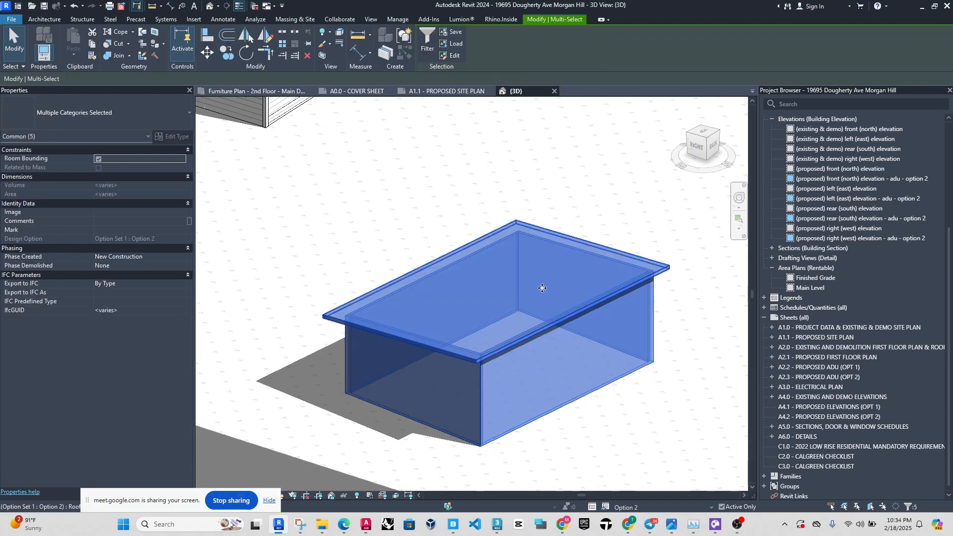
{"action": "key", "text": "Delete"}
Open the floor plan view "proposed floor plan - adu (opt 1)".
{"action": "scroll", "coordinate": [534, 323], "scroll_direction": "down", "scroll_amount": 6}
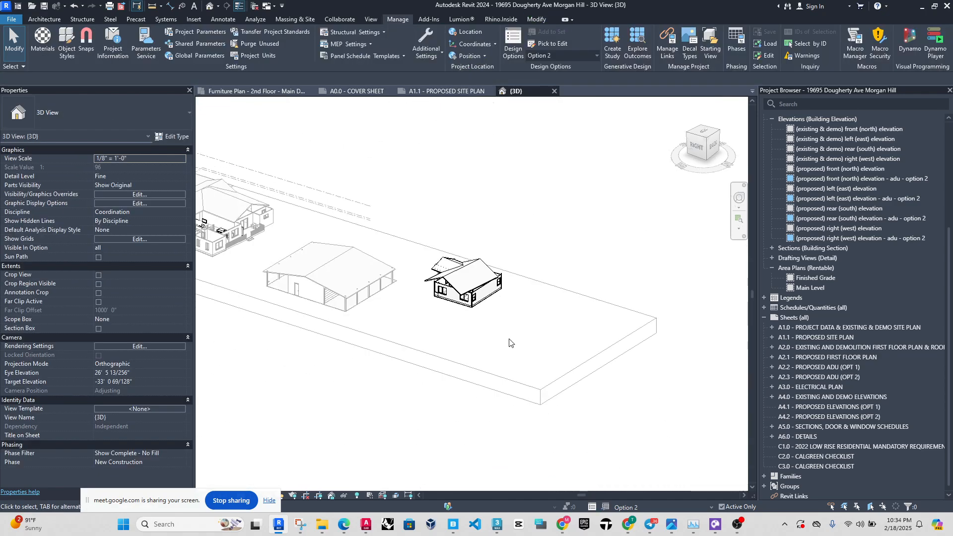
{"action": "scroll", "coordinate": [405, 270], "scroll_direction": "up", "scroll_amount": 3}
{"action": "scroll", "coordinate": [834, 198], "scroll_direction": "up", "scroll_amount": 2}
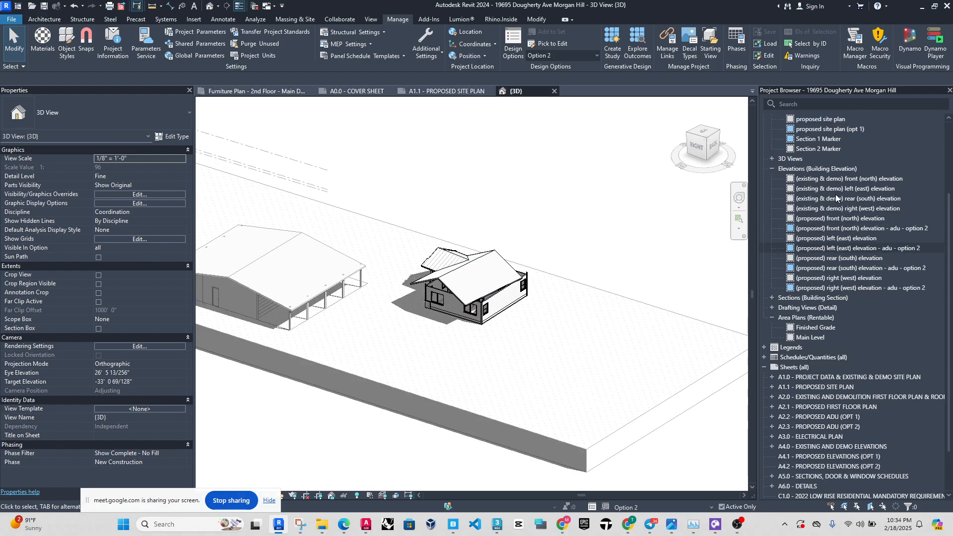
{"action": "scroll", "coordinate": [833, 198], "scroll_direction": "up", "scroll_amount": 4}
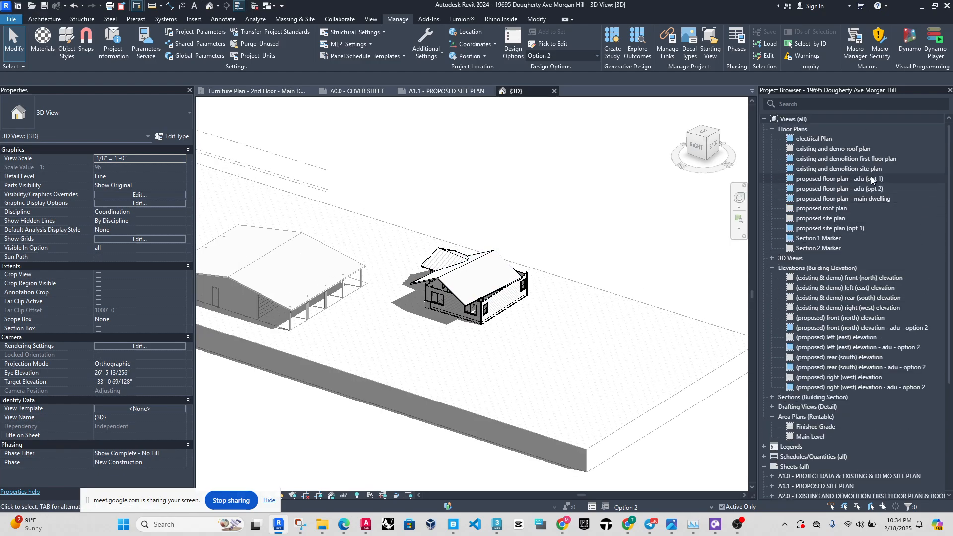
{"action": "double_click", "coordinate": [846, 180]}
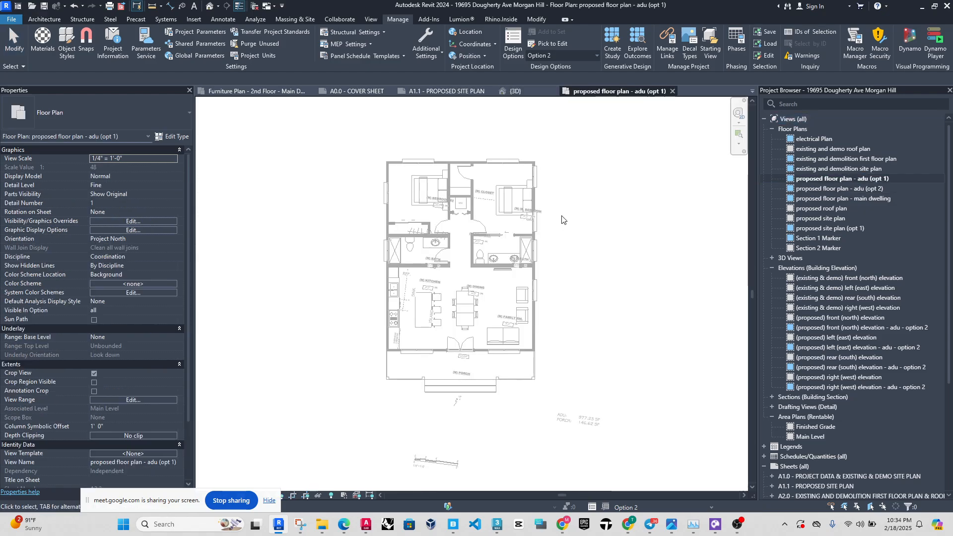
Check which design option is assigned to the ADU option 1 floor plan in its Visibility/Graphic Overrides.
{"action": "key", "text": "v"}
{"action": "key", "text": "g"}
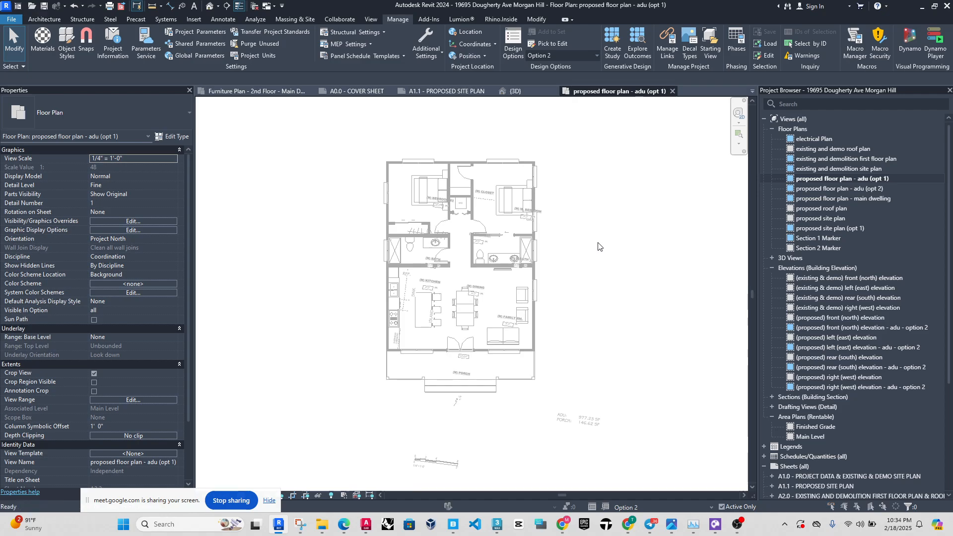
{"action": "left_click", "coordinate": [284, 130]}
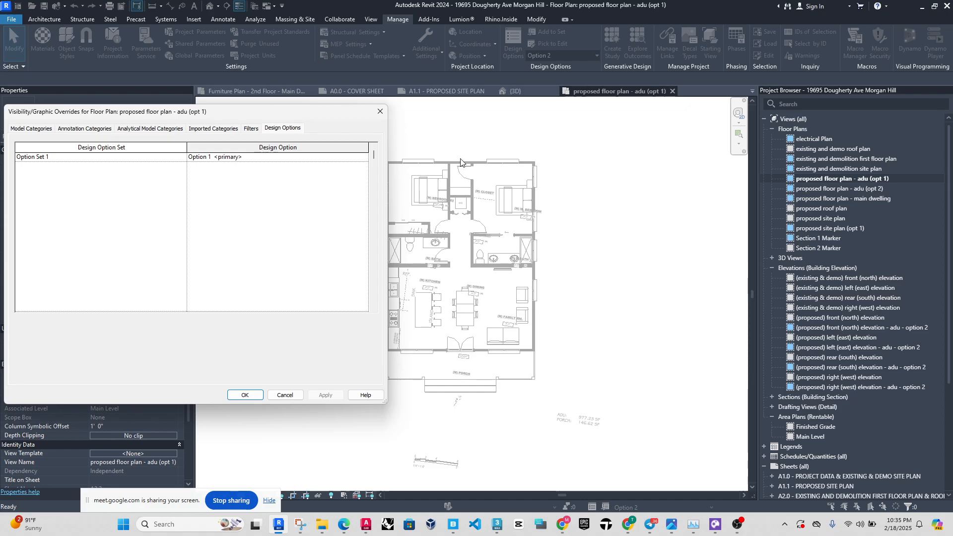
{"action": "left_click", "coordinate": [381, 109]}
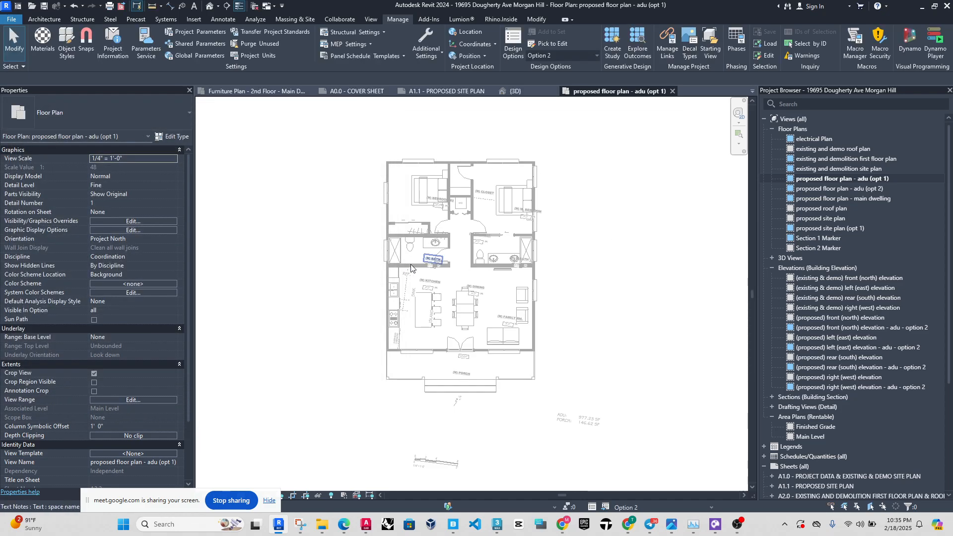
{"action": "scroll", "coordinate": [373, 254], "scroll_direction": "up", "scroll_amount": 1}
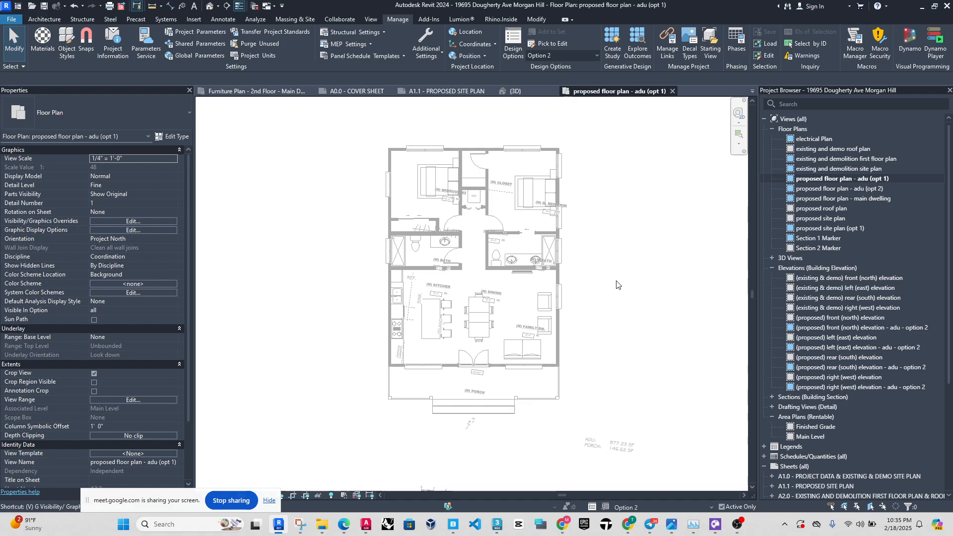
{"action": "key", "text": "v"}
{"action": "key", "text": "g"}
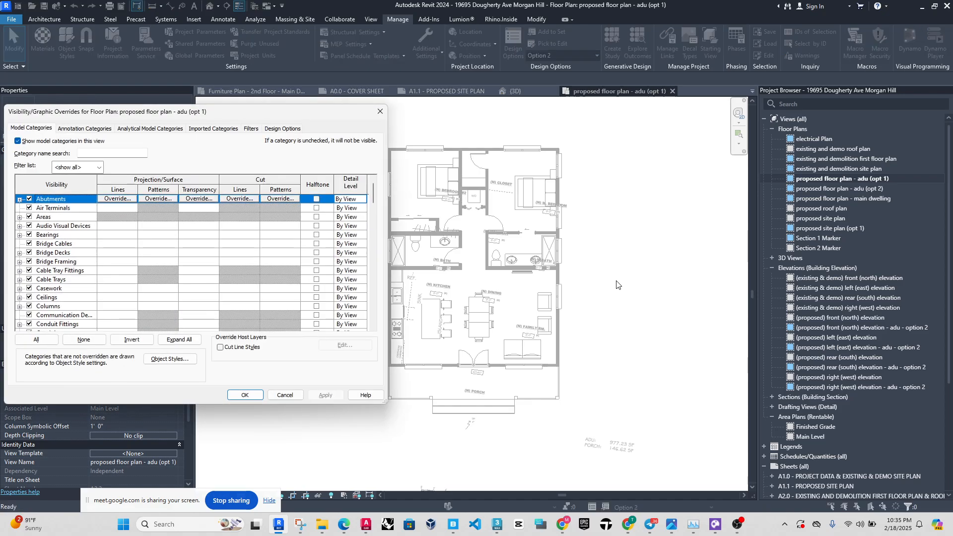
{"action": "left_click", "coordinate": [287, 129]}
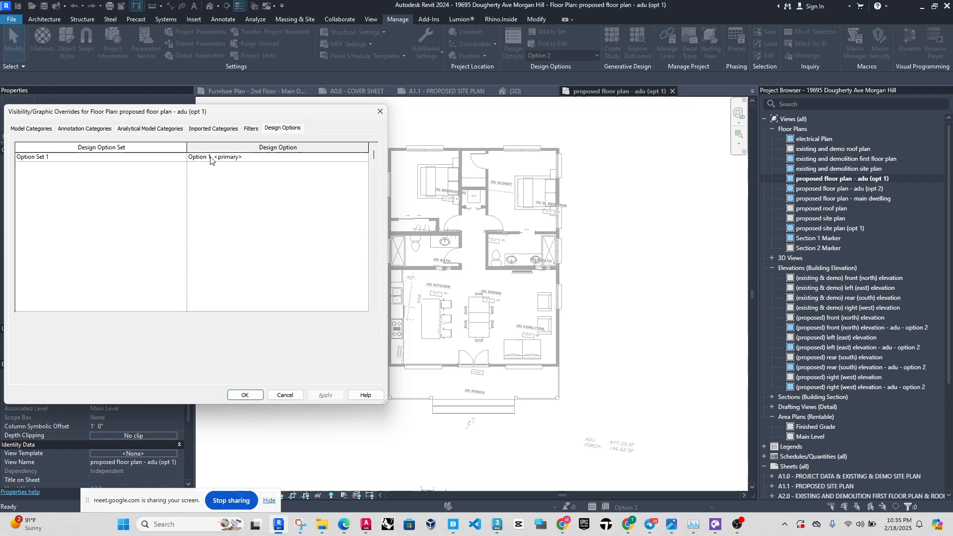
{"action": "left_click", "coordinate": [245, 395]}
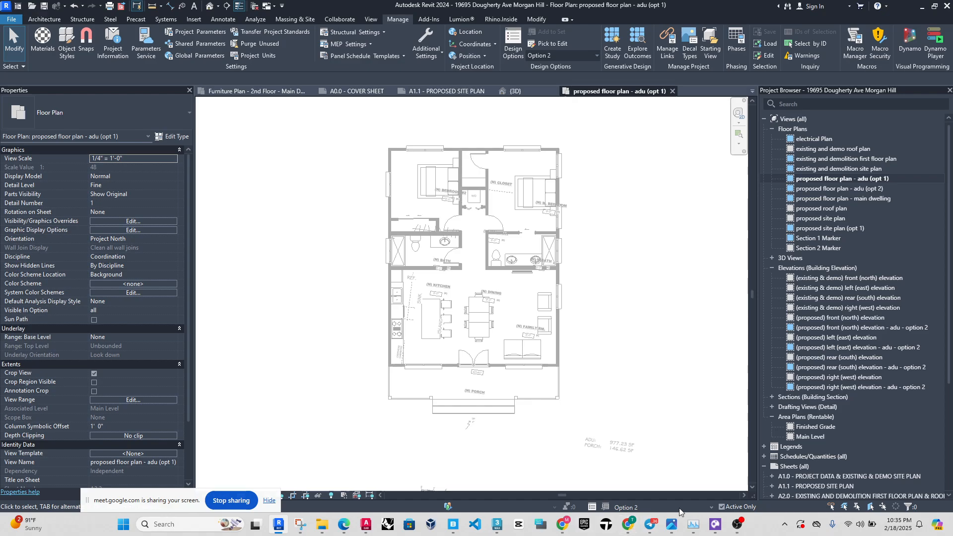
Make Option 1 active and select the ADU's exterior wall beside the kitchen to test editing, clearing the selection again.
{"action": "left_click", "coordinate": [635, 507]}
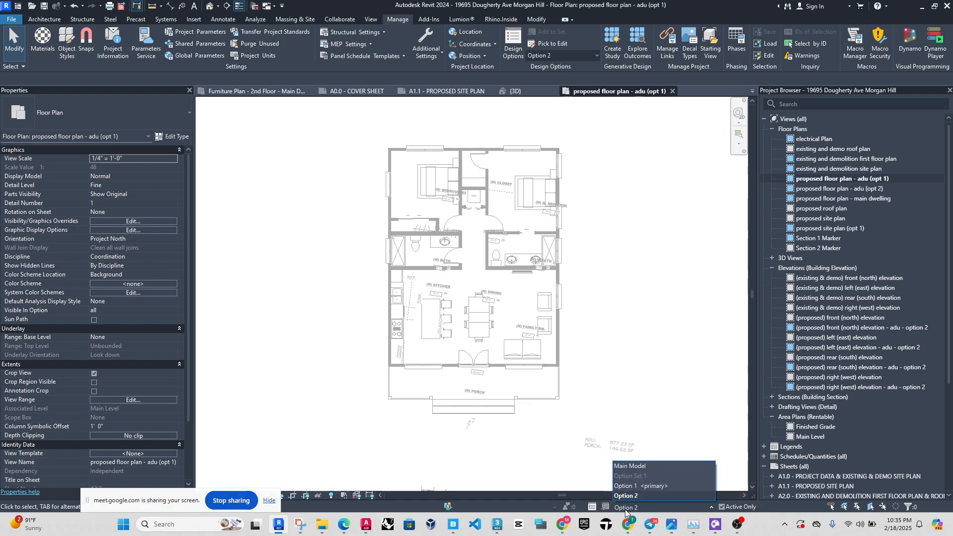
{"action": "left_click", "coordinate": [635, 489]}
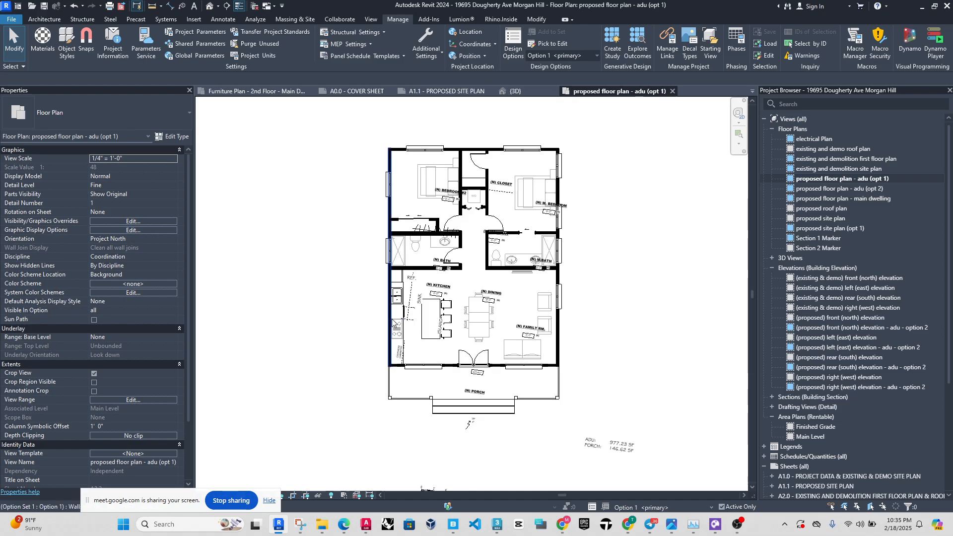
{"action": "scroll", "coordinate": [390, 302], "scroll_direction": "up", "scroll_amount": 3}
{"action": "left_click", "coordinate": [390, 301]}
{"action": "key", "text": "Escape"}
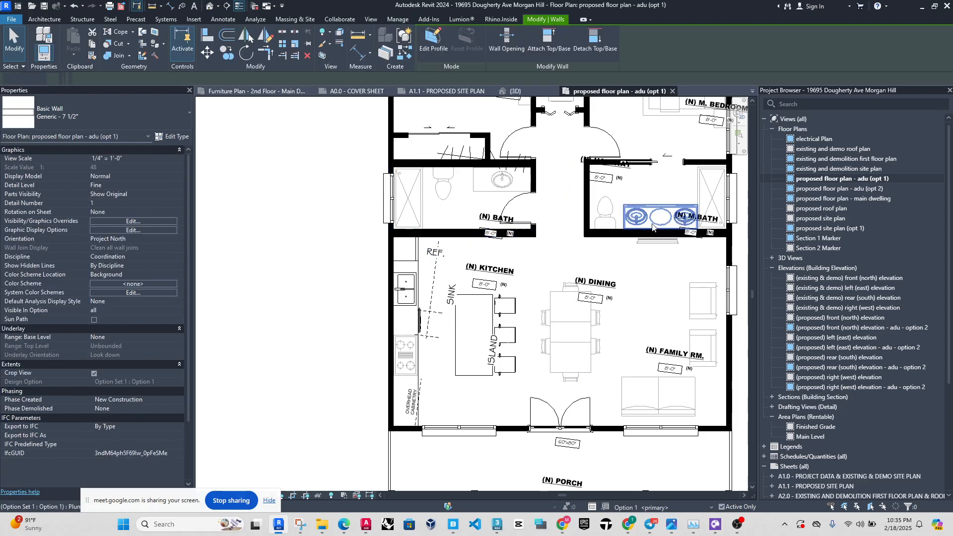
{"action": "scroll", "coordinate": [468, 284], "scroll_direction": "down", "scroll_amount": 2}
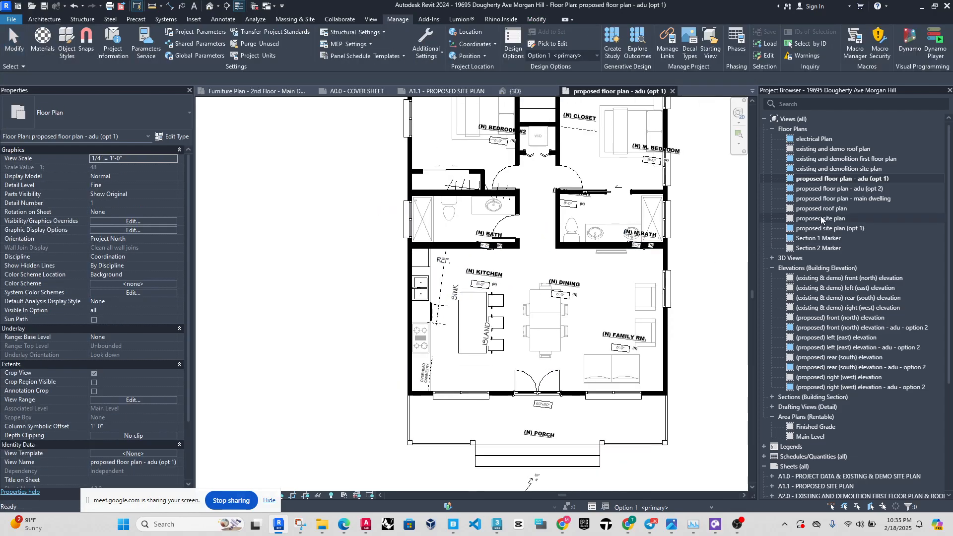
Open the floor plan view "proposed floor plan - adu (opt 2)" and turn off its view cropping.
{"action": "double_click", "coordinate": [825, 191]}
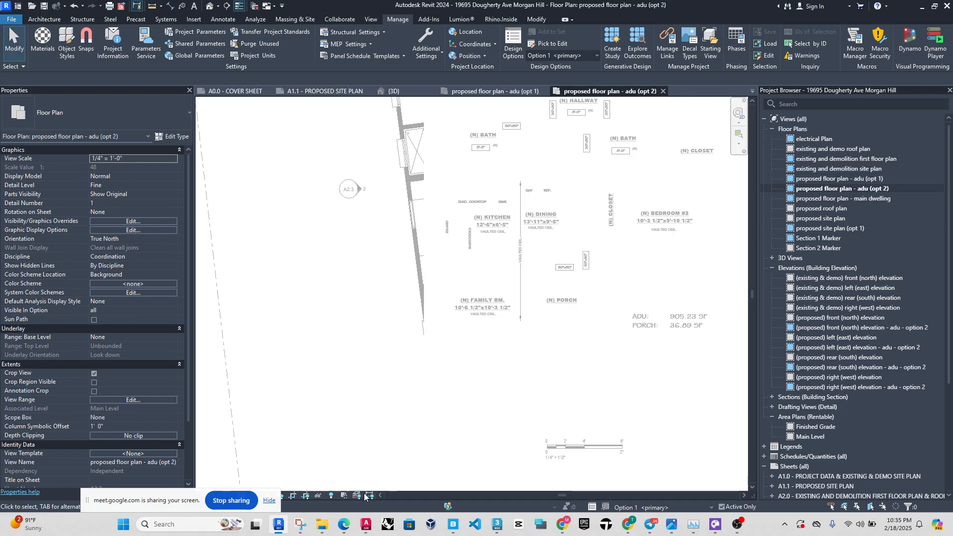
{"action": "left_click", "coordinate": [295, 498]}
{"action": "scroll", "coordinate": [595, 258], "scroll_direction": "down", "scroll_amount": 3}
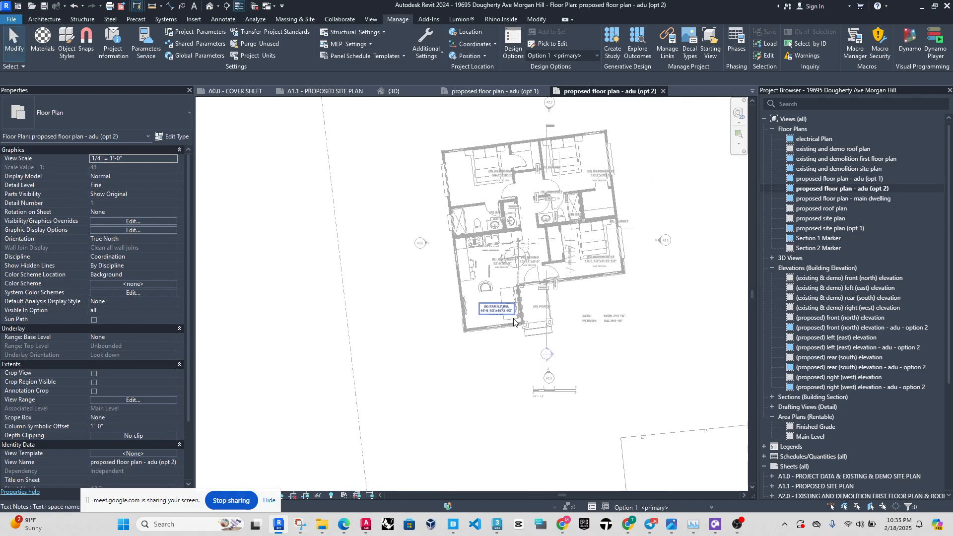
Set the orientation of the ADU option 2 floor plan to Project North.
{"action": "scroll", "coordinate": [595, 263], "scroll_direction": "up", "scroll_amount": 2}
{"action": "scroll", "coordinate": [594, 263], "scroll_direction": "up", "scroll_amount": 1}
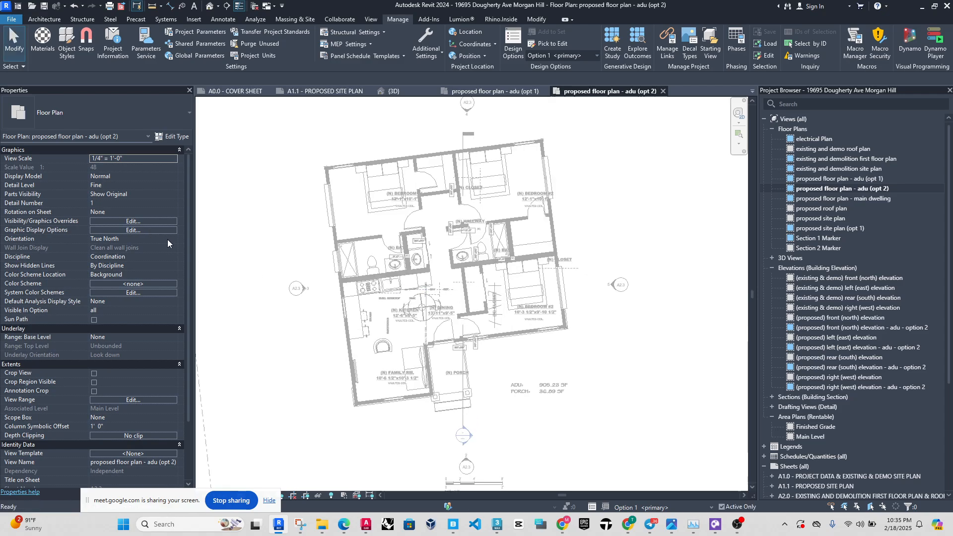
{"action": "left_click", "coordinate": [171, 239]}
{"action": "left_click", "coordinate": [160, 248]}
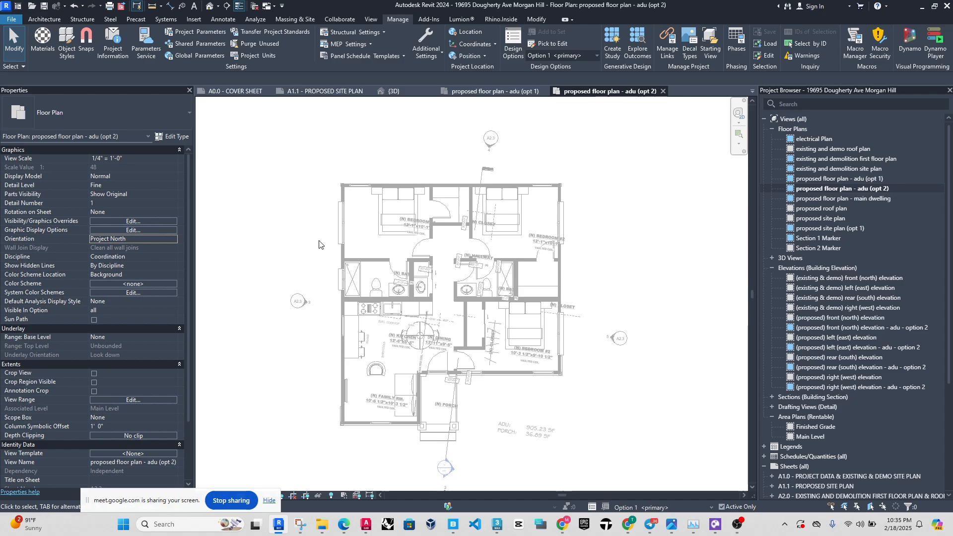
{"action": "scroll", "coordinate": [350, 399], "scroll_direction": "up", "scroll_amount": 2}
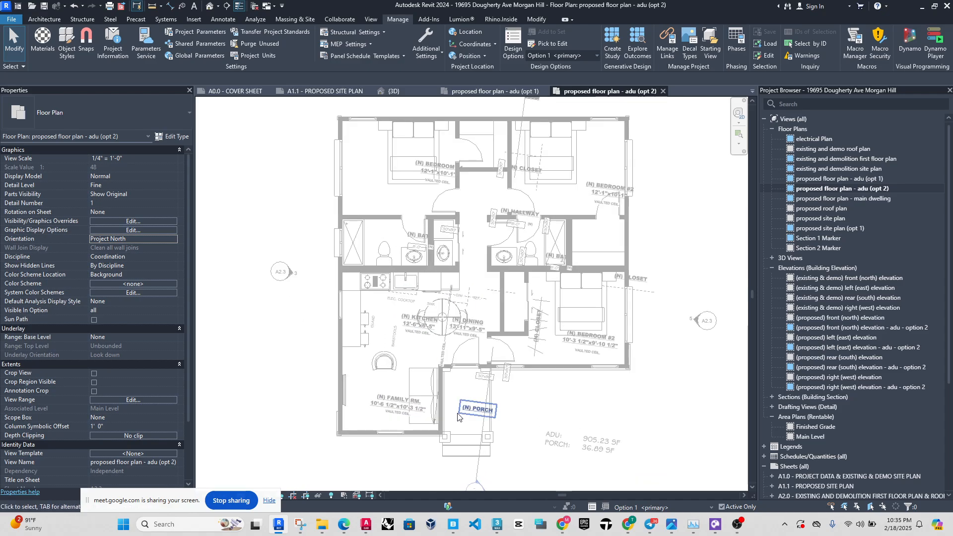
{"action": "scroll", "coordinate": [446, 428], "scroll_direction": "down", "scroll_amount": 2}
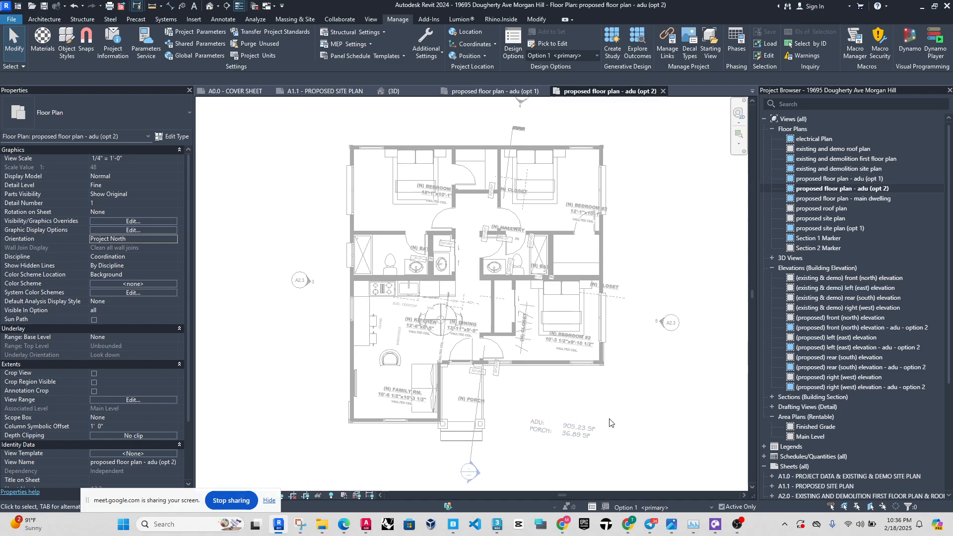
Check which design option is assigned to the ADU option 2 floor plan in its Visibility/Graphic Overrides.
{"action": "left_click", "coordinate": [654, 507]}
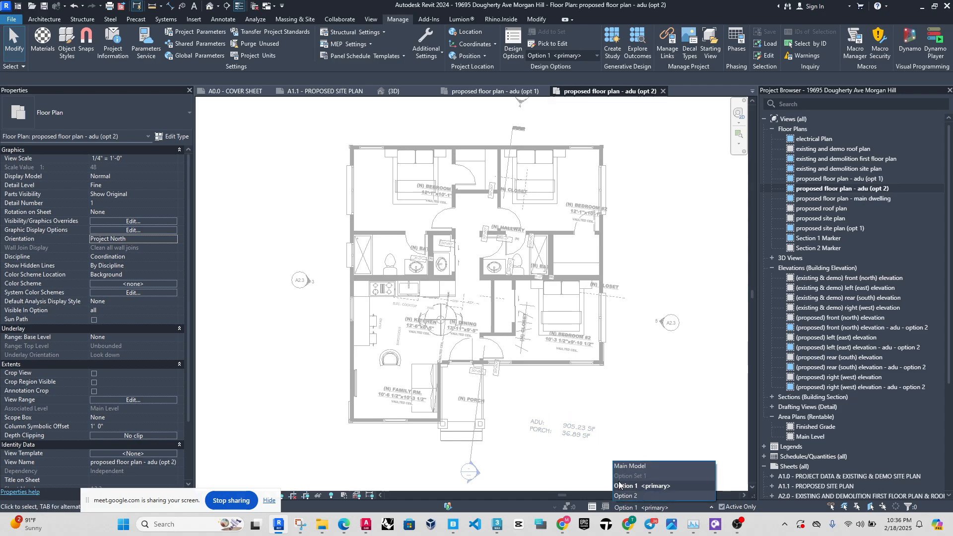
{"action": "left_click", "coordinate": [710, 361]}
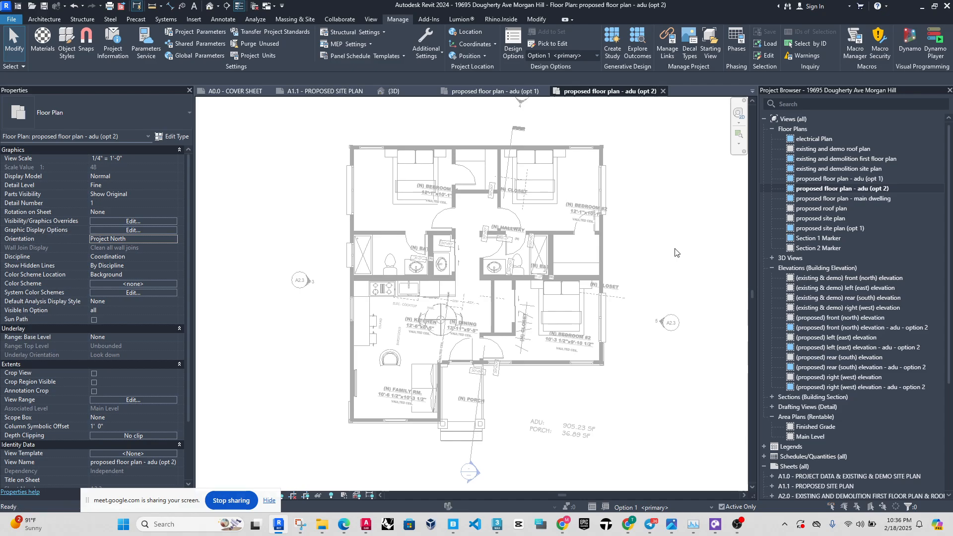
{"action": "key", "text": "v"}
{"action": "key", "text": "v"}
{"action": "left_click", "coordinate": [273, 129]}
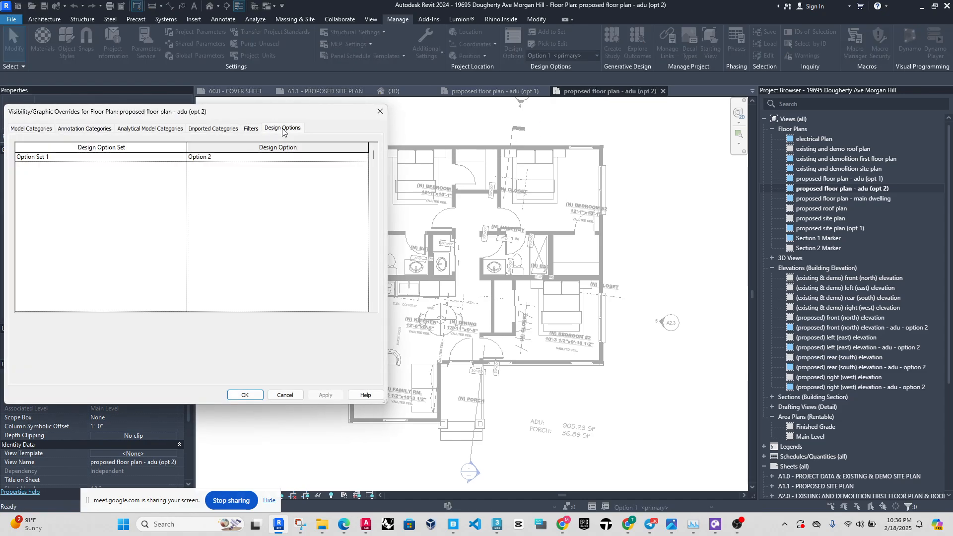
{"action": "left_click", "coordinate": [363, 158]}
{"action": "left_click", "coordinate": [363, 158]}
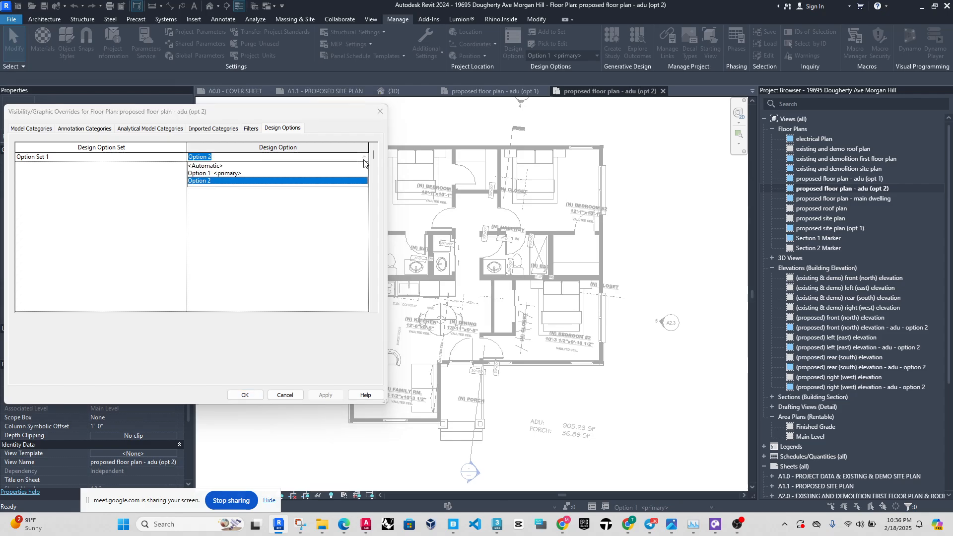
{"action": "left_click", "coordinate": [364, 158]}
{"action": "left_click", "coordinate": [380, 112]}
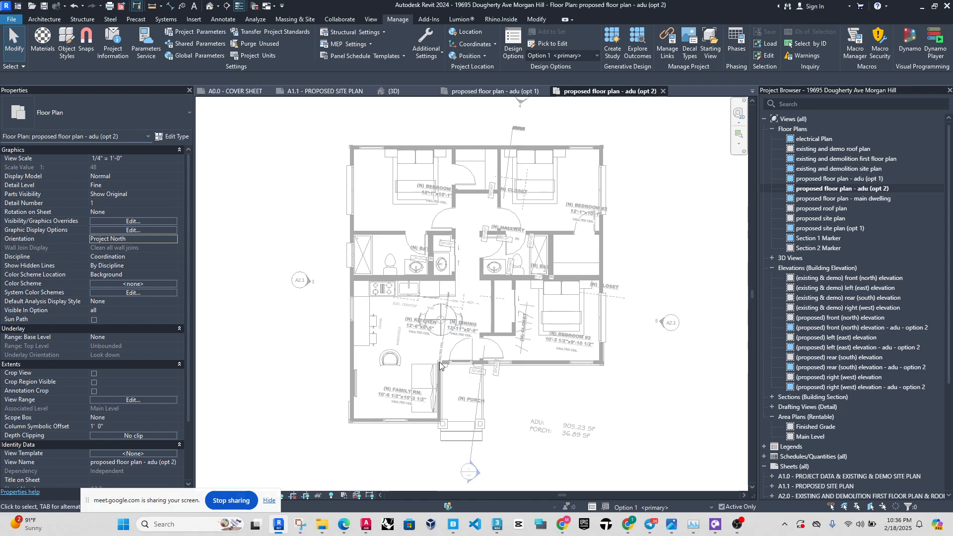
Check that the bedroom and closet text notes in the ADU option 2 plan can be selected, leaving them unedited.
{"action": "left_click", "coordinate": [585, 227]}
{"action": "left_click", "coordinate": [586, 226]}
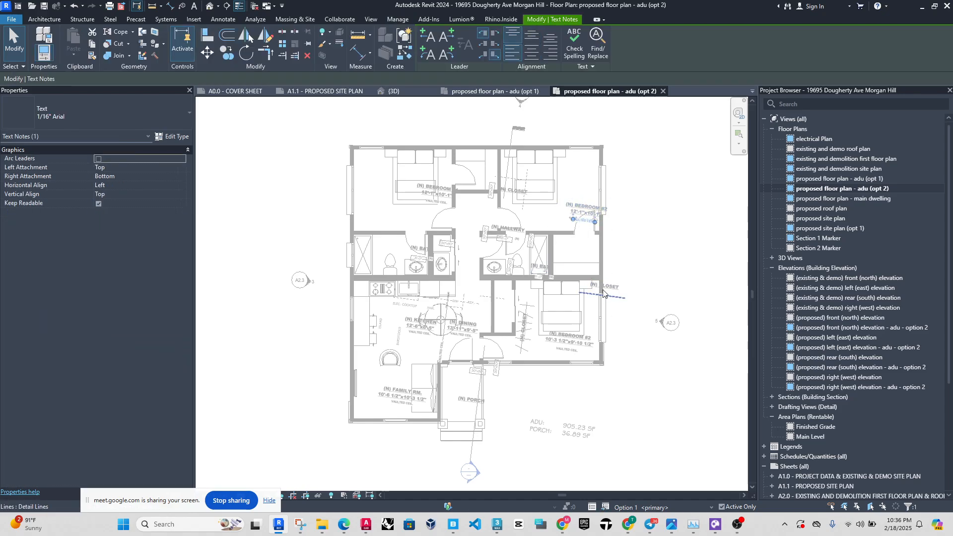
{"action": "left_click", "coordinate": [613, 292]}
{"action": "left_click", "coordinate": [617, 297]}
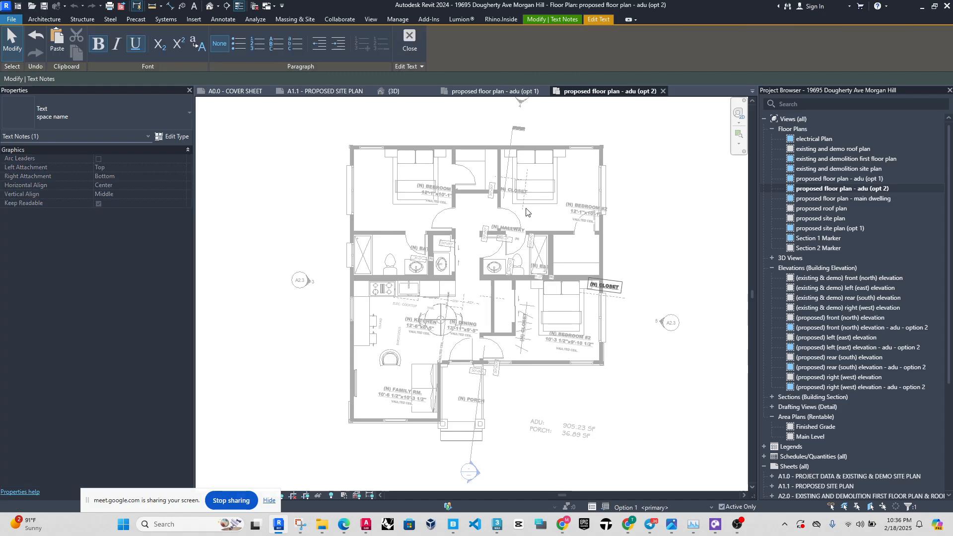
{"action": "left_click", "coordinate": [520, 190]}
{"action": "left_click", "coordinate": [437, 192]}
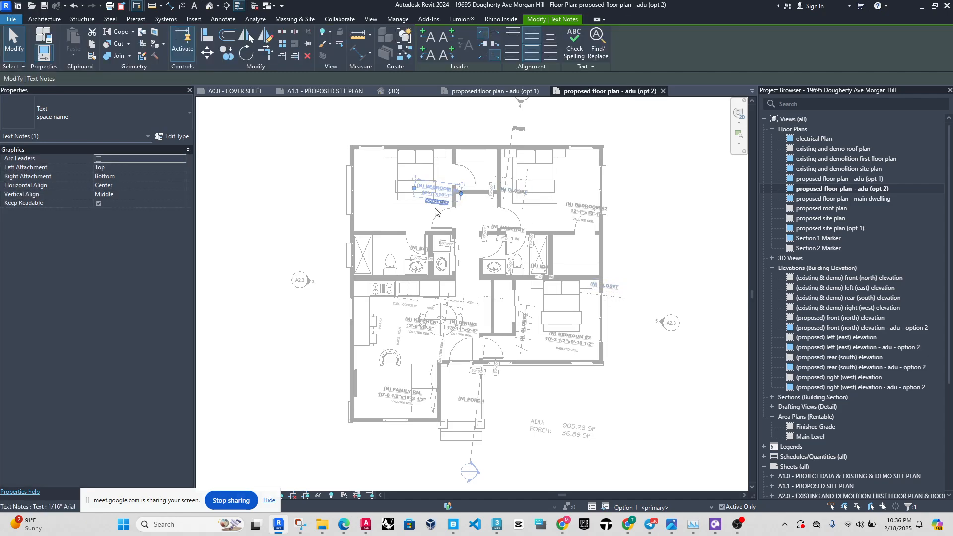
{"action": "left_click", "coordinate": [318, 230]}
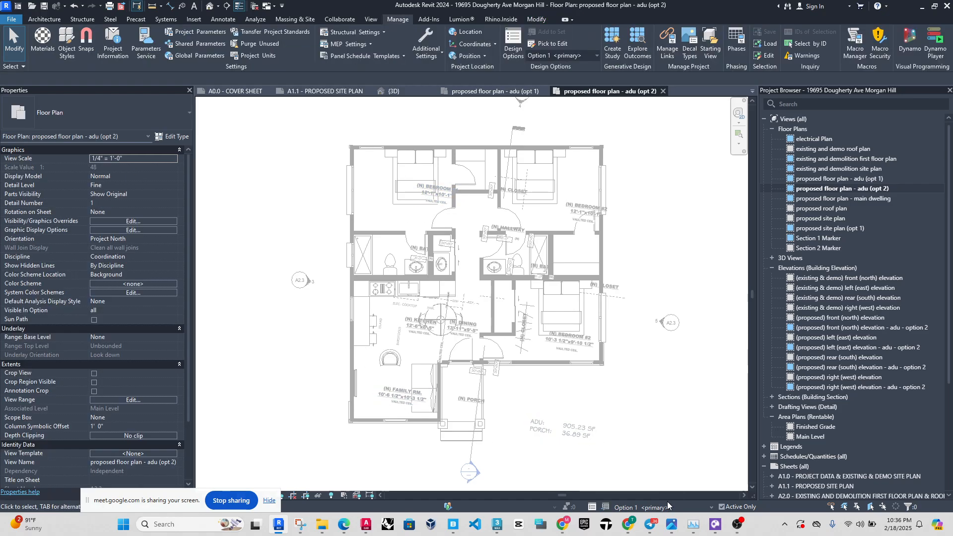
Make Option 2 active and select the ADU's exterior wall between the porch and the outer corner of the adjoining bedroom.
{"action": "left_click", "coordinate": [670, 508]}
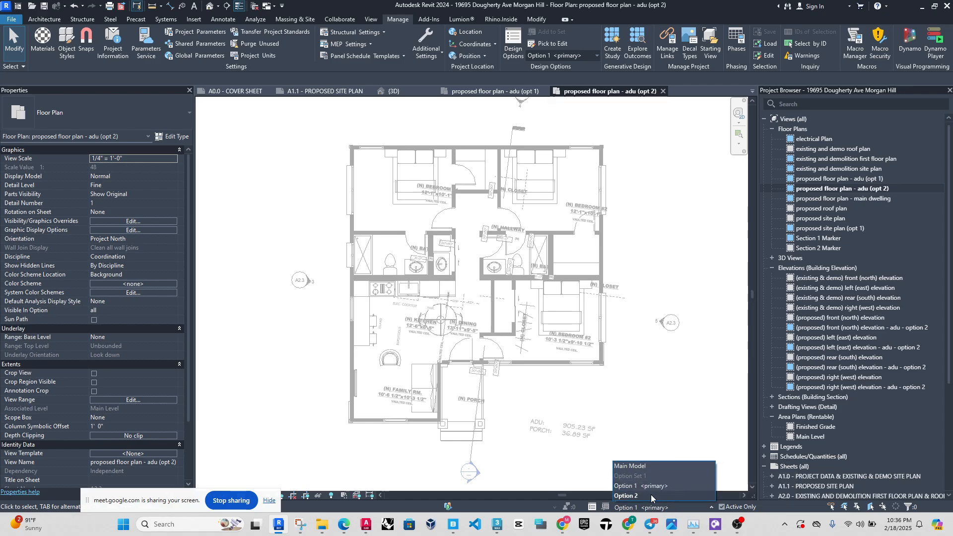
{"action": "left_click", "coordinate": [650, 495]}
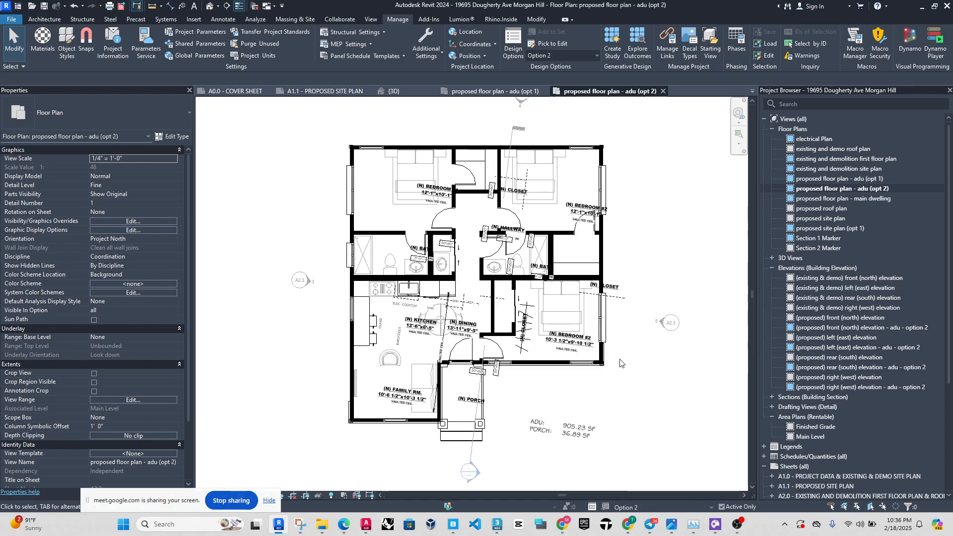
{"action": "left_click", "coordinate": [526, 368]}
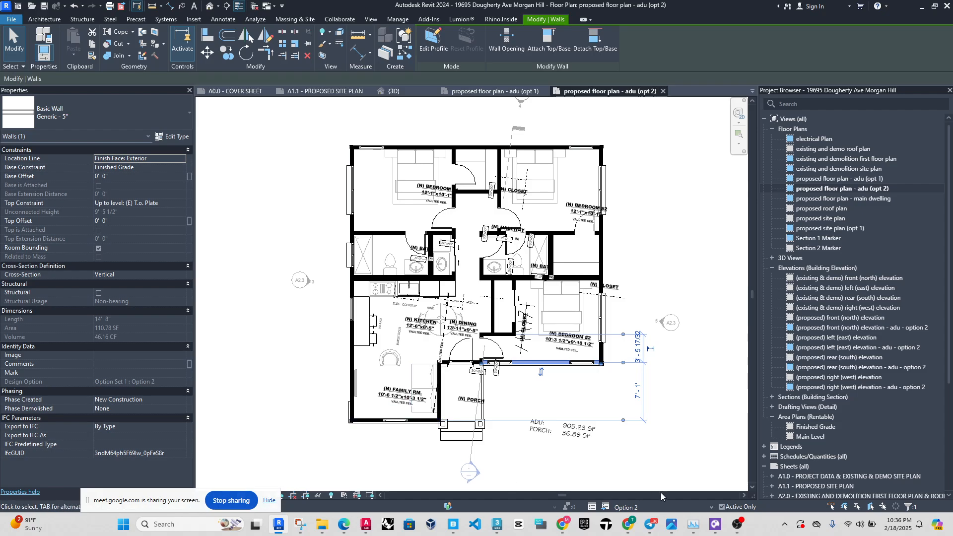
{"action": "left_click", "coordinate": [636, 509]}
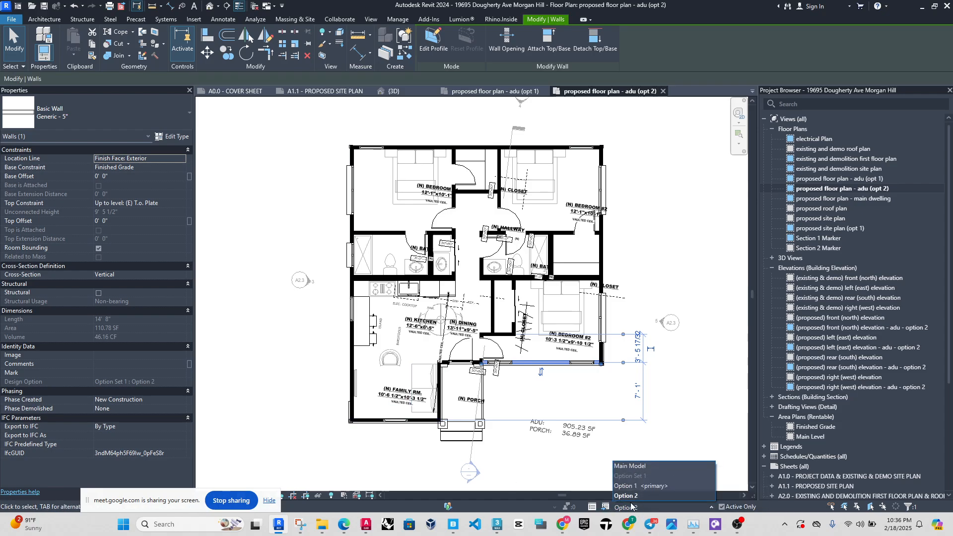
{"action": "left_click", "coordinate": [620, 506]}
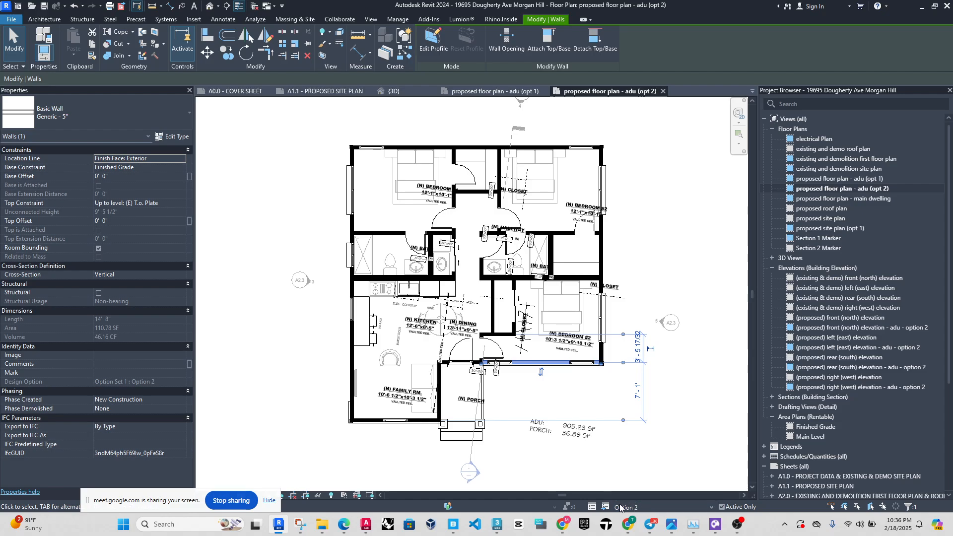
Check that the ADU option 2 perimeter generic model and the exterior wall along the two rear bedrooms can be selected, leaving them unedited.
{"action": "left_click", "coordinate": [350, 421]}
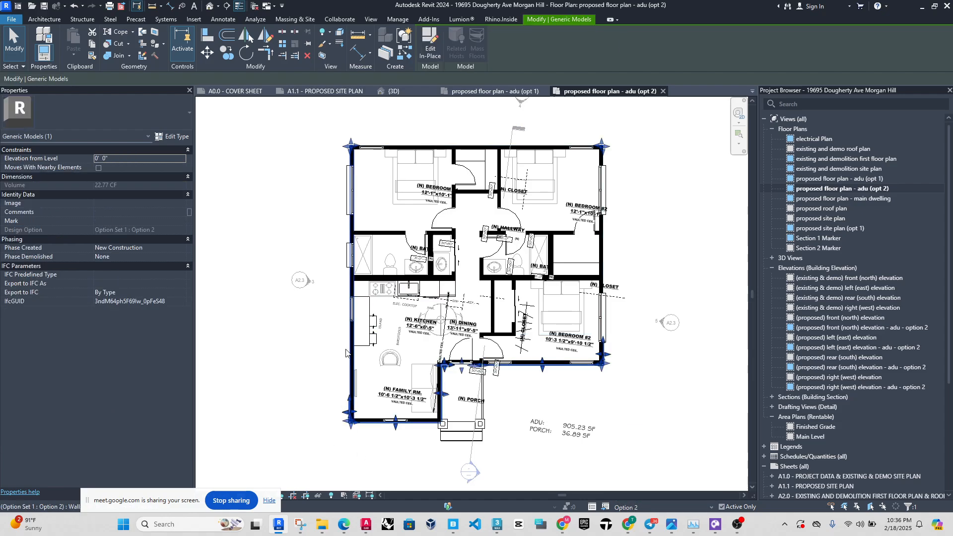
{"action": "left_click", "coordinate": [352, 347]}
{"action": "left_click", "coordinate": [377, 147]}
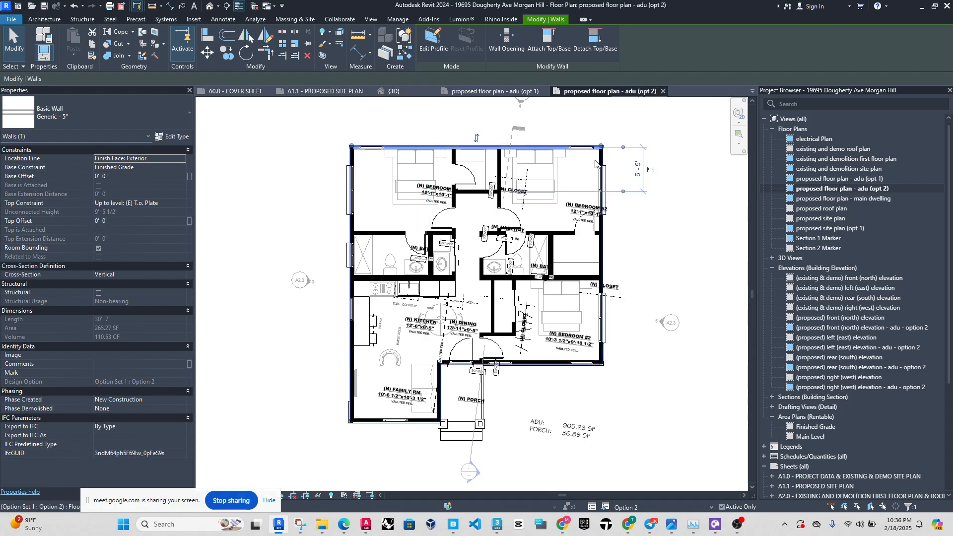
{"action": "left_click", "coordinate": [645, 263]}
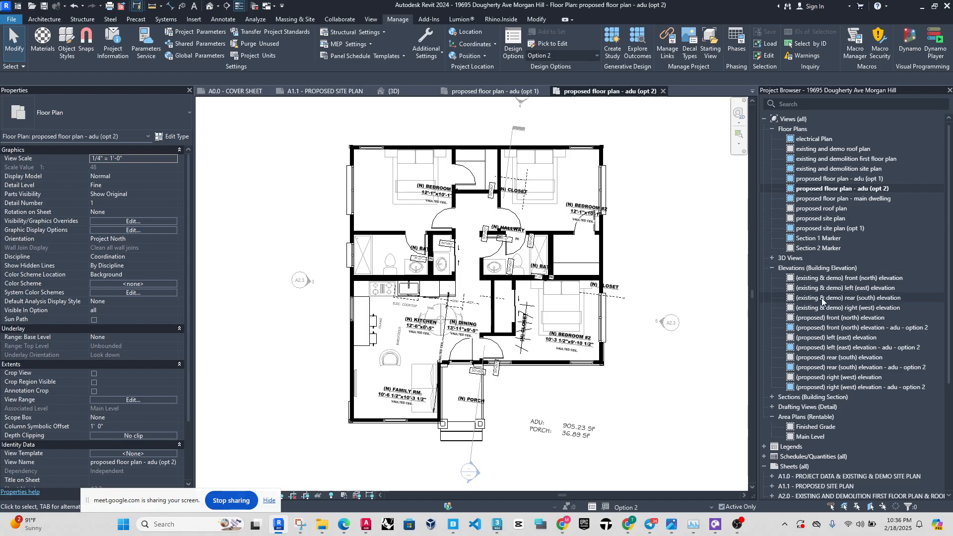
View the proposed left (east) elevation and the proposed front (north) elevation of ADU option 2.
{"action": "double_click", "coordinate": [844, 348]}
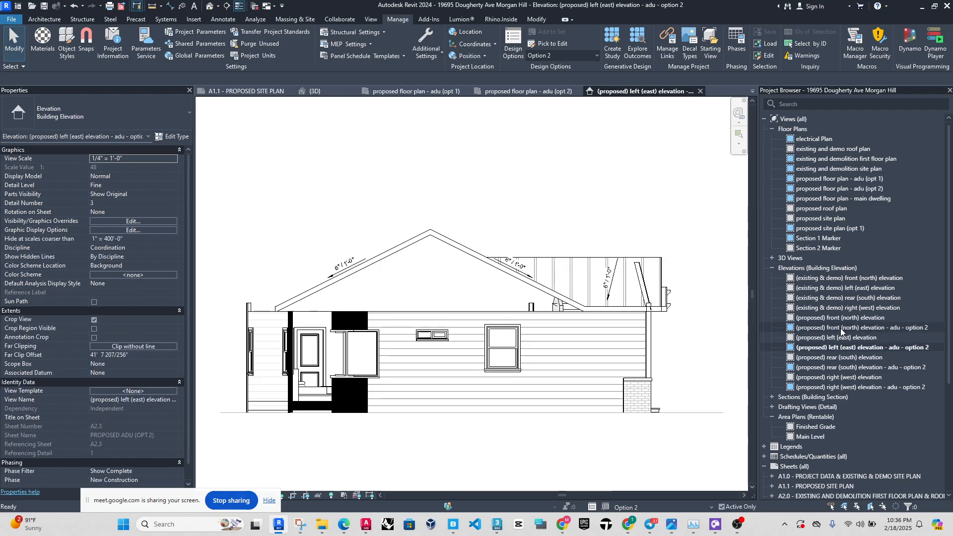
{"action": "double_click", "coordinate": [841, 328]}
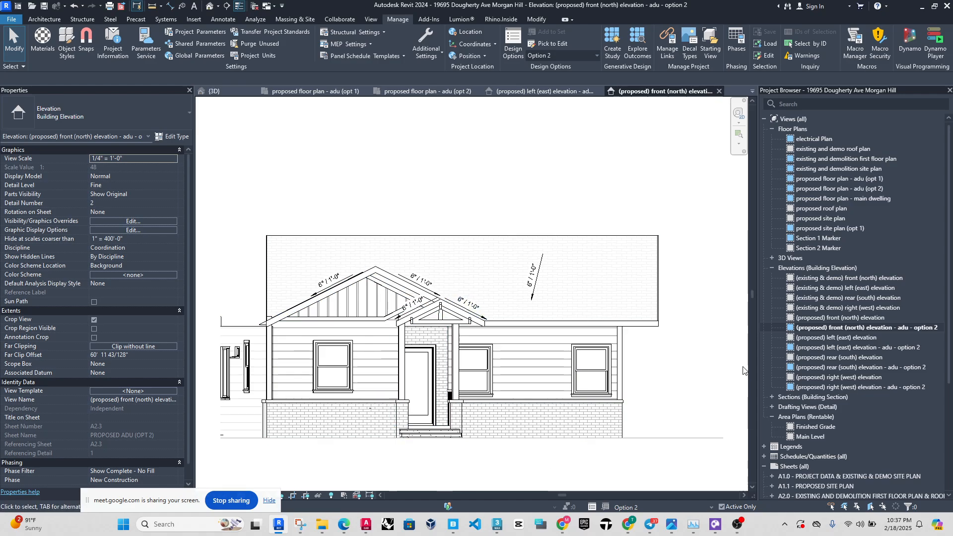
Switch to the {3D} view, close all inactive views, and look over the buildings on the site.
{"action": "left_click", "coordinate": [214, 91]}
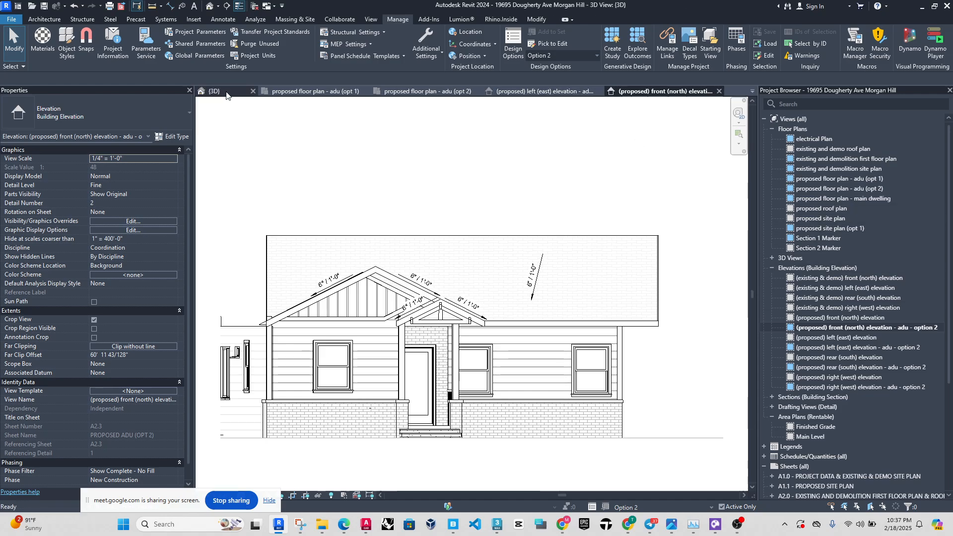
{"action": "left_click", "coordinate": [254, 6]}
{"action": "scroll", "coordinate": [546, 356], "scroll_direction": "down", "scroll_amount": 4}
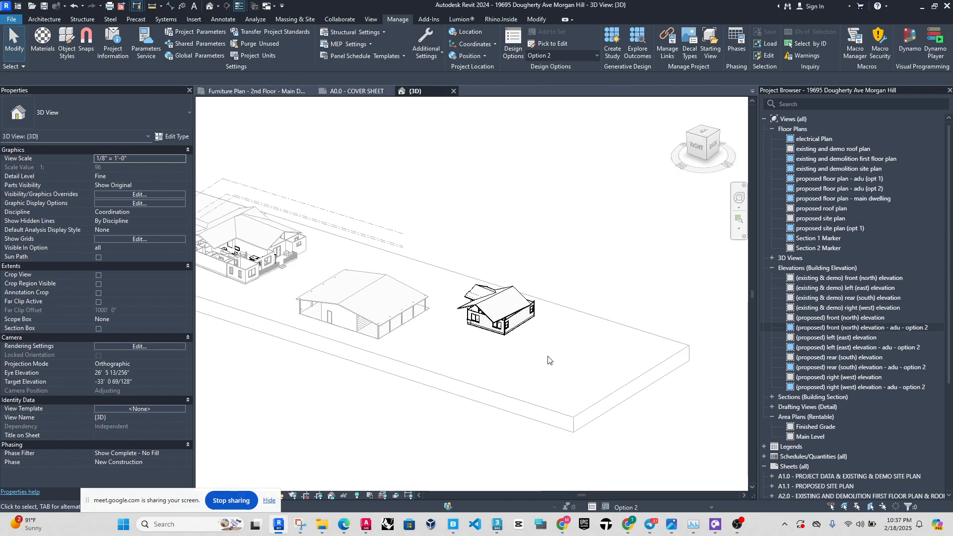
{"action": "scroll", "coordinate": [289, 274], "scroll_direction": "up", "scroll_amount": 2}
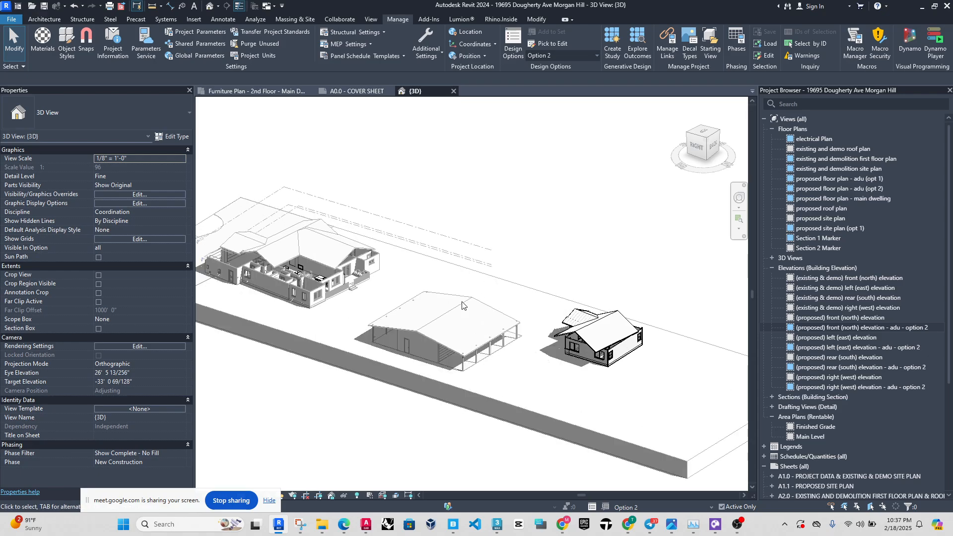
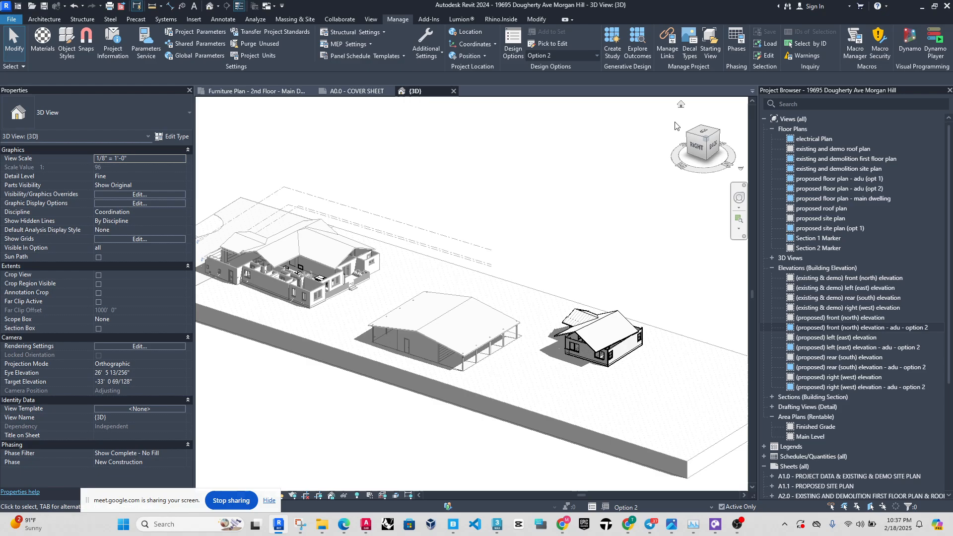
View the proposed ADU floor plans for options 1 and 2, the proposed site plan, and the ADU on proposed site plan (opt 1).
{"action": "double_click", "coordinate": [832, 179]}
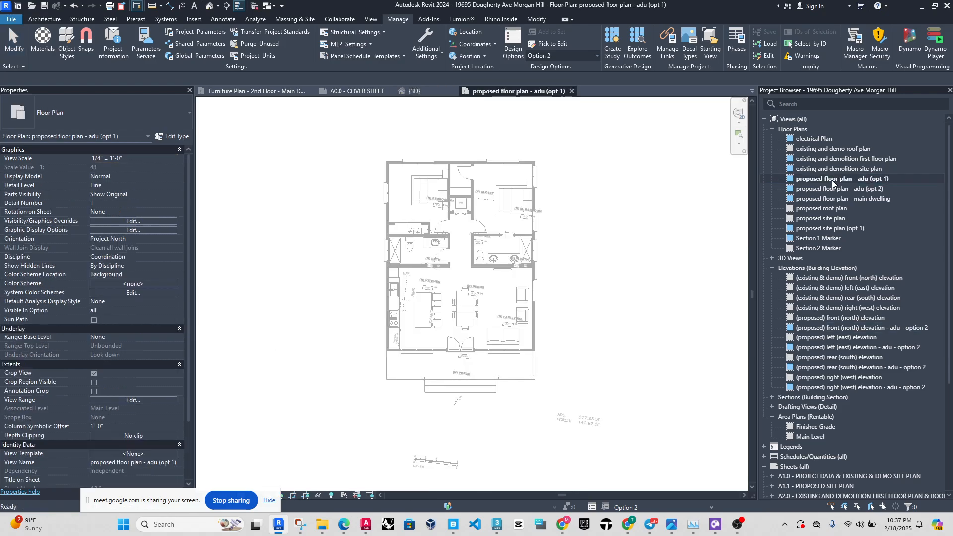
{"action": "double_click", "coordinate": [833, 190]}
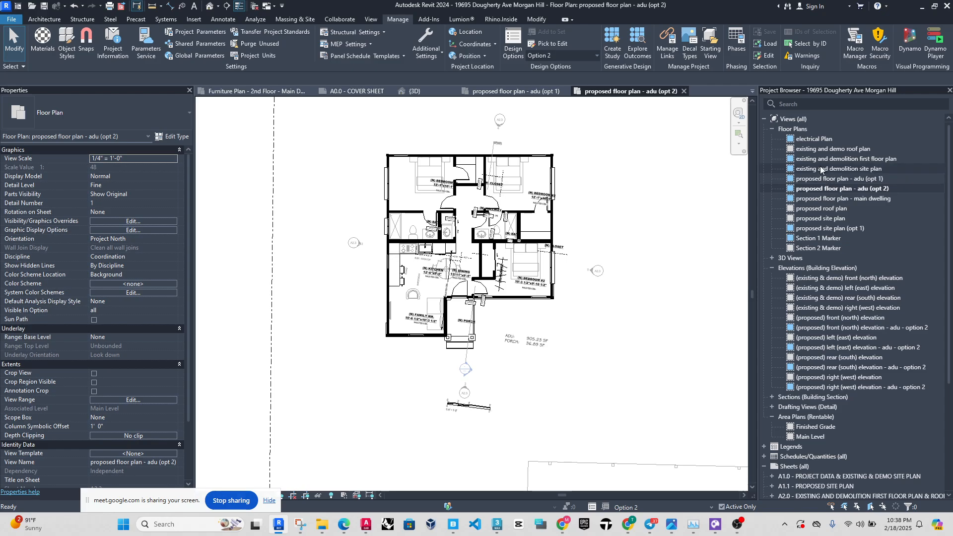
{"action": "double_click", "coordinate": [821, 219]}
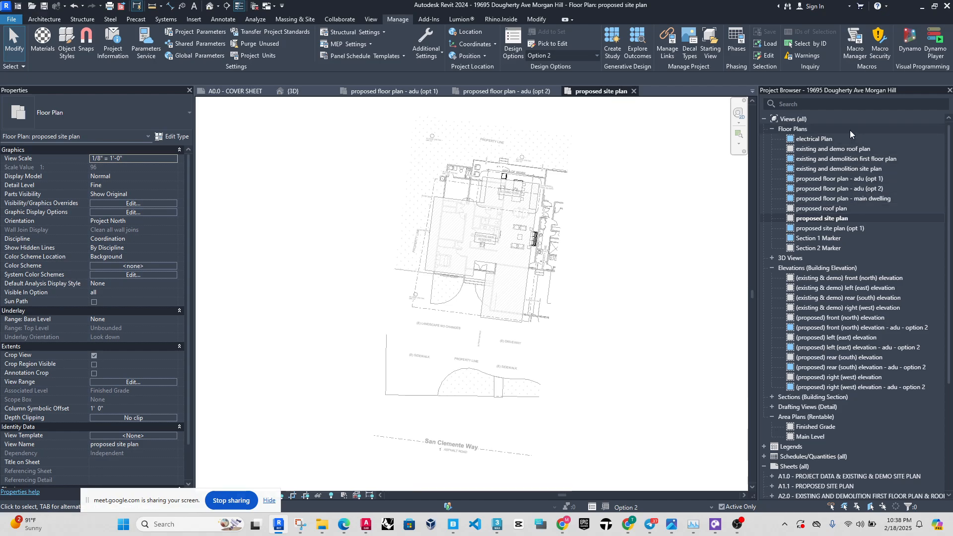
{"action": "left_click", "coordinate": [849, 228]}
{"action": "double_click", "coordinate": [850, 229]}
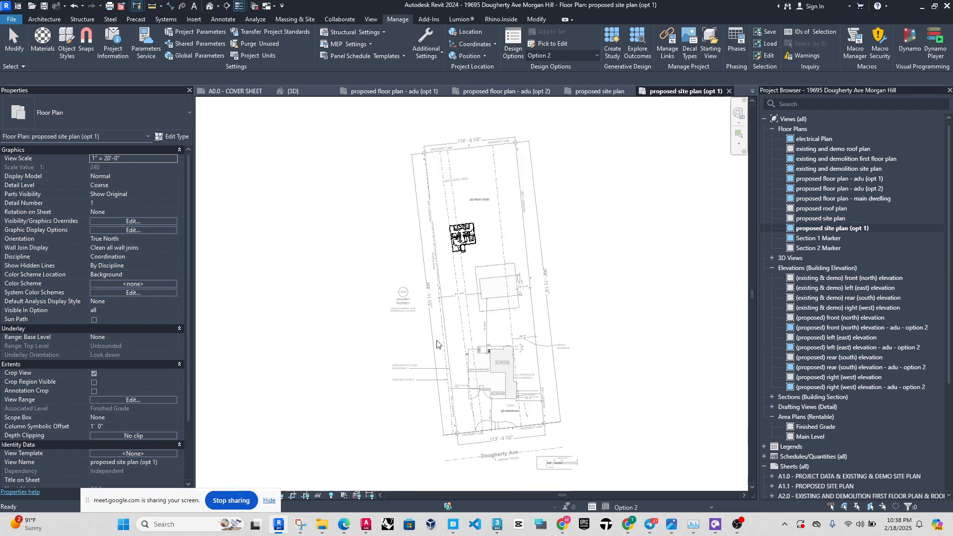
{"action": "scroll", "coordinate": [476, 217], "scroll_direction": "up", "scroll_amount": 2}
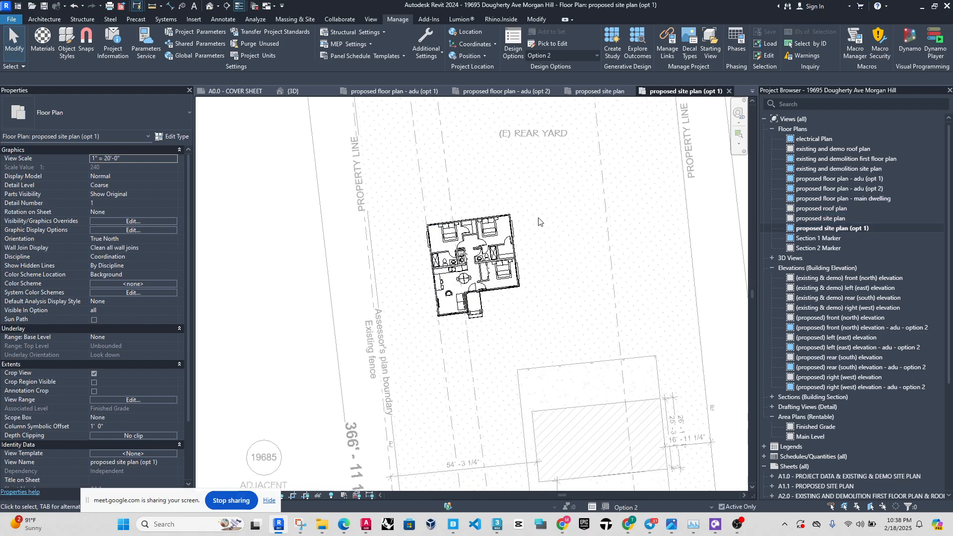
Check the design option visibility setting of proposed site plan (opt 1), leaving it unedited.
{"action": "key", "text": "v"}
{"action": "key", "text": "v"}
{"action": "left_click", "coordinate": [297, 129]}
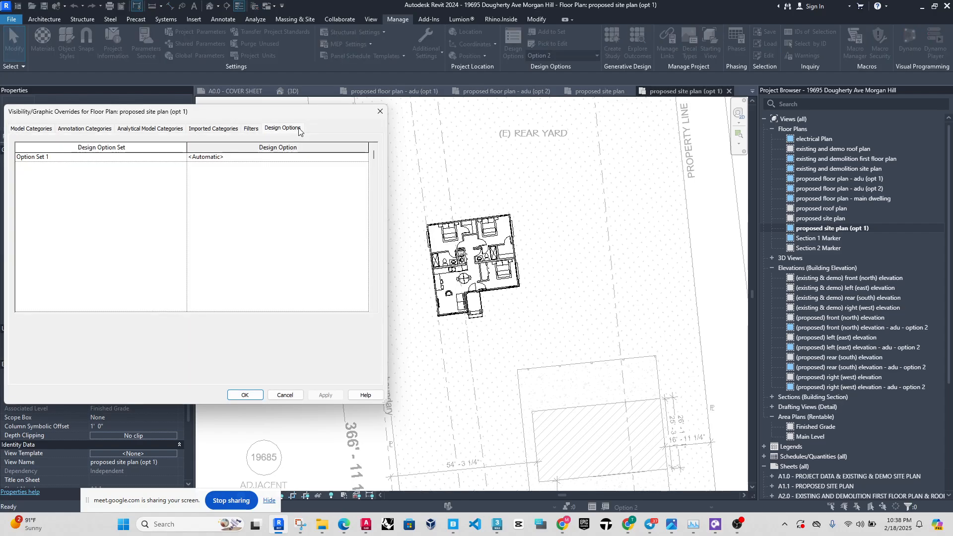
{"action": "left_click", "coordinate": [380, 111]}
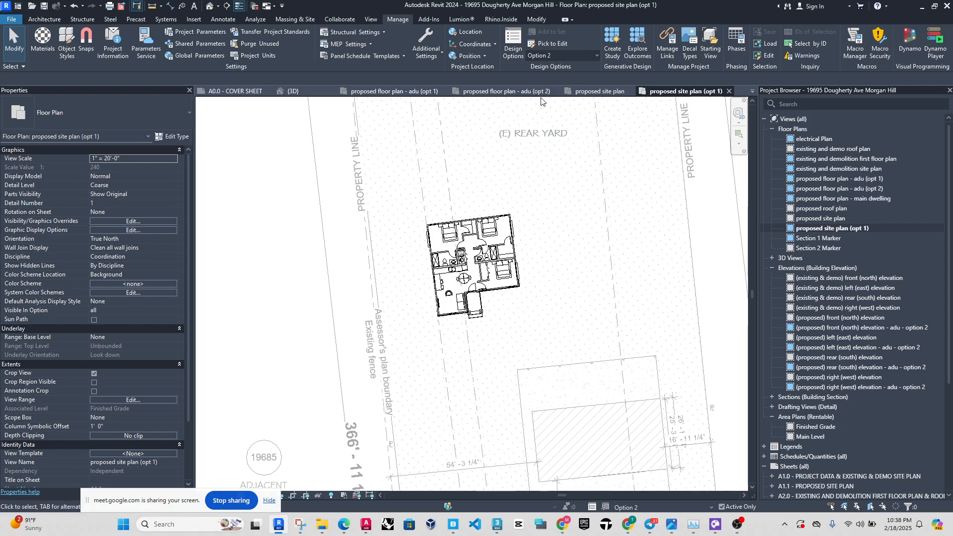
In the ADU option 2 floor plan, copy the family room's front exterior wall together with its double-hung window to the clipboard.
{"action": "left_click", "coordinate": [521, 97]}
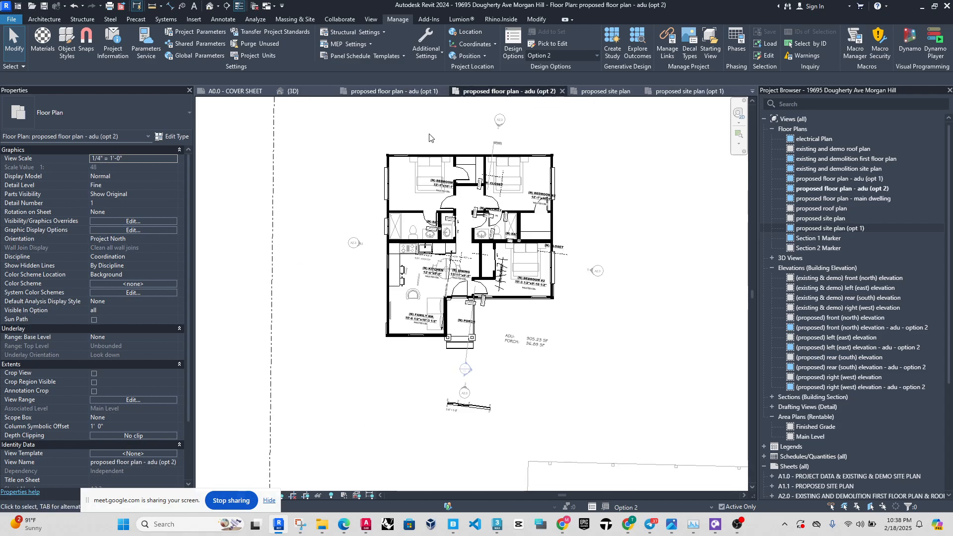
{"action": "scroll", "coordinate": [441, 302], "scroll_direction": "up", "scroll_amount": 2}
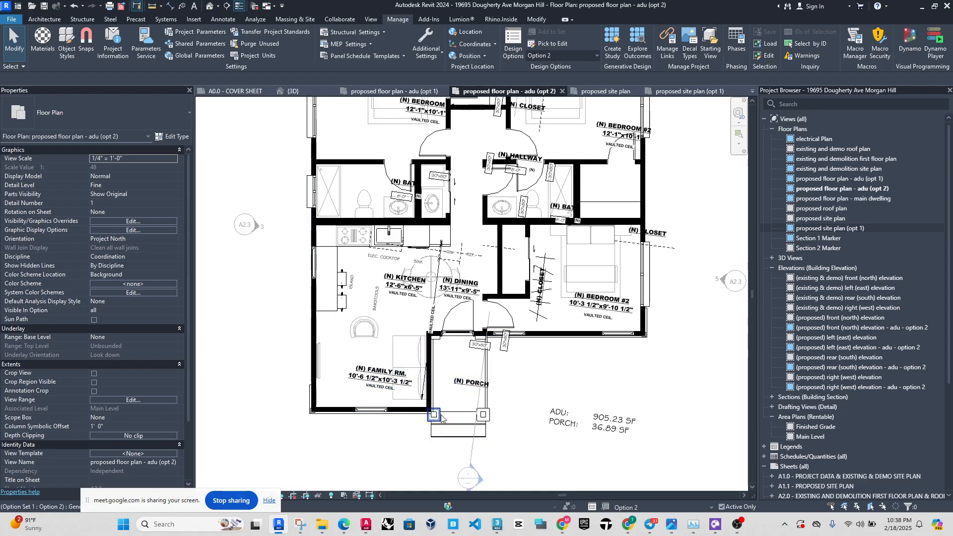
{"action": "left_click", "coordinate": [367, 410]}
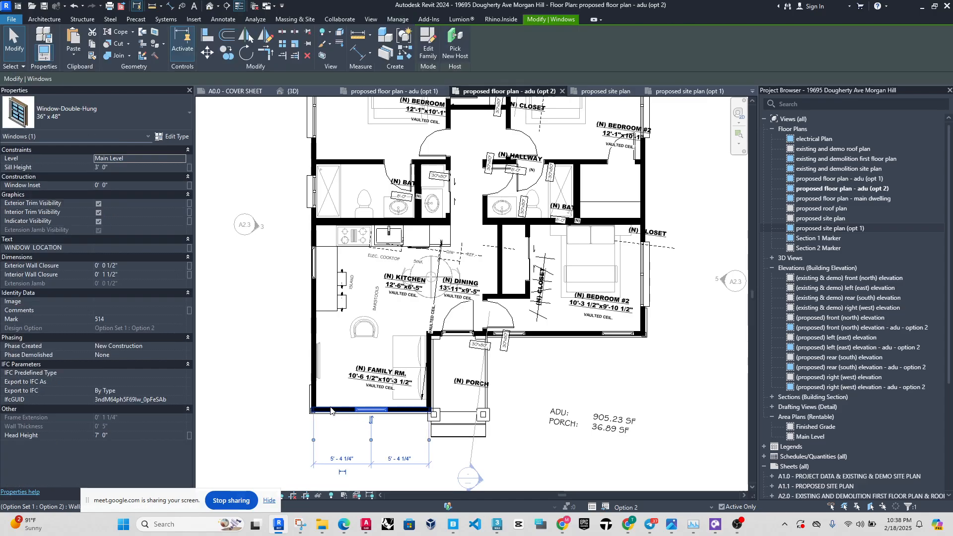
{"action": "left_click", "coordinate": [331, 410], "text": "ctrl"}
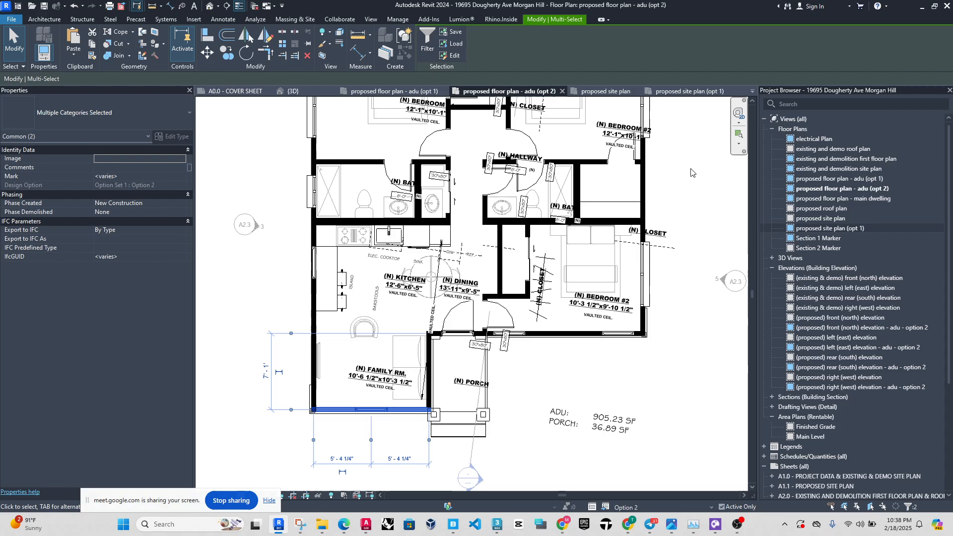
{"action": "key", "text": "Escape"}
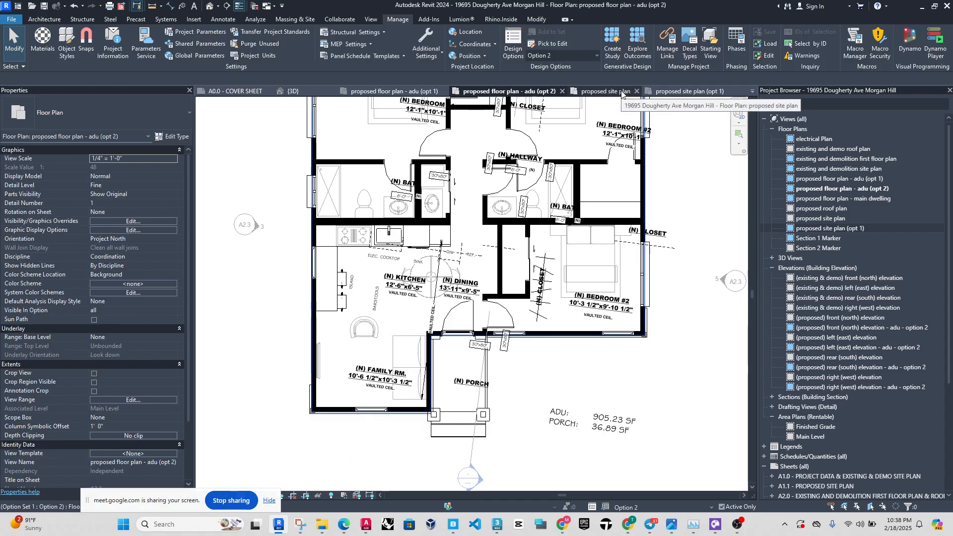
Return to proposed site plan (opt 1) and make Main Model the active design option.
{"action": "left_click", "coordinate": [620, 92]}
{"action": "left_click", "coordinate": [685, 91]}
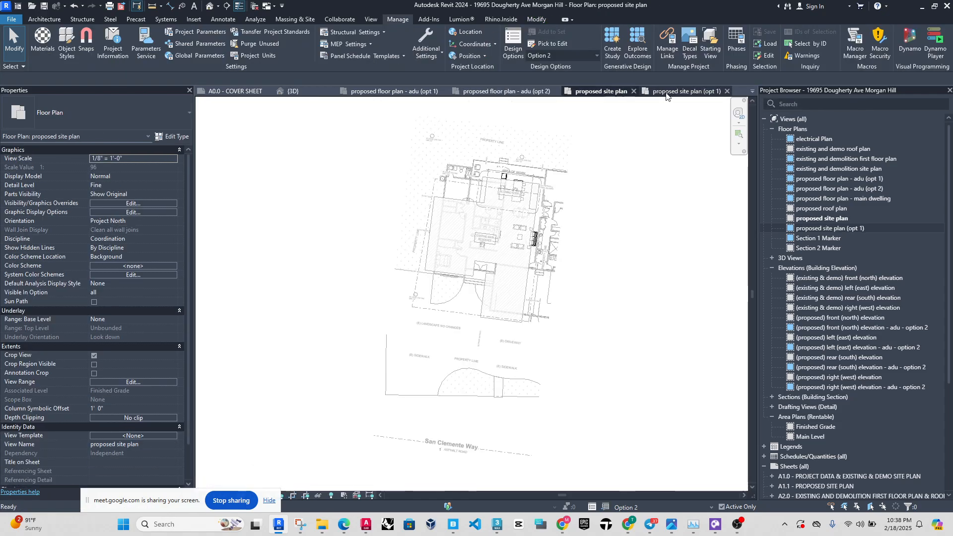
{"action": "scroll", "coordinate": [537, 237], "scroll_direction": "down", "scroll_amount": 3}
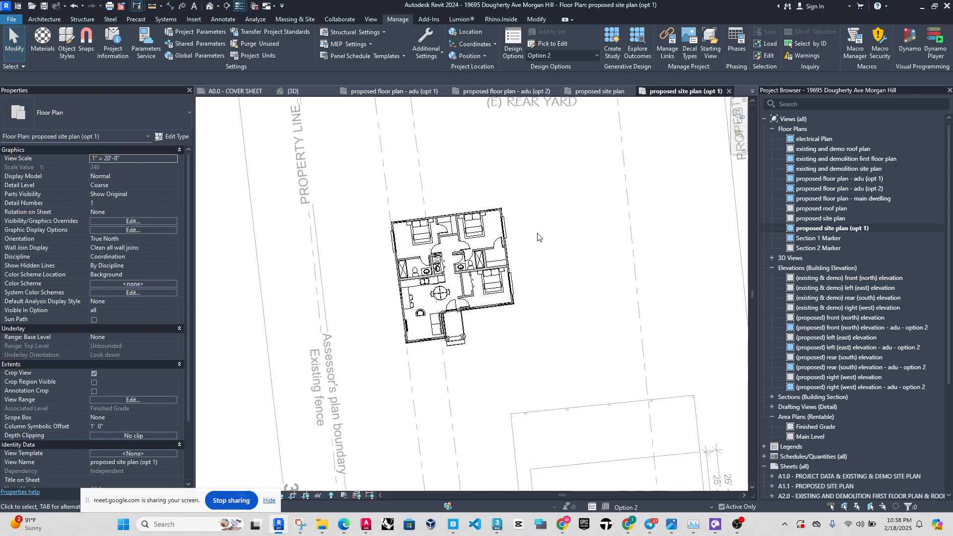
{"action": "scroll", "coordinate": [498, 216], "scroll_direction": "up", "scroll_amount": 3}
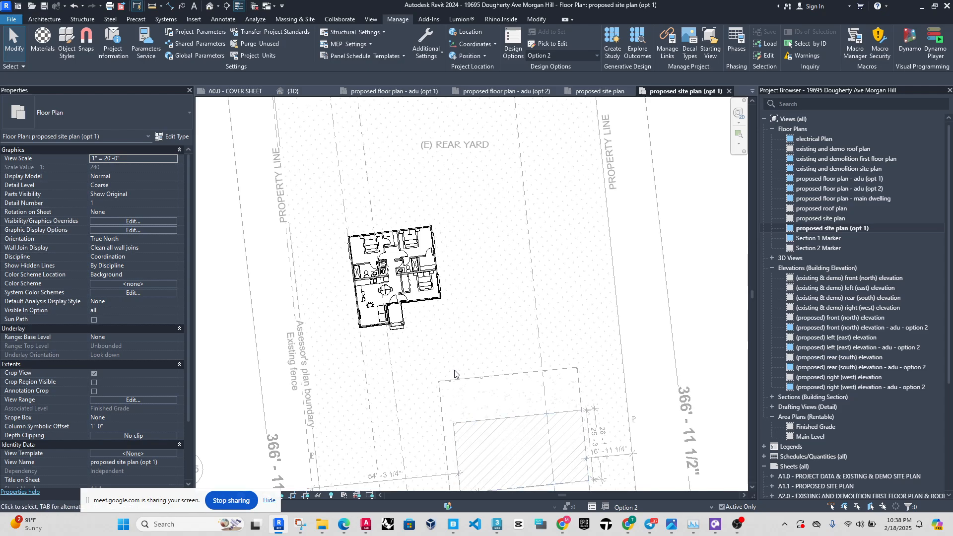
{"action": "left_click", "coordinate": [640, 509]}
{"action": "left_click", "coordinate": [629, 466]}
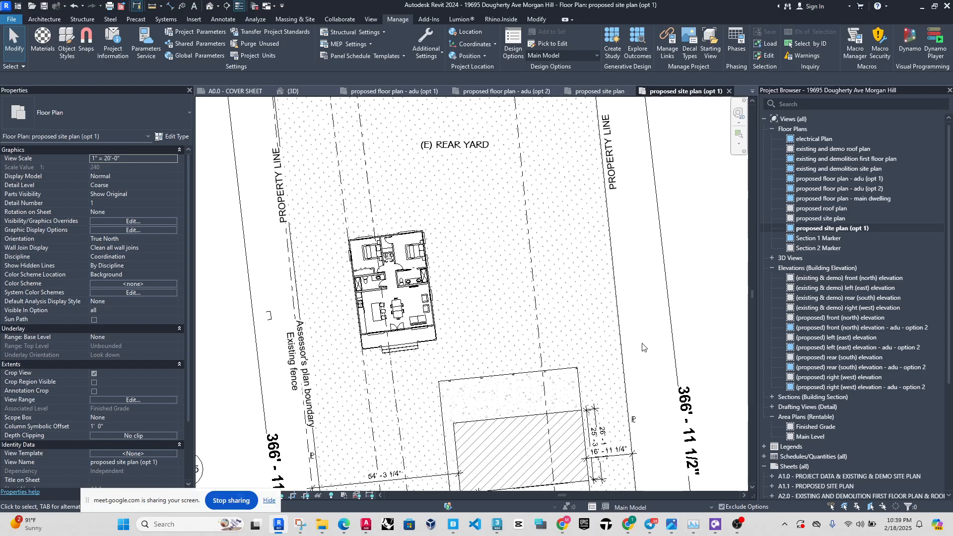
Paste the copied wall and window from the clipboard into the main model, just in front of the ADU's porch steps.
{"action": "scroll", "coordinate": [356, 371], "scroll_direction": "up", "scroll_amount": 3}
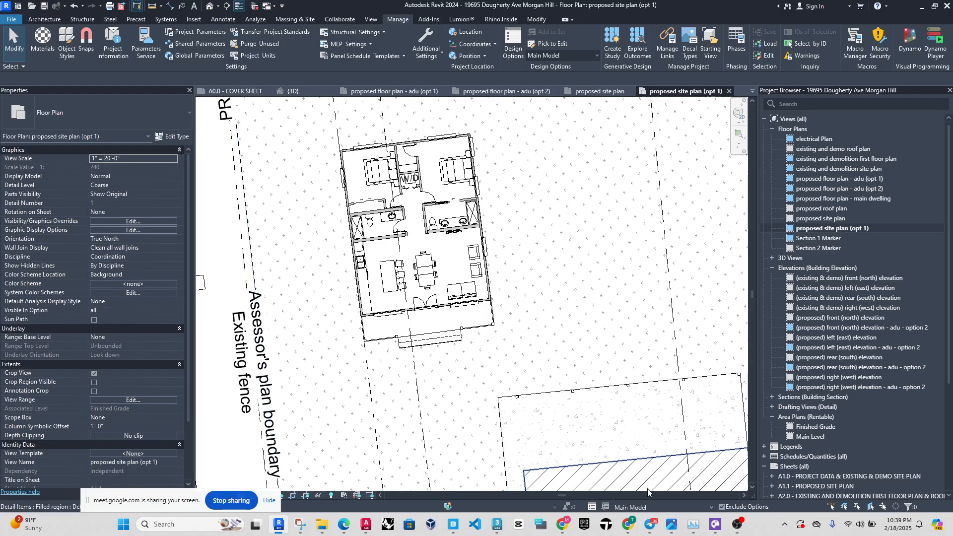
{"action": "left_click", "coordinate": [528, 19]}
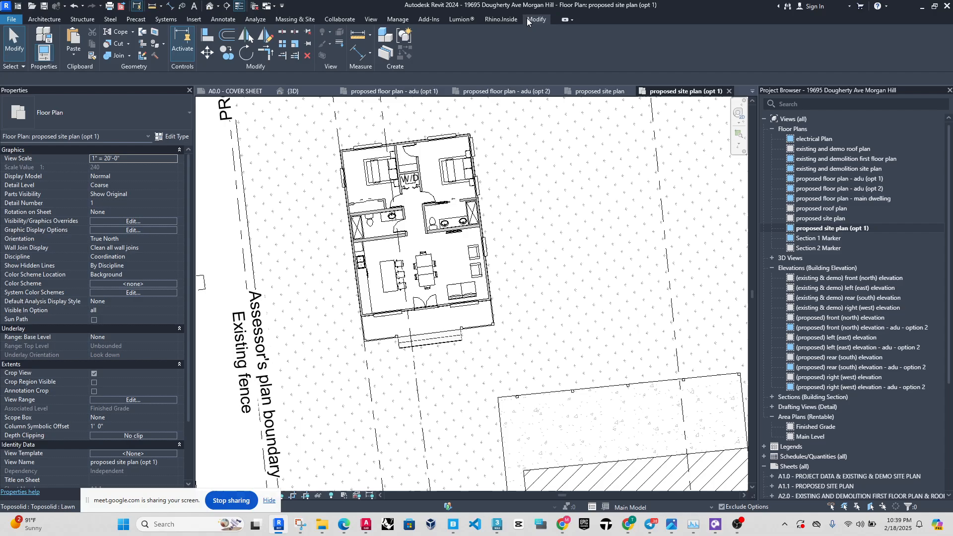
{"action": "left_click", "coordinate": [73, 53]}
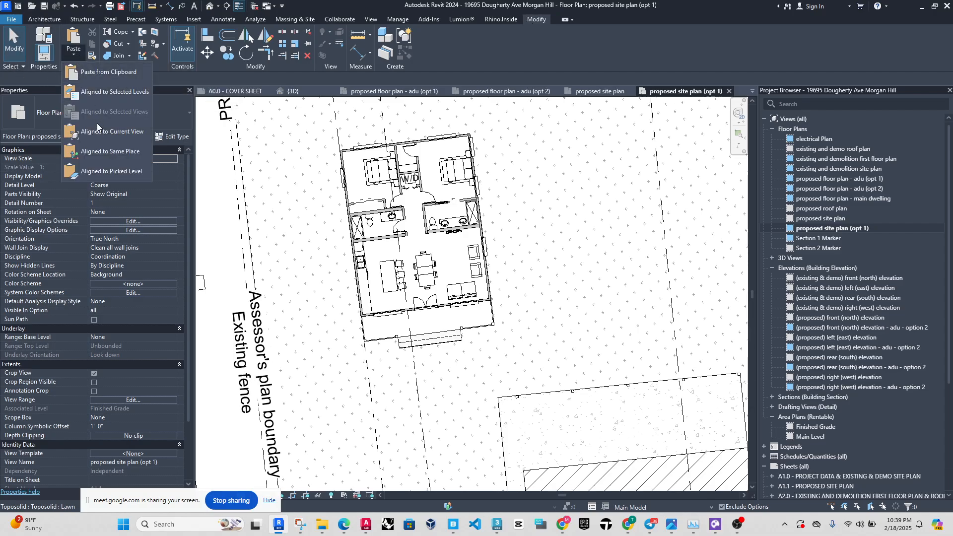
{"action": "left_click", "coordinate": [109, 72]}
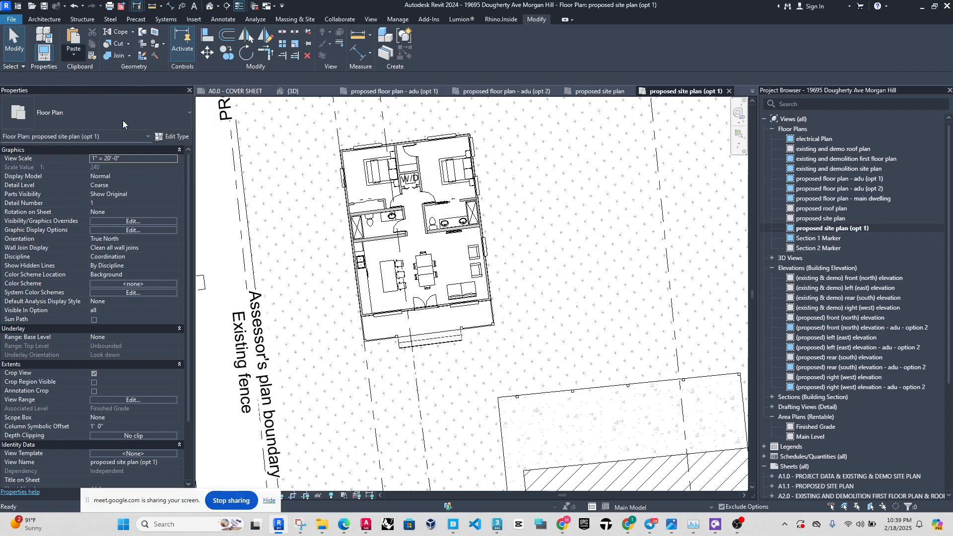
{"action": "left_click", "coordinate": [420, 369]}
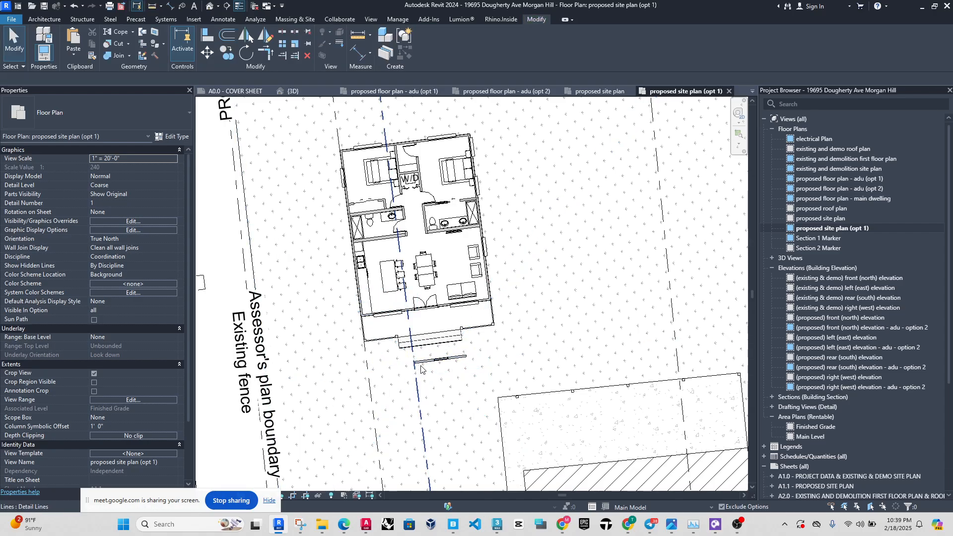
Select the pasted wall and its double-hung window in front of the porch steps and delete both.
{"action": "scroll", "coordinate": [420, 368], "scroll_direction": "up", "scroll_amount": 5}
{"action": "left_click", "coordinate": [435, 349]}
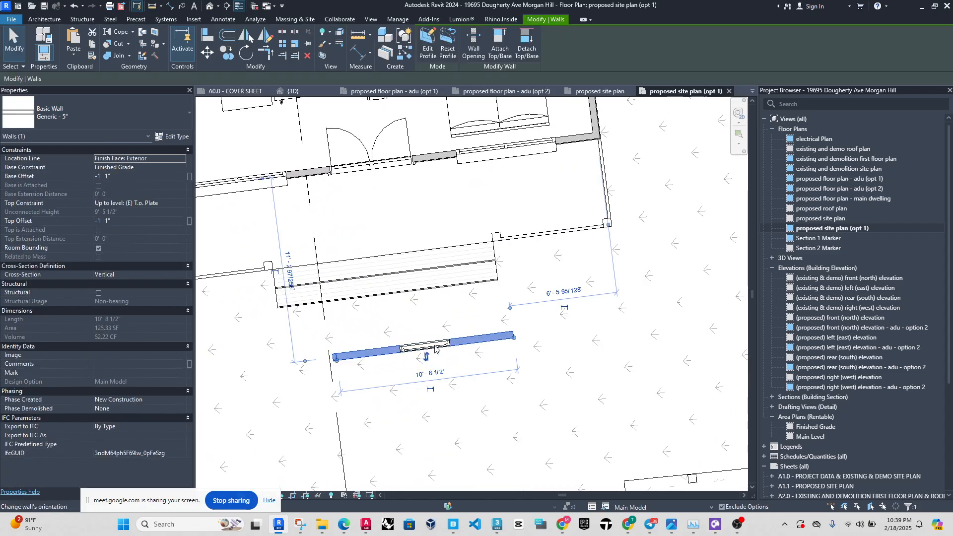
{"action": "left_click", "coordinate": [435, 347]}
{"action": "left_click", "coordinate": [459, 342]}
{"action": "key", "text": "Escape"}
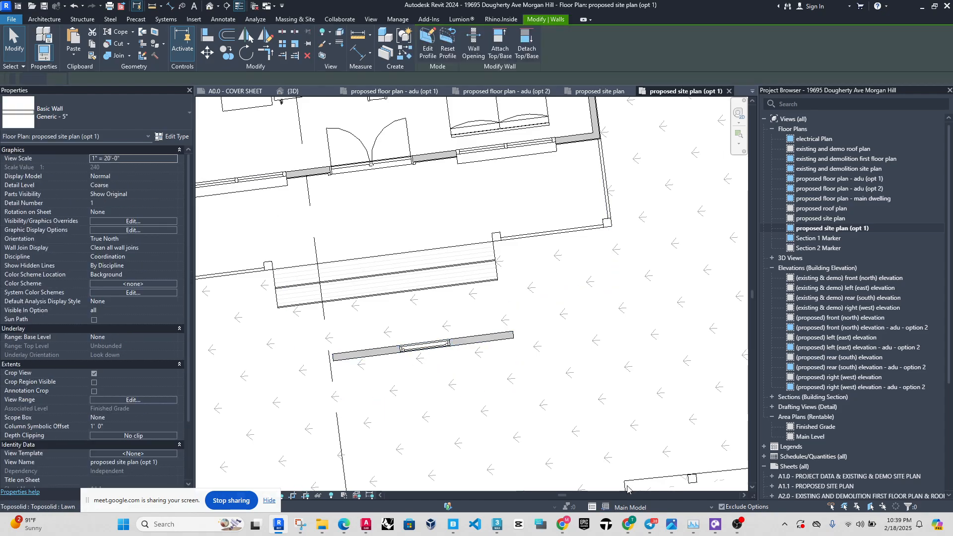
{"action": "left_click", "coordinate": [436, 345]}
{"action": "left_click", "coordinate": [382, 354]}
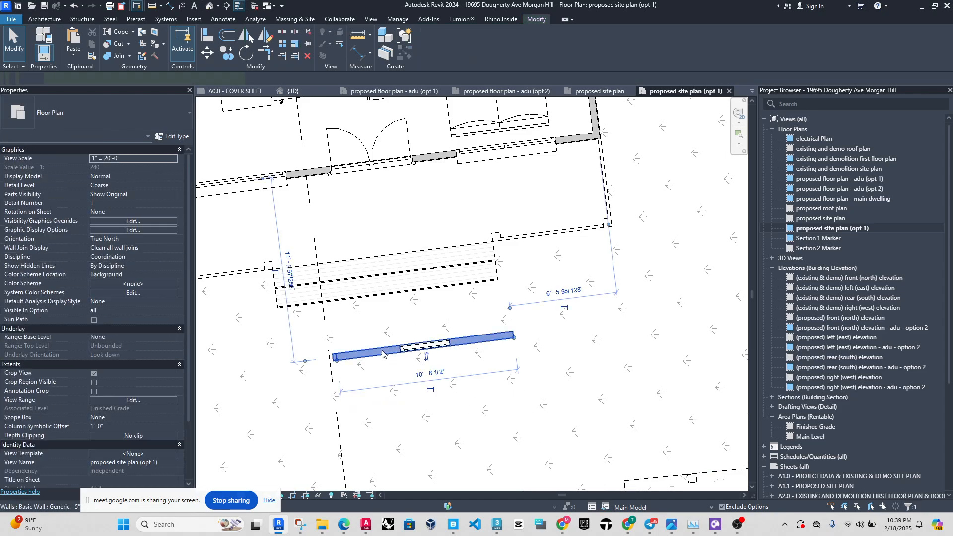
{"action": "left_click", "coordinate": [416, 348], "text": "ctrl"}
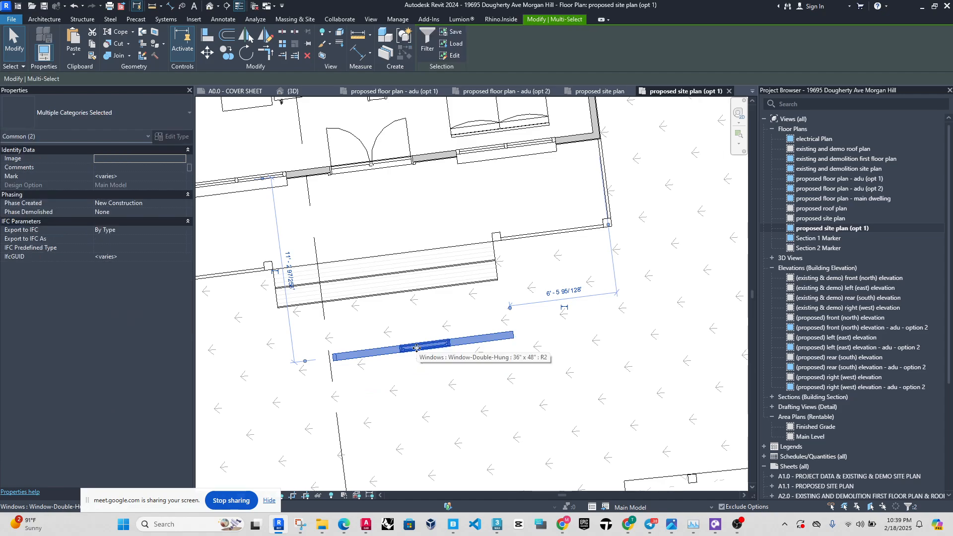
{"action": "key", "text": "Delete"}
{"action": "scroll", "coordinate": [419, 360], "scroll_direction": "down", "scroll_amount": 4}
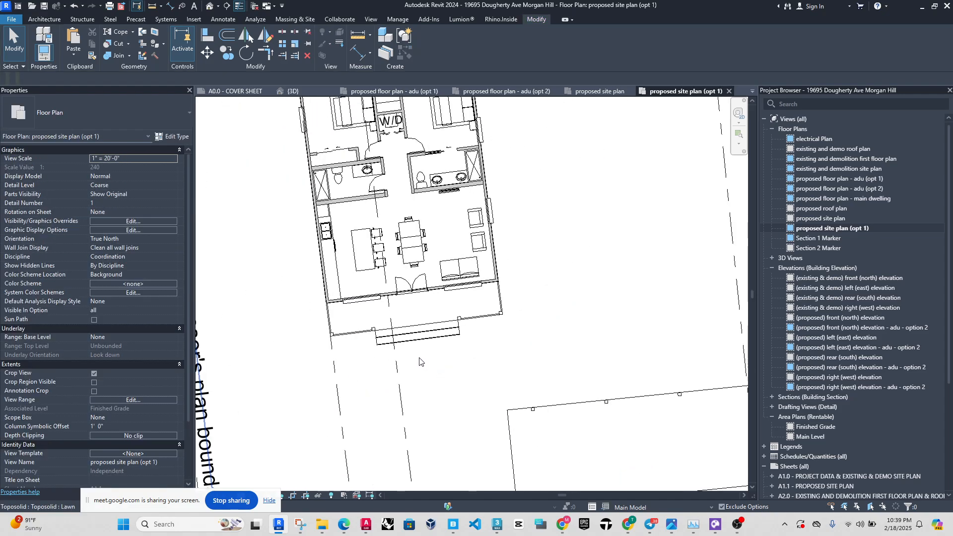
{"action": "scroll", "coordinate": [419, 360], "scroll_direction": "down", "scroll_amount": 2}
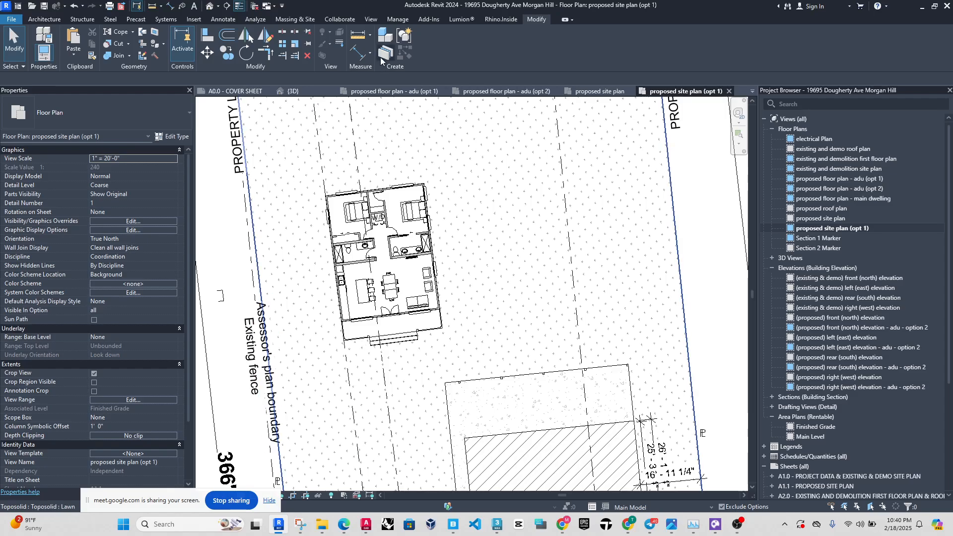
Review the available design options and the Make Primary and Accept Primary commands for Option 2 and Option Set 1, without applying them.
{"action": "left_click", "coordinate": [398, 19]}
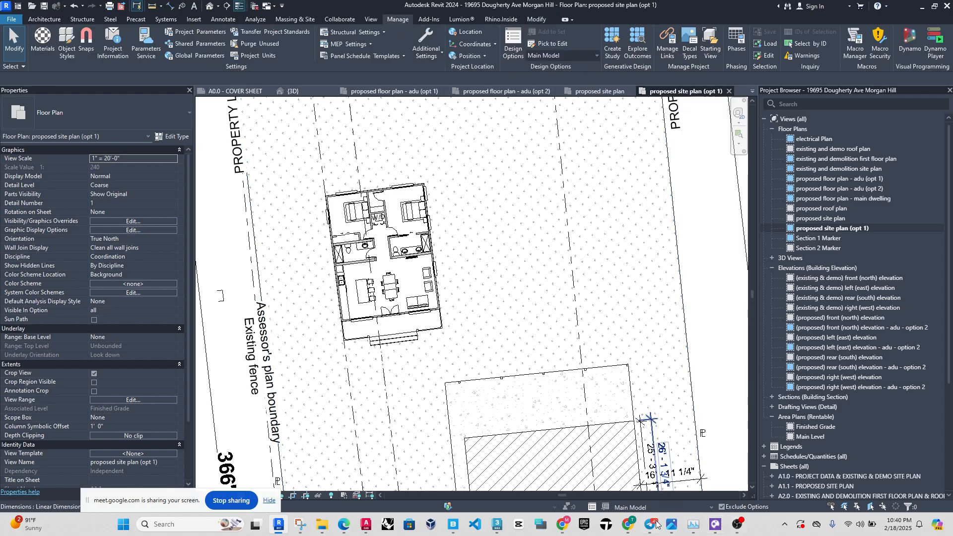
{"action": "left_click", "coordinate": [640, 507]}
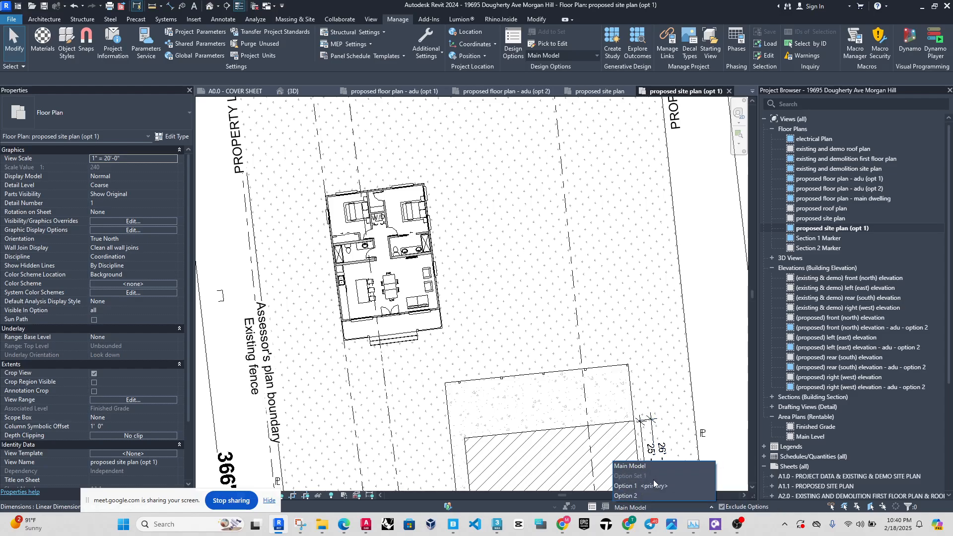
{"action": "left_click", "coordinate": [656, 510]}
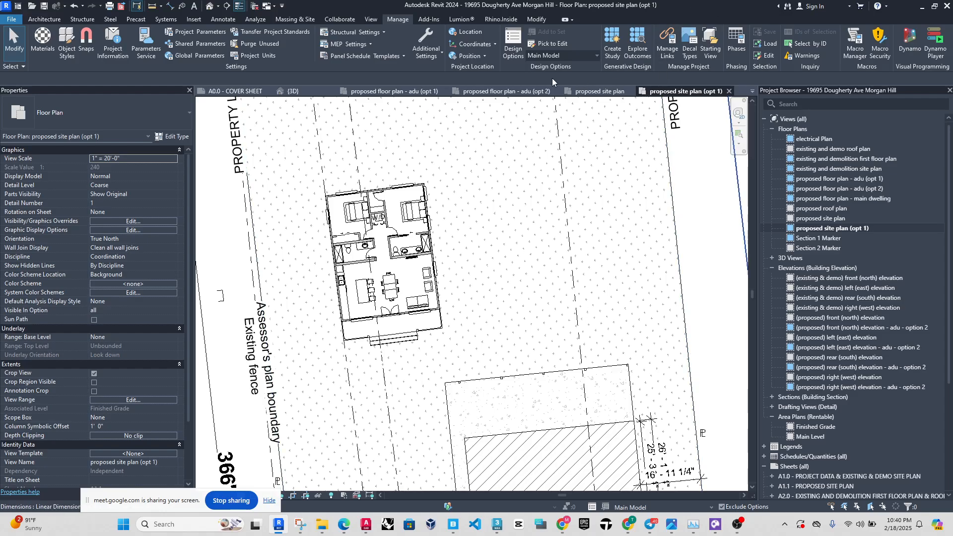
{"action": "left_click", "coordinate": [517, 39]}
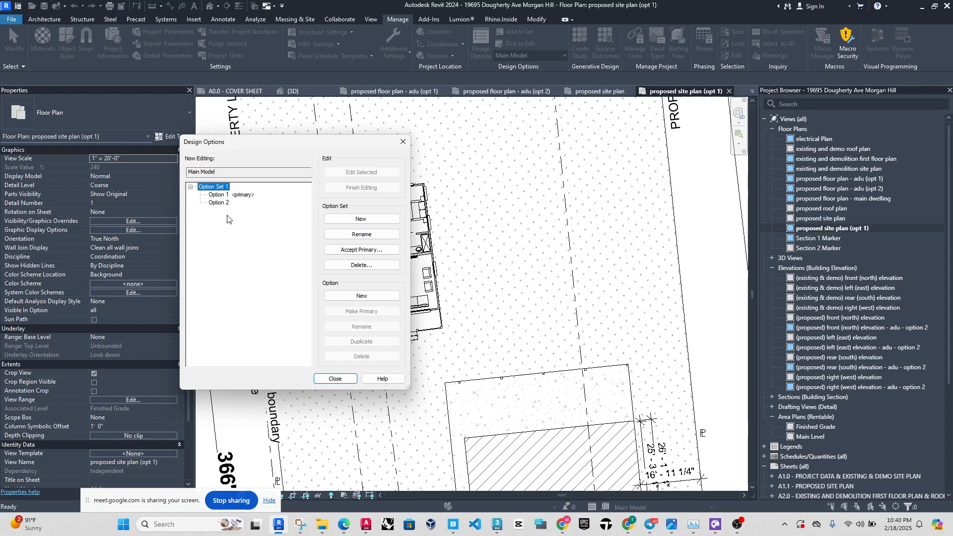
{"action": "left_click", "coordinate": [222, 203]}
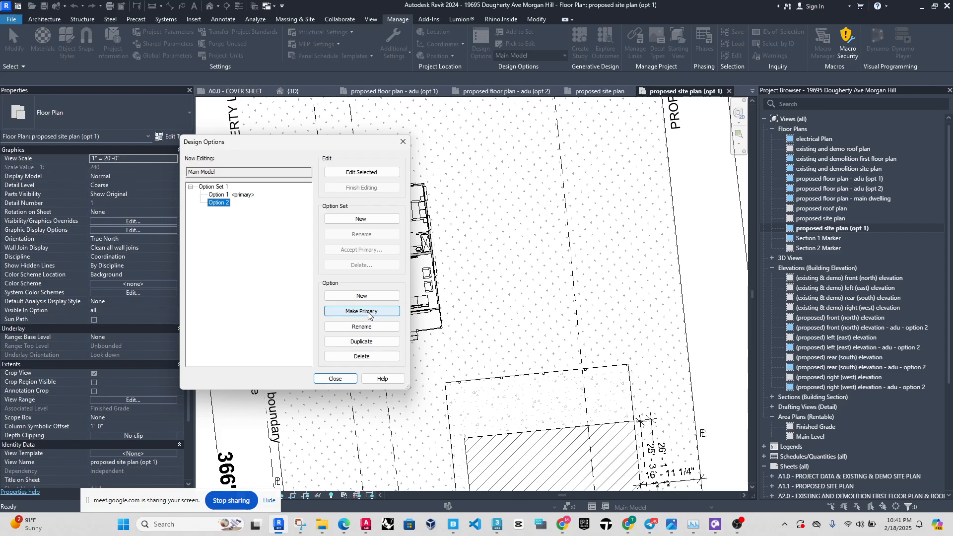
{"action": "left_click", "coordinate": [218, 188]}
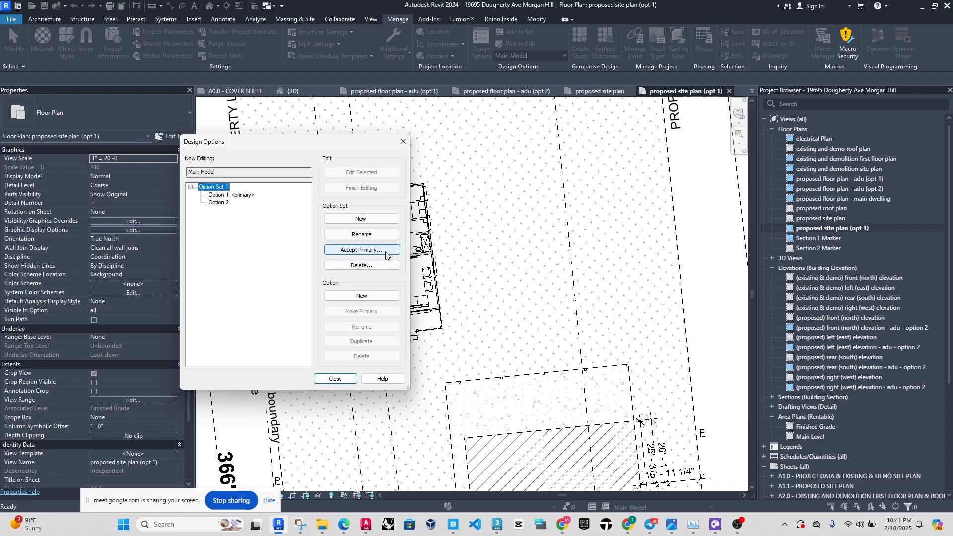
{"action": "left_click", "coordinate": [403, 142]}
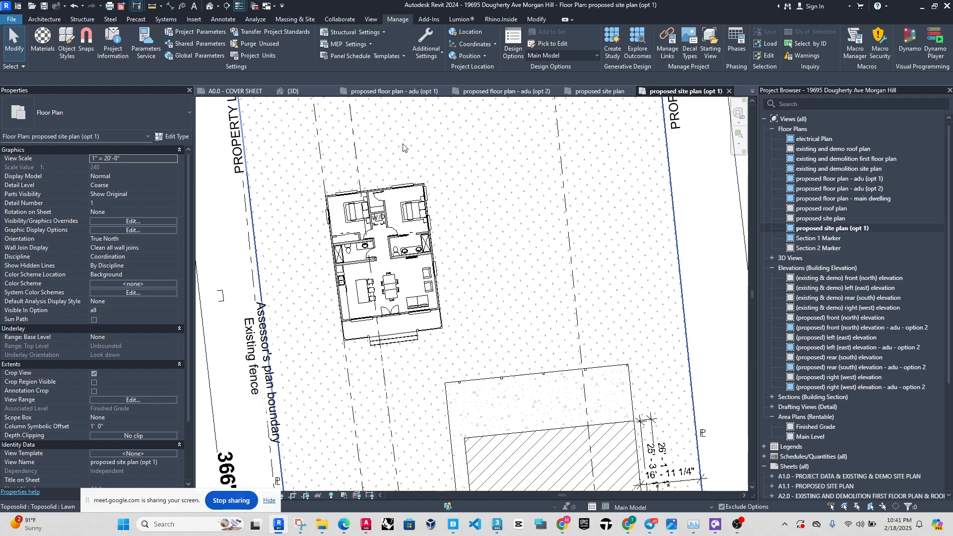